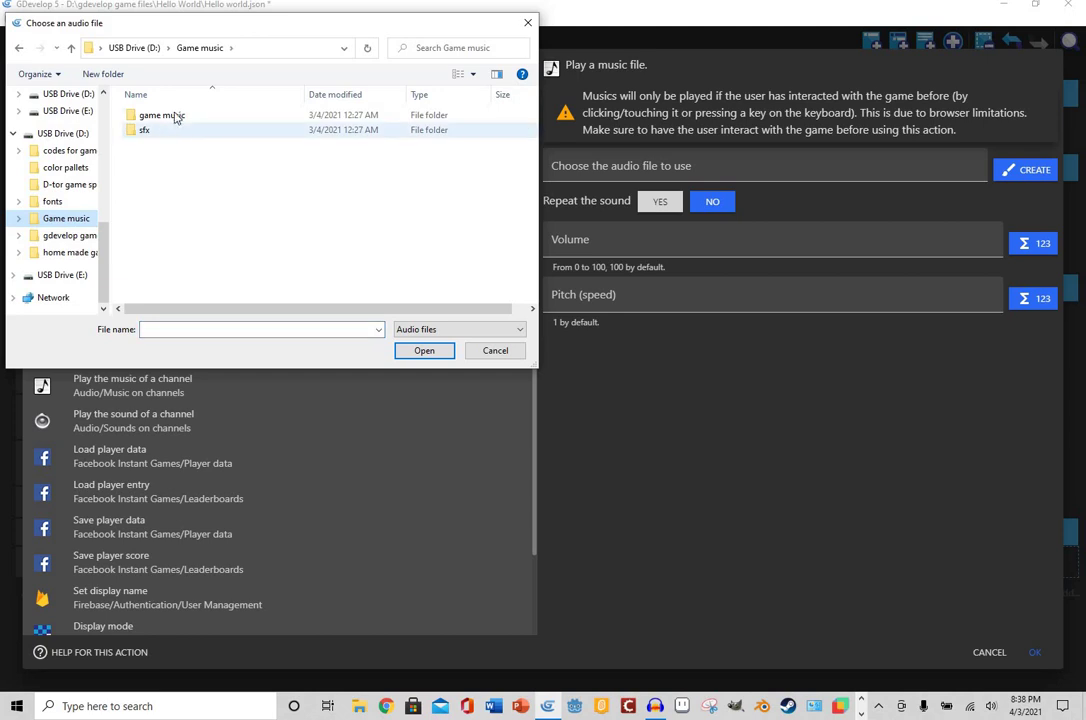
- Choose piano altitude.wav from the home made music's piano peace folder as the audio file for the Play a music file action
{"action": "double_click", "coordinate": [170, 115]}
{"action": "double_click", "coordinate": [173, 131]}
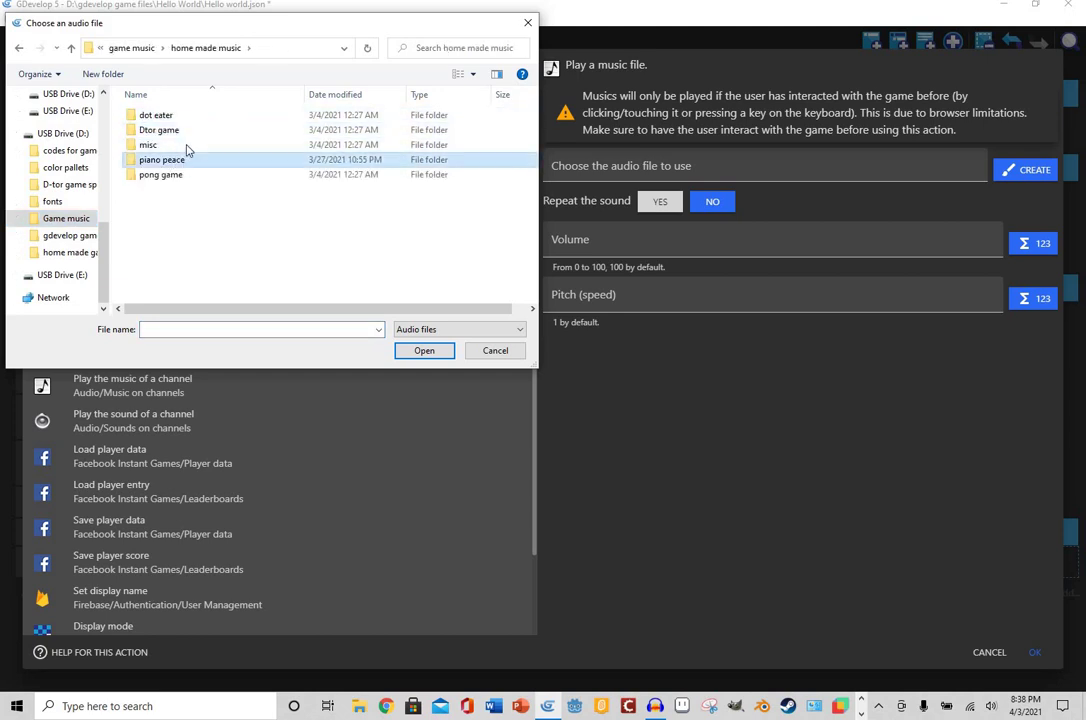
{"action": "double_click", "coordinate": [160, 160]}
{"action": "left_click", "coordinate": [165, 115]}
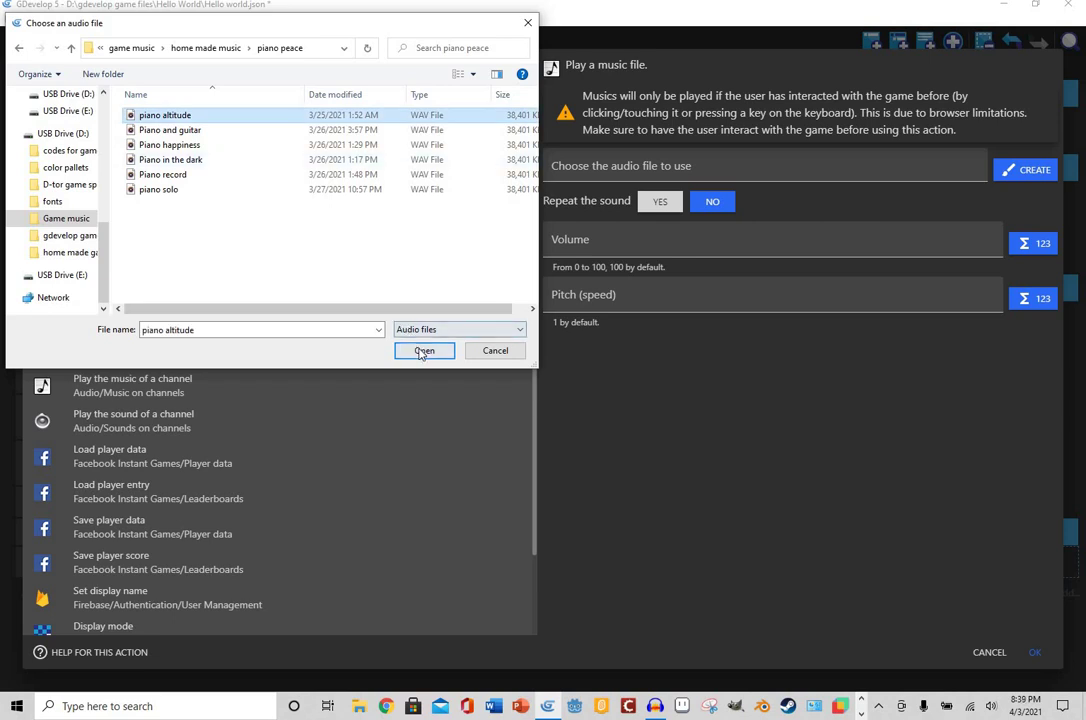
{"action": "left_click", "coordinate": [424, 350]}
{"action": "key", "text": "Return"}
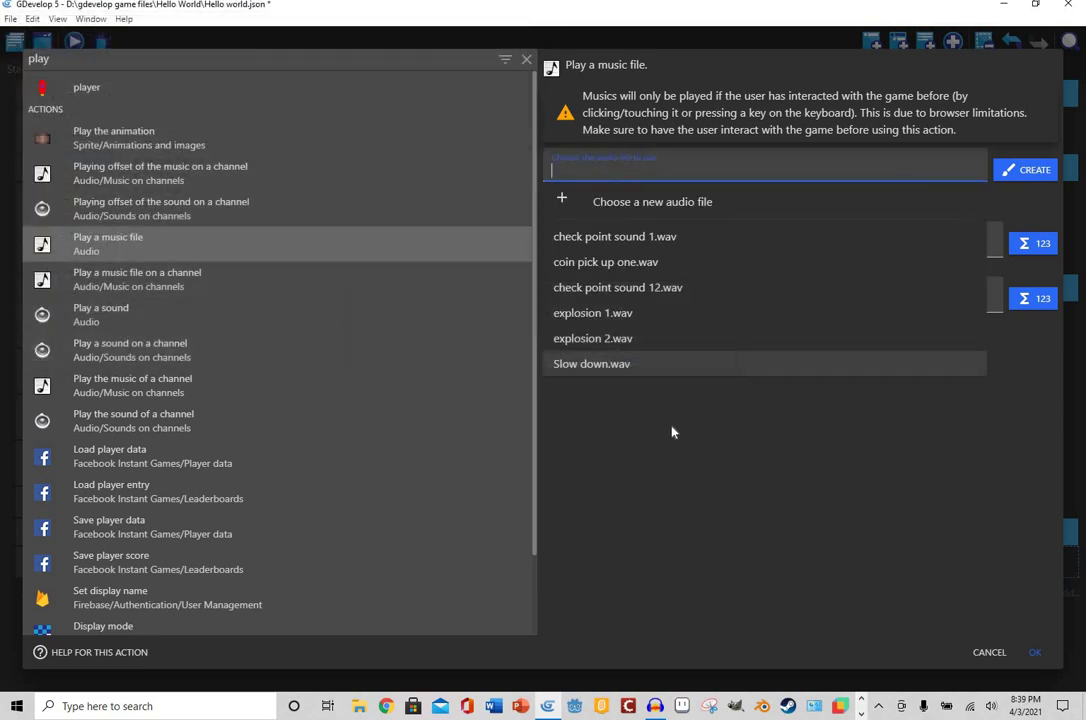
{"action": "left_click", "coordinate": [685, 390]}
{"action": "left_click", "coordinate": [669, 172]}
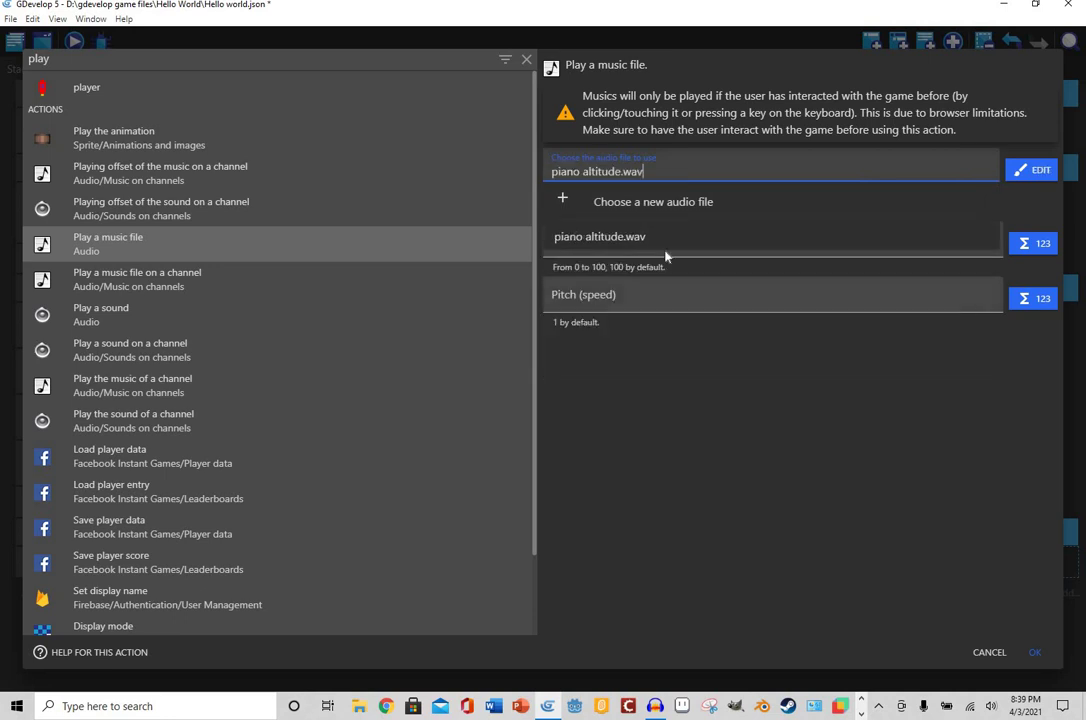
- Set the music to repeat at volume 70 and confirm the action
{"action": "left_click", "coordinate": [662, 205]}
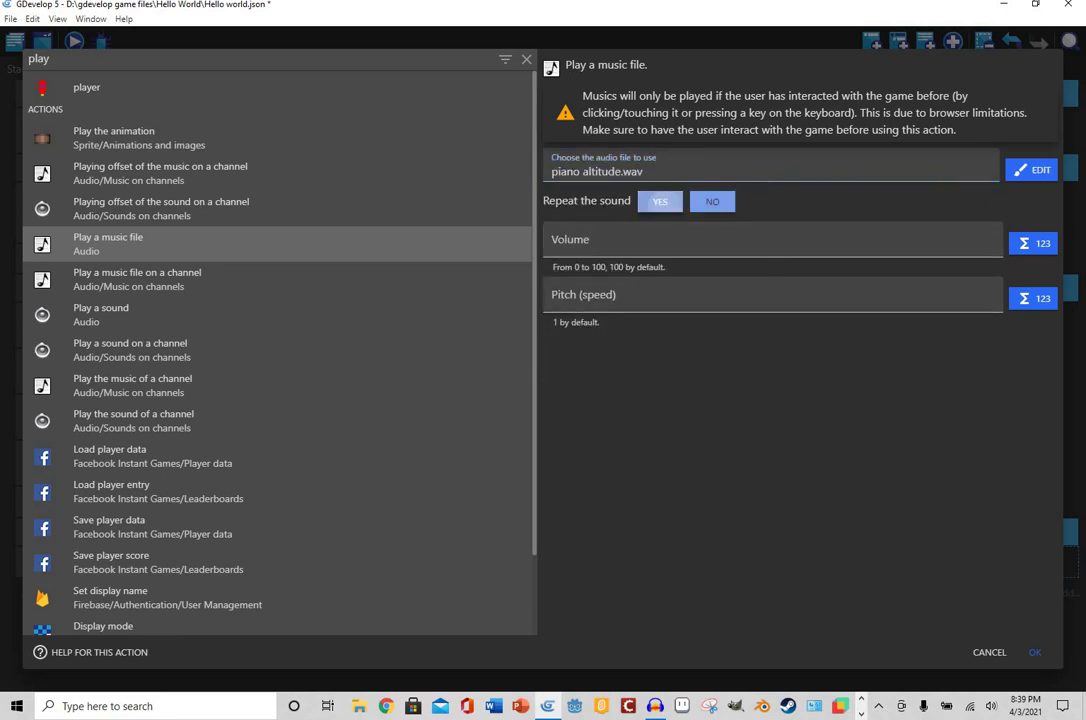
{"action": "left_click", "coordinate": [652, 243]}
{"action": "type", "text": "7"}
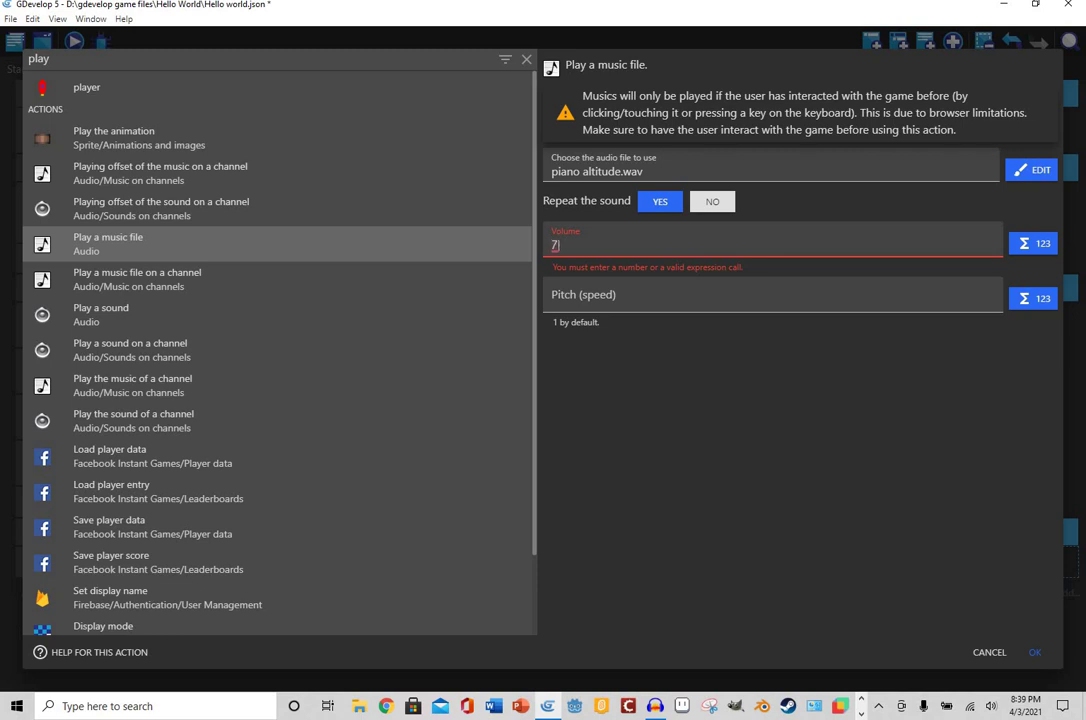
{"action": "type", "text": "0"}
{"action": "left_click", "coordinate": [678, 398]}
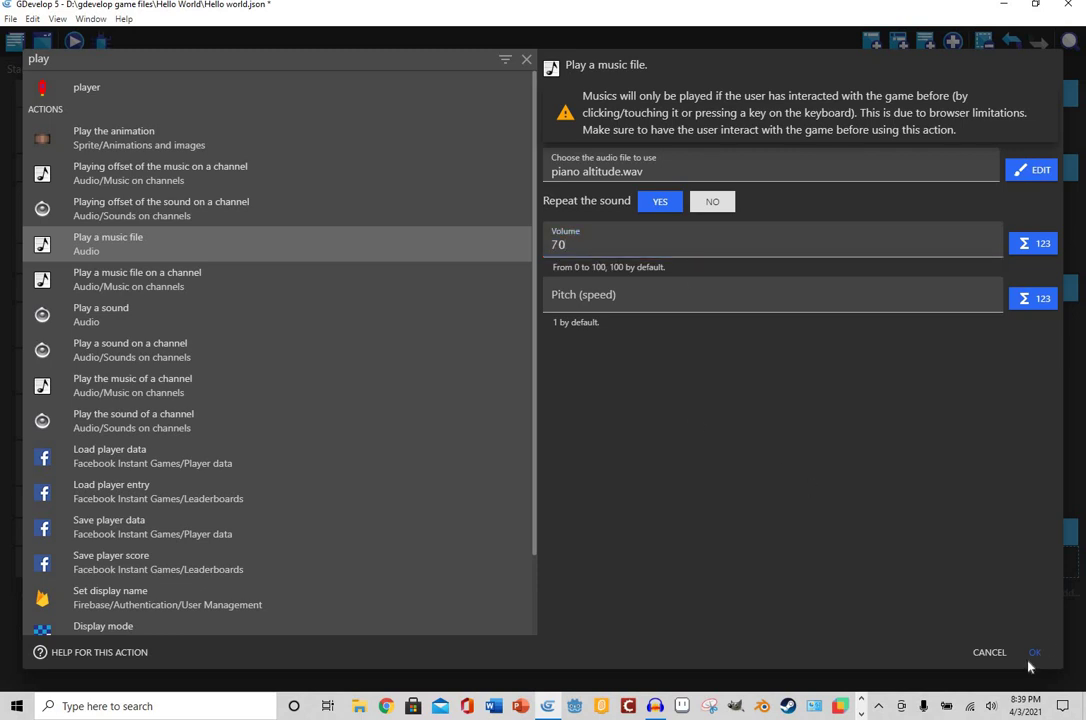
{"action": "key", "text": "Return"}
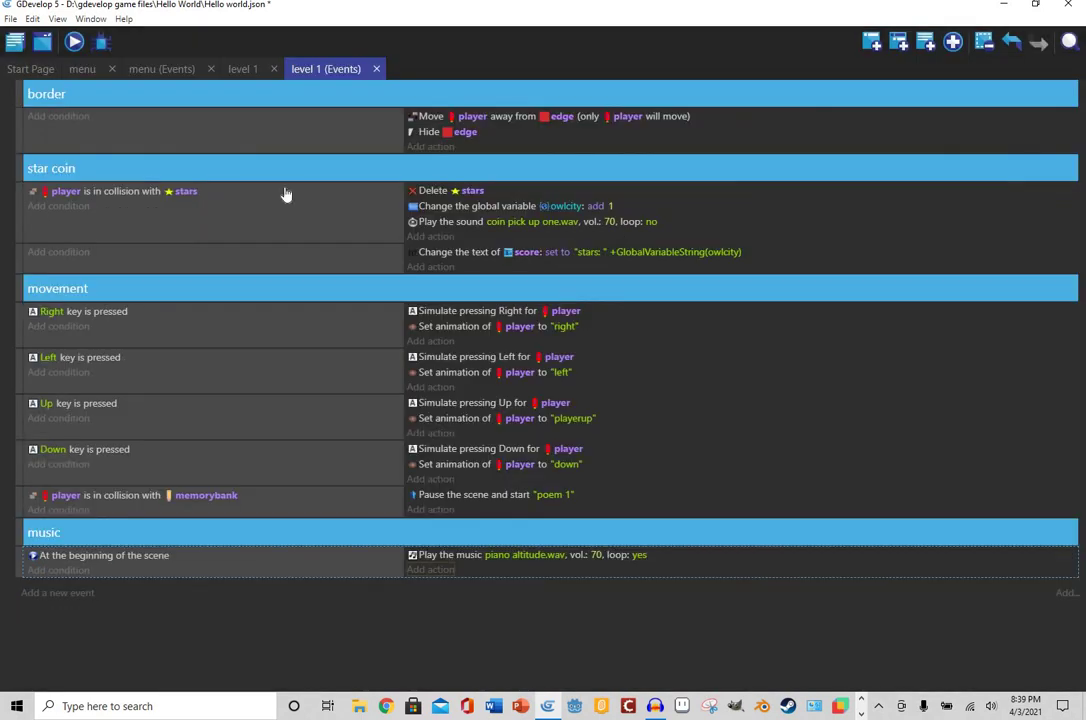
- Preview the game from the menu scene and start playing level 1
{"action": "left_click", "coordinate": [82, 68]}
{"action": "left_click", "coordinate": [75, 42]}
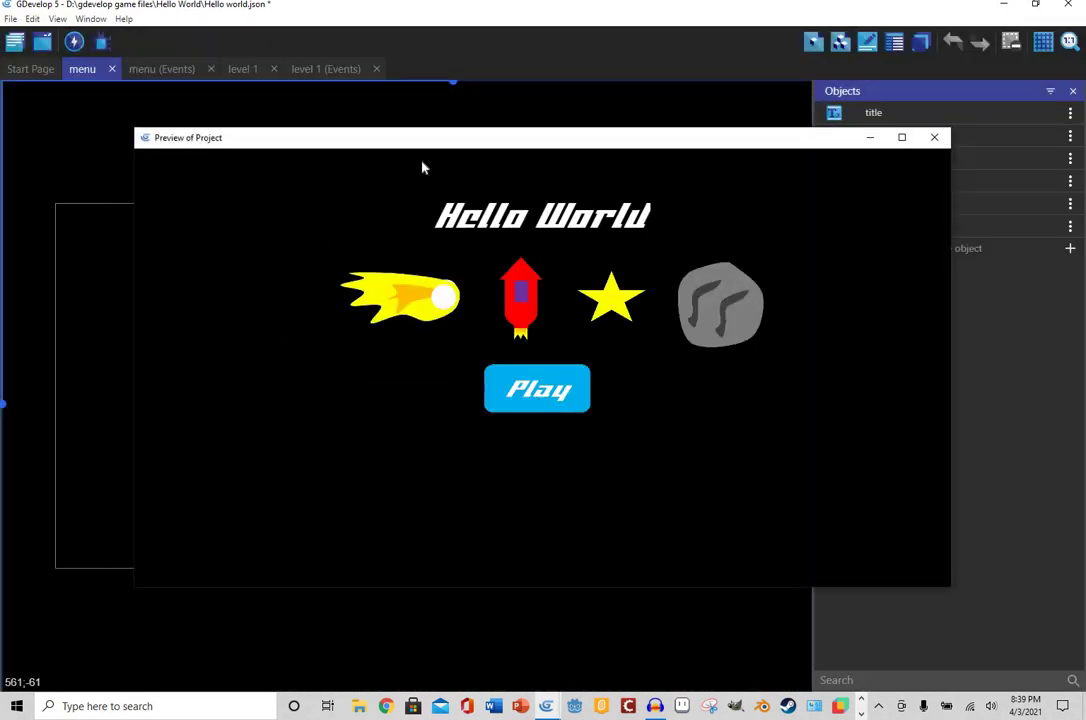
{"action": "left_click", "coordinate": [572, 384]}
{"action": "left_click", "coordinate": [570, 383]}
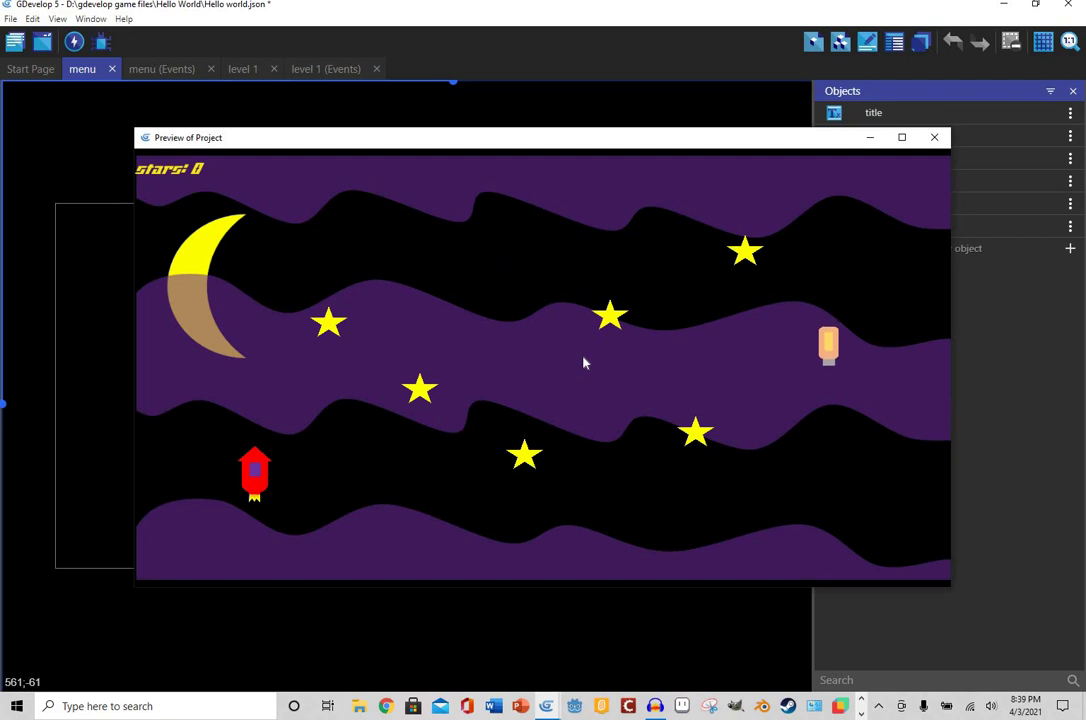
- Fly the rocket through every star in level 1 and into the memory bank, and close the preview
{"action": "key", "text": "Right"}
{"action": "key", "text": "Up"}
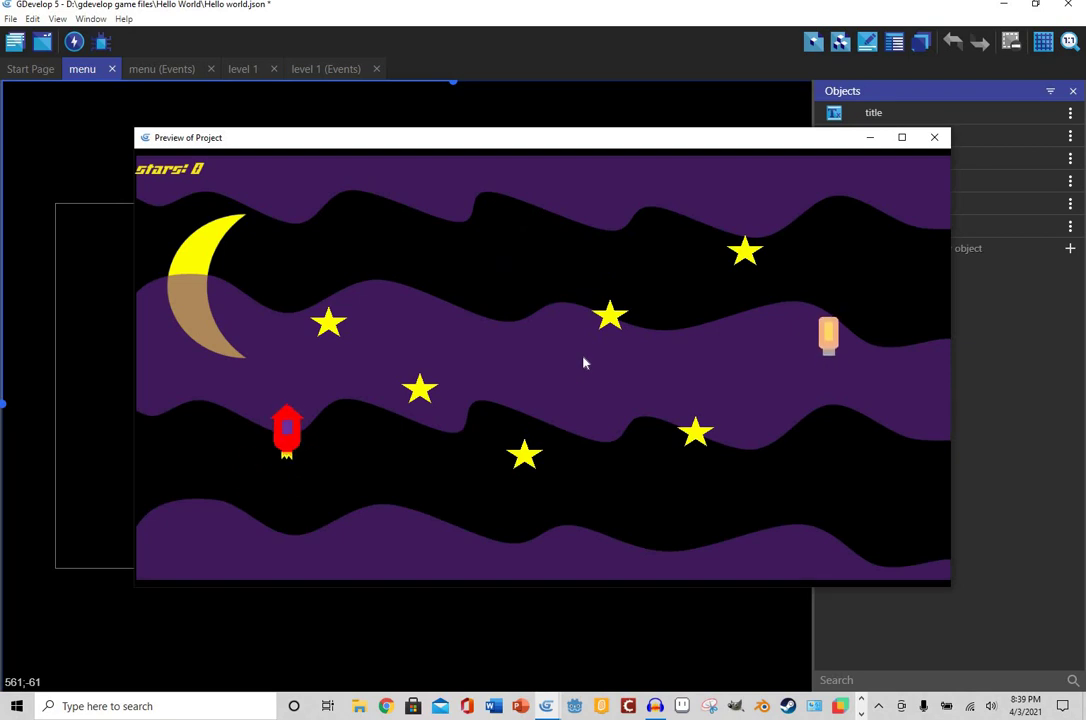
{"action": "key", "text": "Right"}
{"action": "key", "text": "Down"}
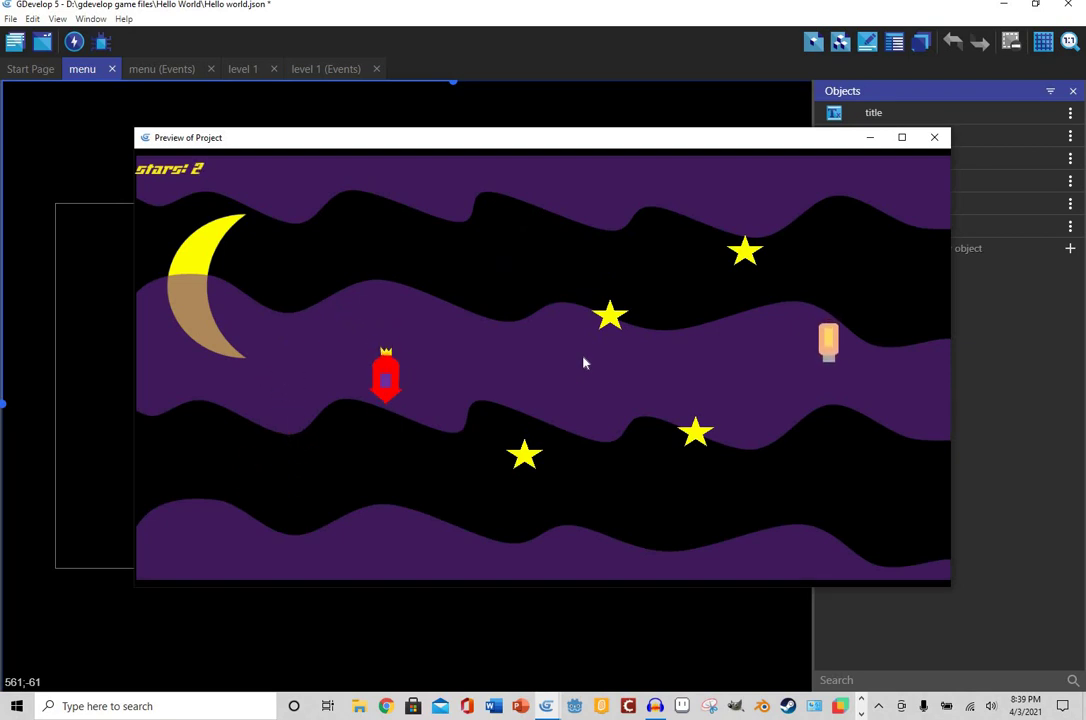
{"action": "key", "text": "Right"}
{"action": "key", "text": "Down"}
{"action": "key", "text": "Right"}
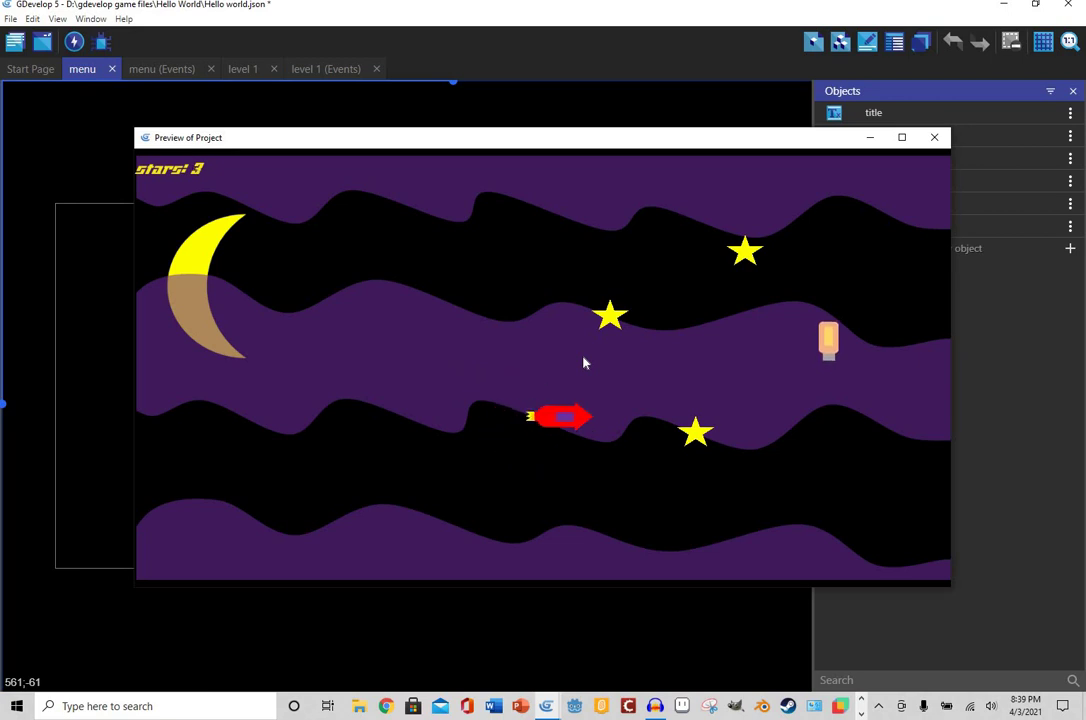
{"action": "key", "text": "Up"}
{"action": "key", "text": "Right"}
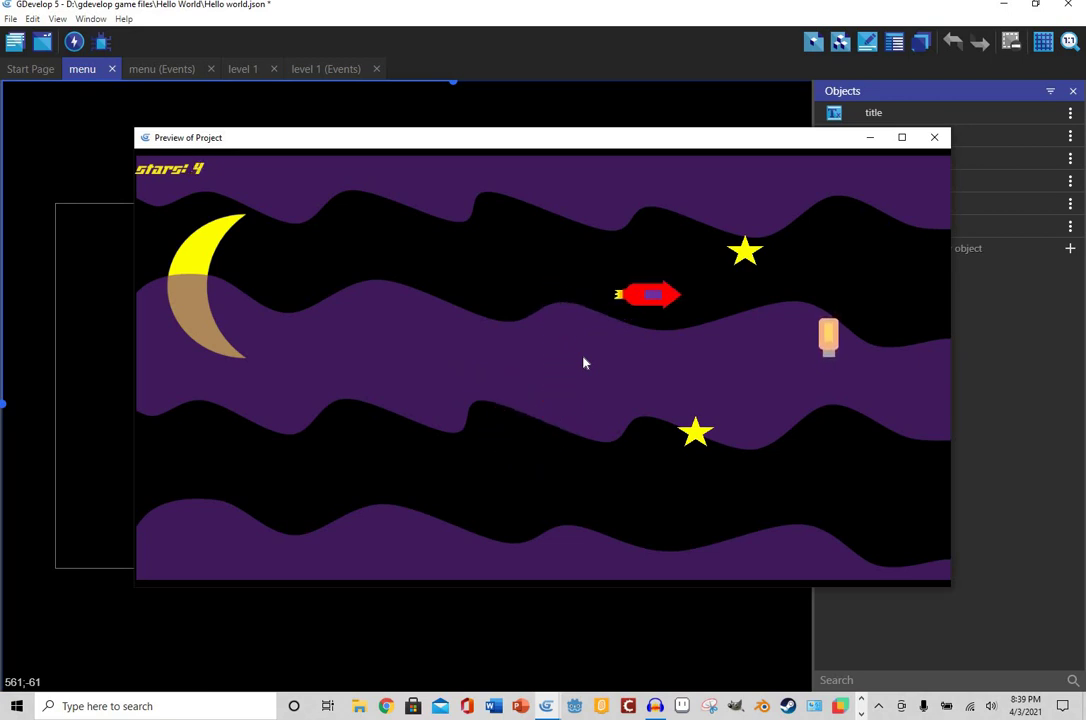
{"action": "key", "text": "Up"}
{"action": "key", "text": "Right"}
{"action": "key", "text": "Down"}
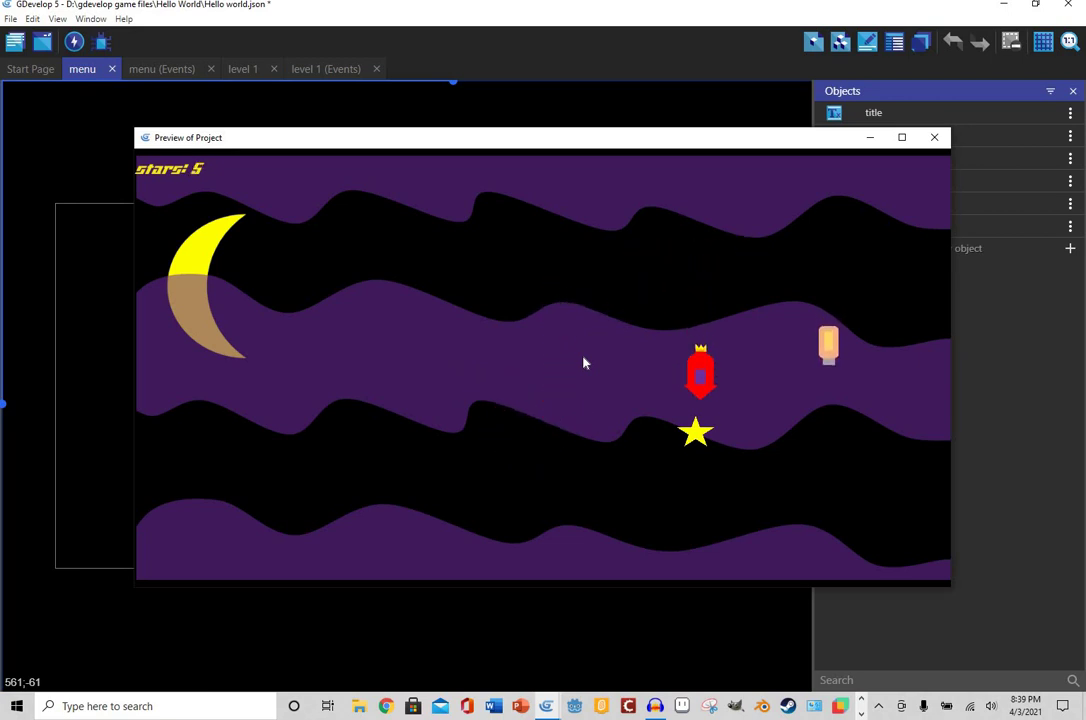
{"action": "key", "text": "Left"}
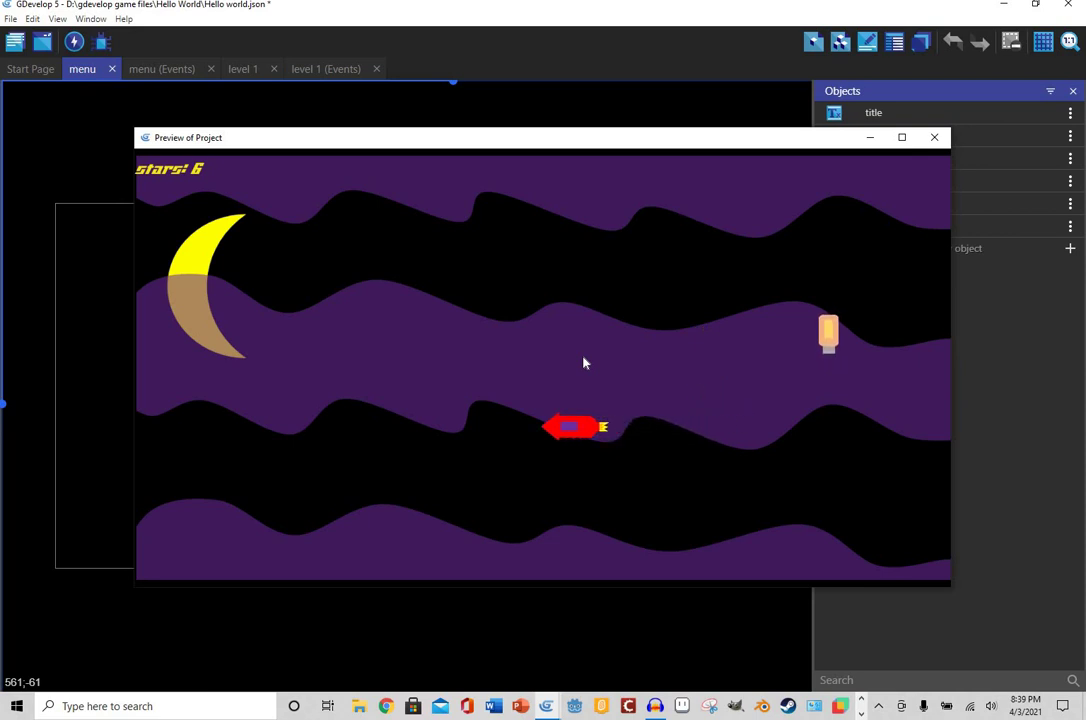
{"action": "key", "text": "Up"}
{"action": "key", "text": "Right"}
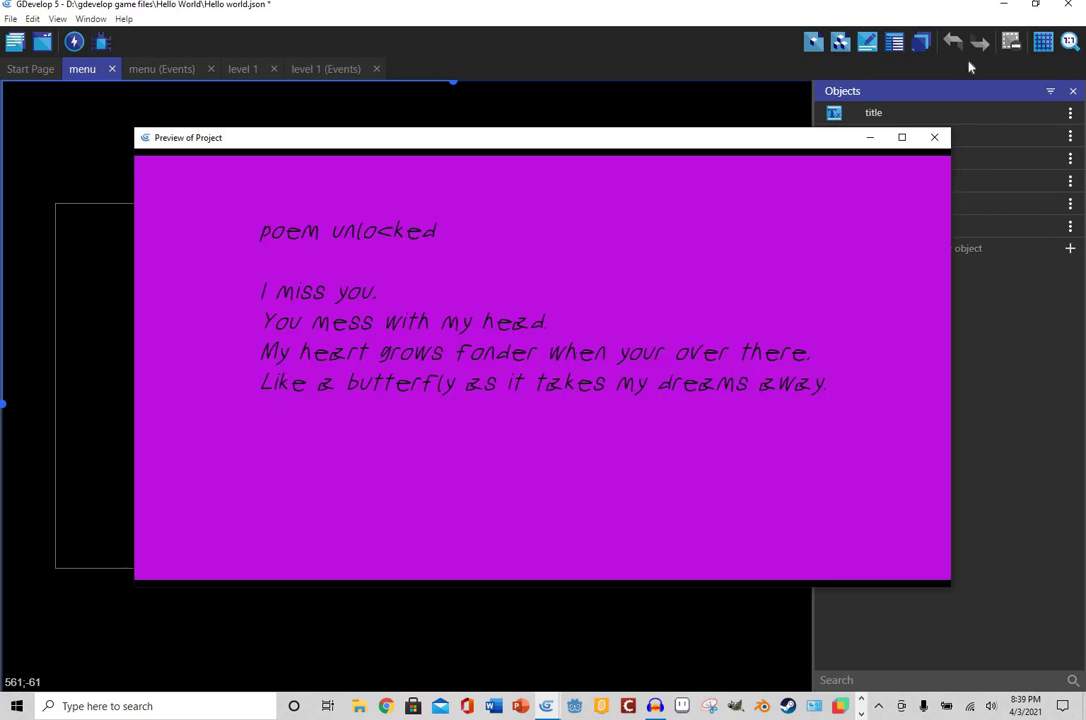
{"action": "left_click", "coordinate": [934, 138]}
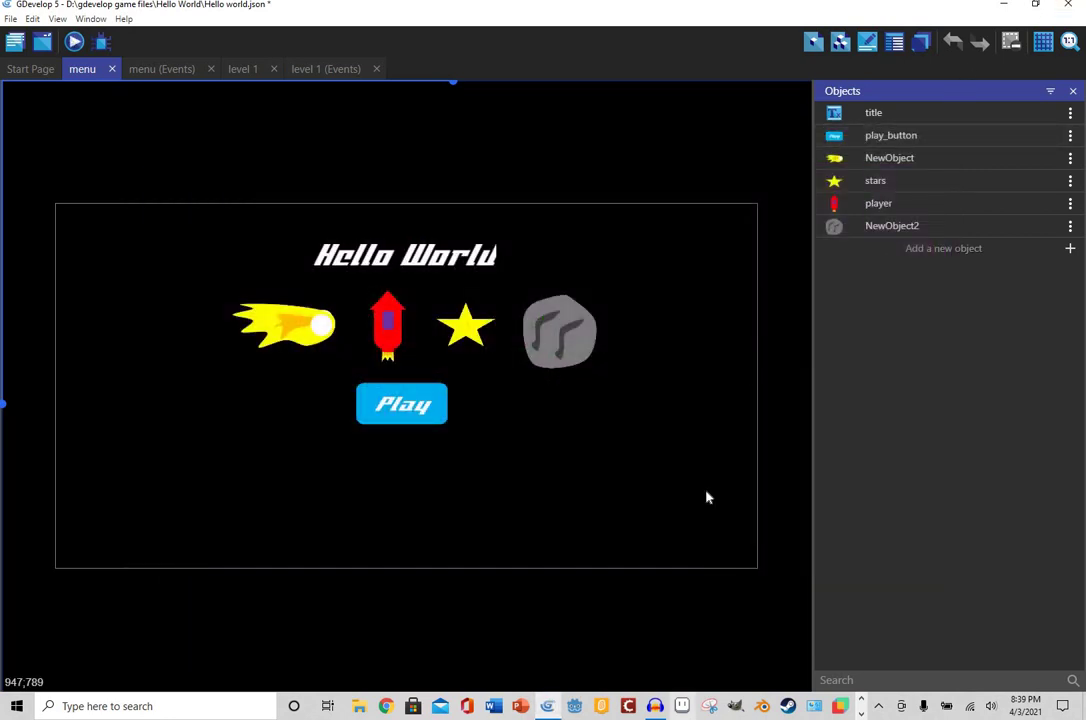
- Add a new Text object to the level 1 scene and set its colour to yellow
{"action": "left_click", "coordinate": [240, 69]}
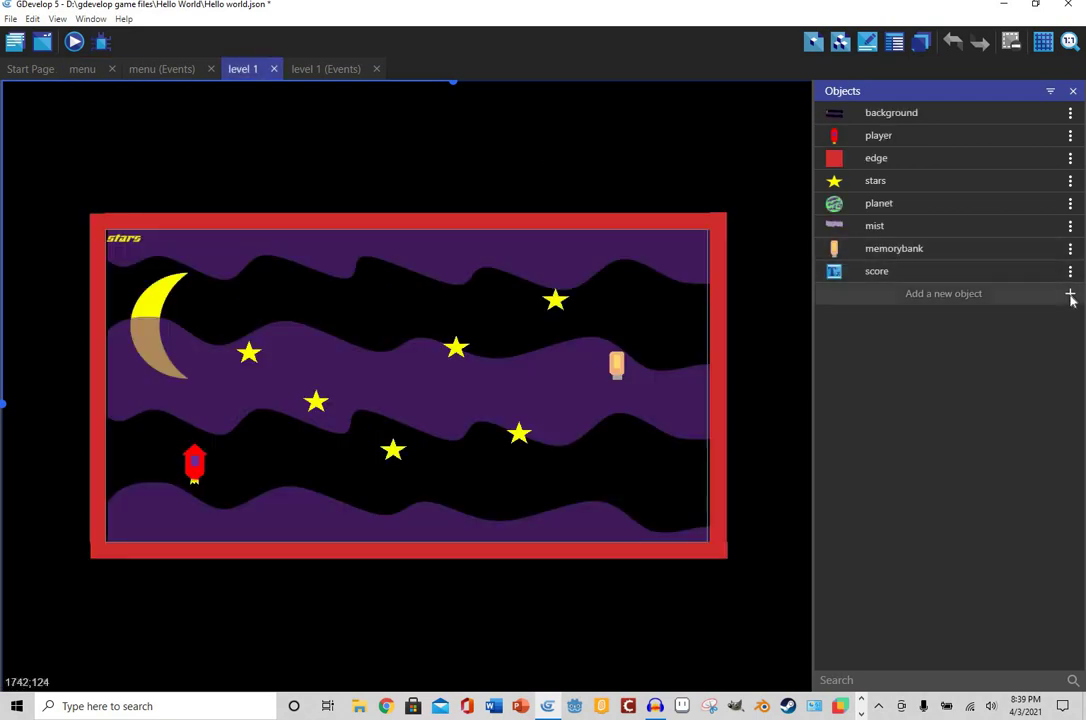
{"action": "left_click", "coordinate": [1070, 294]}
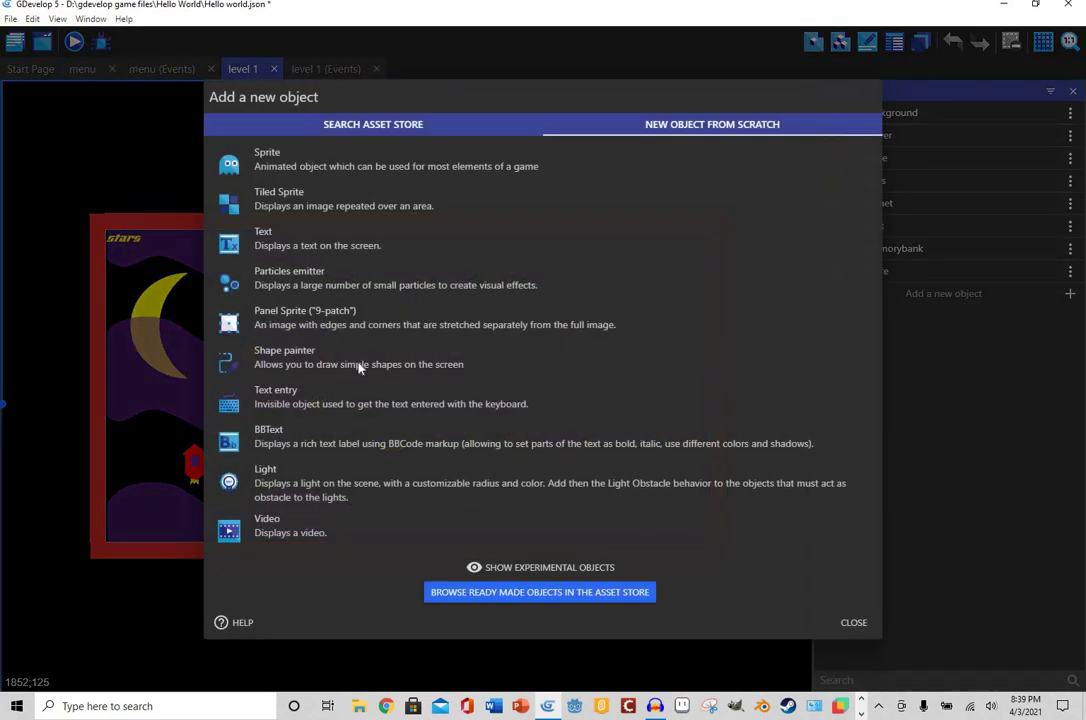
{"action": "left_click", "coordinate": [347, 244]}
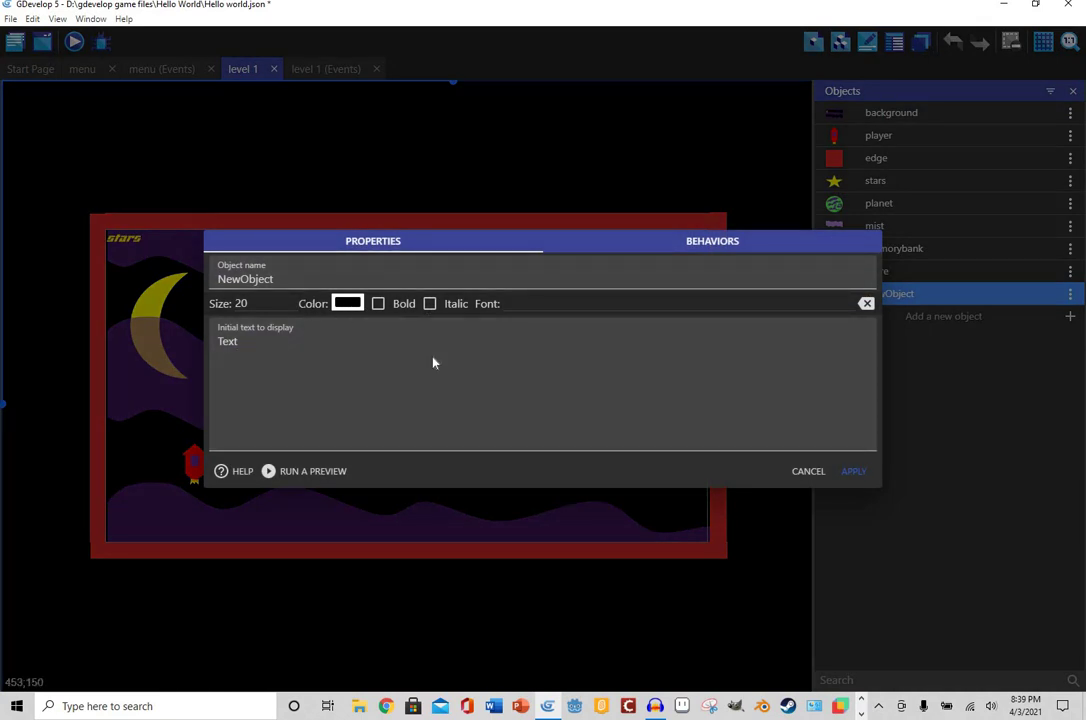
{"action": "left_click", "coordinate": [347, 303]}
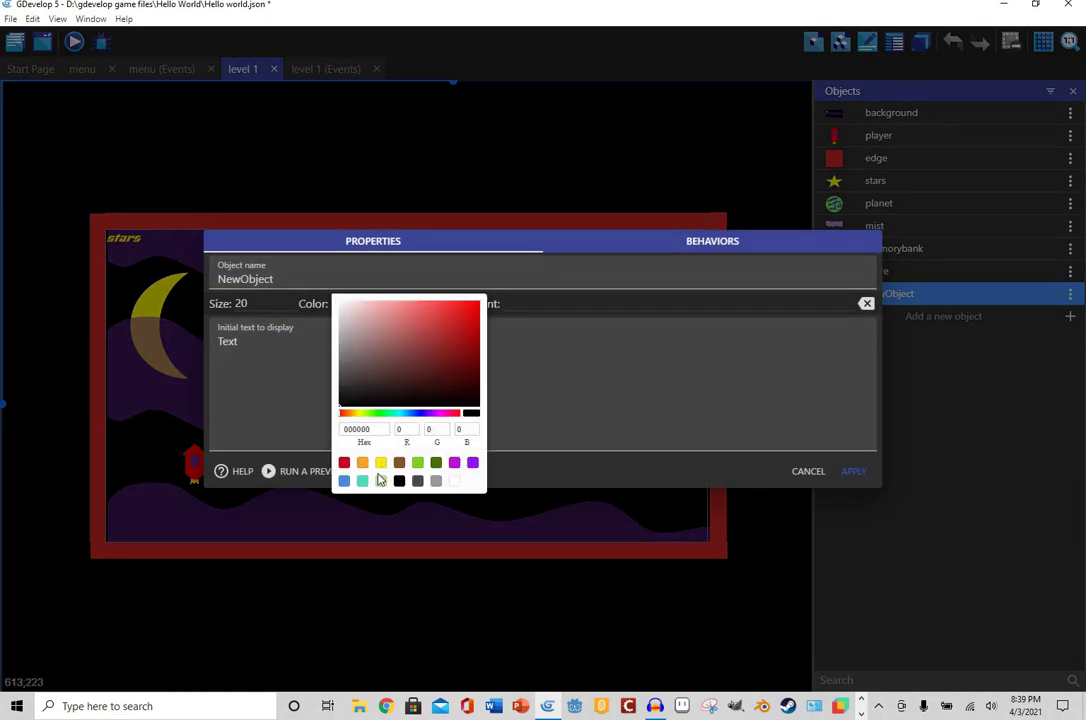
{"action": "left_click", "coordinate": [281, 316]}
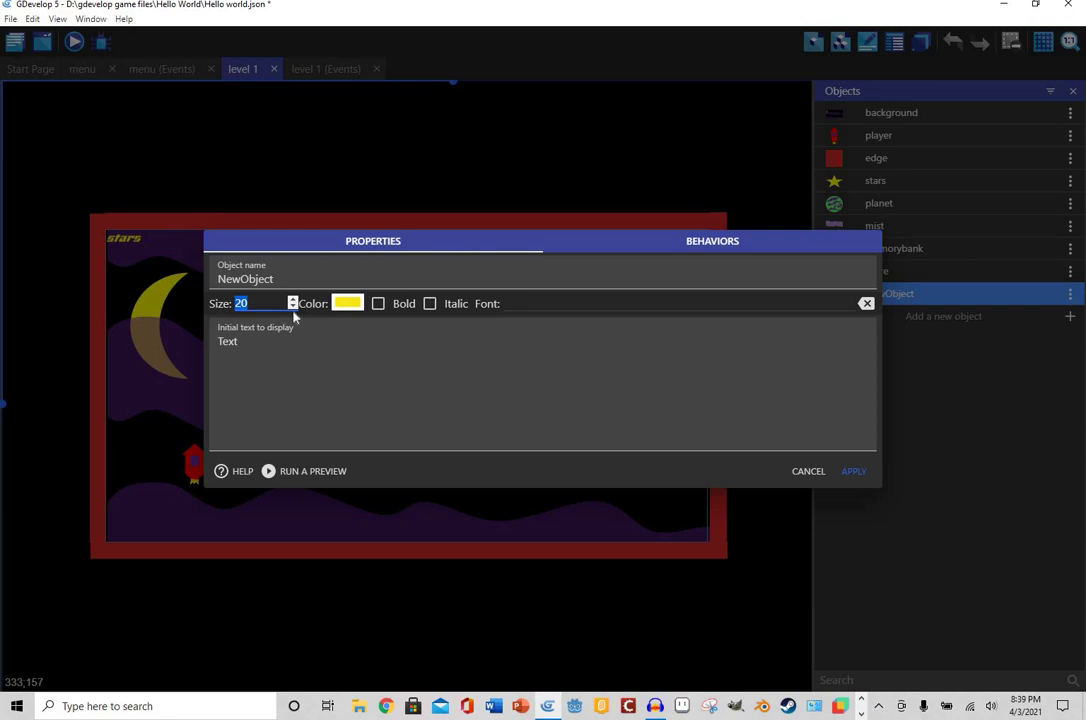
- Replace the new object's initial text with "Use the arrow keys to move" and apply it
{"action": "left_click", "coordinate": [356, 371]}
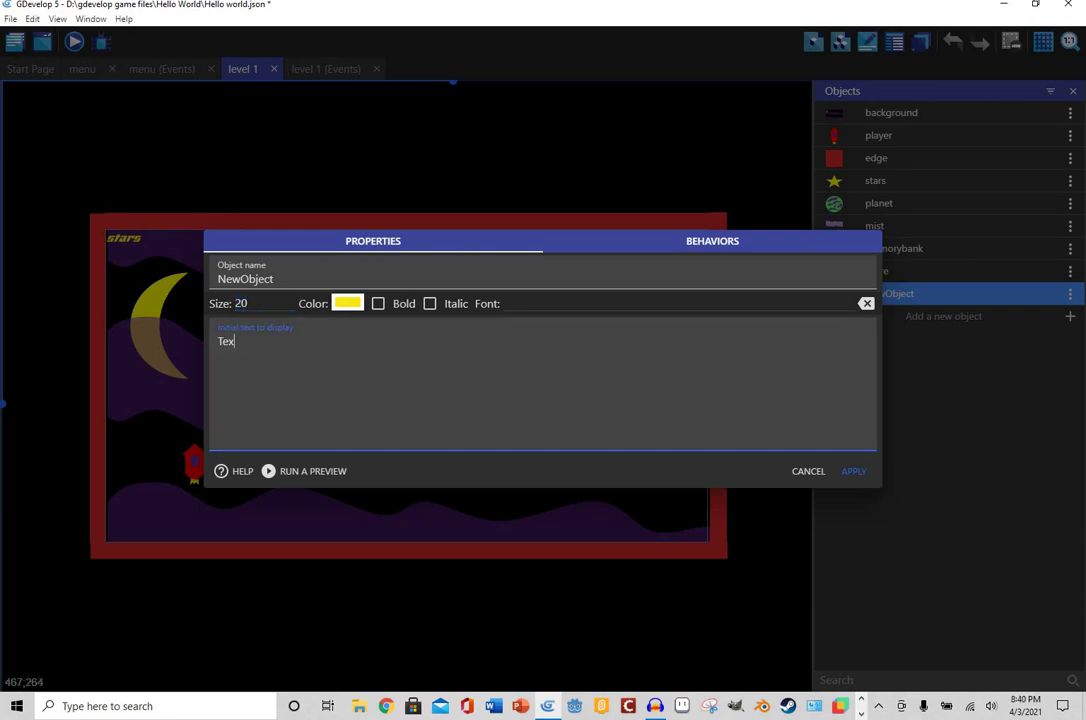
{"action": "key", "text": "BackSpace"}
{"action": "key", "text": "BackSpace"}
{"action": "key", "text": "BackSpace"}
{"action": "type", "text": "Use the arrow keys to move"}
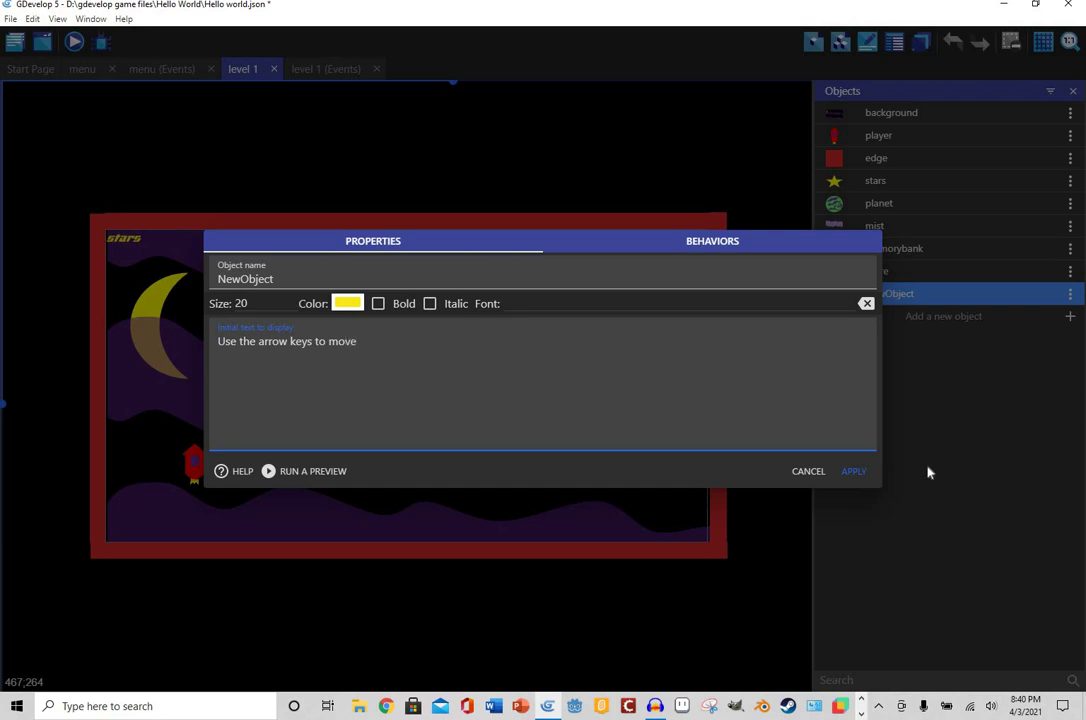
{"action": "left_click", "coordinate": [838, 475]}
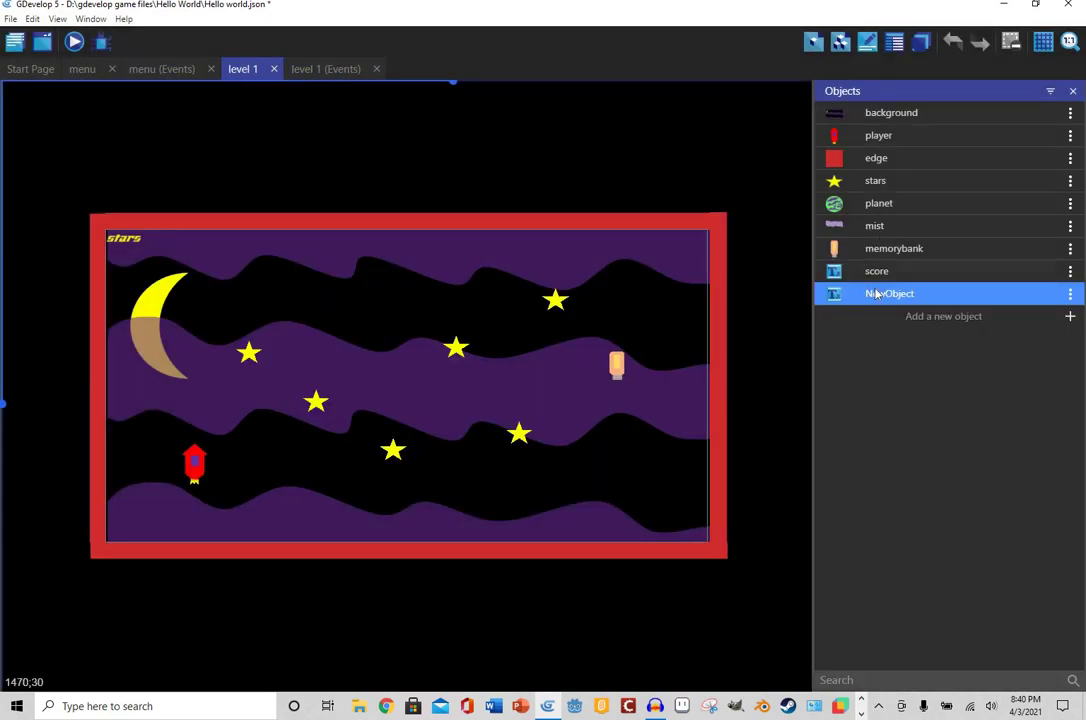
- Place the instruction text at the bottom centre of level 1 and set its font to SafetyThirdRegular-vmm77.ttf
{"action": "left_click_drag", "start_coordinate": [858, 293], "coordinate": [381, 543]}
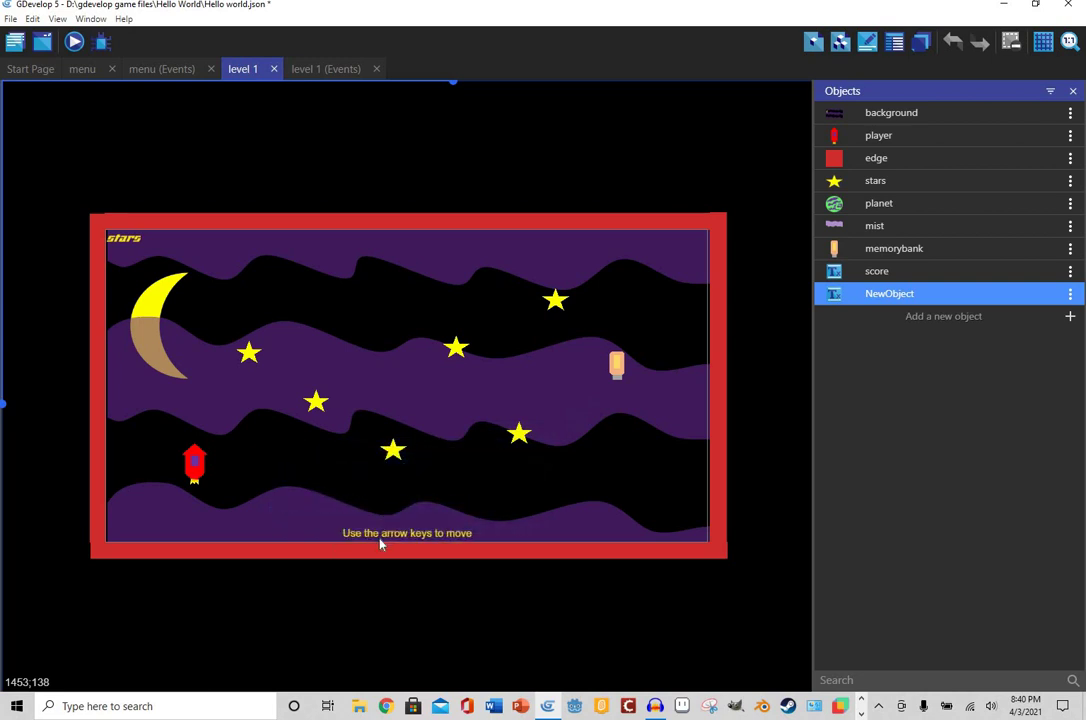
{"action": "double_click", "coordinate": [381, 536]}
{"action": "left_click", "coordinate": [556, 303]}
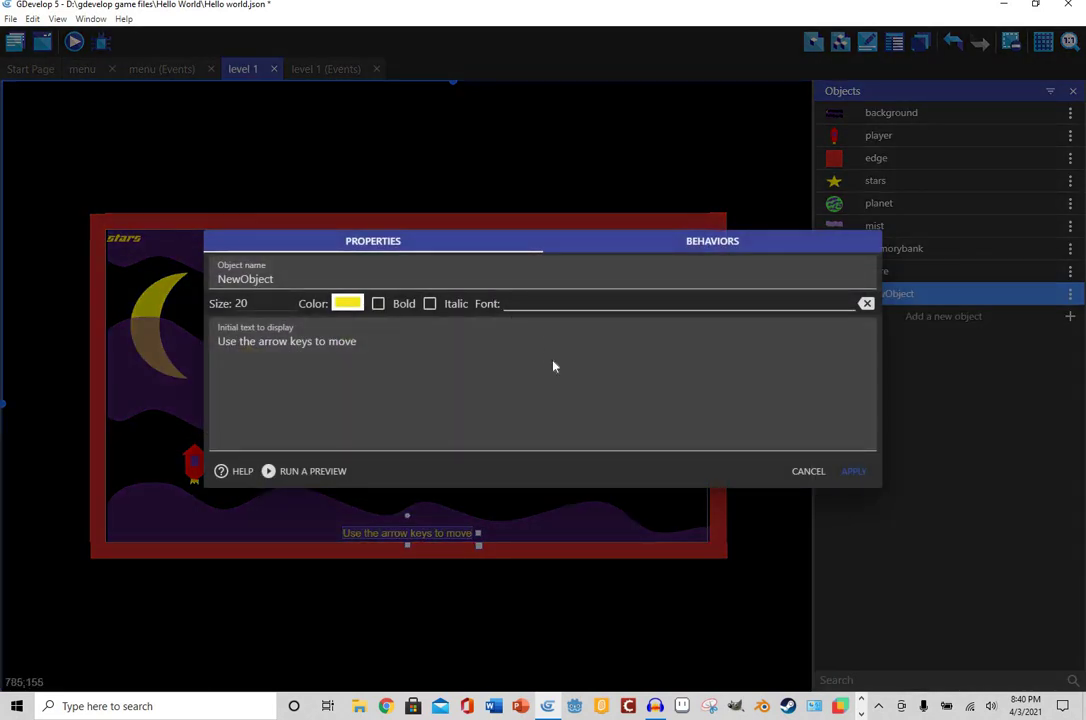
{"action": "left_click", "coordinate": [563, 369]}
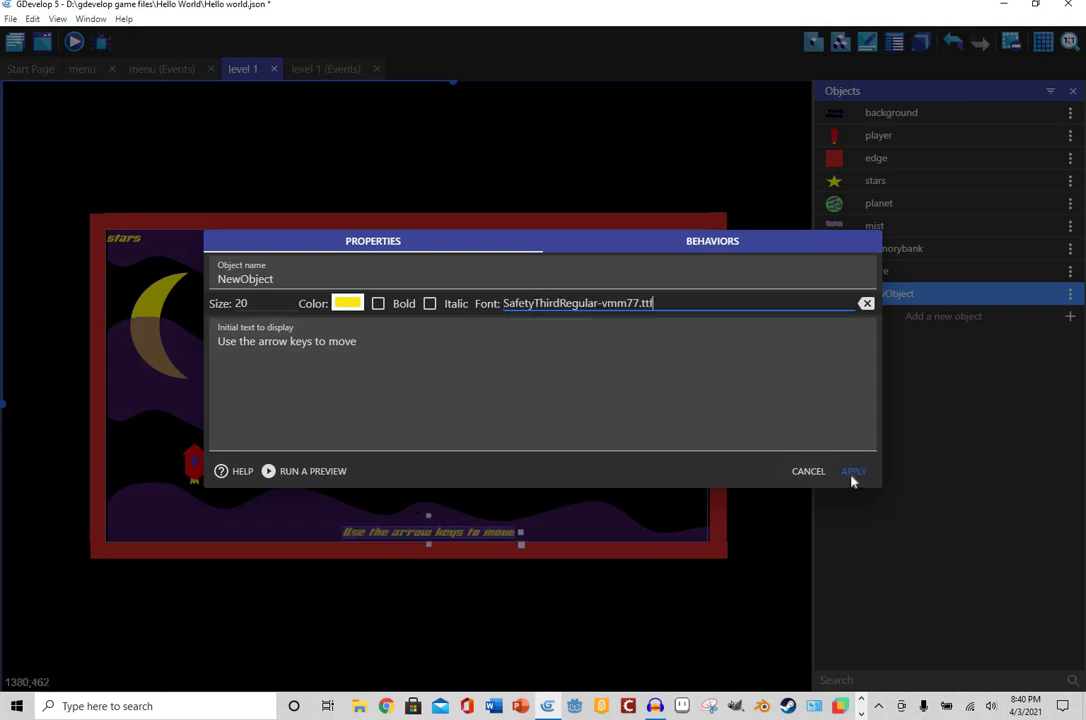
{"action": "left_click", "coordinate": [845, 478]}
{"action": "left_click", "coordinate": [230, 166]}
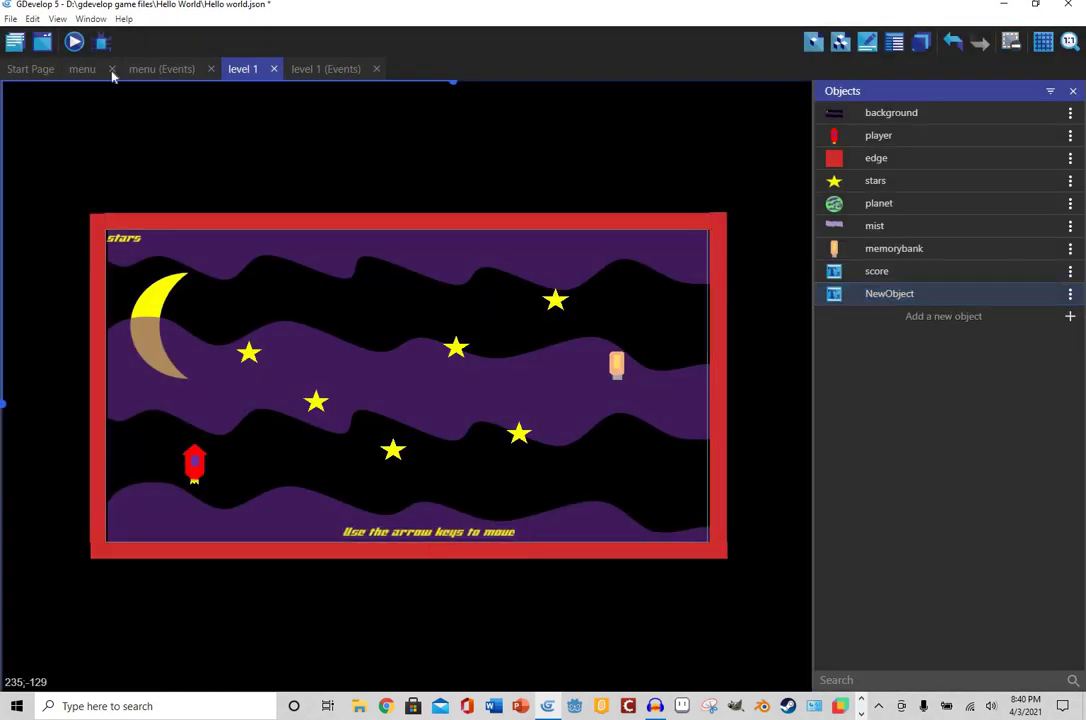
- Preview level 1, fly the rocket through all the stars and into the memory bank, and close the preview
{"action": "left_click", "coordinate": [75, 45]}
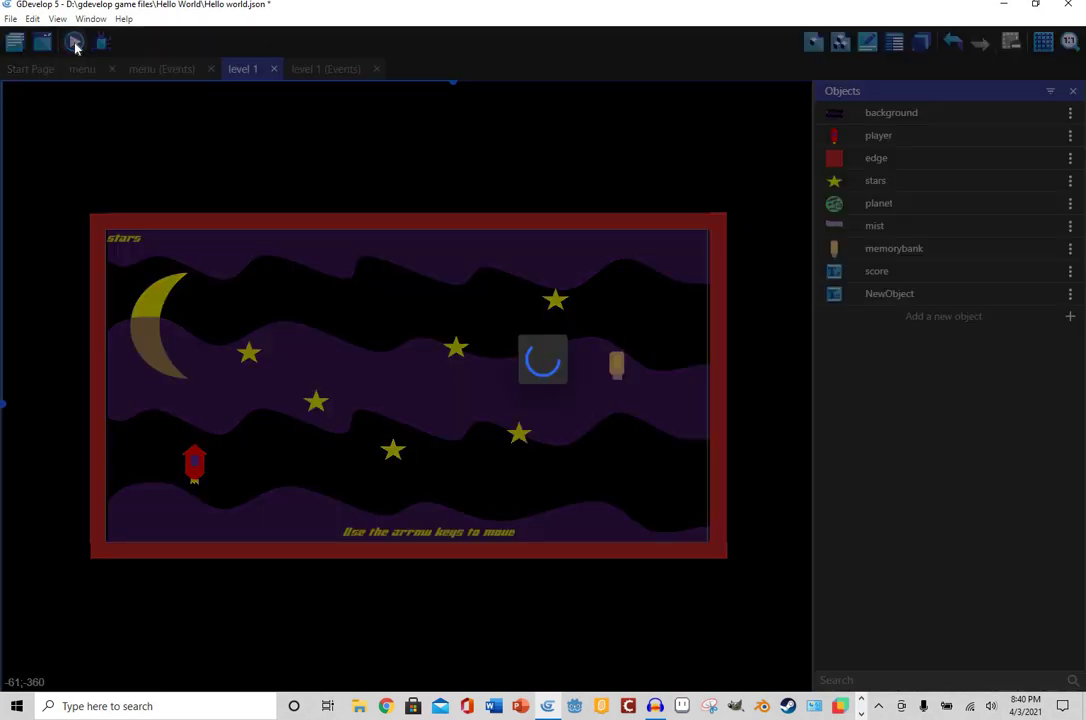
{"action": "key", "text": "Right"}
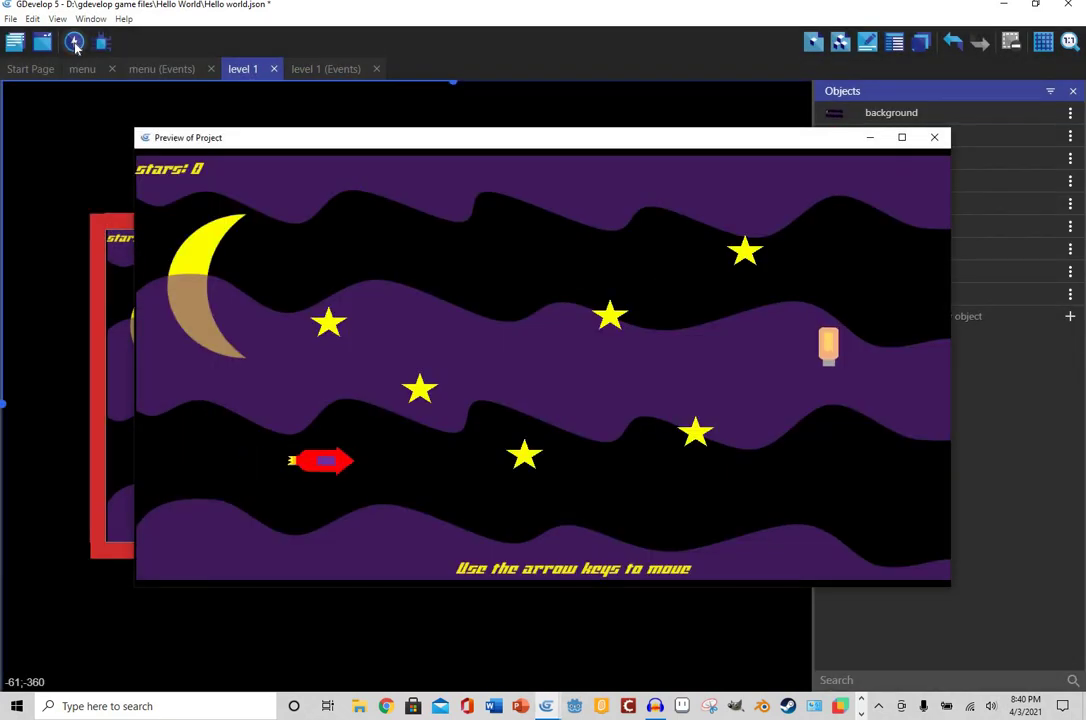
{"action": "key", "text": "Up"}
{"action": "key", "text": "Right"}
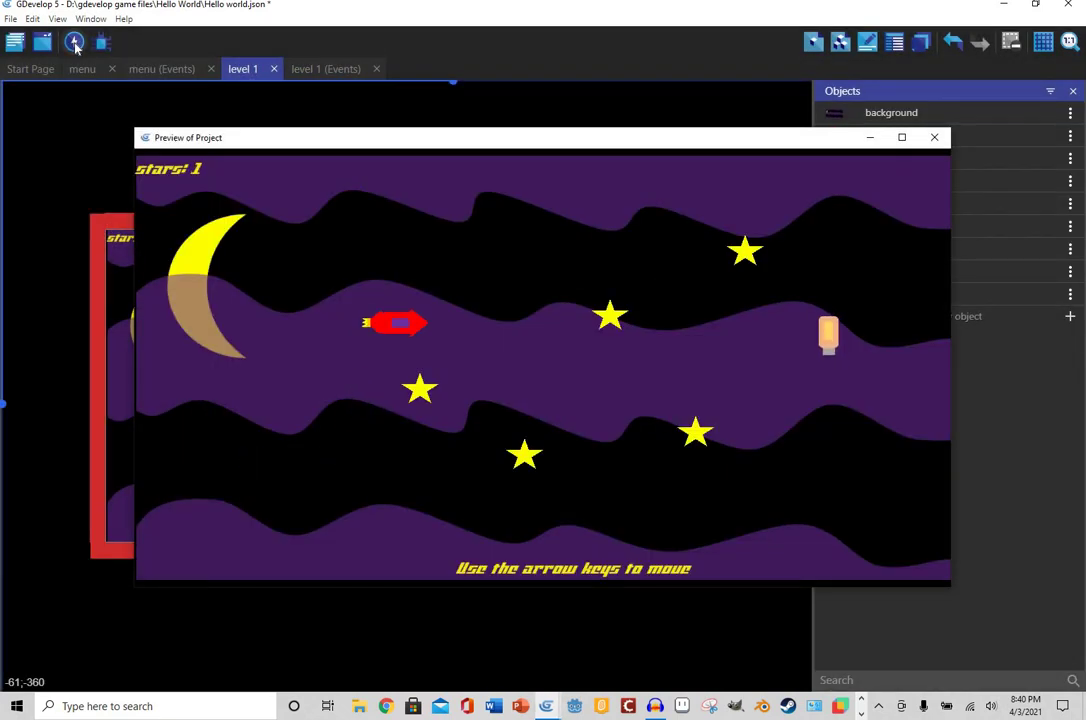
{"action": "key", "text": "Down"}
{"action": "key", "text": "Right"}
{"action": "key", "text": "Down"}
{"action": "key", "text": "Right"}
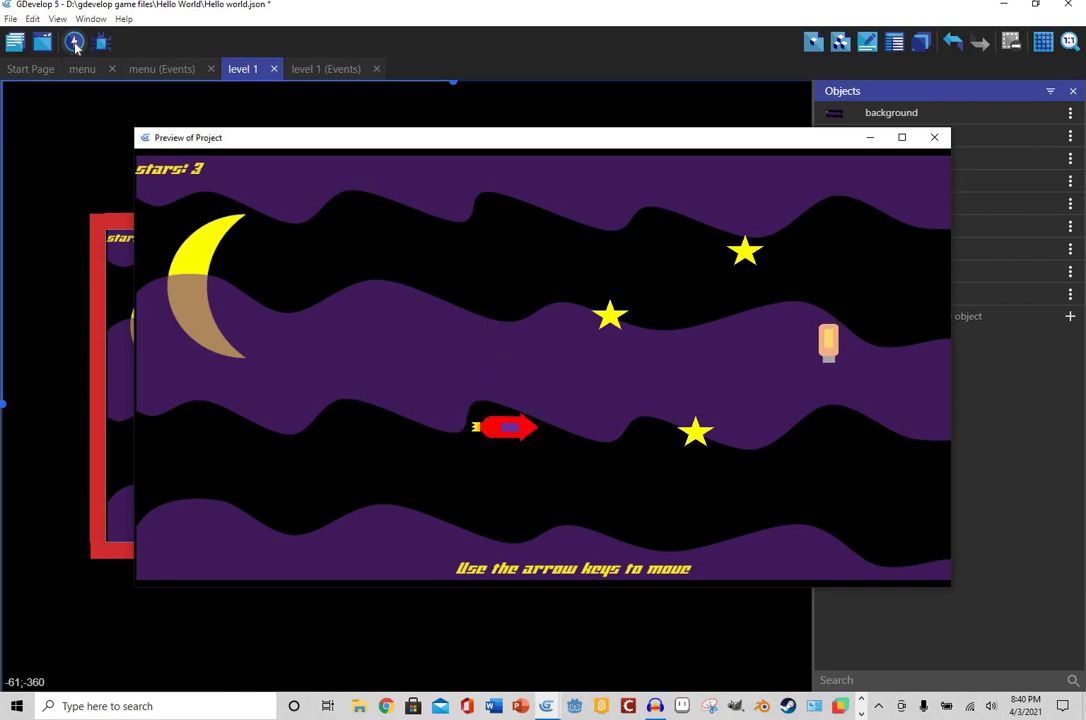
{"action": "key", "text": "Up"}
{"action": "key", "text": "Right"}
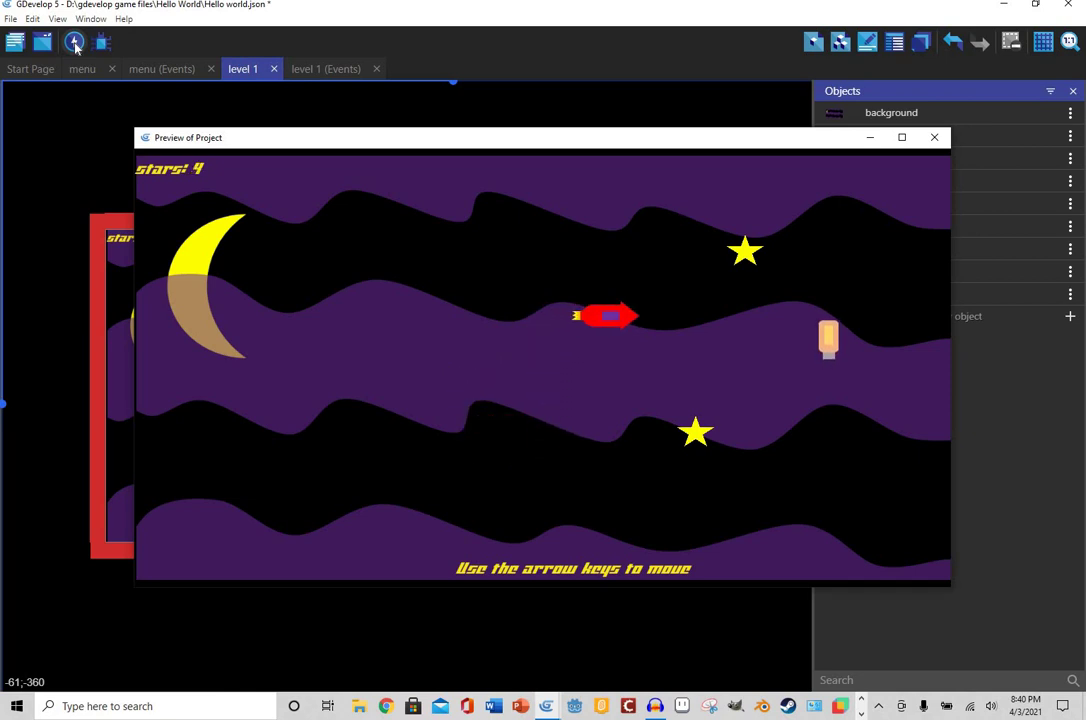
{"action": "key", "text": "Up"}
{"action": "key", "text": "Right"}
{"action": "key", "text": "Down"}
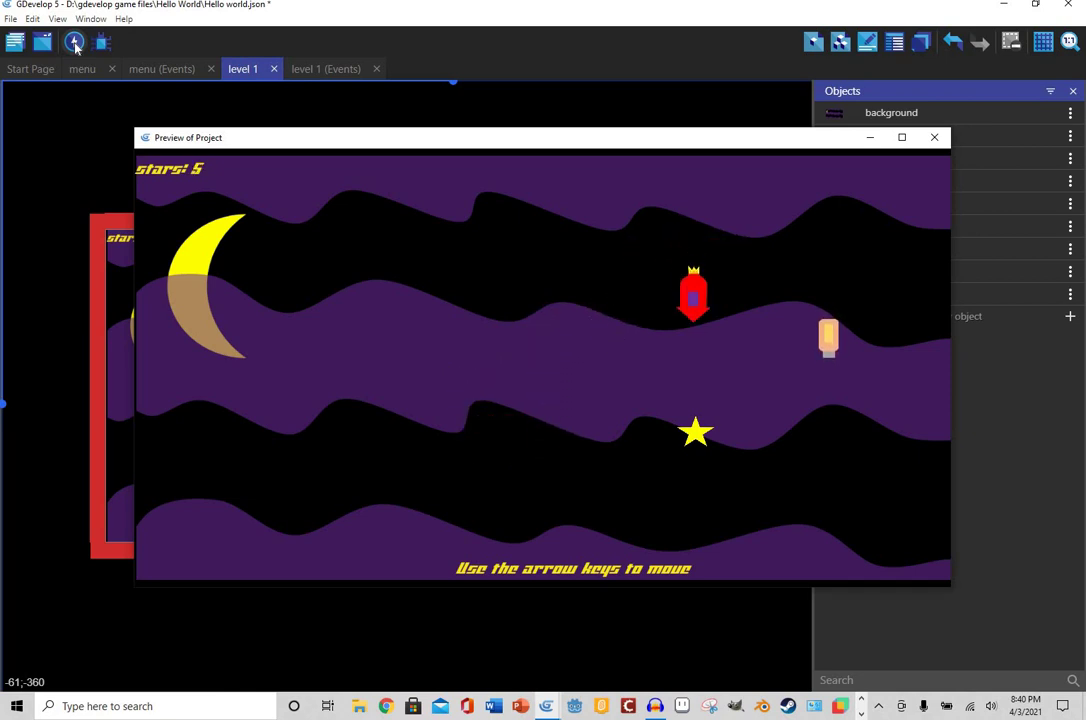
{"action": "key", "text": "Right"}
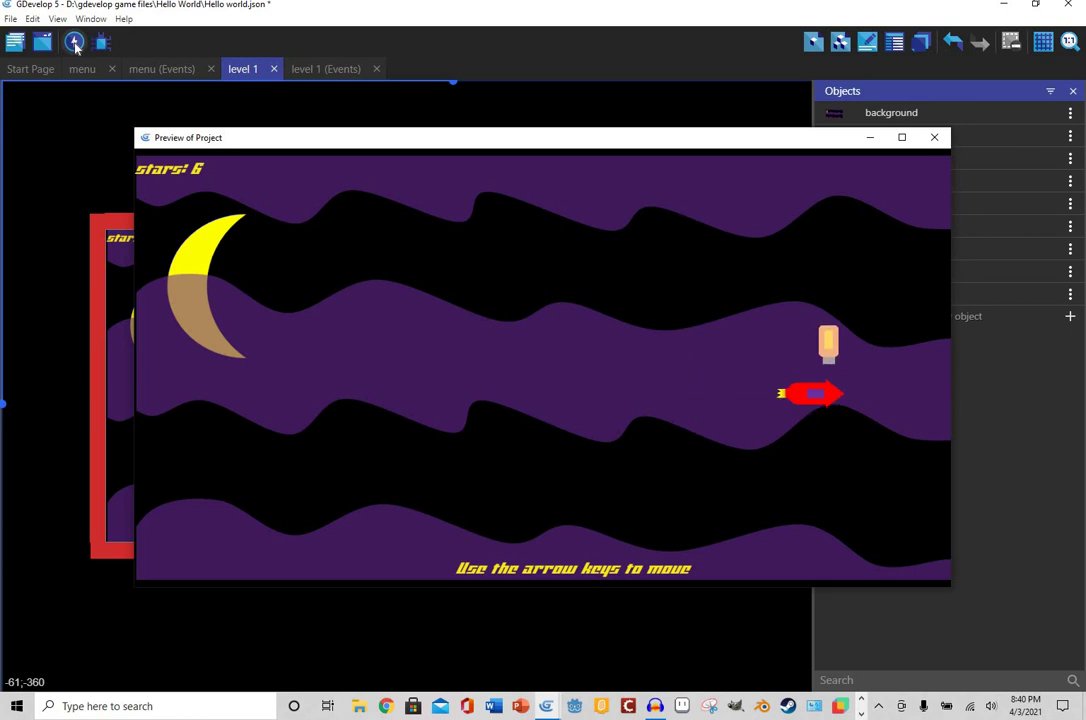
{"action": "key", "text": "Up"}
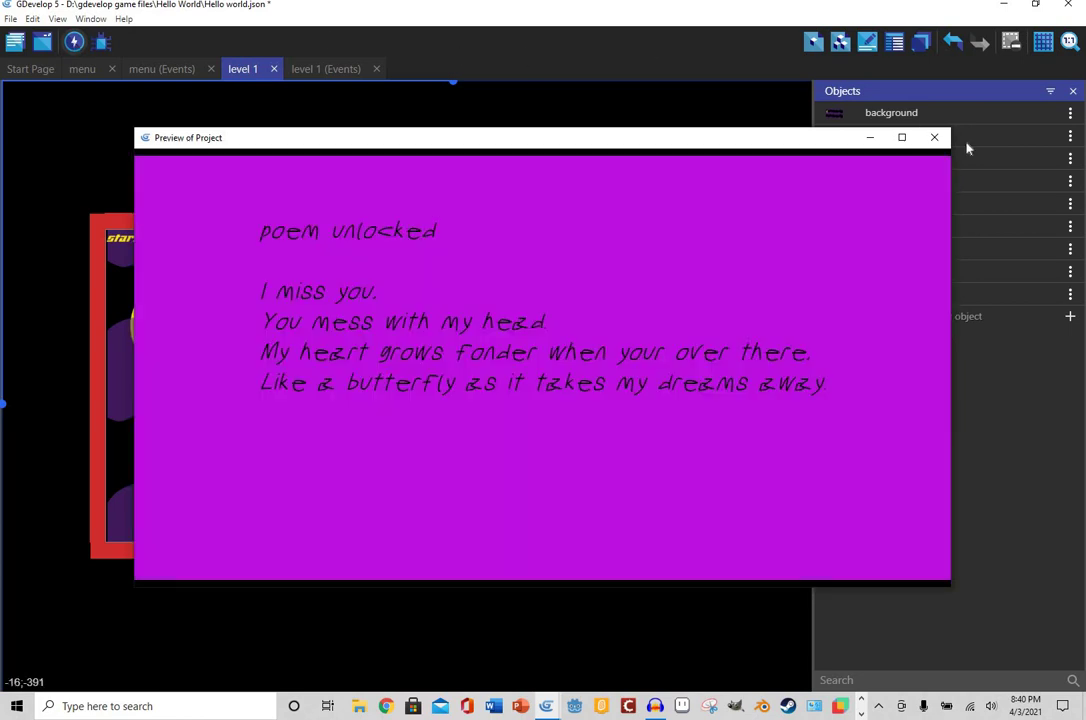
{"action": "left_click", "coordinate": [936, 137]}
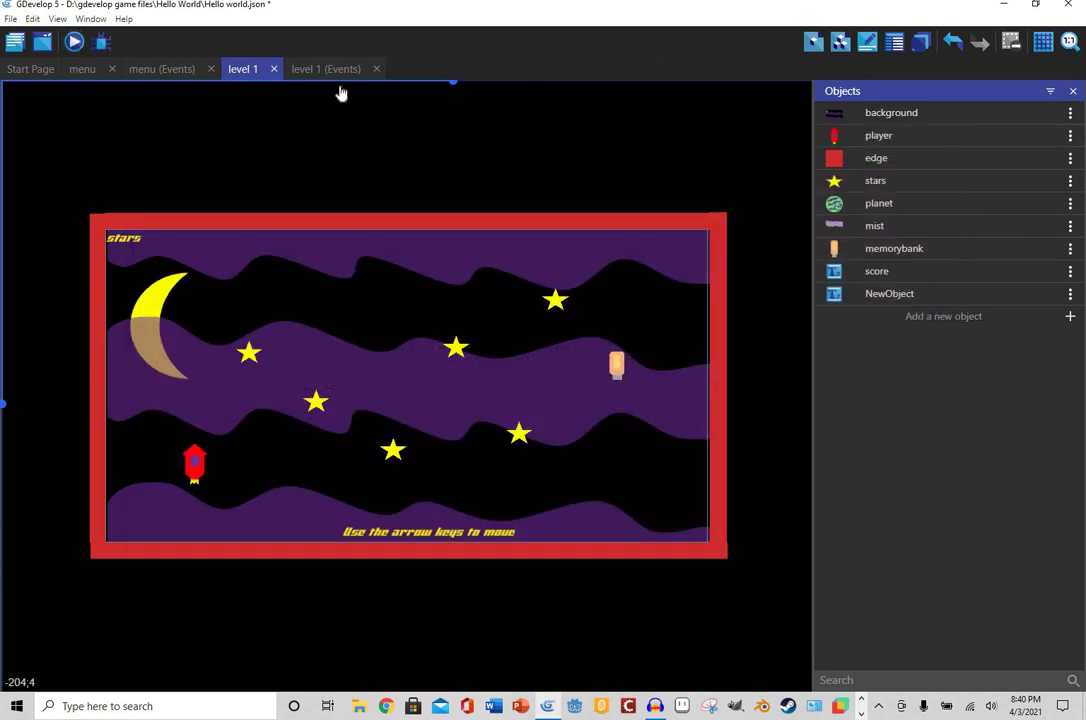
- Open the level 2 scene and bring up its events sheet
{"action": "left_click", "coordinate": [15, 42]}
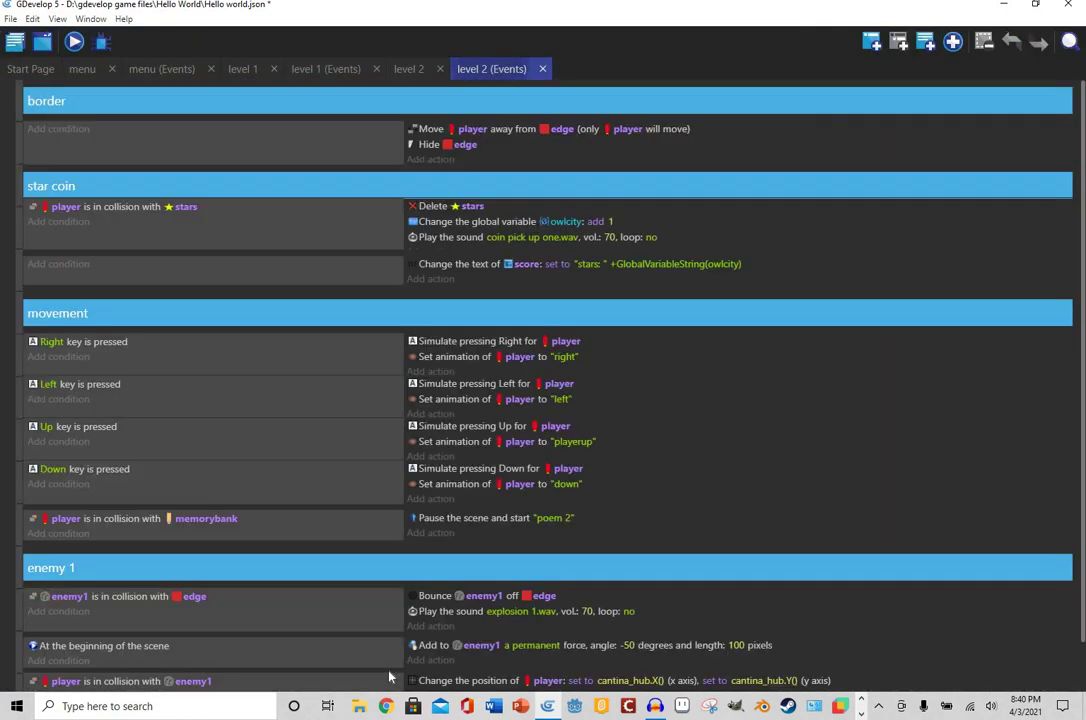
{"action": "left_click", "coordinate": [491, 68]}
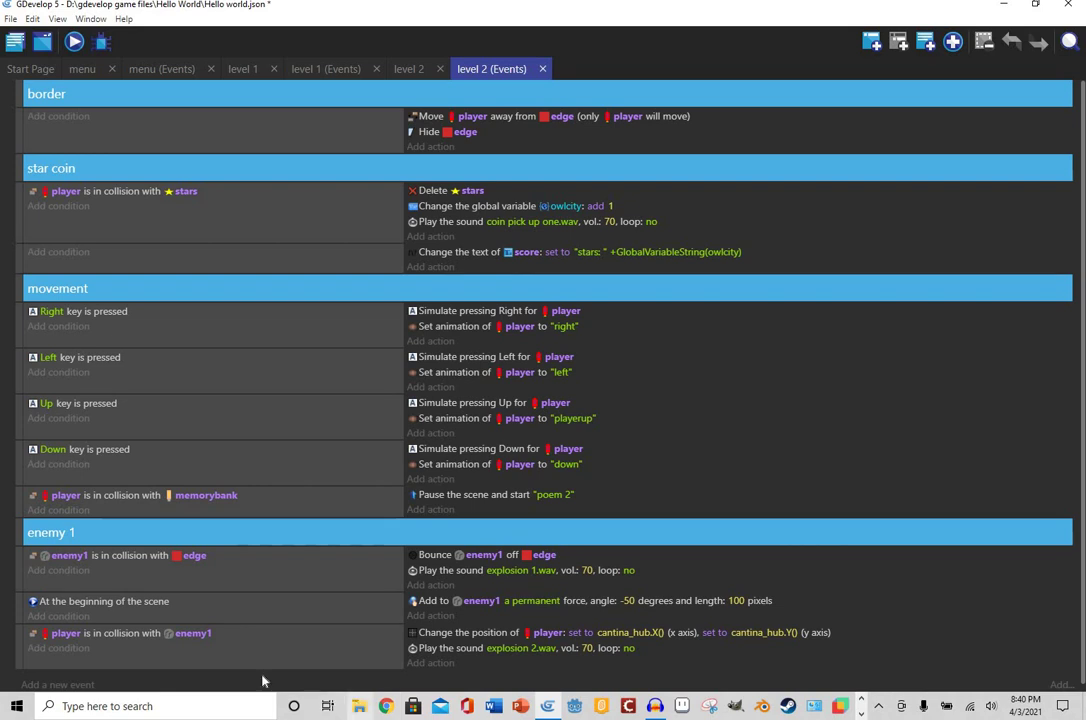
- Switch to File Explorer and browse the Game music folder on USB Drive (D:) to game music, home made music, piano peace
{"action": "key", "text": "super+e"}
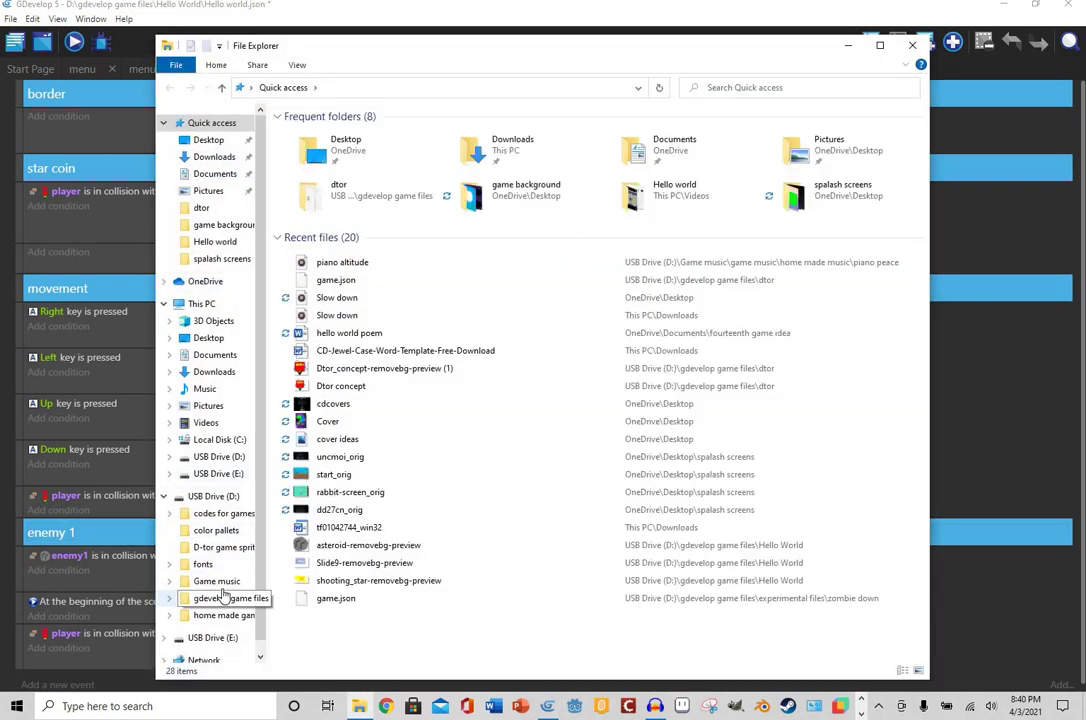
{"action": "left_click", "coordinate": [216, 581]}
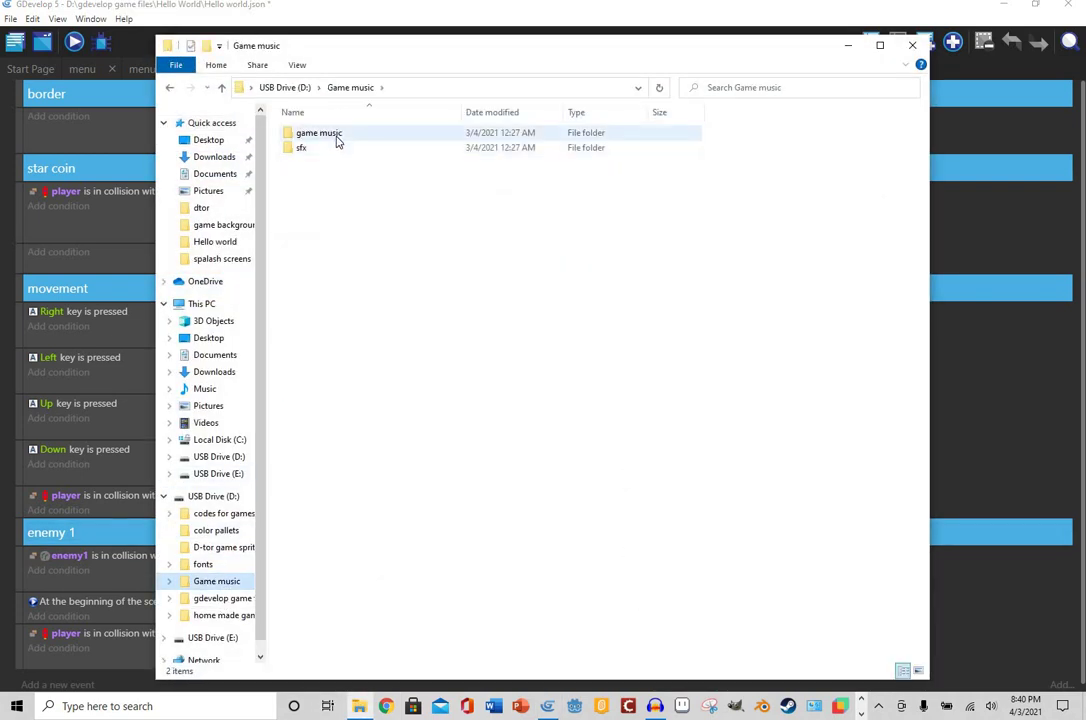
{"action": "double_click", "coordinate": [336, 138]}
{"action": "double_click", "coordinate": [339, 148]}
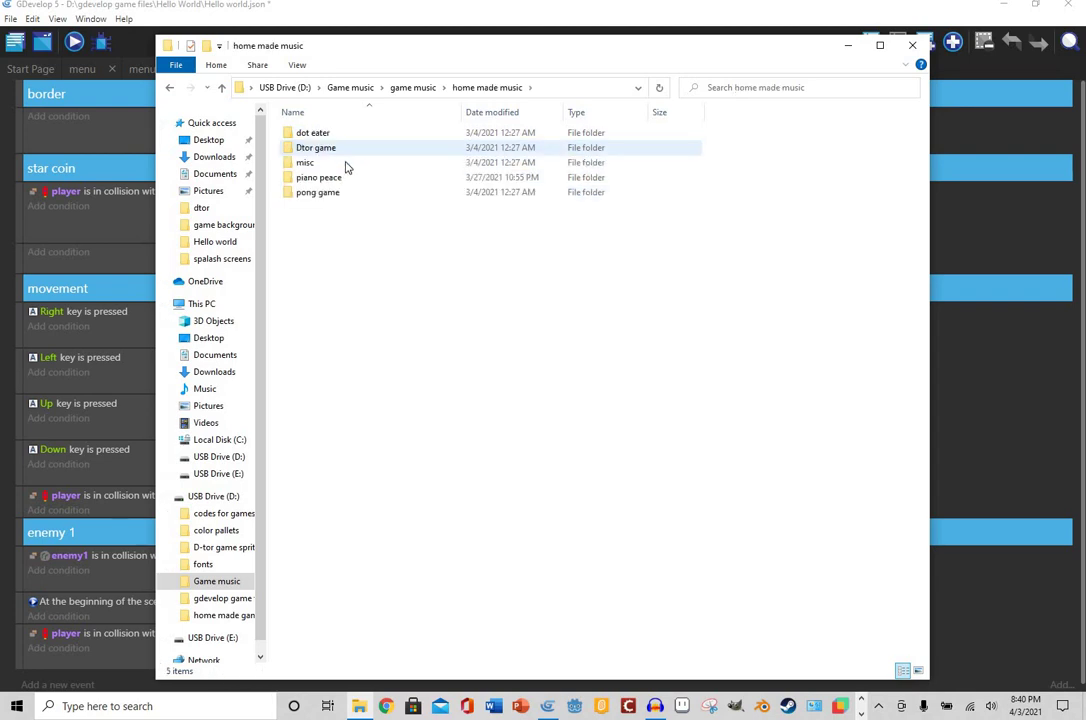
{"action": "double_click", "coordinate": [349, 178]}
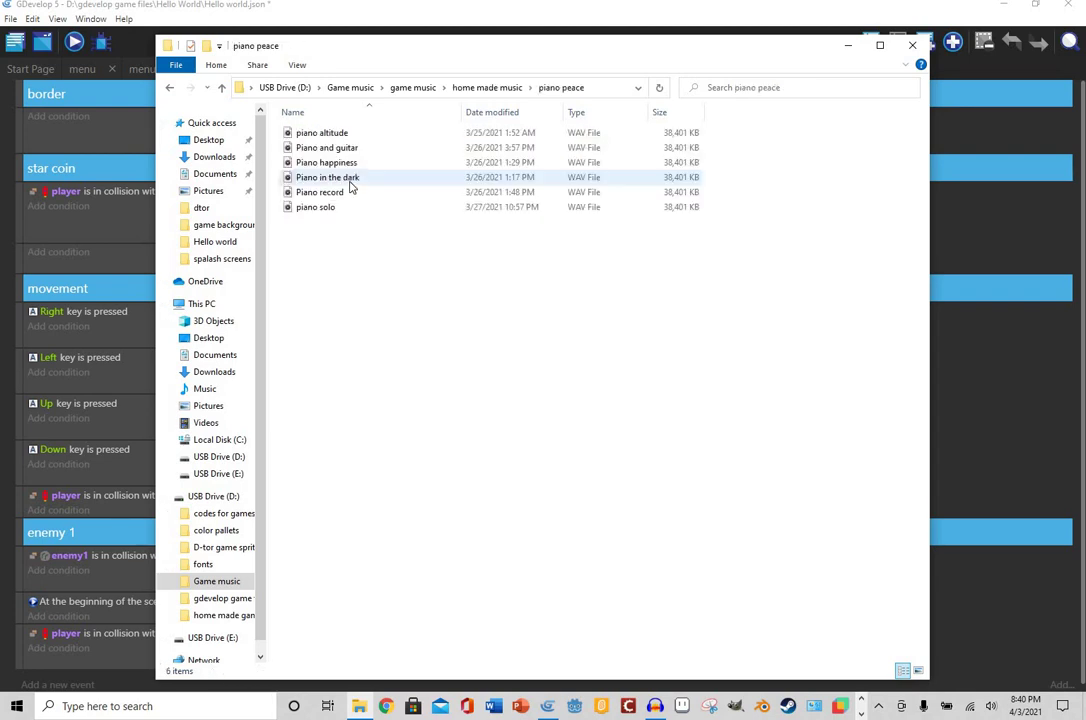
- Listen to the tracks Piano in the dark, Piano record and piano solo, and close the player and the folder window
{"action": "double_click", "coordinate": [350, 182]}
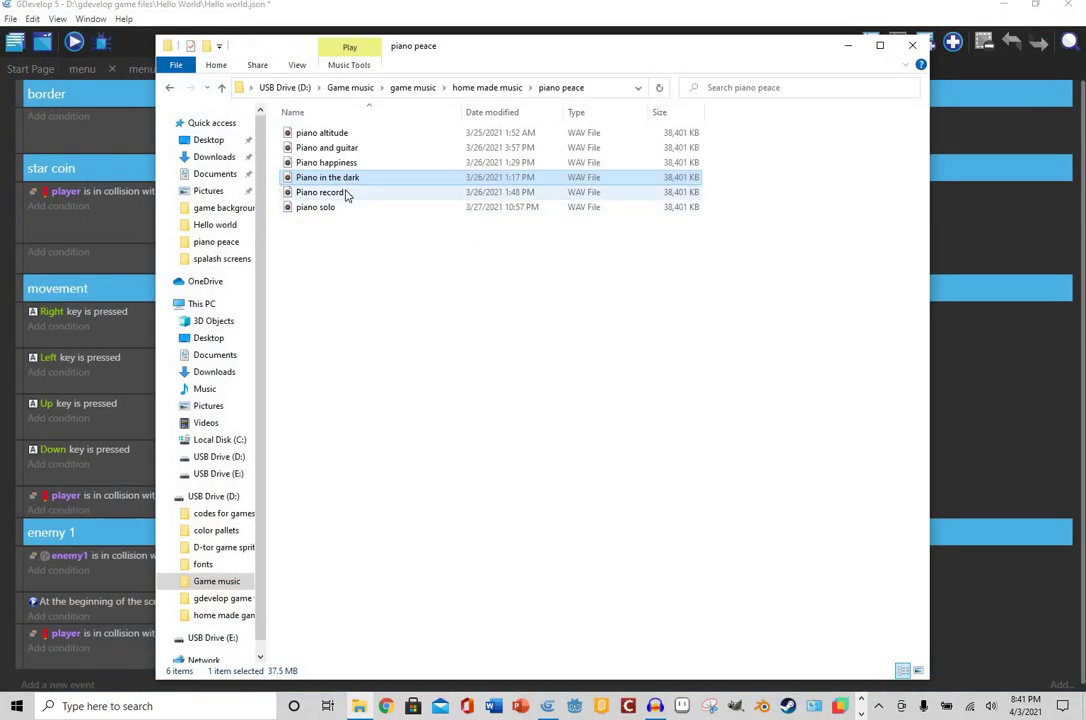
{"action": "double_click", "coordinate": [346, 193]}
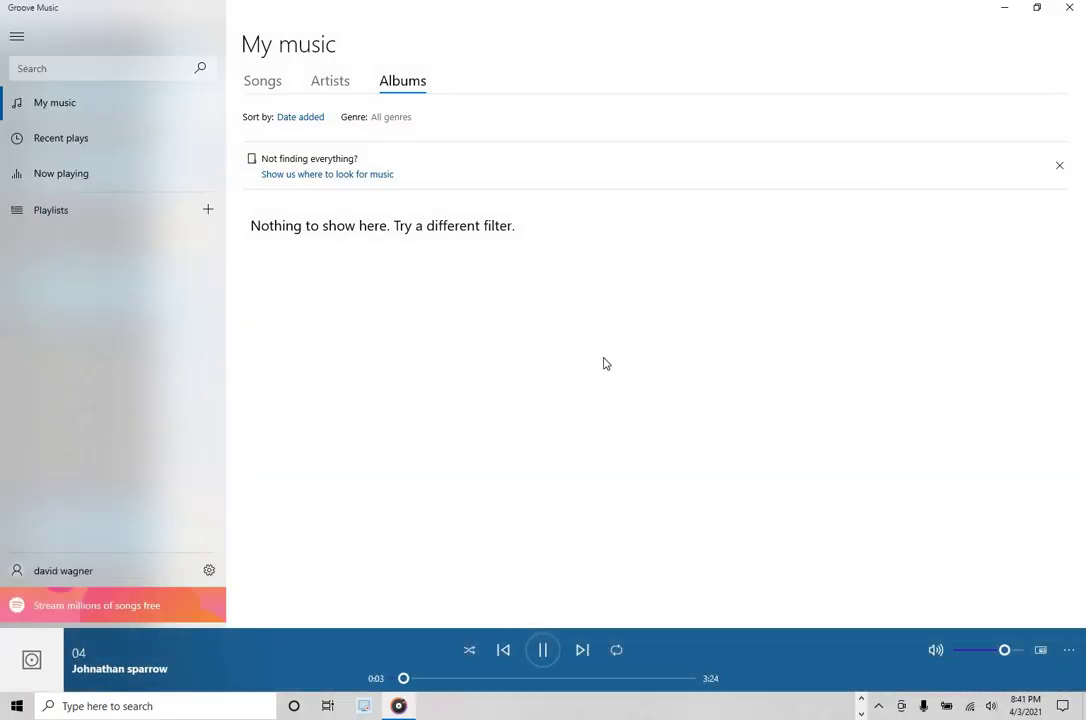
{"action": "left_click", "coordinate": [1071, 12]}
{"action": "double_click", "coordinate": [365, 208]}
{"action": "left_click", "coordinate": [1070, 8]}
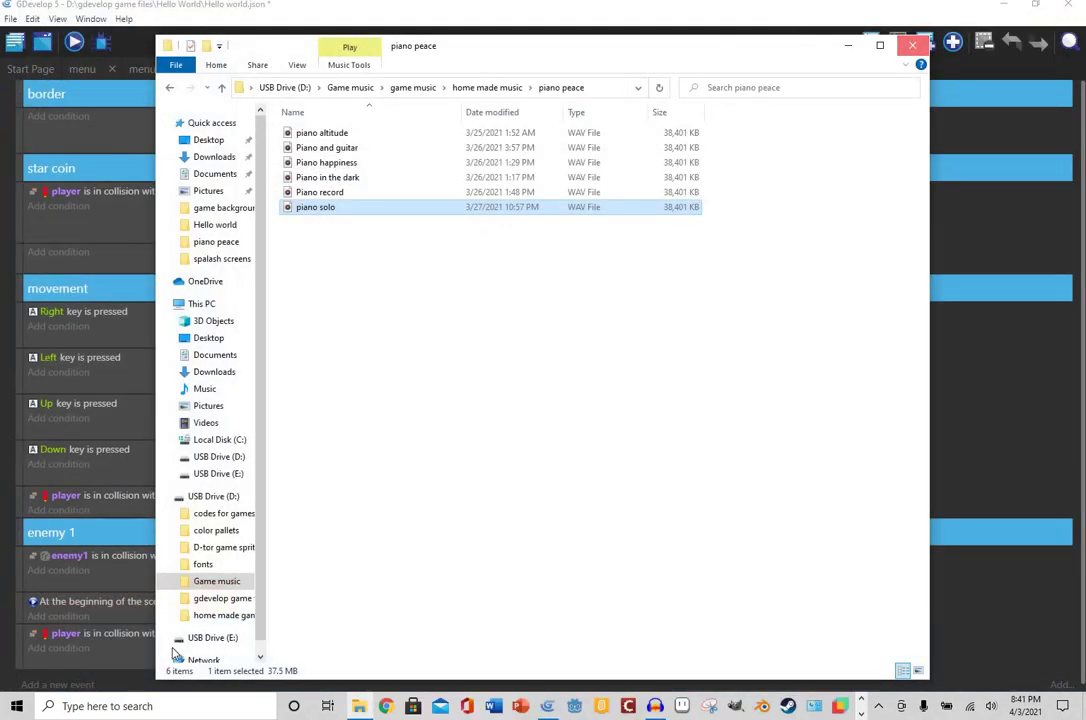
{"action": "left_click", "coordinate": [913, 46]}
- Add an event group named "music" at the end of the level 2 events
{"action": "left_click", "coordinate": [952, 41]}
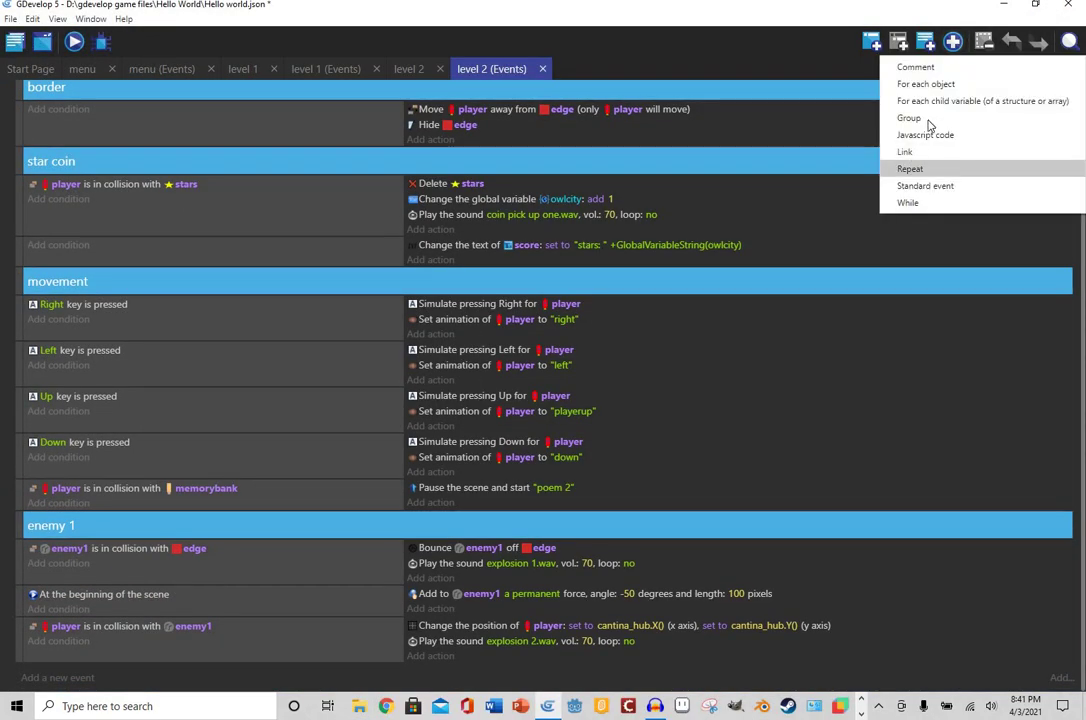
{"action": "left_click", "coordinate": [915, 116]}
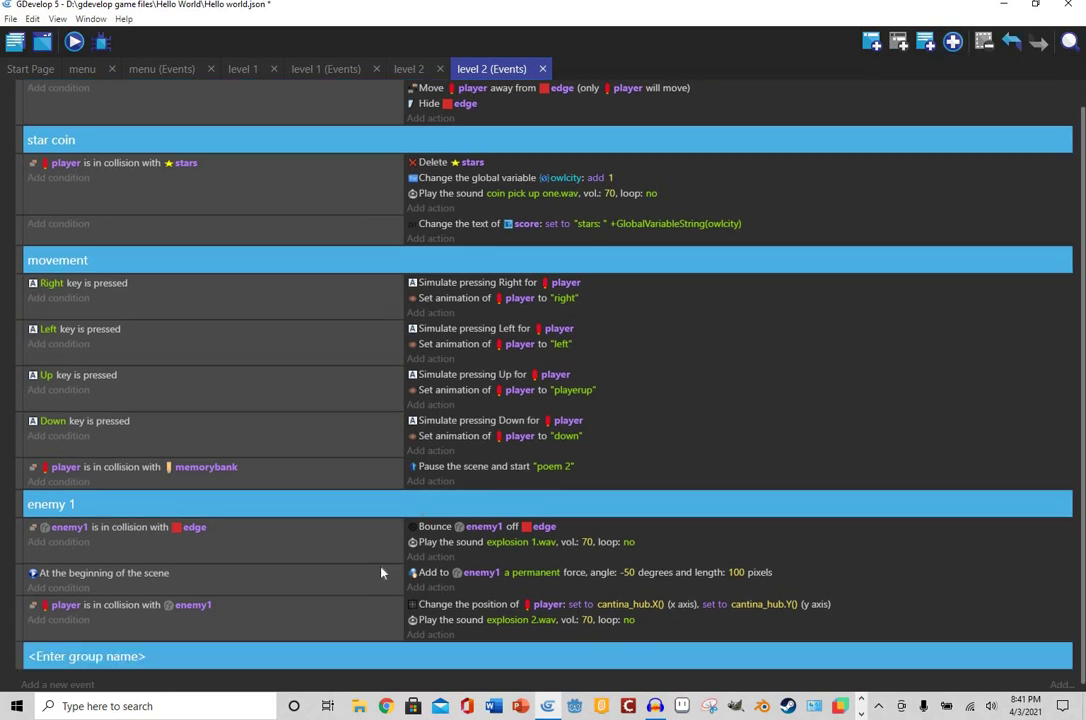
{"action": "left_click", "coordinate": [348, 645]}
{"action": "type", "text": "music"}
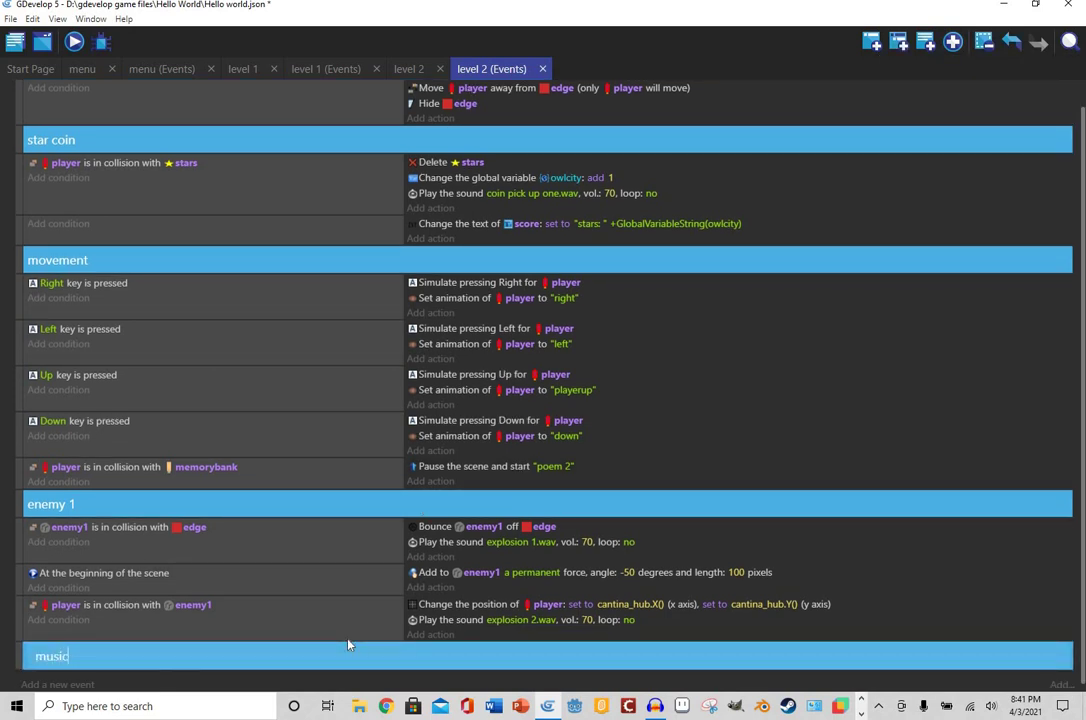
- Add a new event below the music group with the condition "At the beginning of the scene"
{"action": "left_click", "coordinate": [60, 684]}
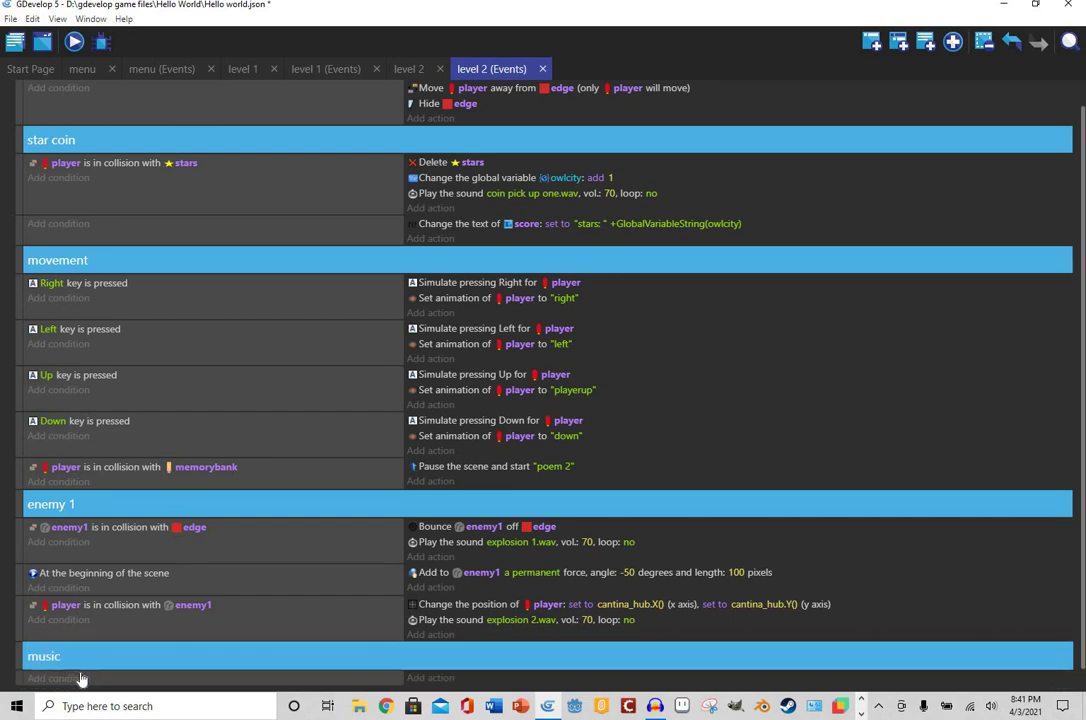
{"action": "left_click", "coordinate": [58, 678]}
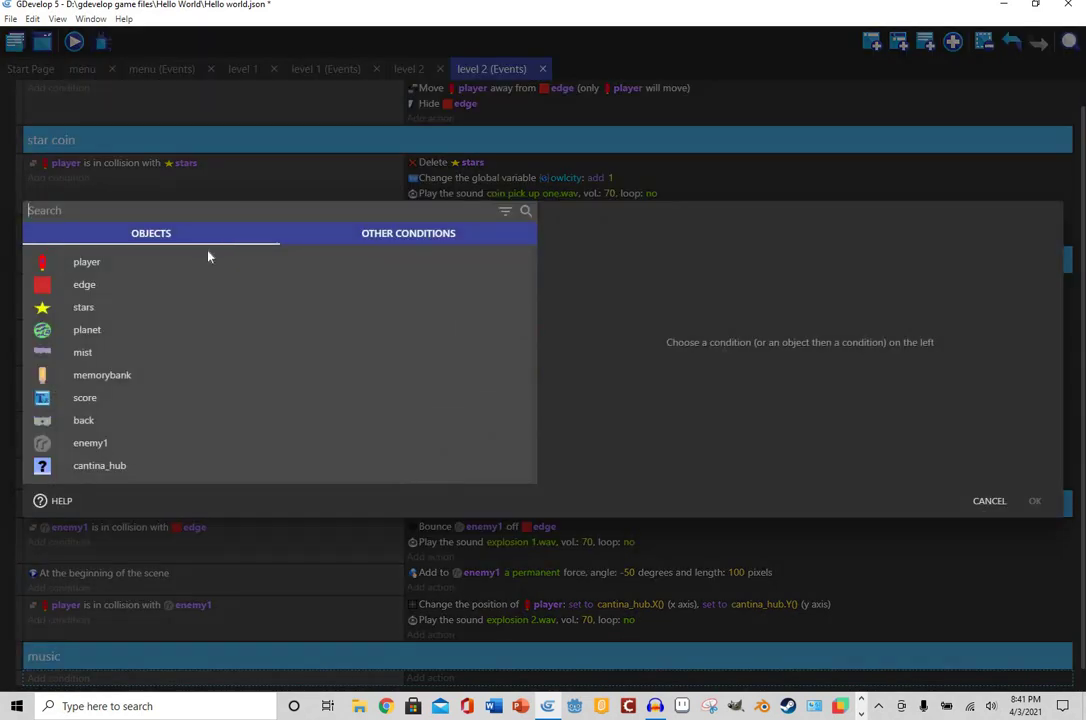
{"action": "type", "text": "at"}
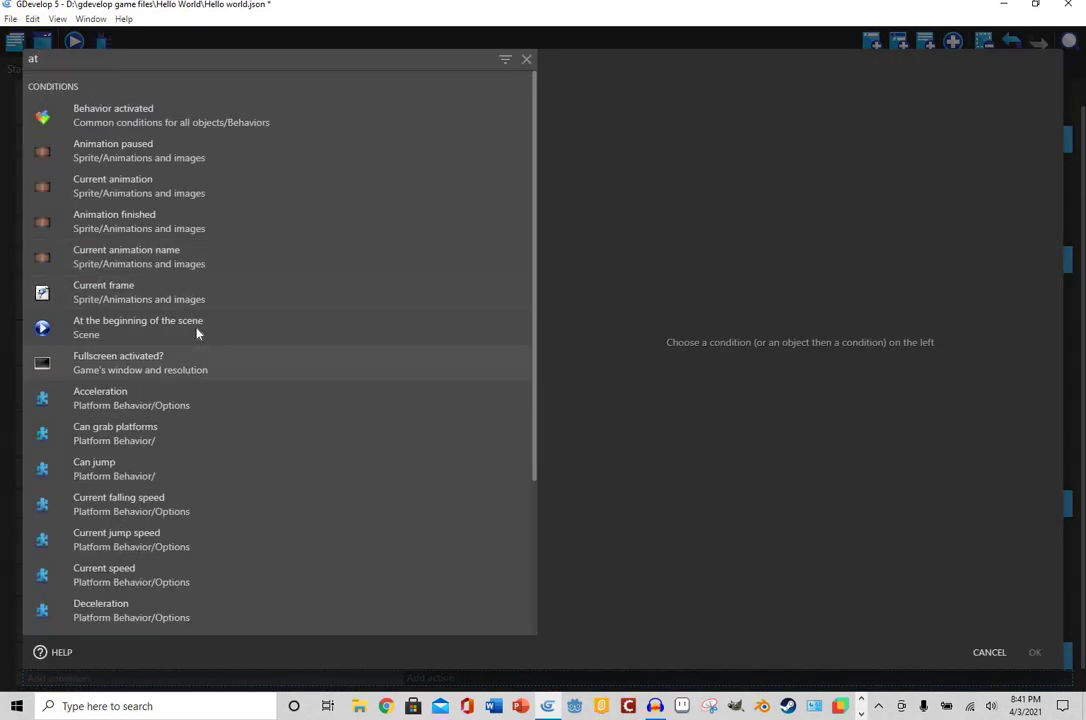
{"action": "left_click", "coordinate": [196, 330]}
{"action": "left_click", "coordinate": [1035, 652]}
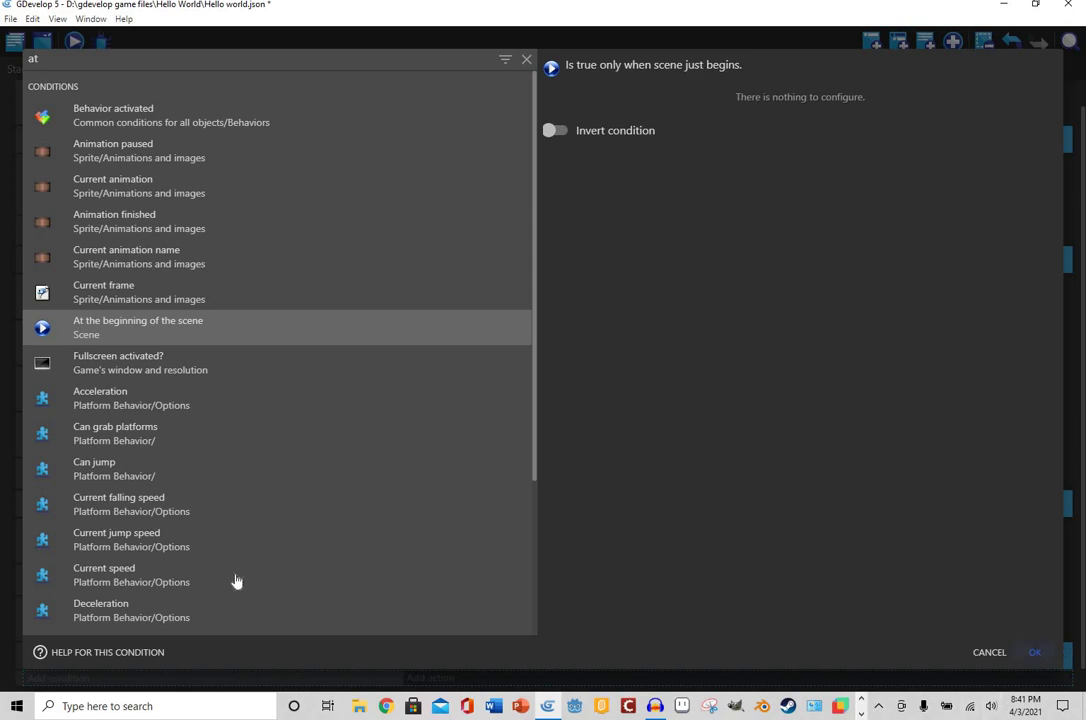
- Add a "Play a music file" action to the music event and import the piano solo track as a new audio file
{"action": "scroll", "coordinate": [448, 645], "scroll_direction": "down", "scroll_amount": 1}
{"action": "left_click", "coordinate": [430, 639]}
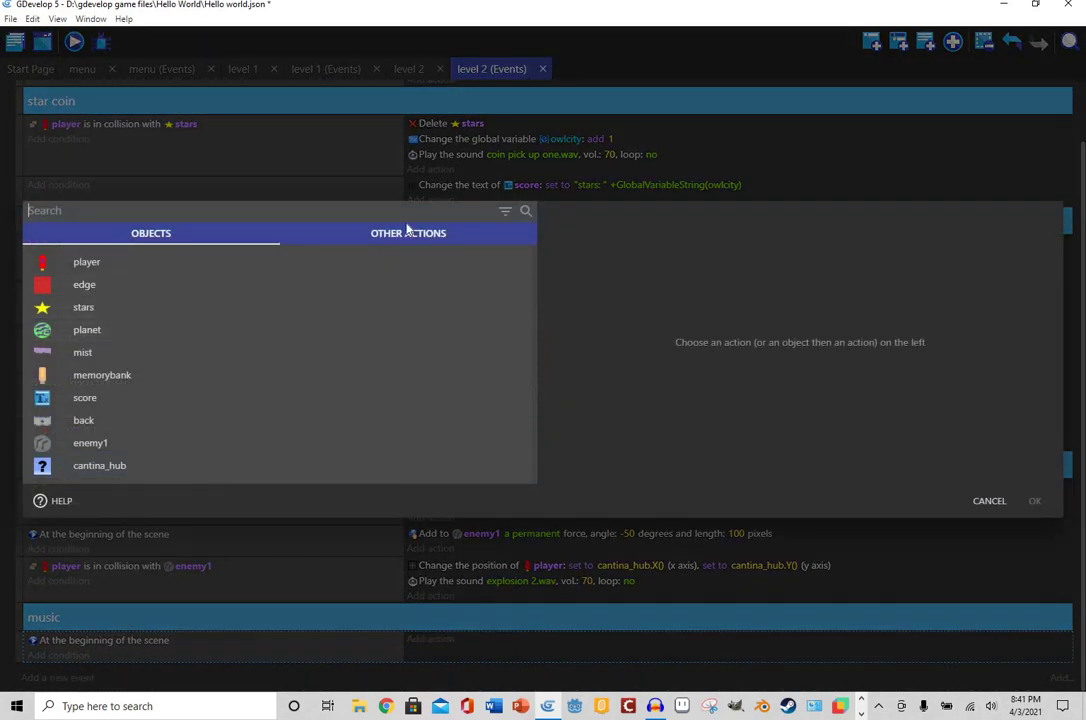
{"action": "type", "text": "plau"}
{"action": "key", "text": "BackSpace"}
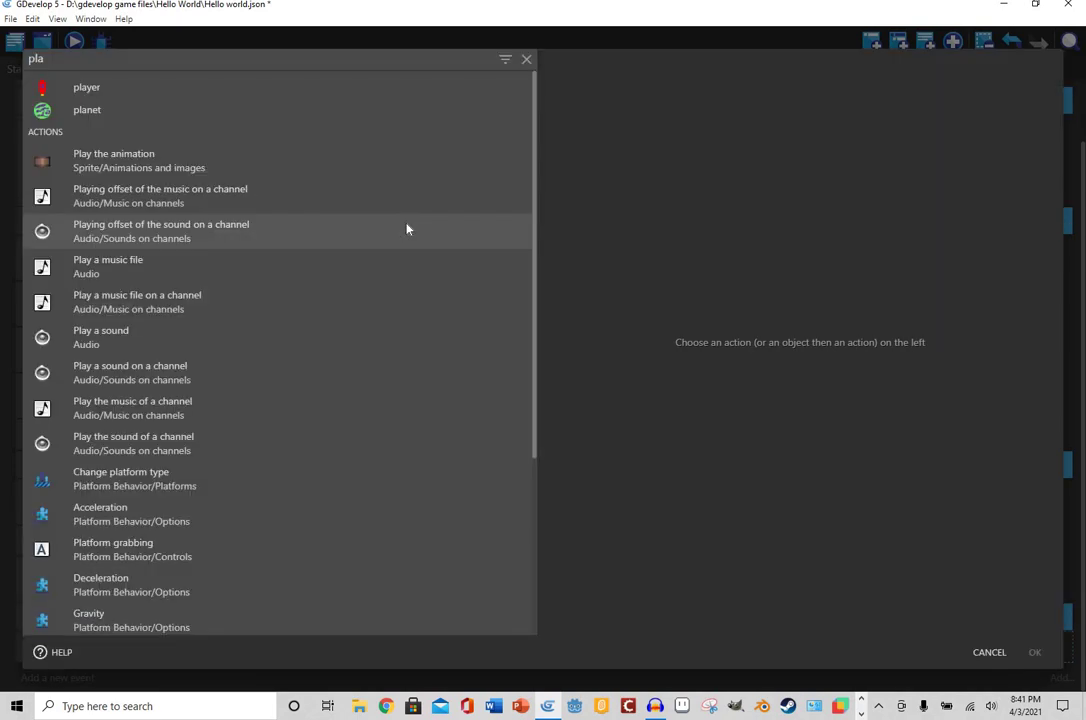
{"action": "type", "text": "y"}
{"action": "left_click", "coordinate": [383, 245]}
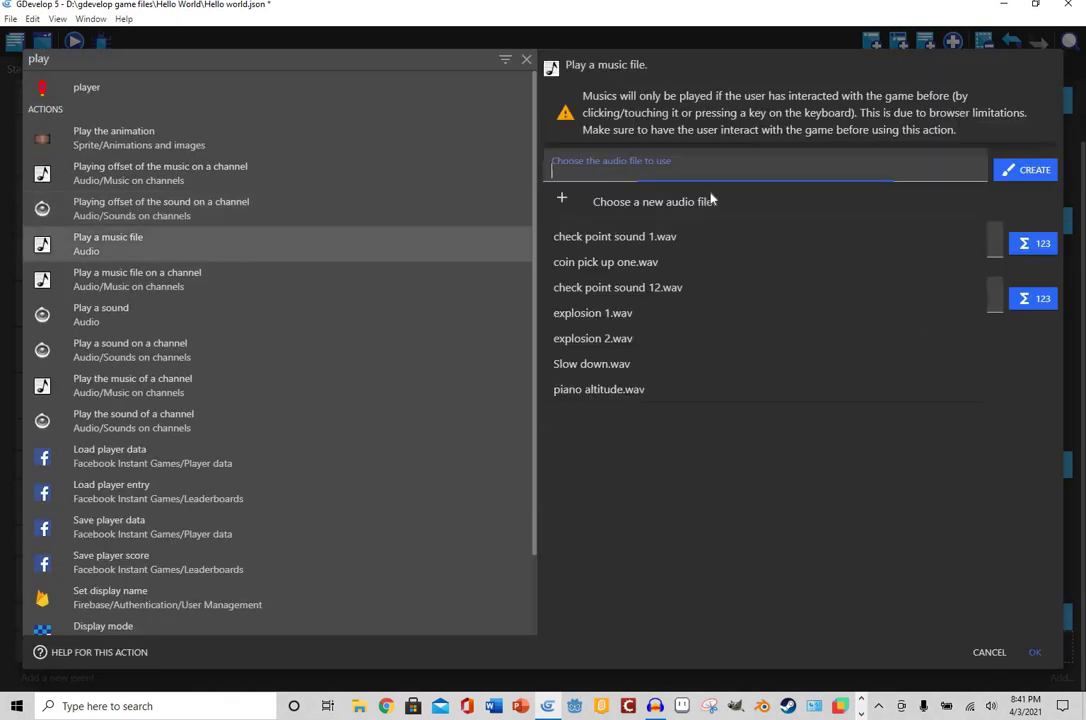
{"action": "left_click", "coordinate": [708, 200]}
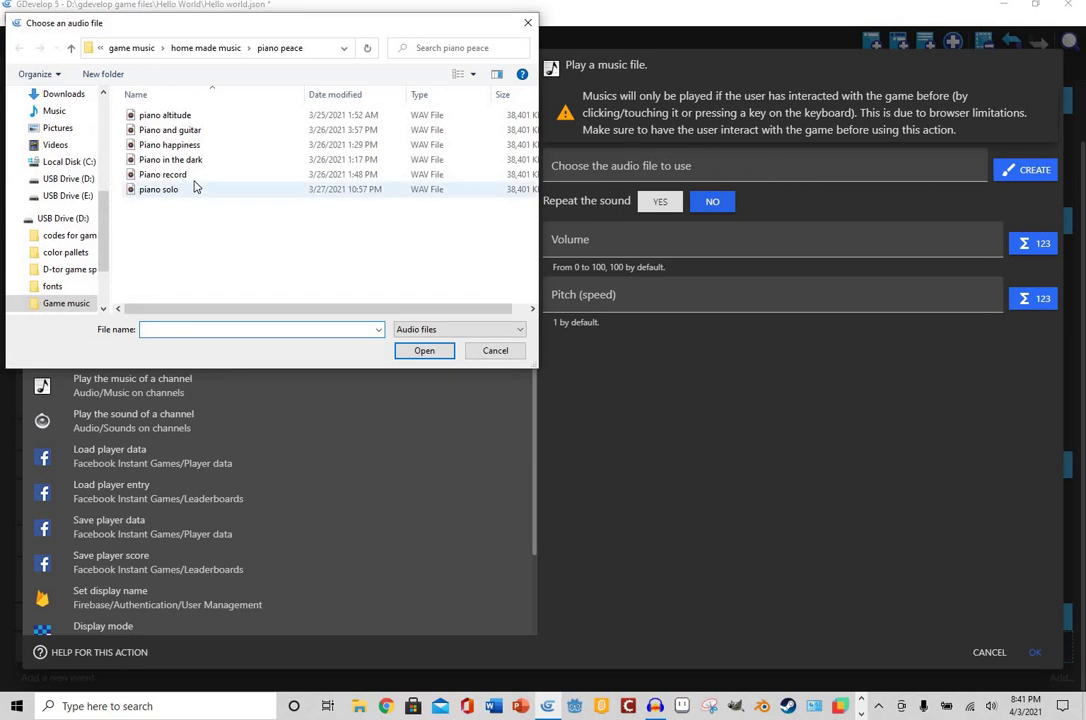
{"action": "left_click", "coordinate": [165, 189]}
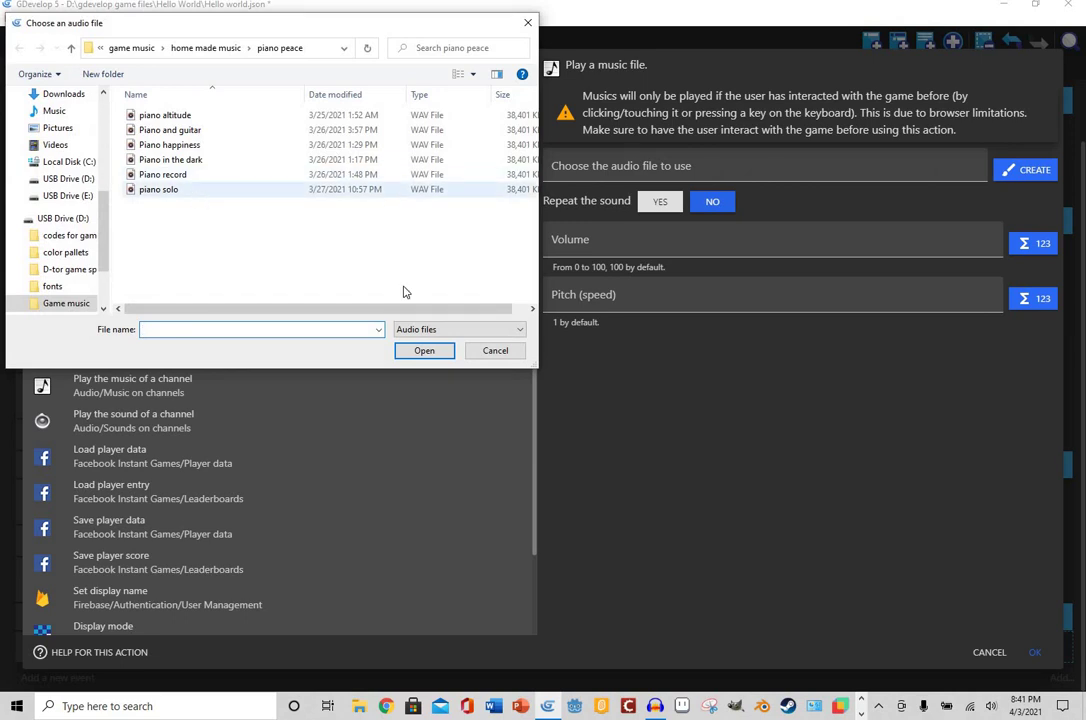
{"action": "left_click", "coordinate": [424, 350]}
- Configure the music action to play piano solo.wav on repeat at volume 70 and apply it
{"action": "left_click", "coordinate": [652, 354]}
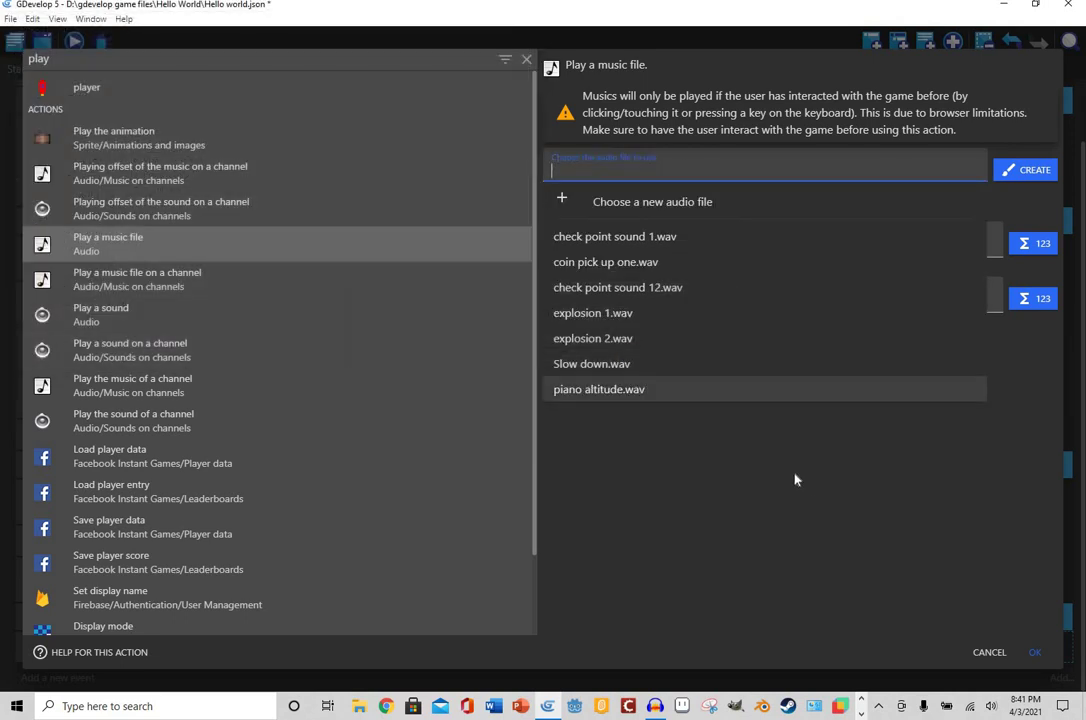
{"action": "left_click", "coordinate": [788, 408]}
{"action": "left_click", "coordinate": [657, 202]}
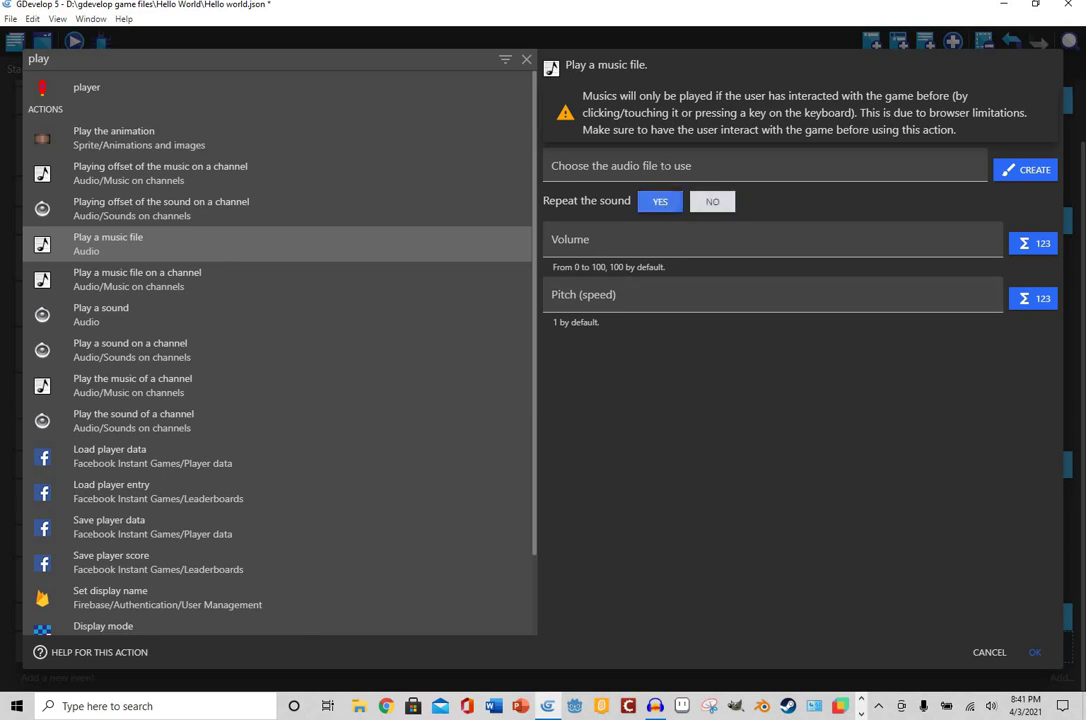
{"action": "left_click", "coordinate": [555, 170]}
{"action": "scroll", "coordinate": [644, 268], "scroll_direction": "down", "scroll_amount": 3}
{"action": "left_click", "coordinate": [650, 389]}
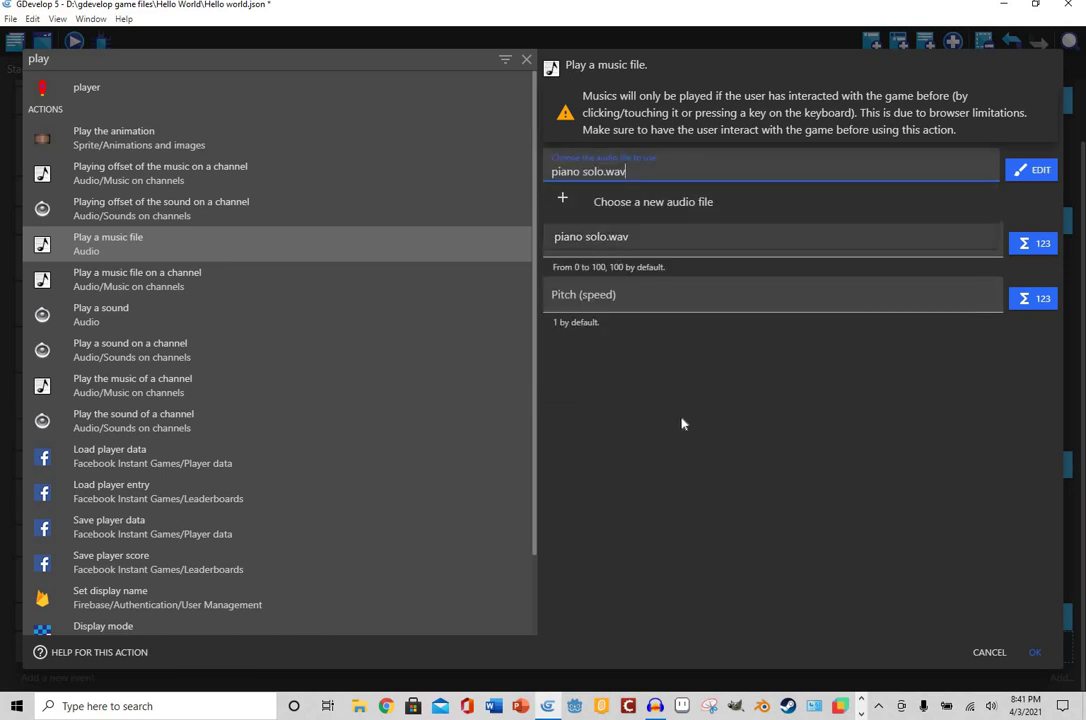
{"action": "left_click", "coordinate": [687, 244]}
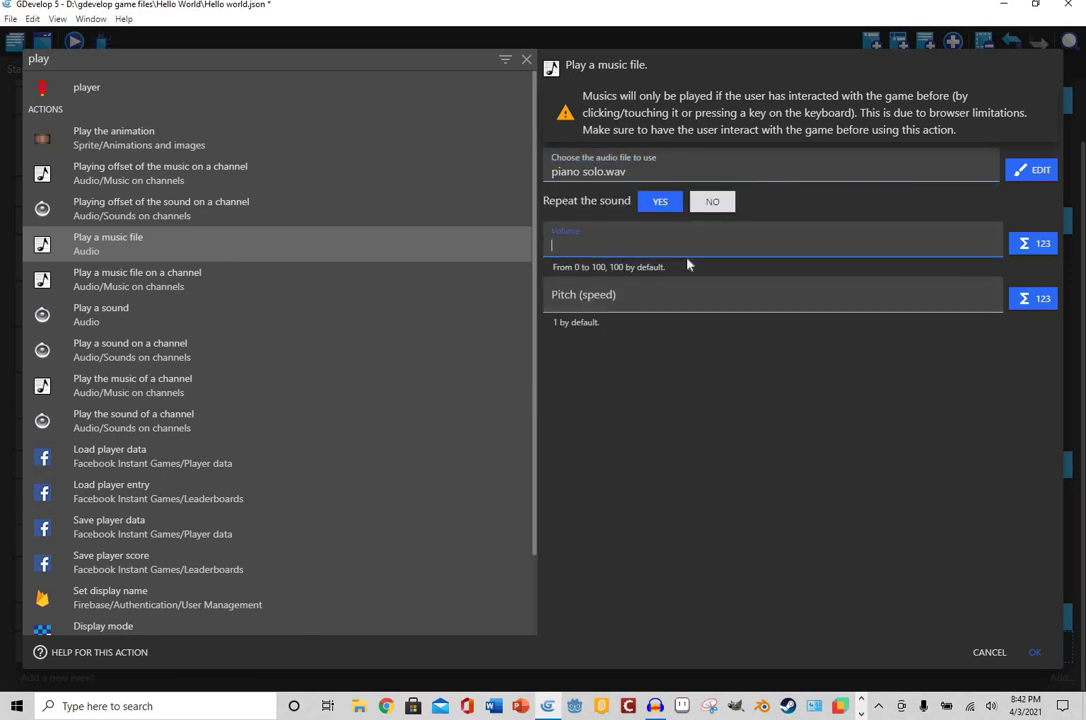
{"action": "type", "text": "70"}
{"action": "left_click", "coordinate": [1034, 652]}
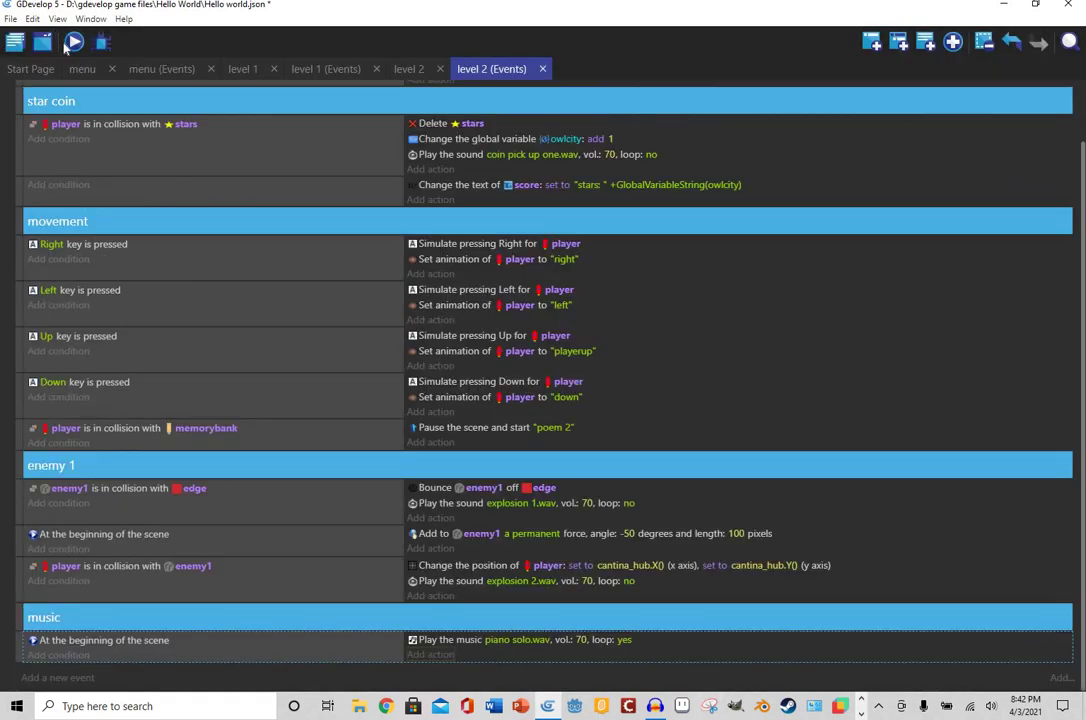
- Preview level 2, steer the player ship around to collect stars while listening to the music and sound effects, and close the preview
{"action": "left_click", "coordinate": [55, 50]}
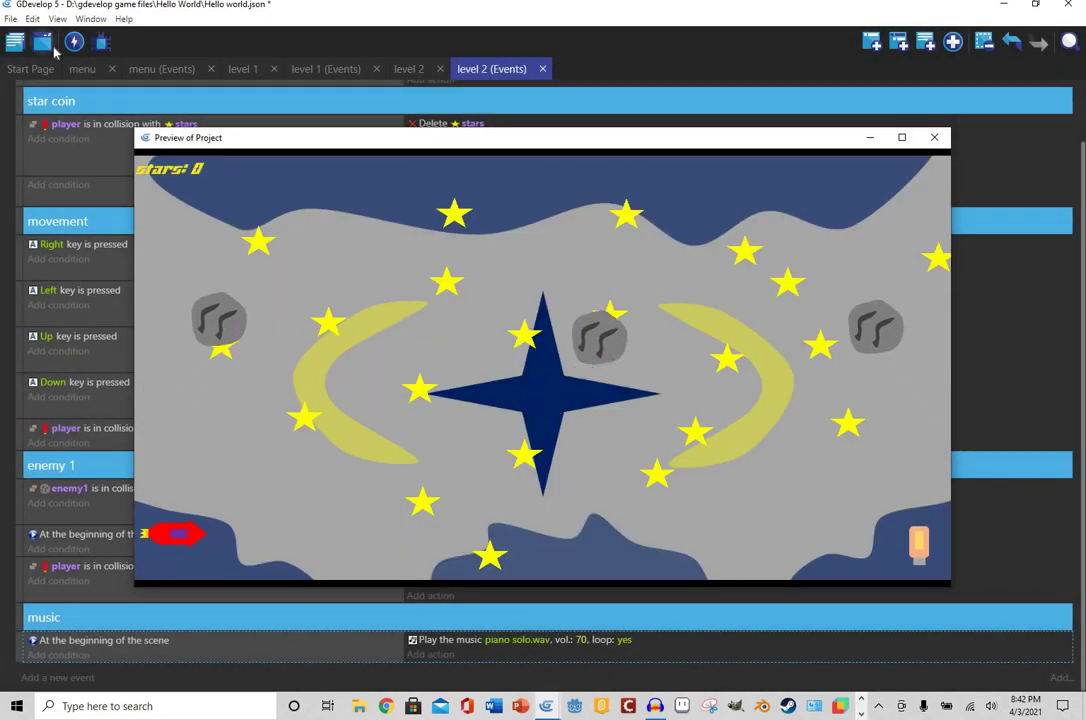
{"action": "key", "text": "Right"}
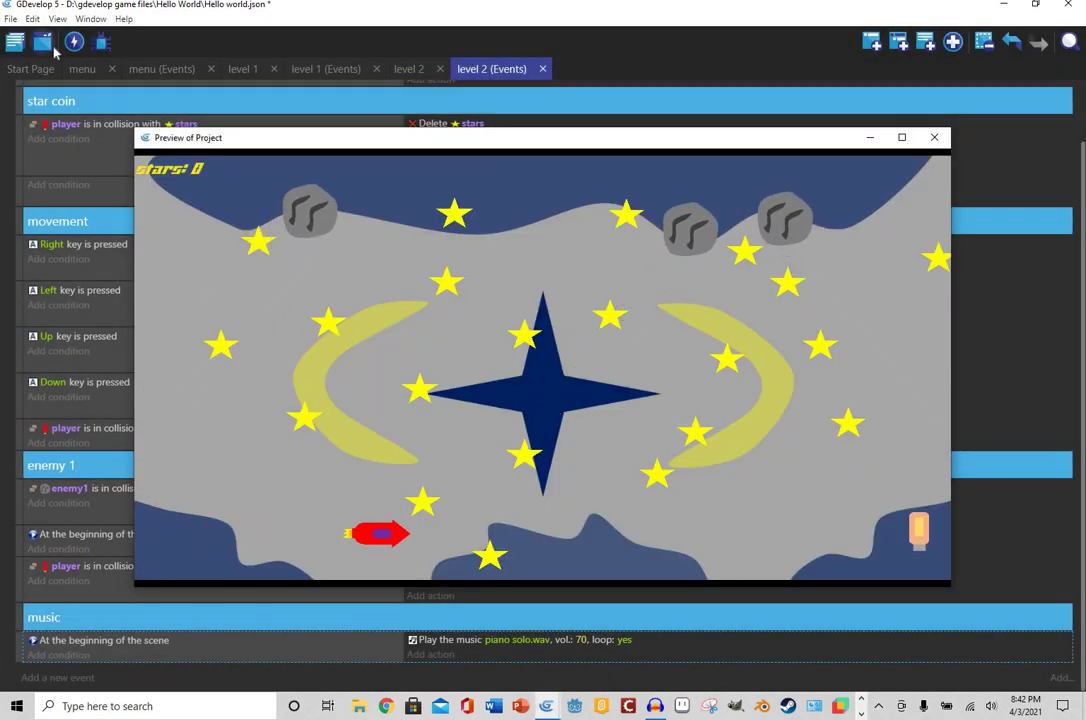
{"action": "key", "text": "Up"}
{"action": "key", "text": "Right"}
{"action": "key", "text": "Up"}
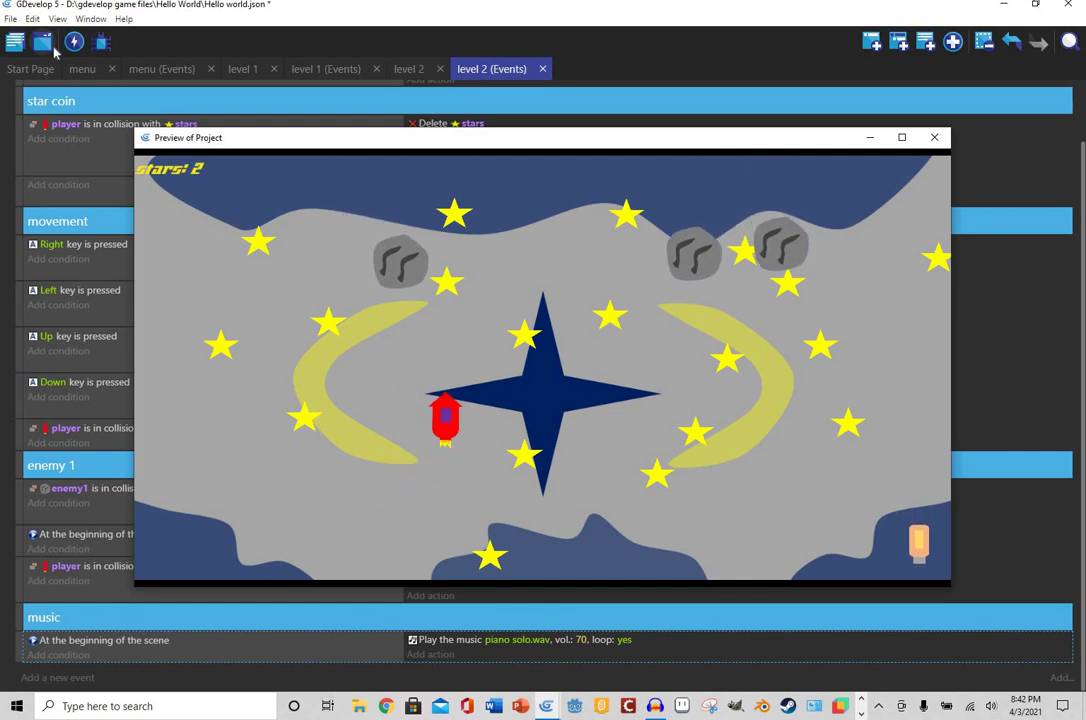
{"action": "key", "text": "Left"}
{"action": "key", "text": "Up"}
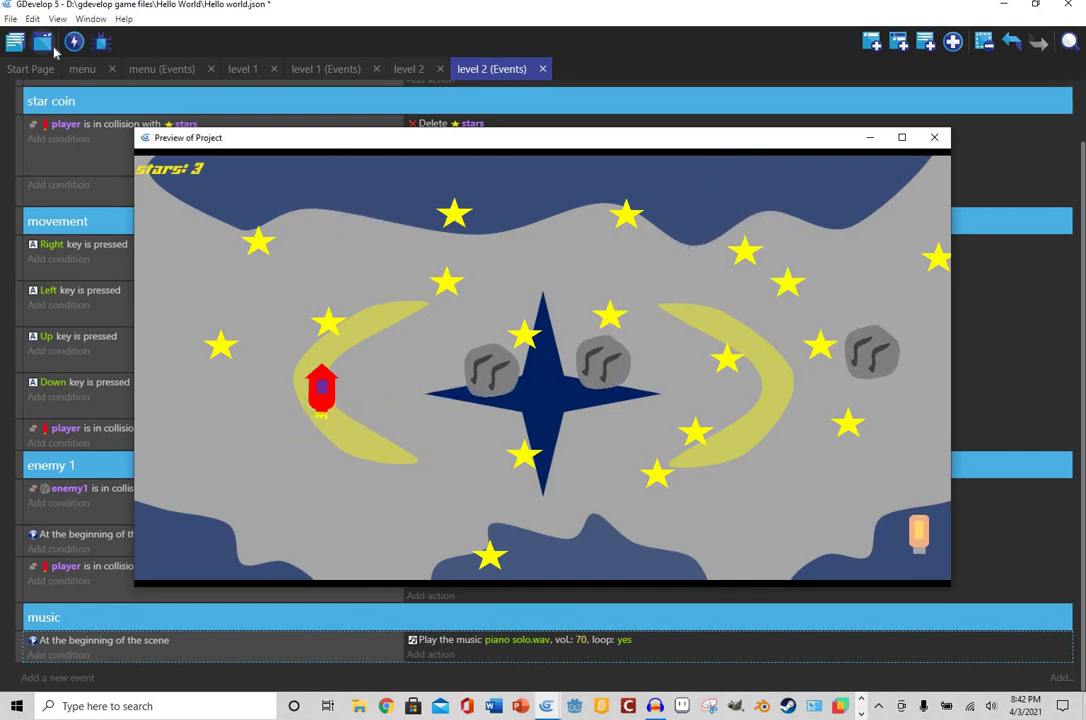
{"action": "key", "text": "Left"}
{"action": "key", "text": "Down"}
{"action": "key", "text": "Right"}
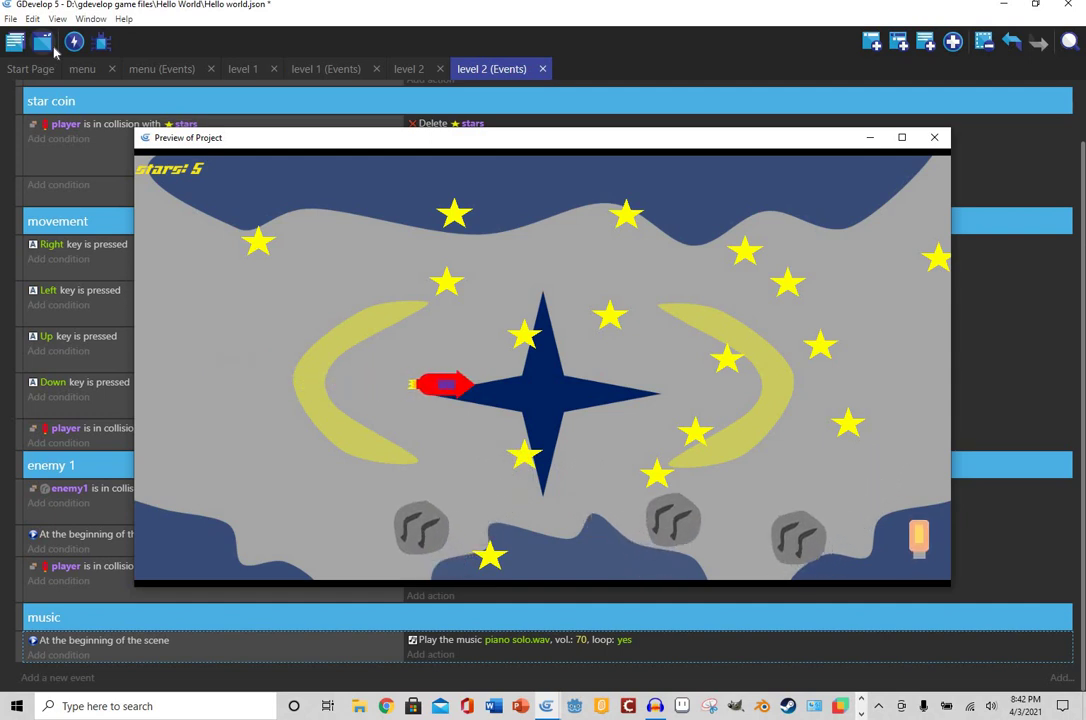
{"action": "key", "text": "Up"}
{"action": "key", "text": "Left"}
{"action": "key", "text": "Up"}
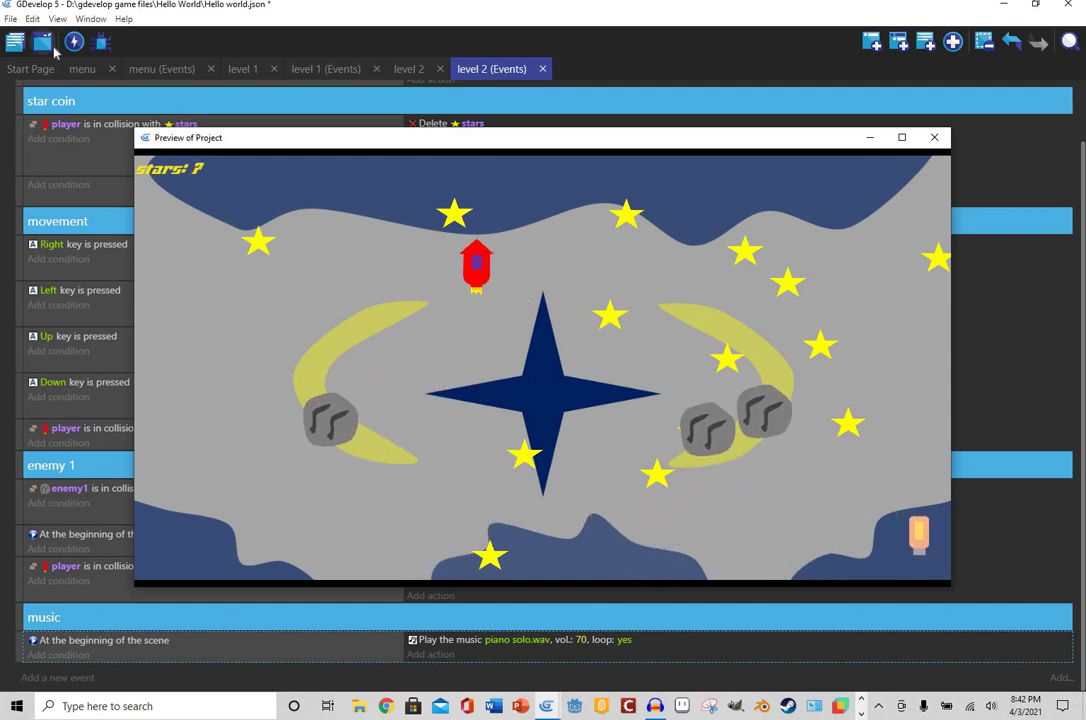
{"action": "key", "text": "alt+F4"}
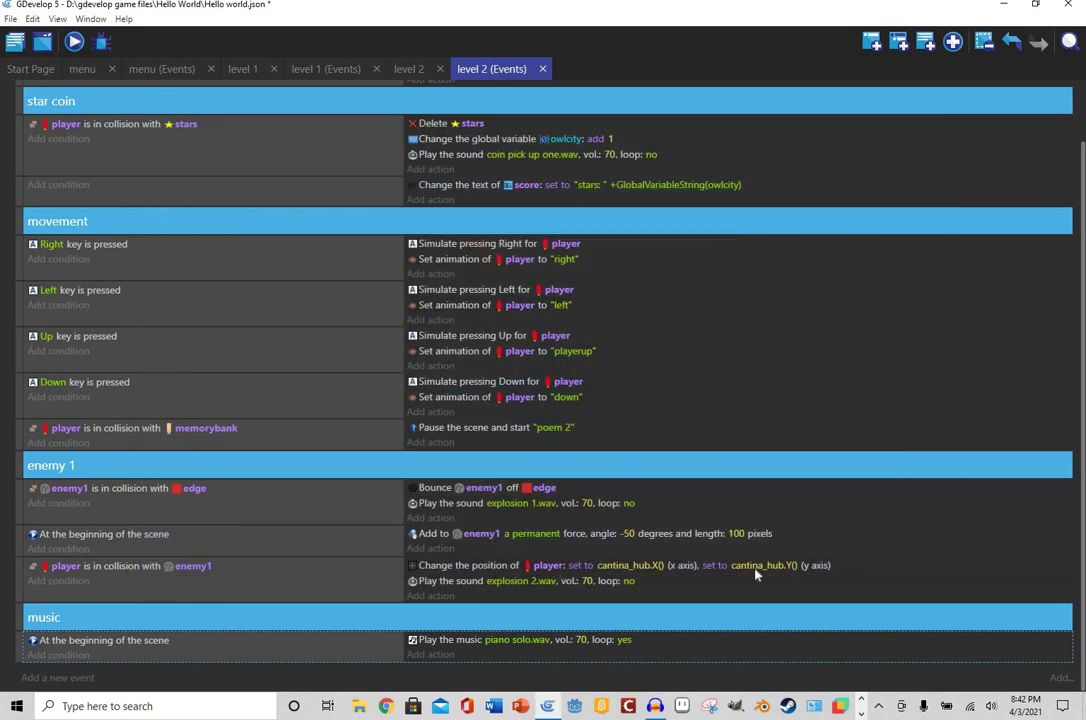
- Set the volume of the explosion 2.wav and explosion 1.wav sounds in the enemy 1 group to 50 and close the level 1 editors
{"action": "left_click", "coordinate": [590, 581]}
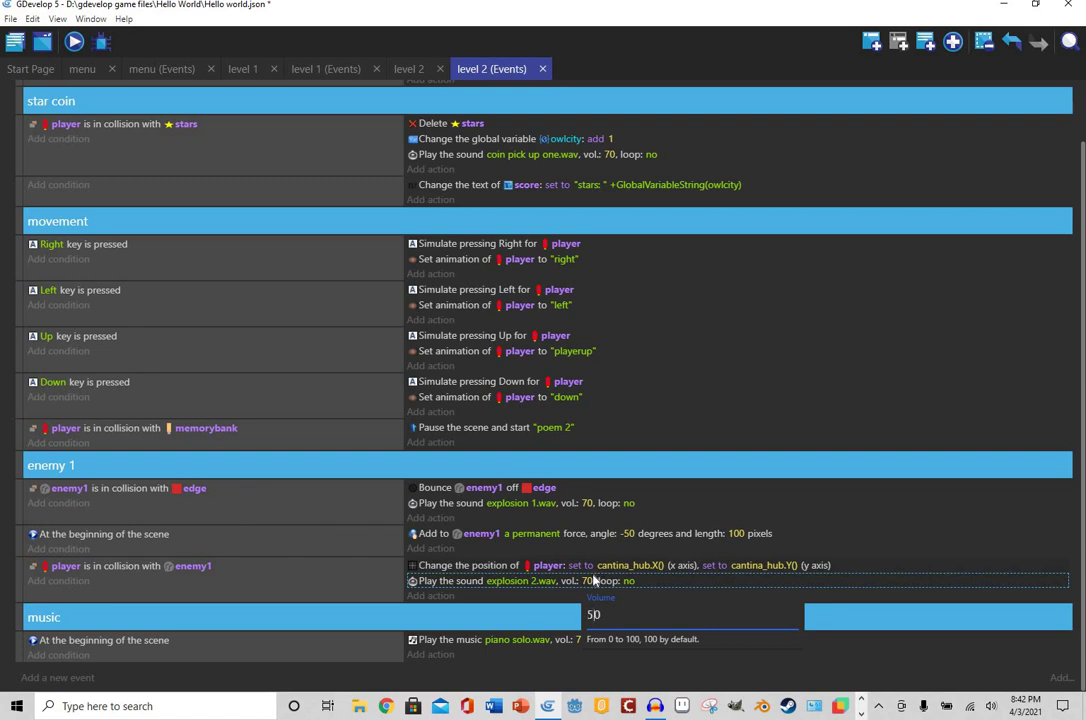
{"action": "type", "text": "50"}
{"action": "key", "text": "Return"}
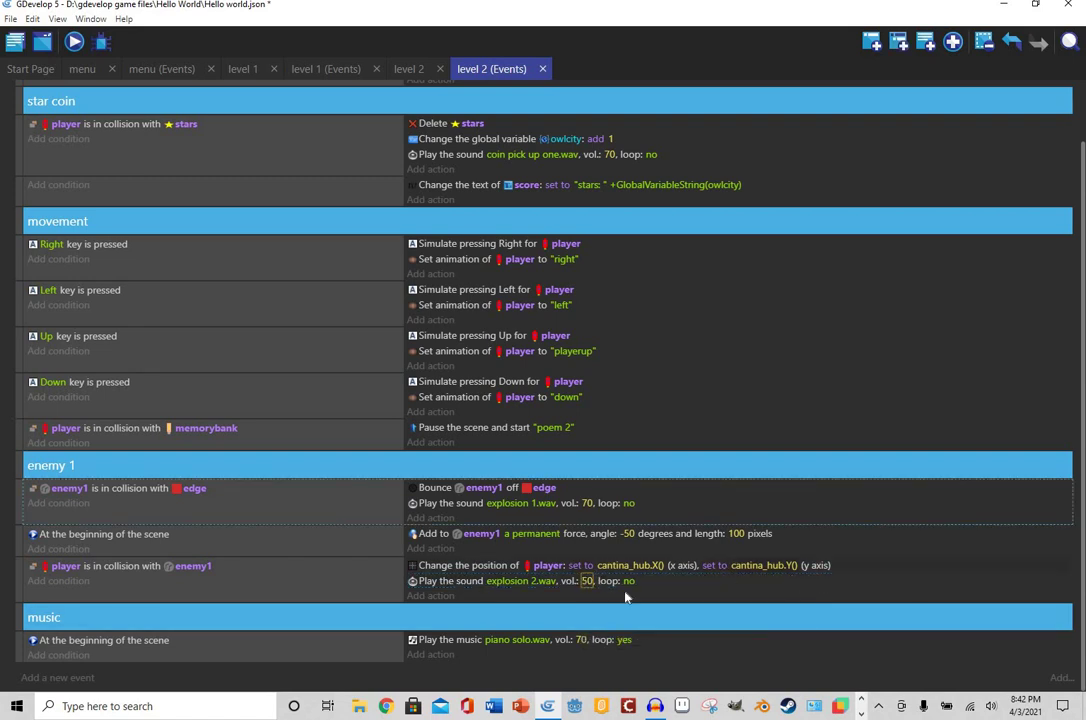
{"action": "left_click", "coordinate": [585, 503]}
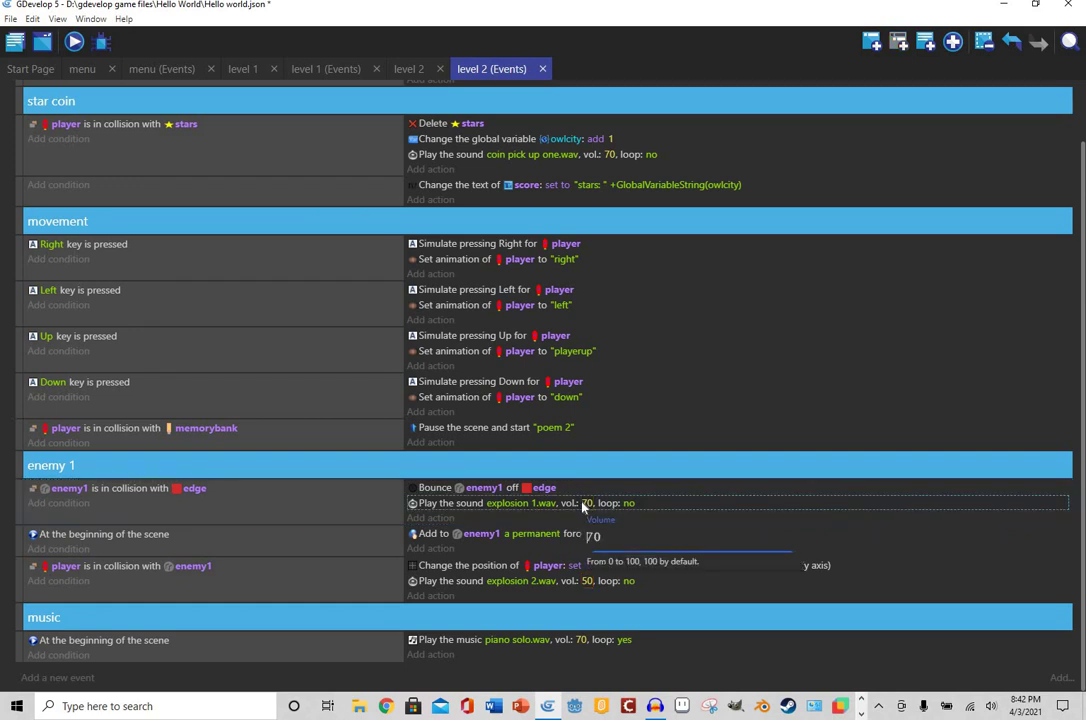
{"action": "type", "text": "50"}
{"action": "left_click", "coordinate": [781, 408]}
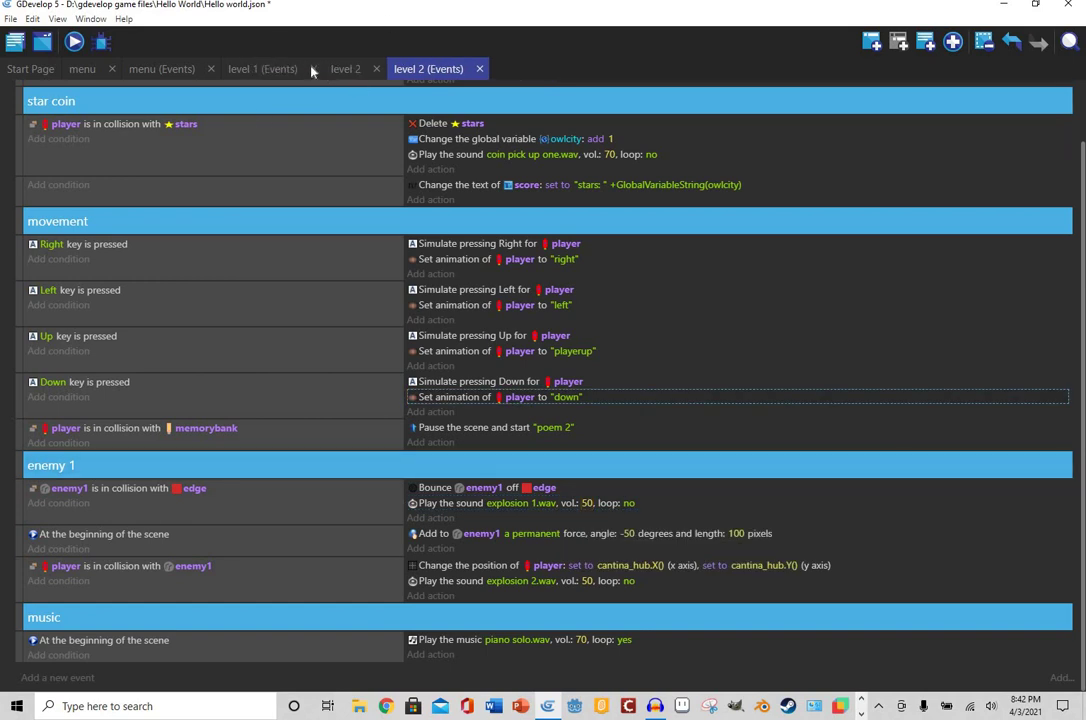
{"action": "left_click", "coordinate": [313, 69]}
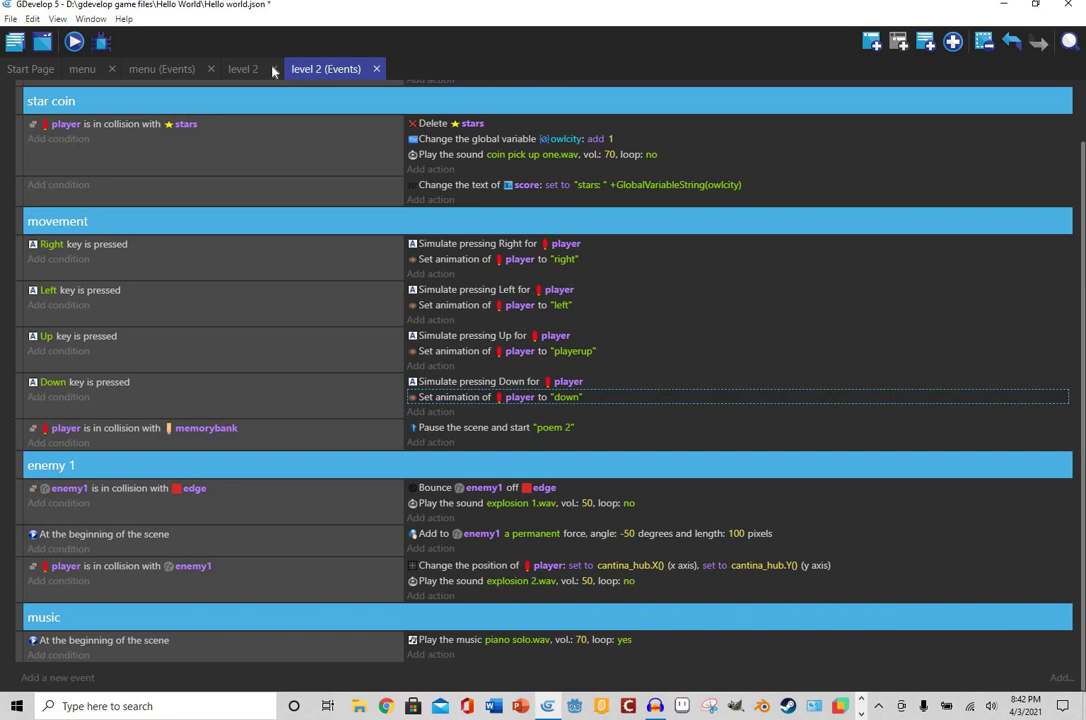
- Preview level 2 again, collect stars across the map, fly the ship into the memory bank to reach the poem, and close the preview
{"action": "left_click", "coordinate": [75, 43]}
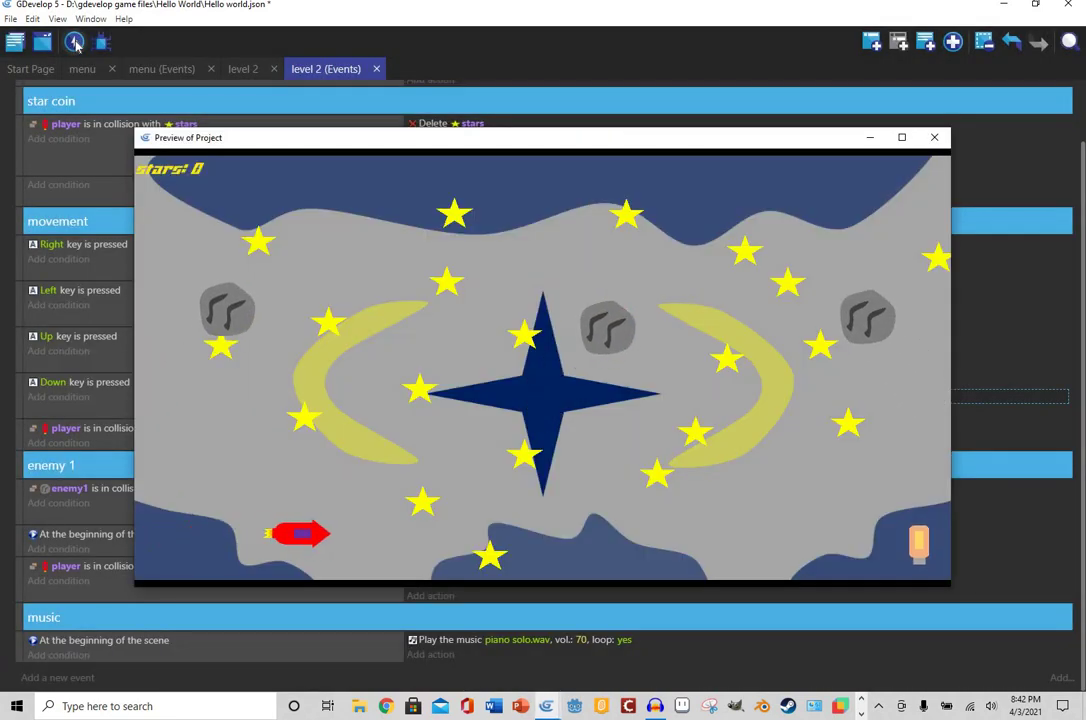
{"action": "key", "text": "Right"}
{"action": "key", "text": "Up"}
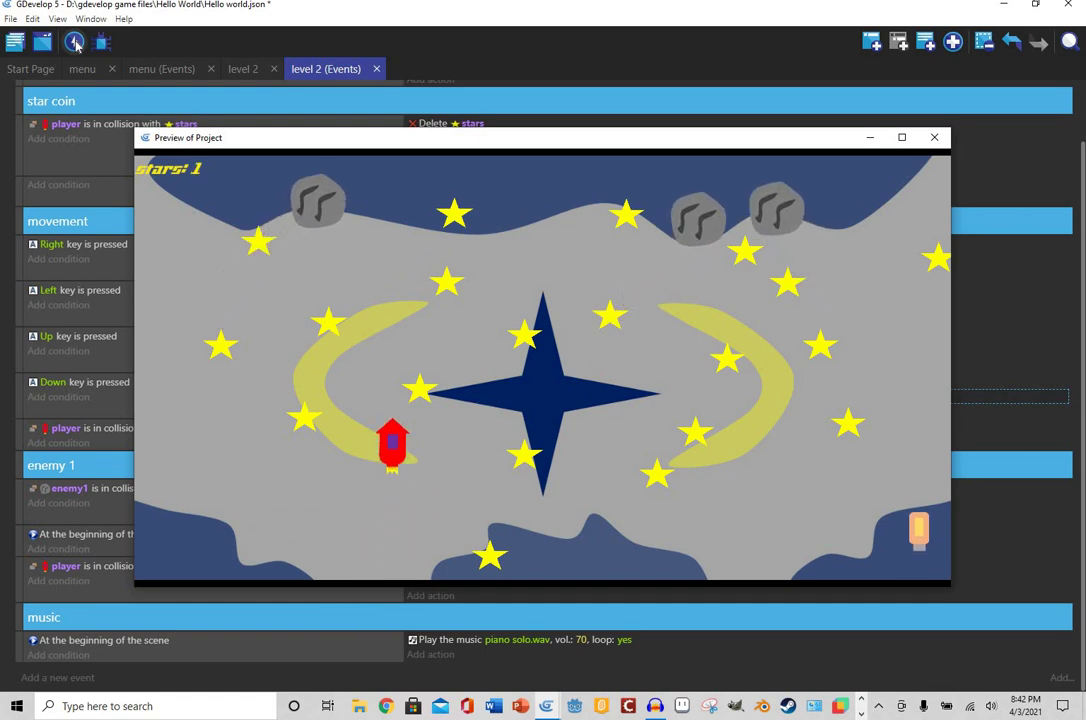
{"action": "key", "text": "Up"}
{"action": "key", "text": "Right"}
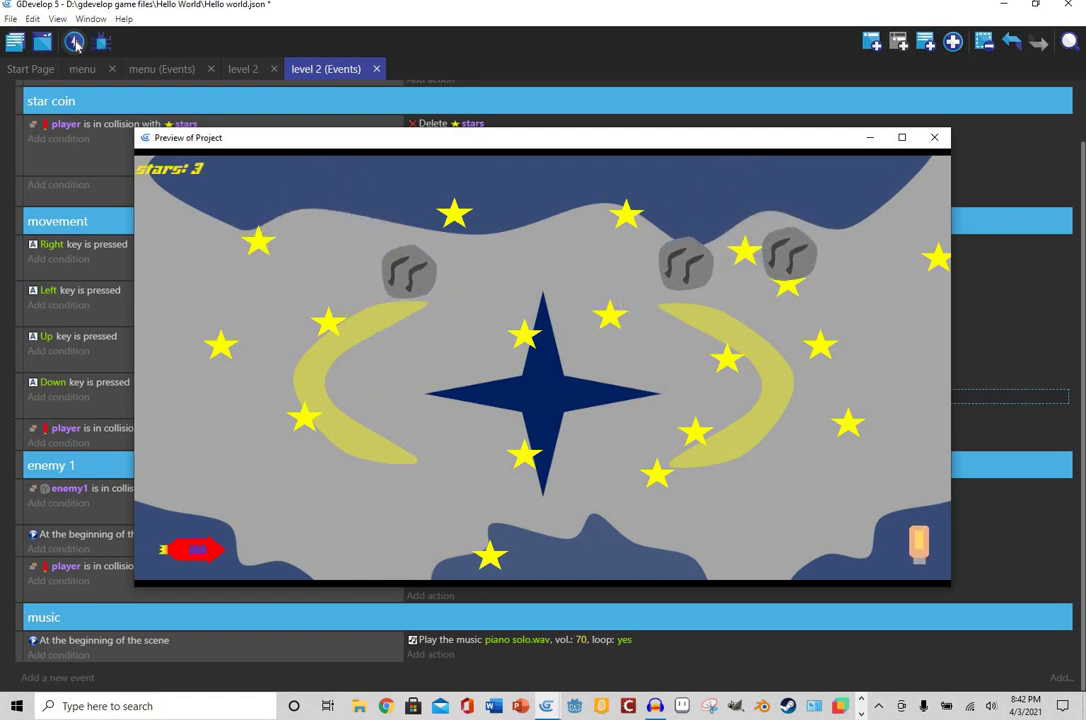
{"action": "key", "text": "Up"}
{"action": "key", "text": "Right"}
{"action": "key", "text": "Up"}
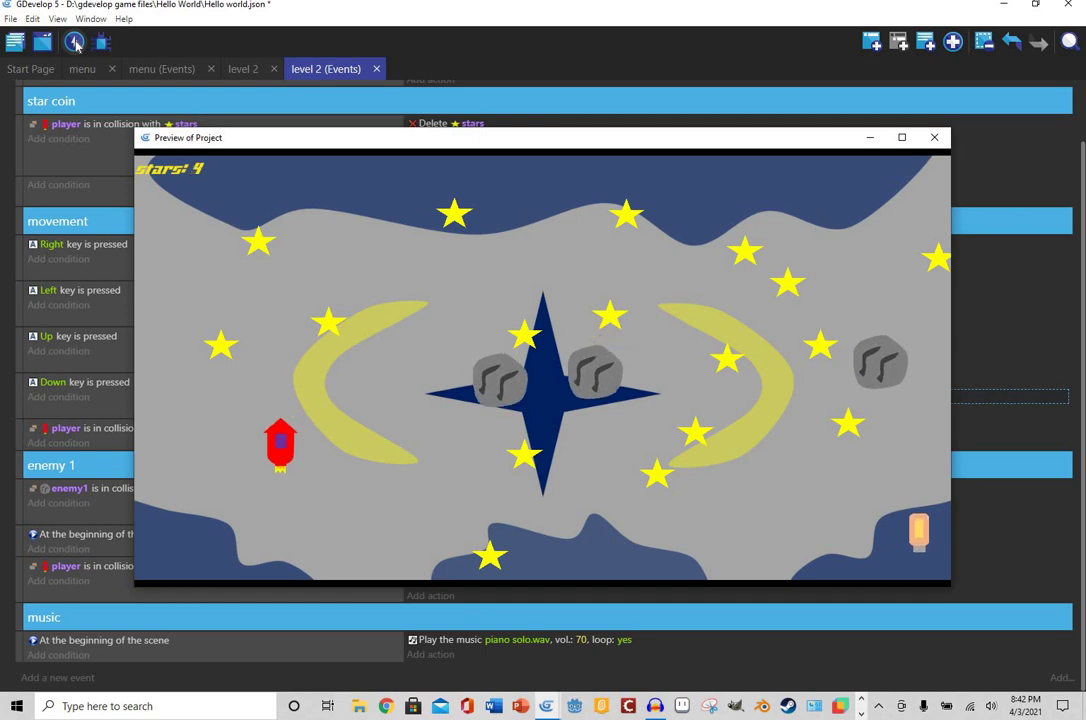
{"action": "key", "text": "Up"}
{"action": "key", "text": "Right"}
{"action": "key", "text": "Up"}
{"action": "key", "text": "Right"}
{"action": "key", "text": "Left"}
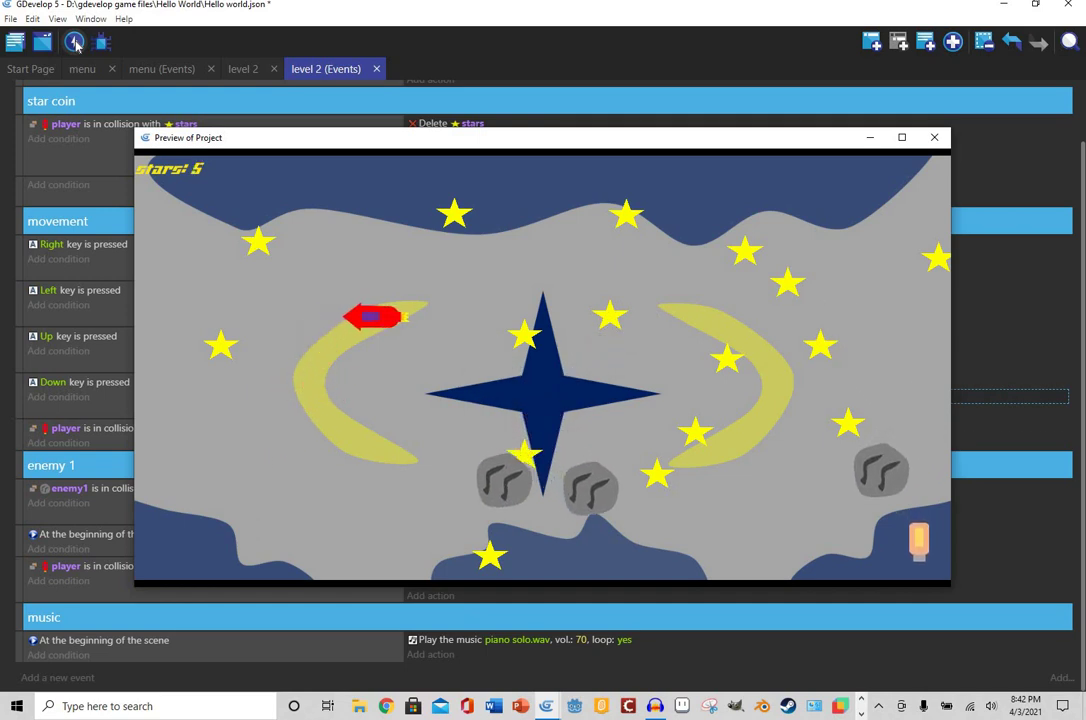
{"action": "key", "text": "Up"}
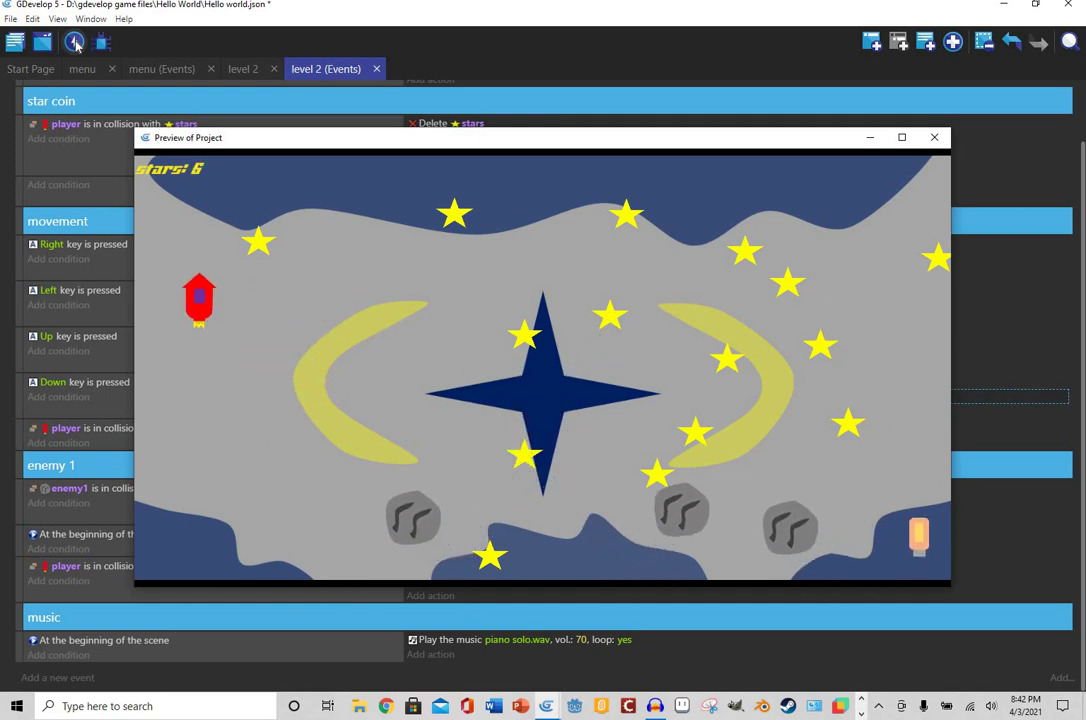
{"action": "key", "text": "Right"}
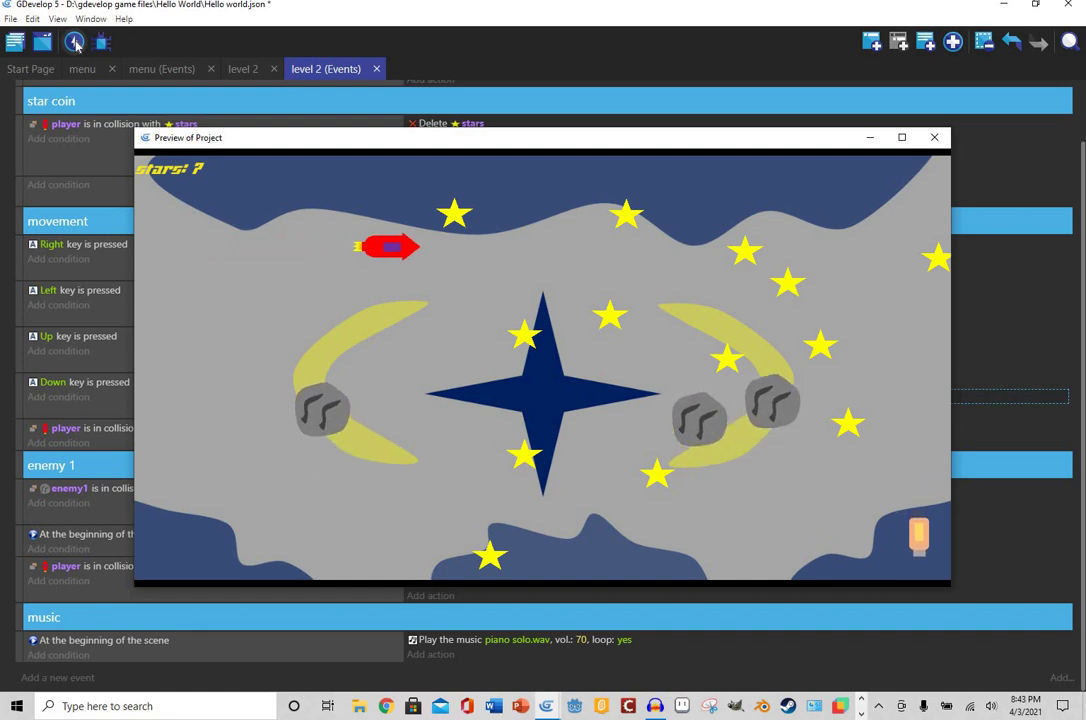
{"action": "key", "text": "Up"}
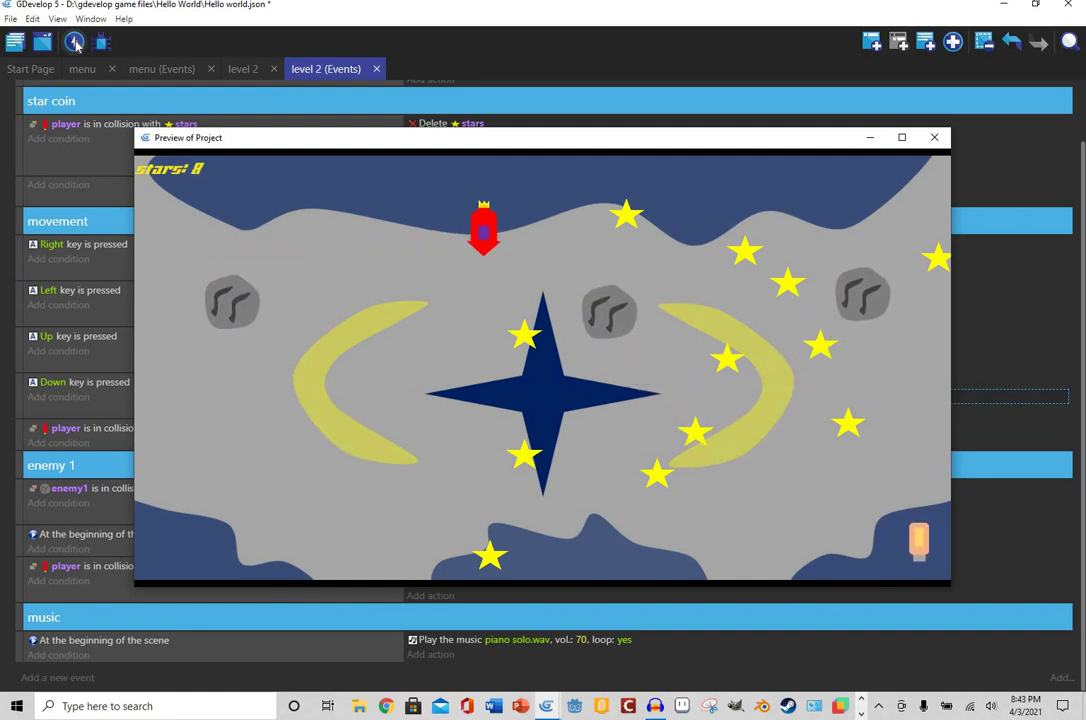
{"action": "key", "text": "Down"}
{"action": "key", "text": "Right"}
{"action": "key", "text": "Down"}
{"action": "key", "text": "Right"}
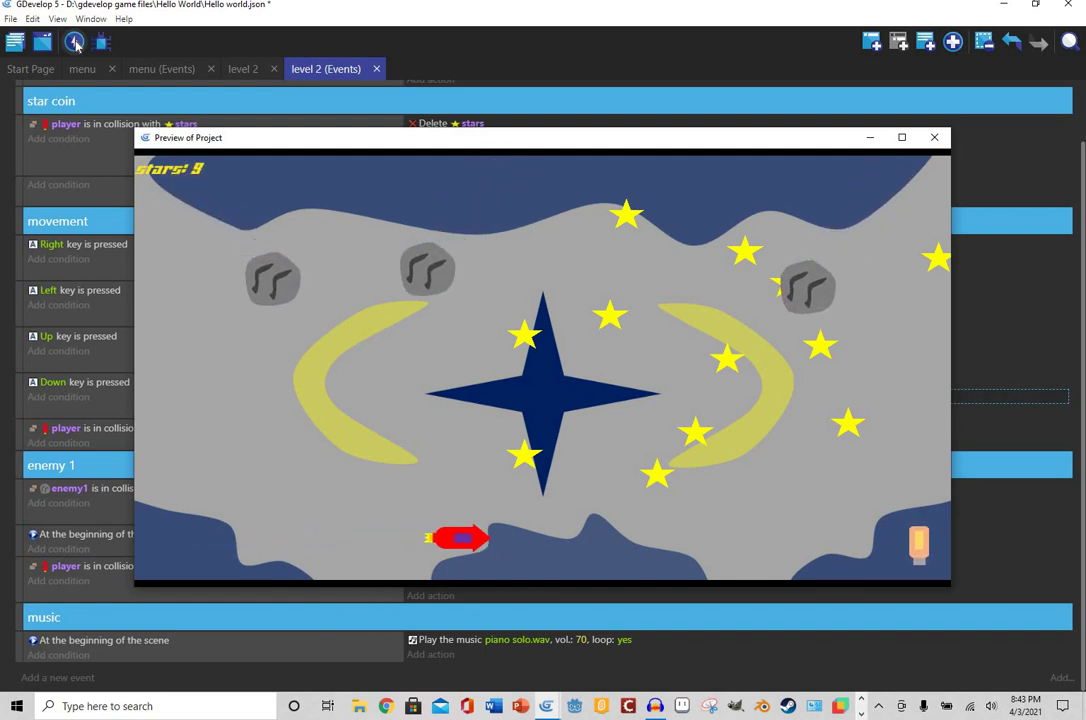
{"action": "key", "text": "Up"}
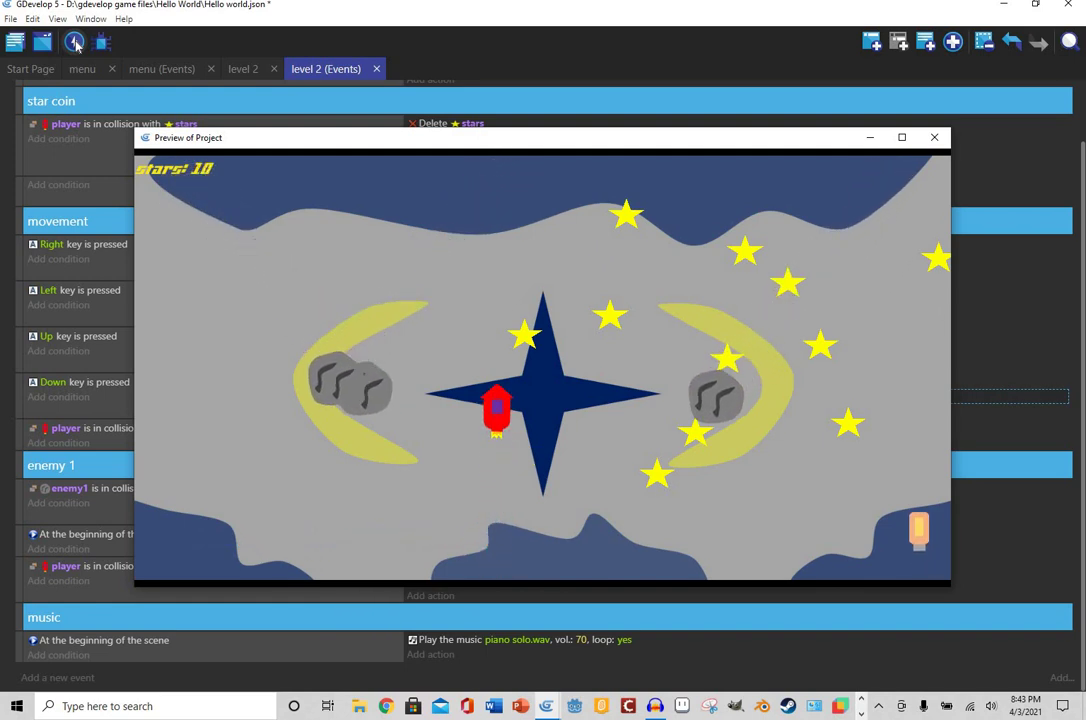
{"action": "key", "text": "Right"}
{"action": "key", "text": "Up"}
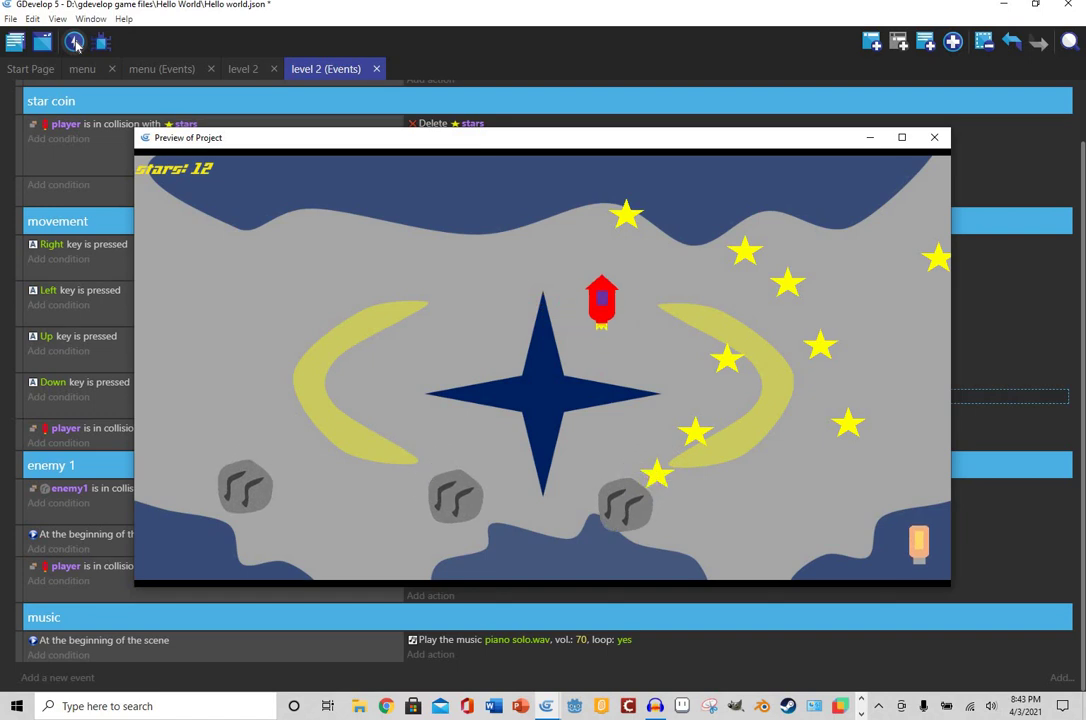
{"action": "key", "text": "Right"}
{"action": "key", "text": "Down"}
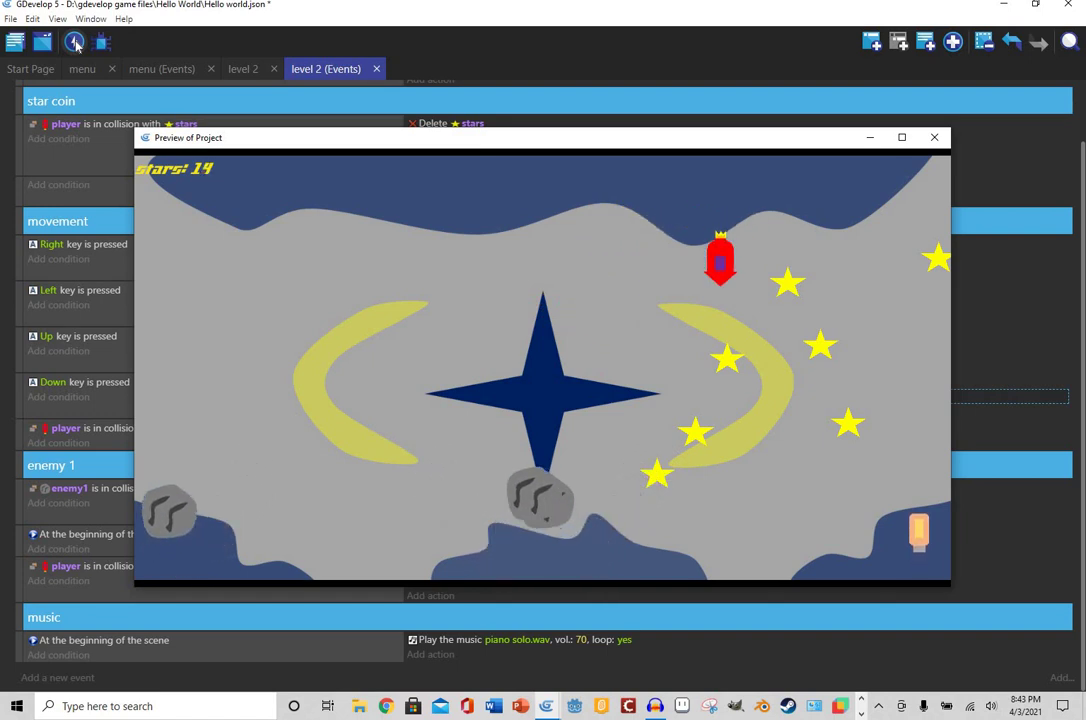
{"action": "key", "text": "Left"}
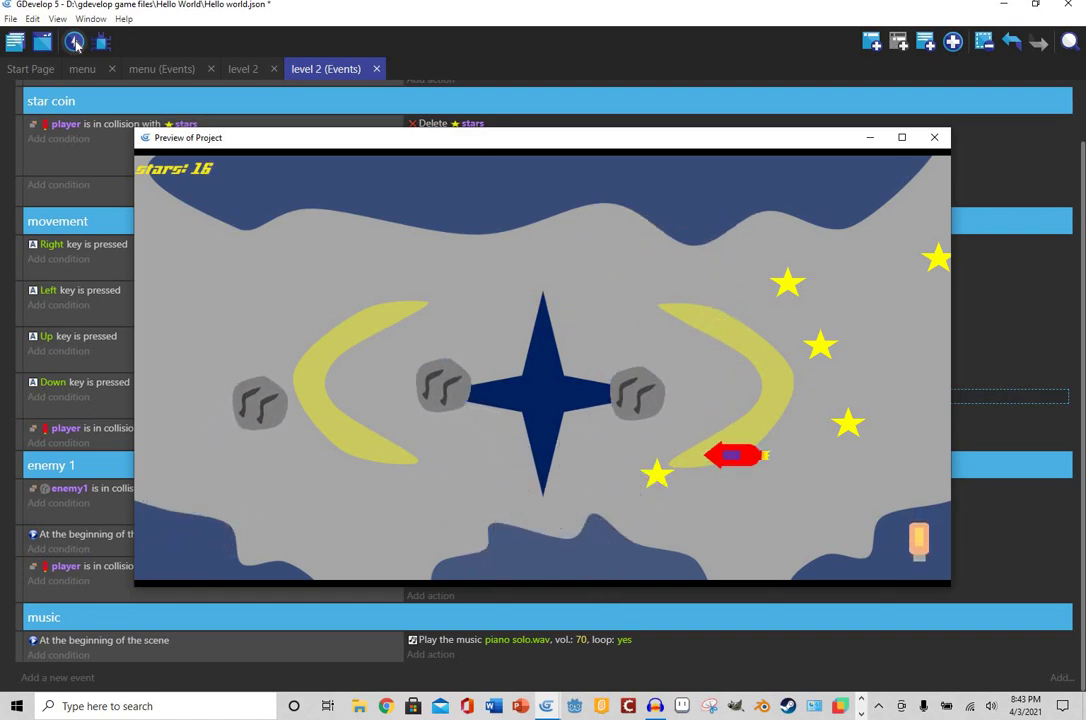
{"action": "key", "text": "Right"}
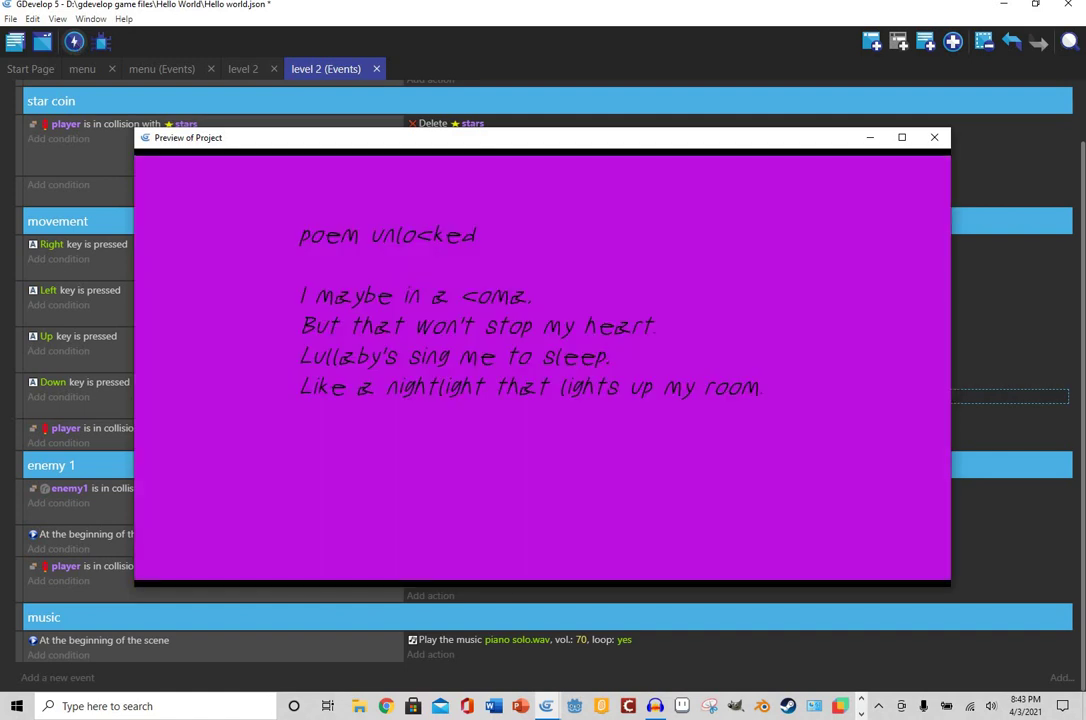
{"action": "key", "text": "alt+F4"}
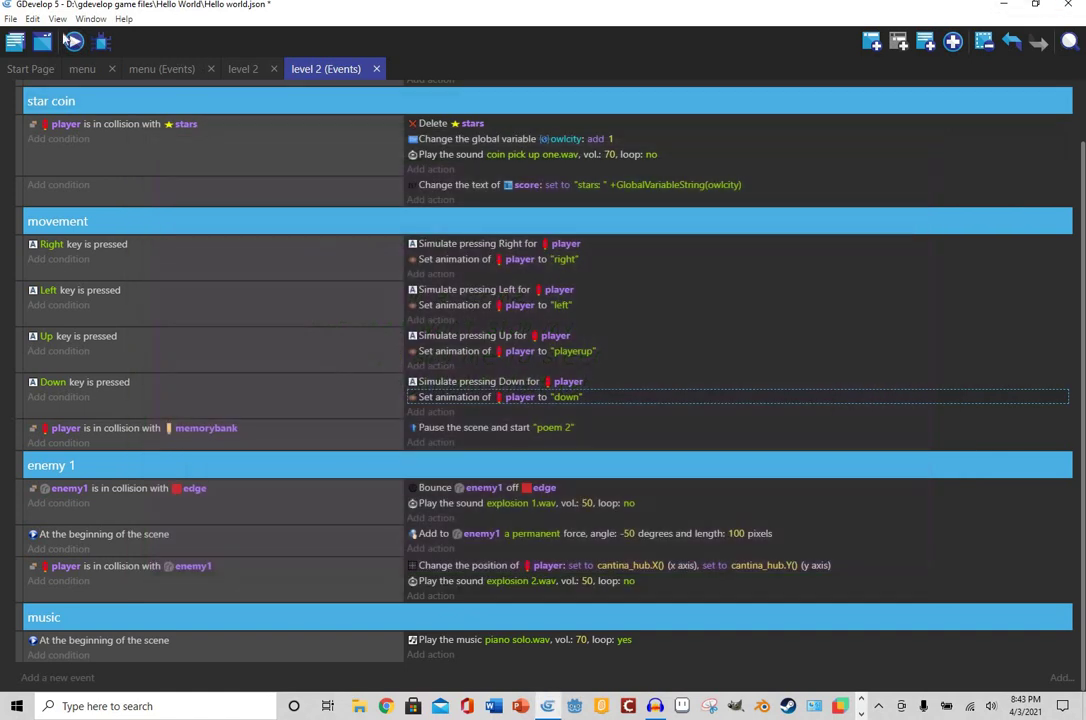
- Open the events of the poem 1 scene and add a new event with the condition "At the beginning of the scene"
{"action": "left_click", "coordinate": [15, 43]}
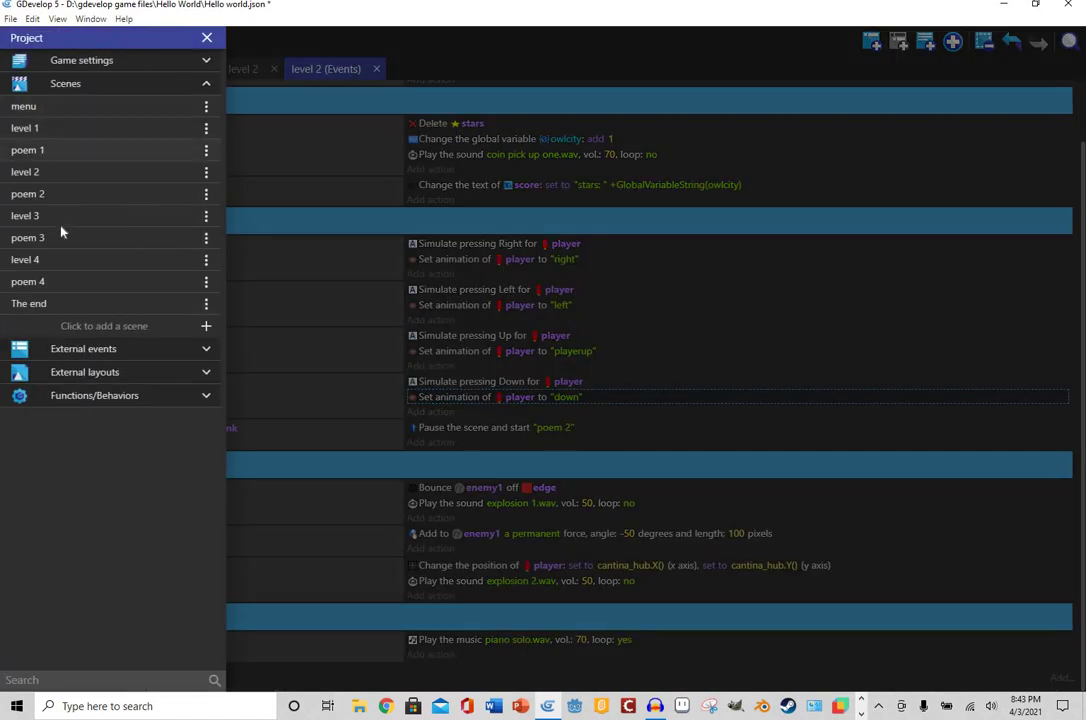
{"action": "left_click", "coordinate": [64, 152]}
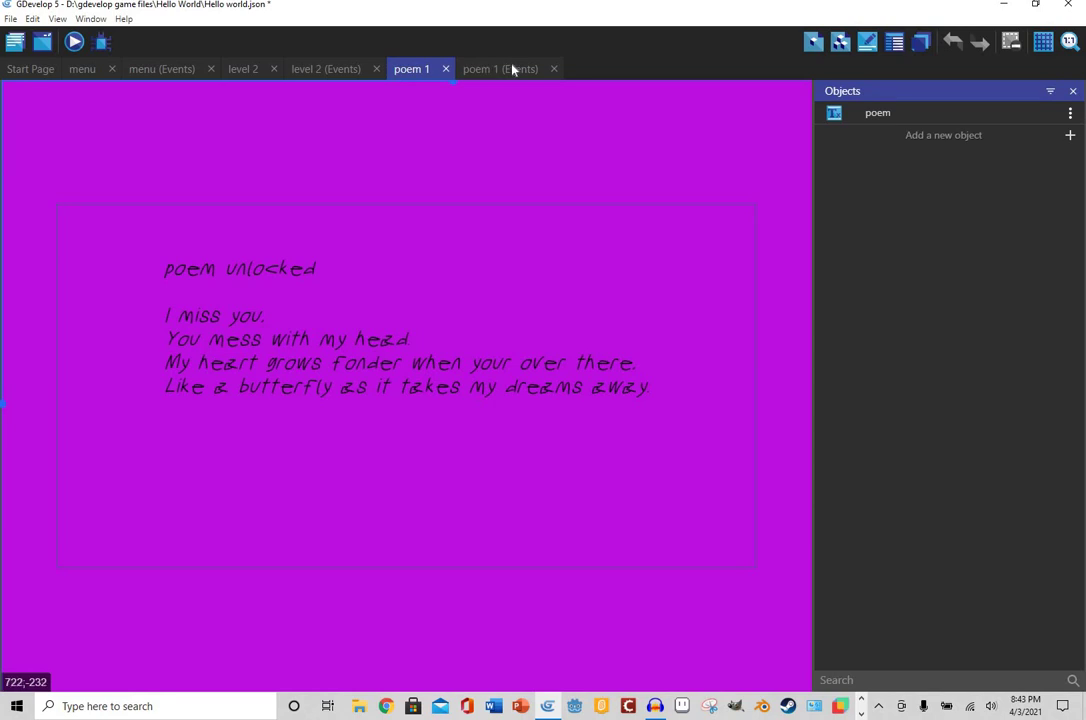
{"action": "left_click", "coordinate": [505, 69]}
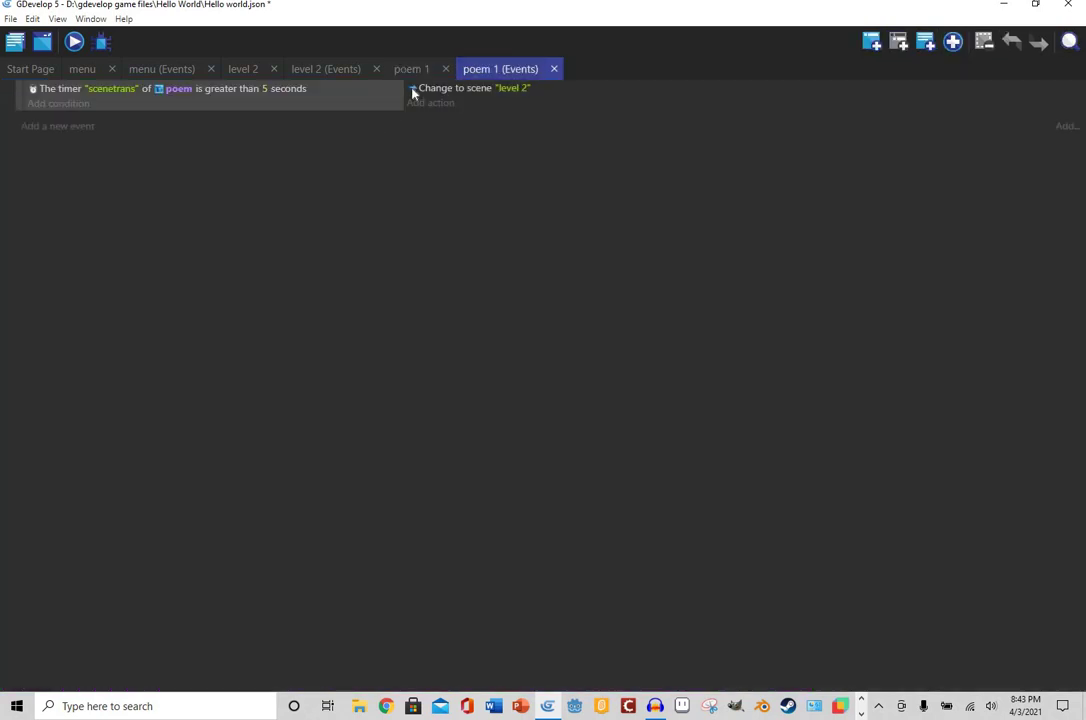
{"action": "left_click", "coordinate": [71, 128]}
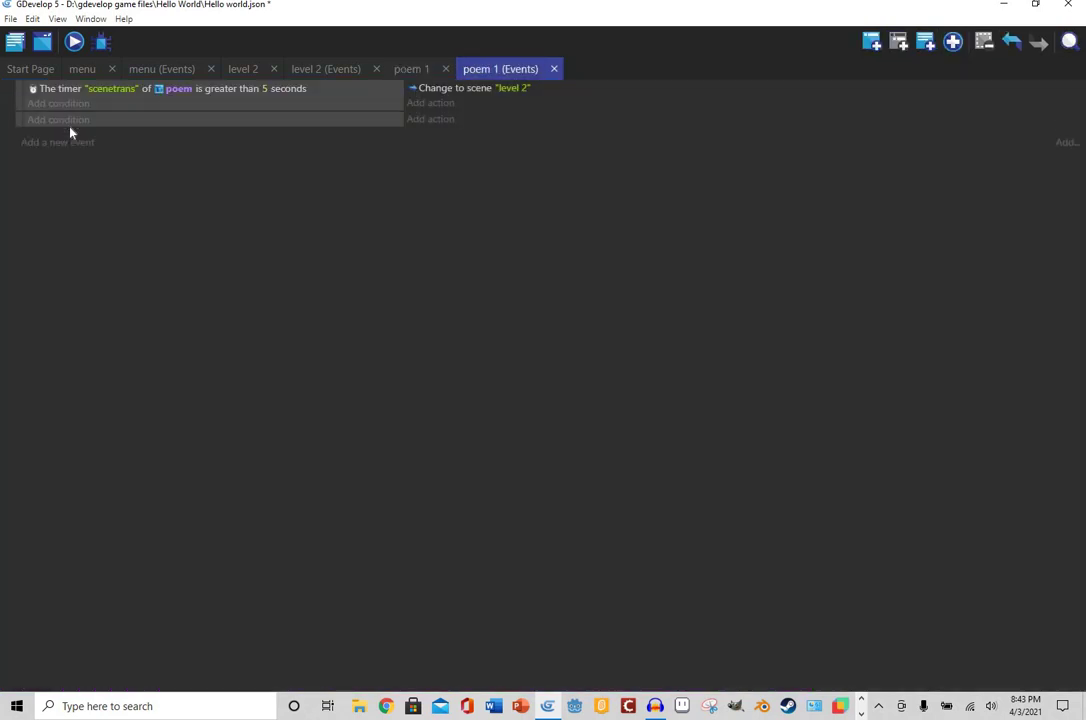
{"action": "left_click", "coordinate": [74, 124]}
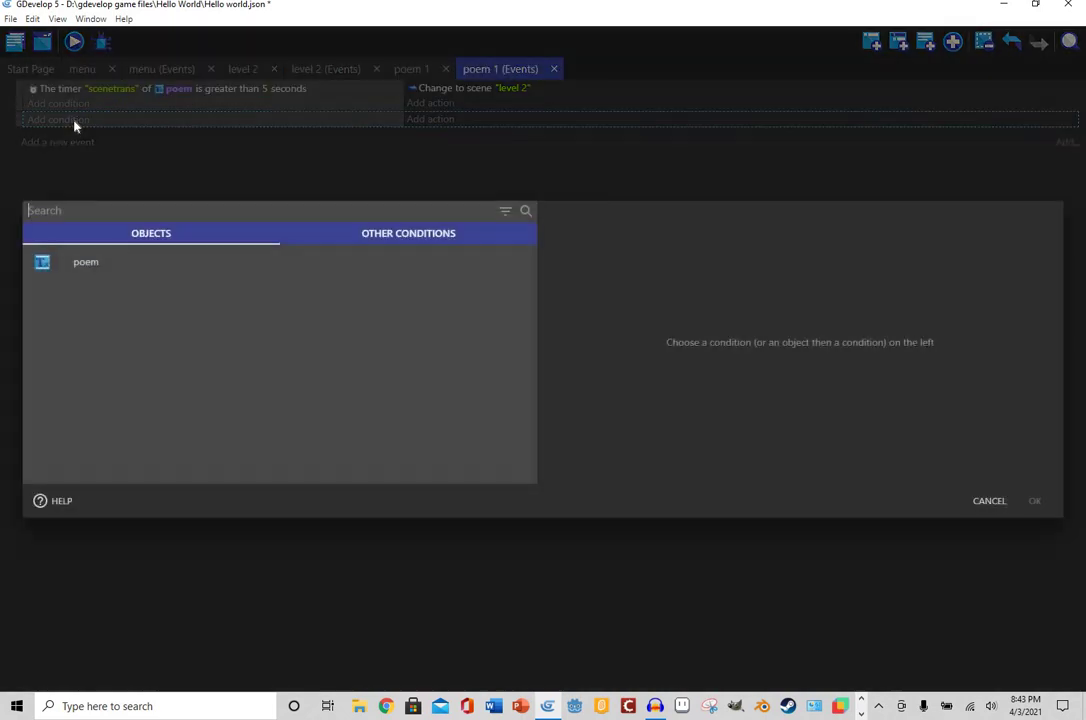
{"action": "type", "text": "at"}
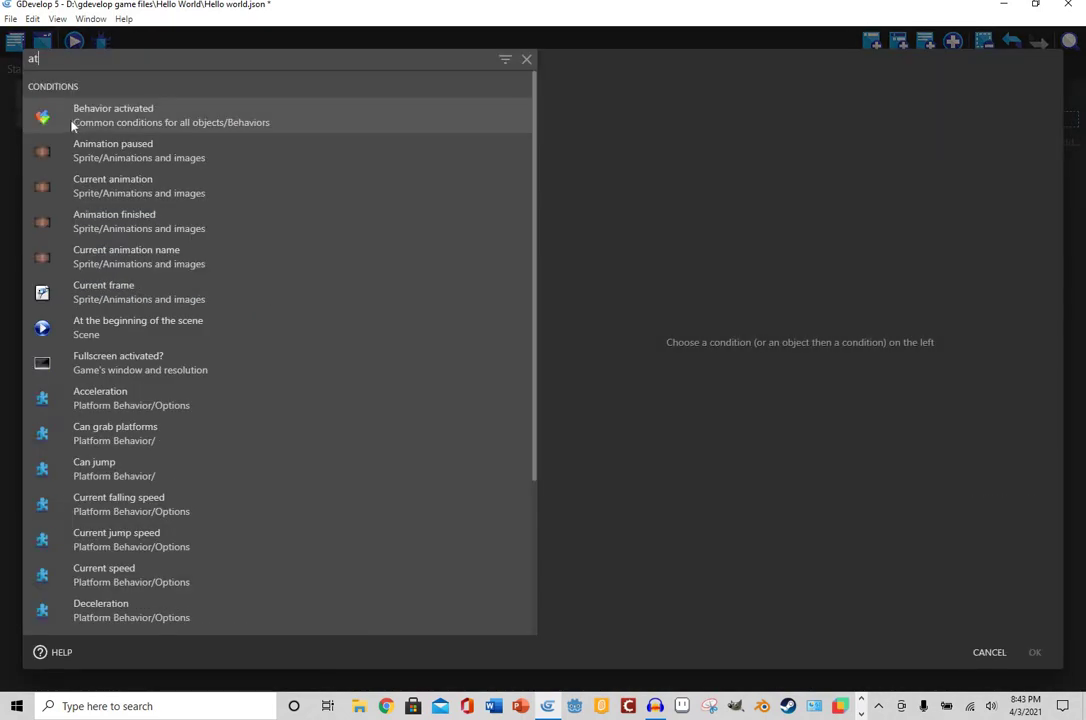
{"action": "left_click", "coordinate": [170, 330]}
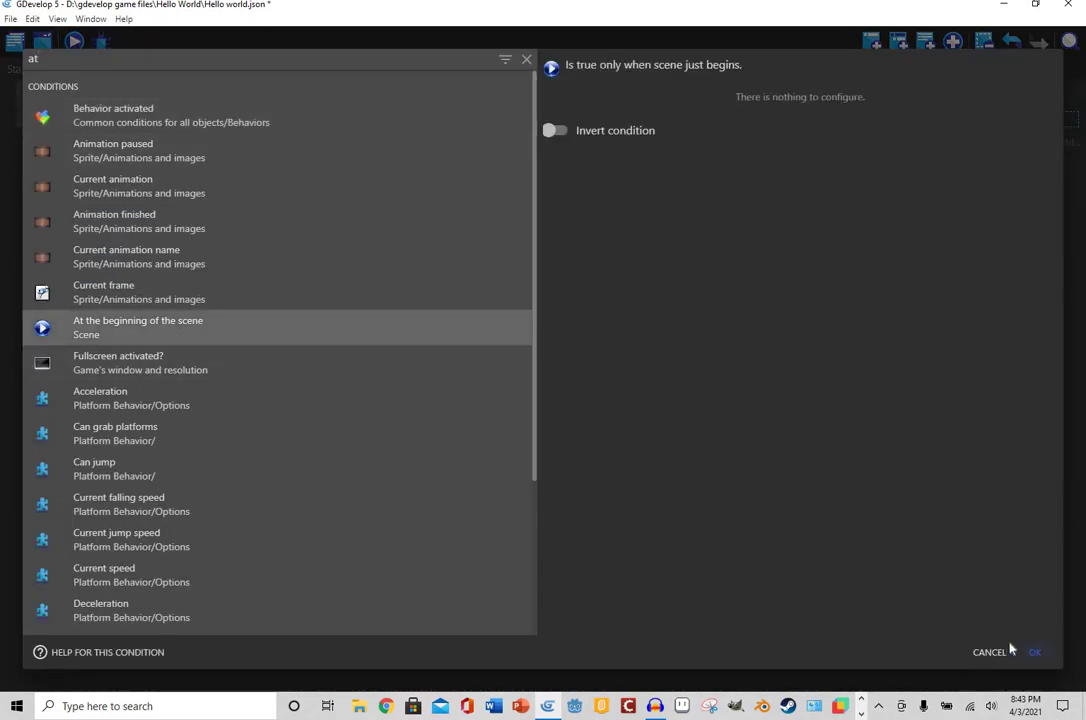
{"action": "left_click", "coordinate": [1034, 652]}
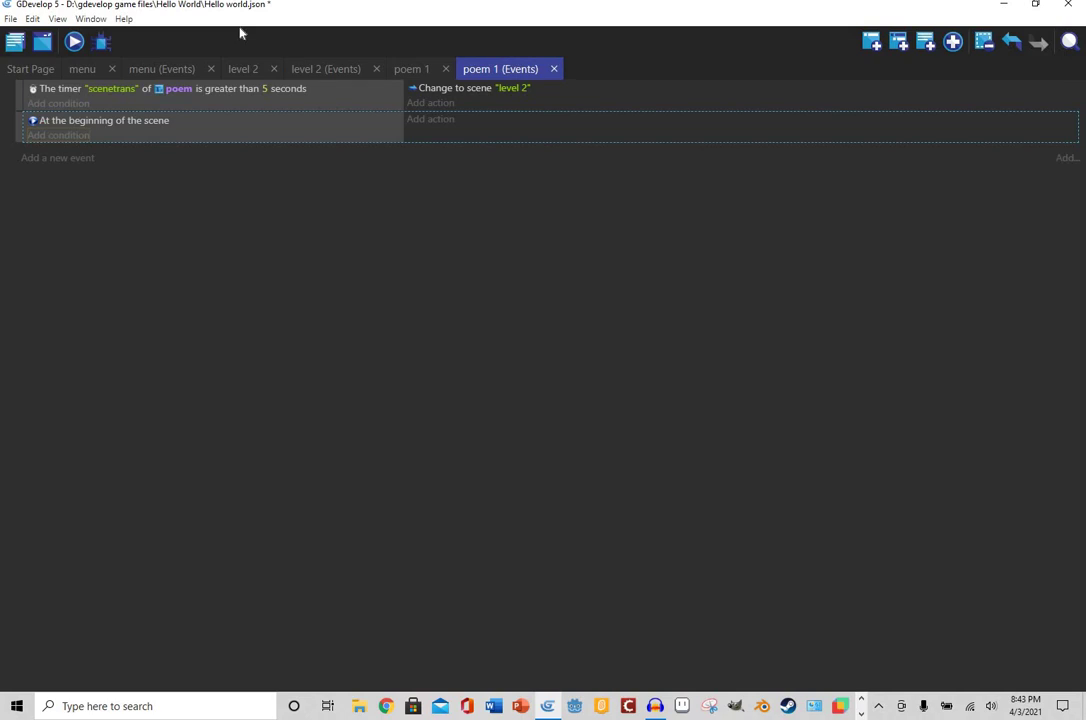
- Copy the looping piano altitude.wav music action from the level 1 events into poem 1's "At the beginning of the scene" event
{"action": "left_click", "coordinate": [15, 41]}
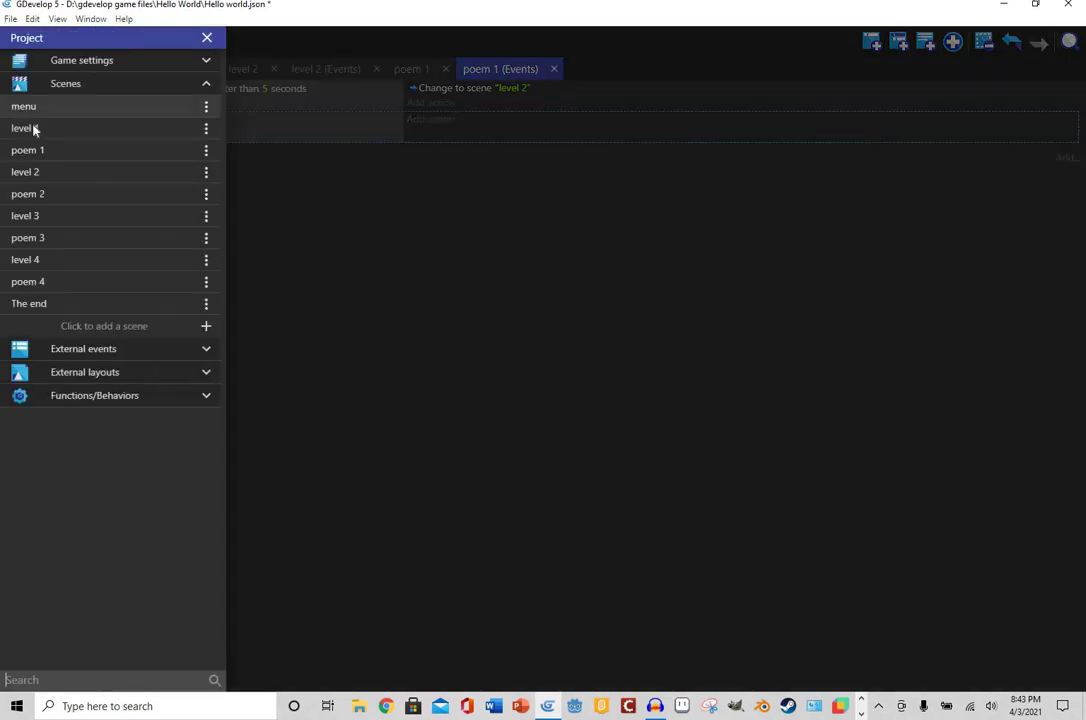
{"action": "left_click", "coordinate": [34, 128]}
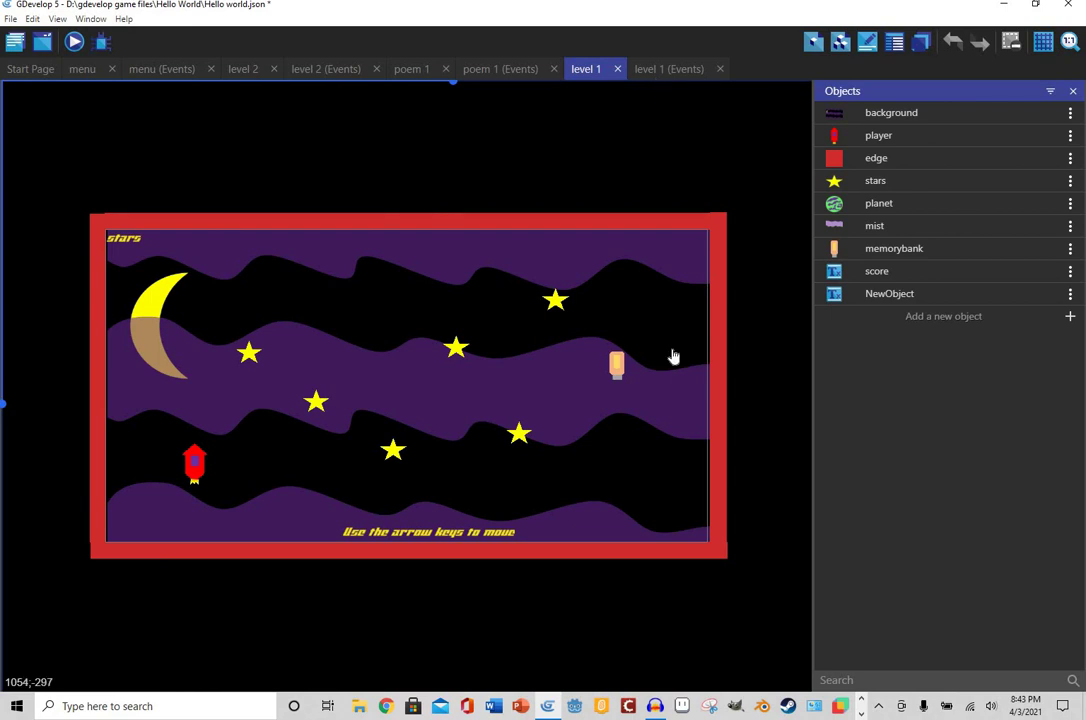
{"action": "key", "text": "ctrl+Tab"}
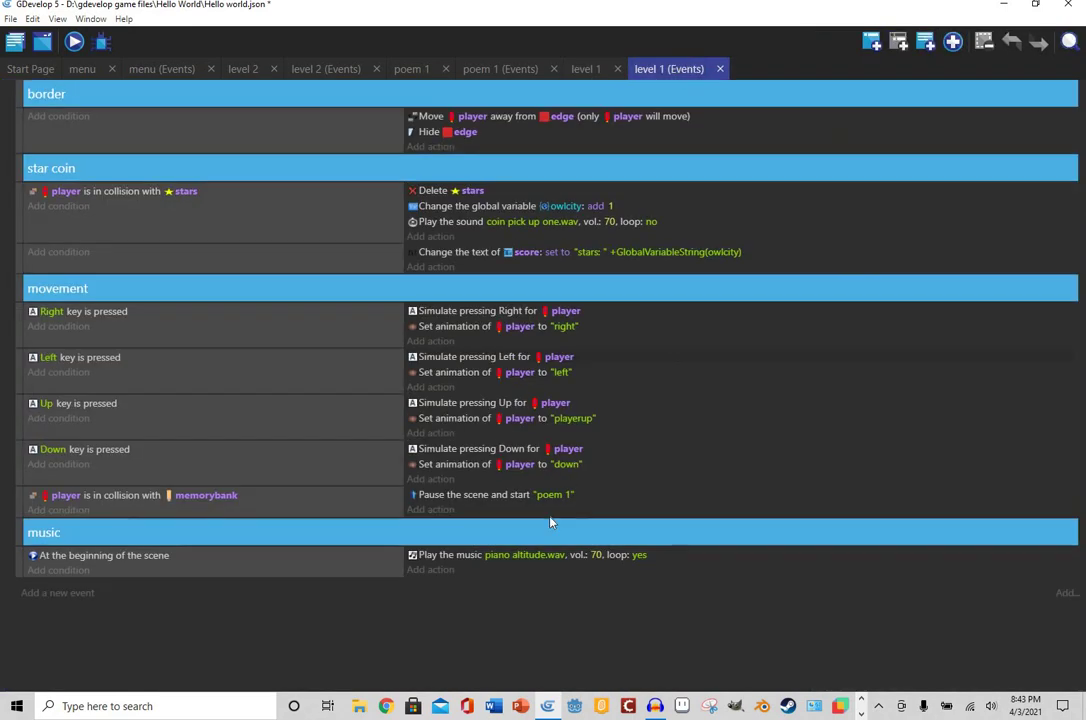
{"action": "right_click", "coordinate": [449, 554]}
{"action": "left_click", "coordinate": [447, 561]}
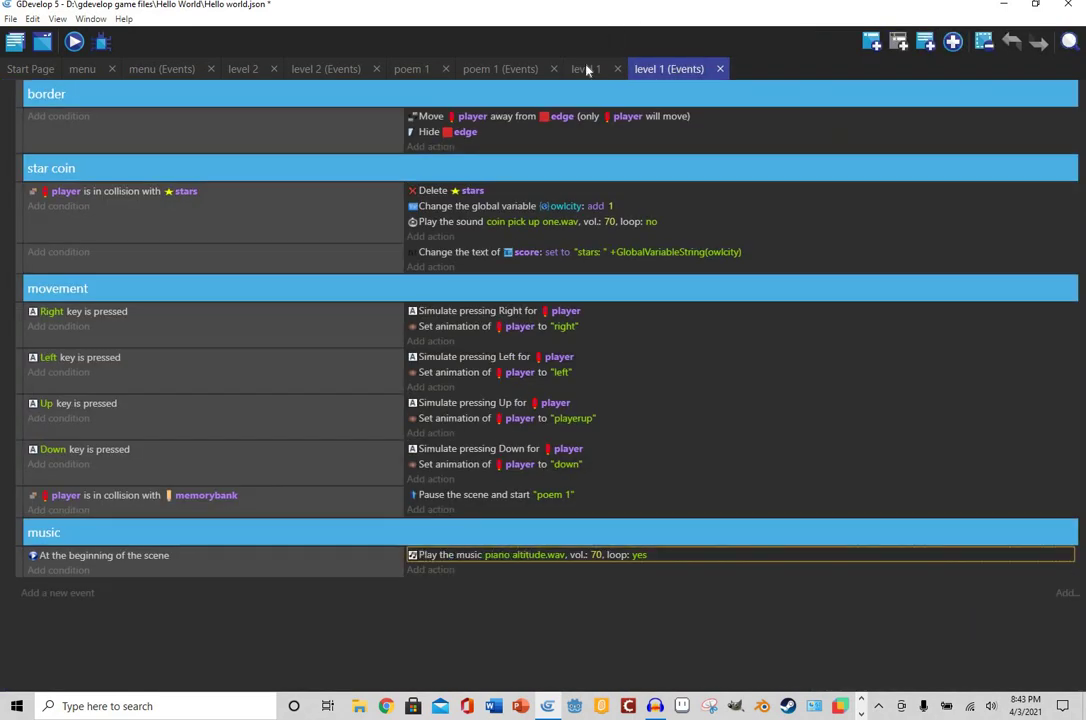
{"action": "left_click", "coordinate": [501, 71]}
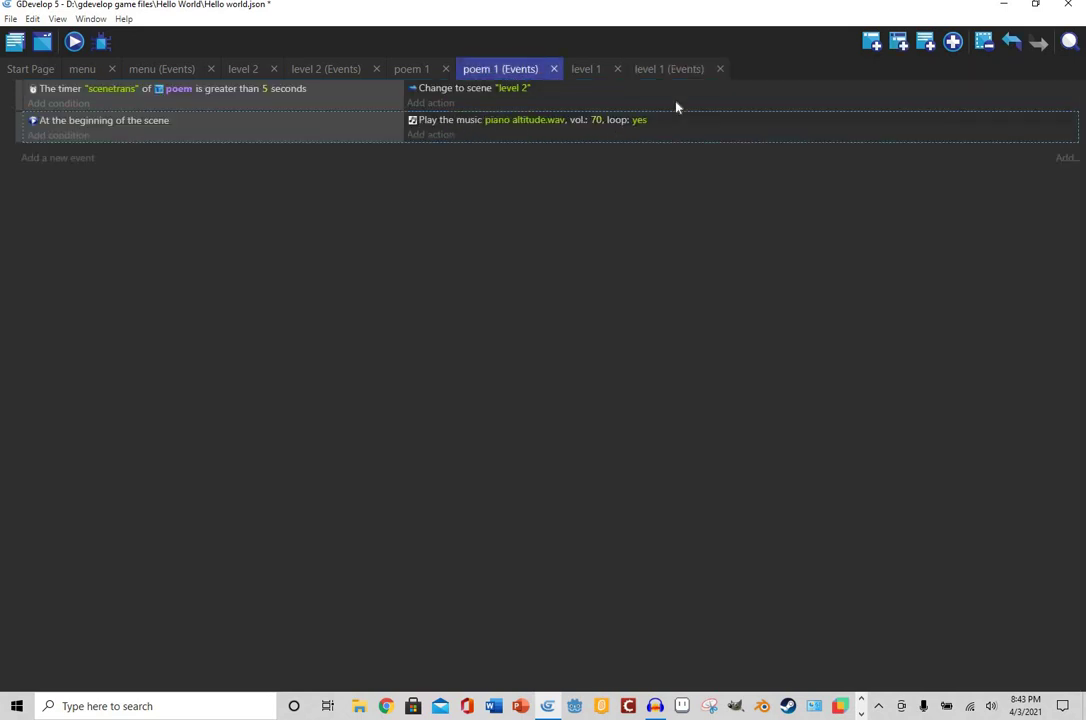
- Close the scene and events editors of poem 1 and level 1
{"action": "left_click", "coordinate": [555, 69]}
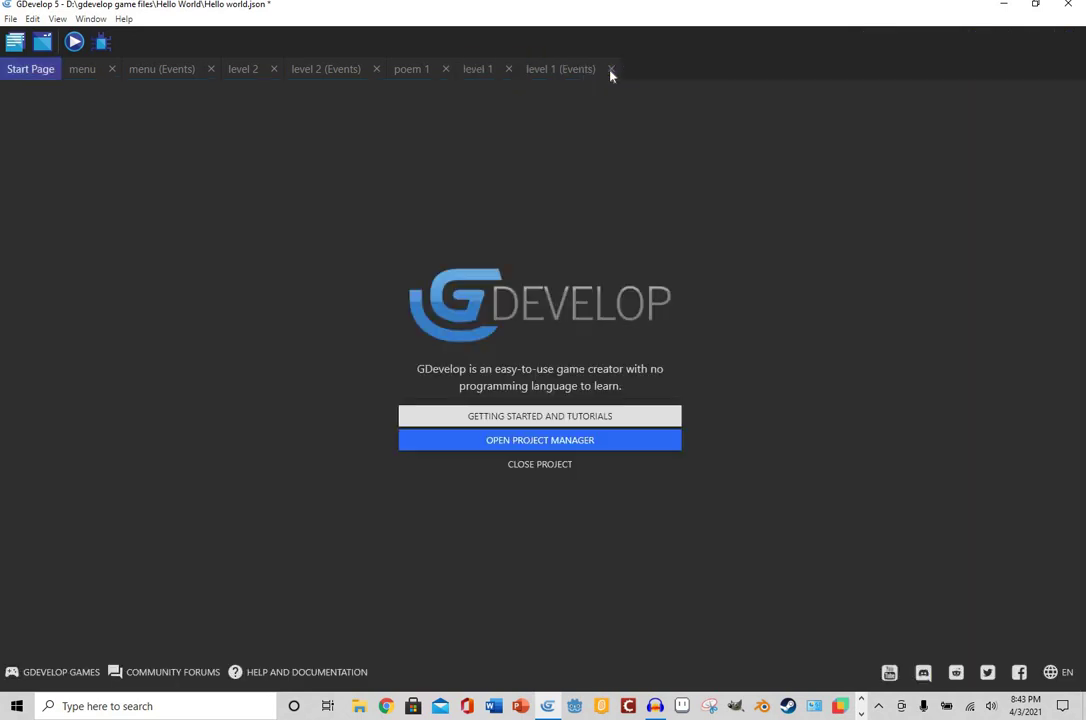
{"action": "left_click", "coordinate": [609, 69]}
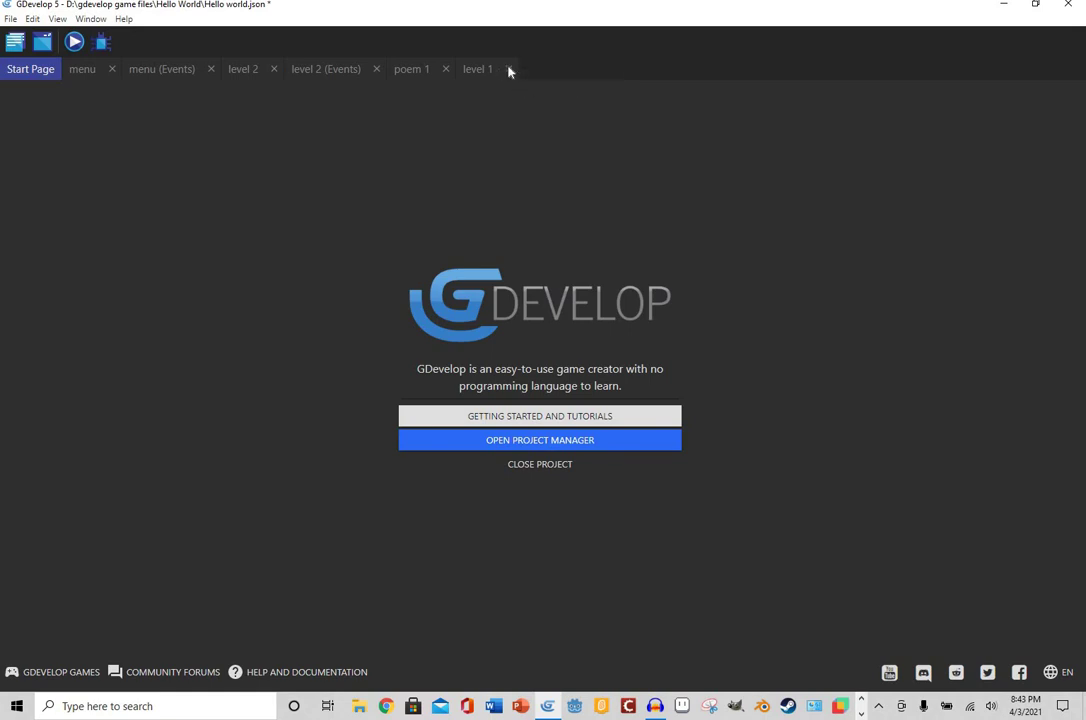
{"action": "left_click", "coordinate": [446, 70]}
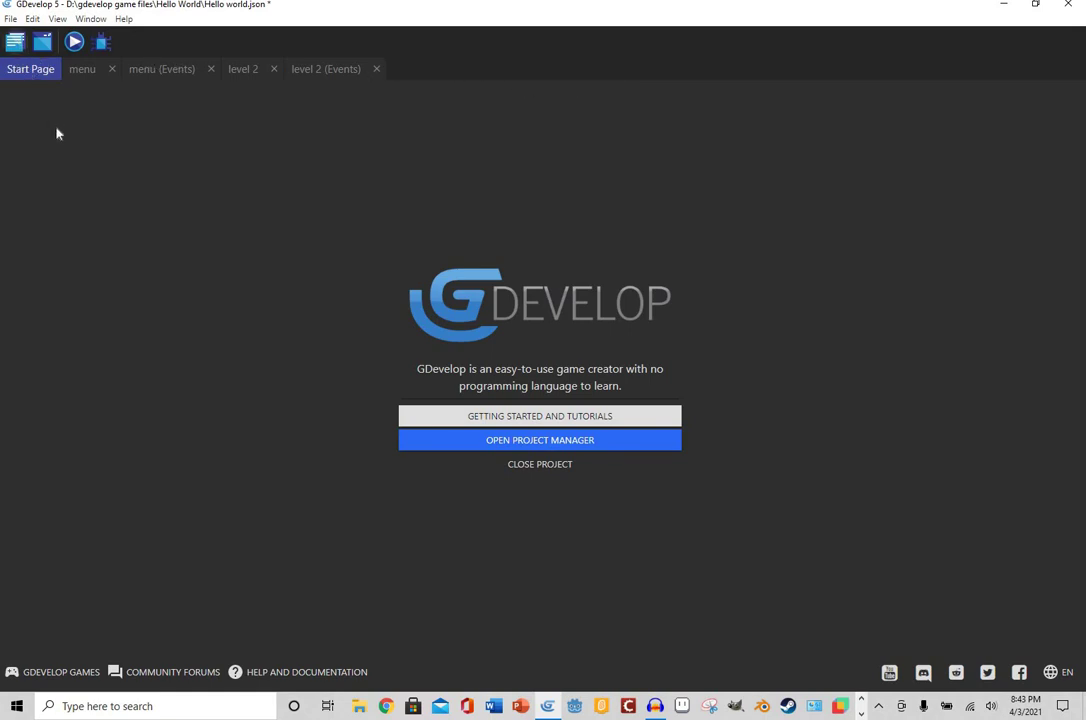
- Open the events of the poem 2 scene and add a new event with the condition "At the beginning of the scene"
{"action": "key", "text": "ctrl+alt+e"}
{"action": "left_click", "coordinate": [53, 193]}
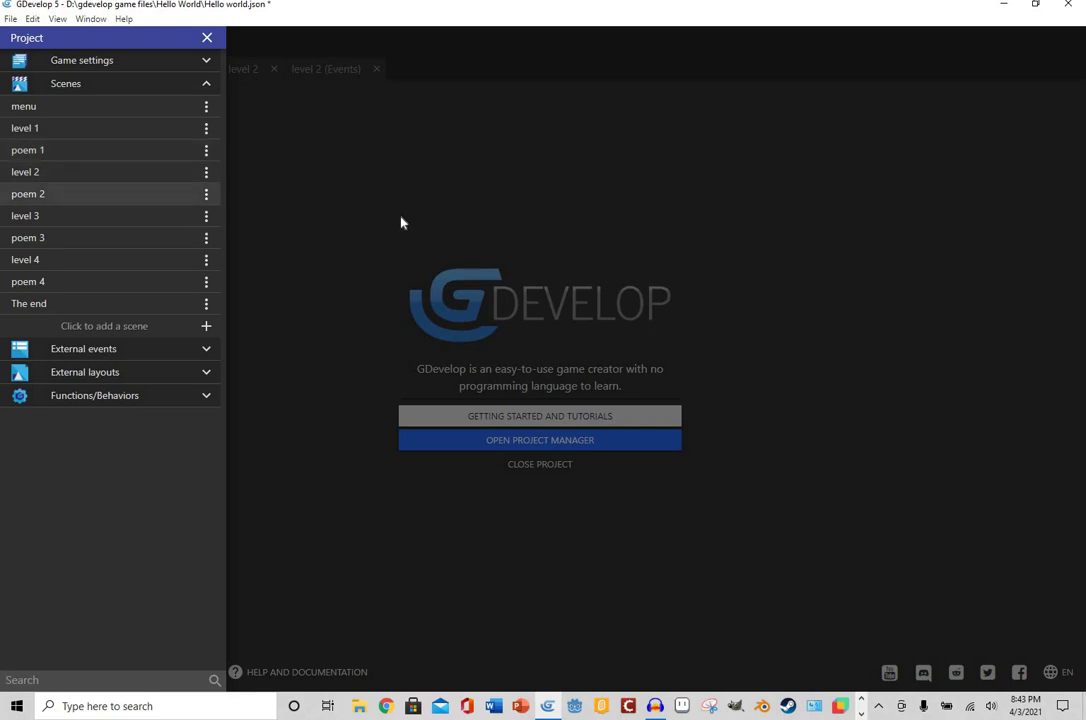
{"action": "left_click", "coordinate": [490, 70]}
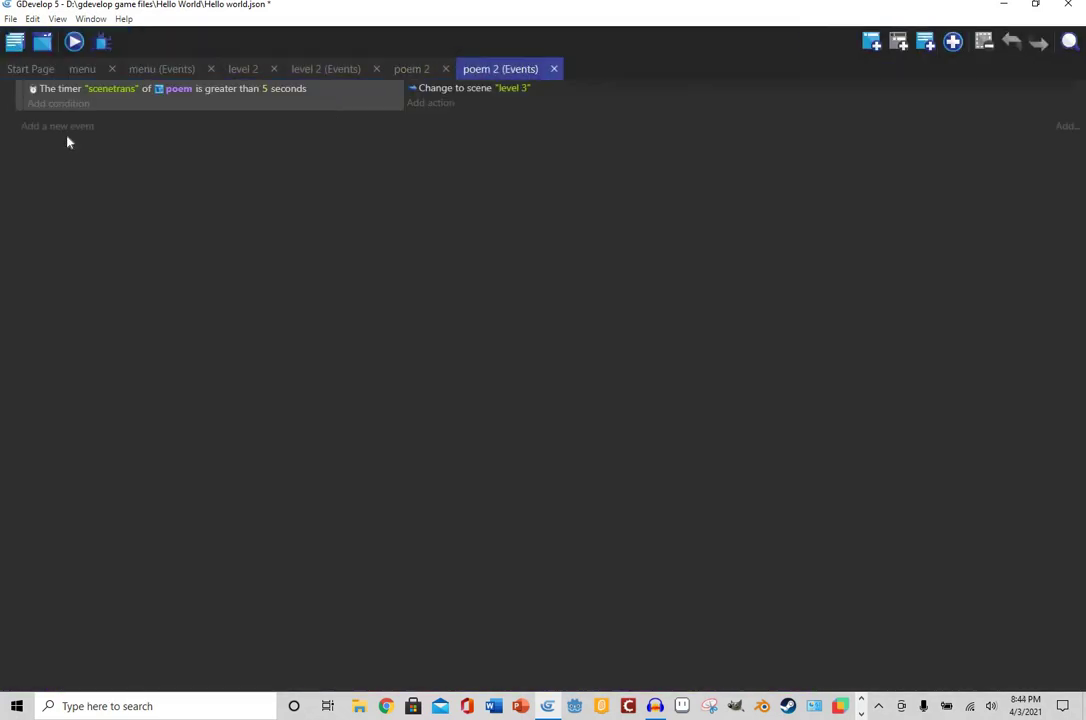
{"action": "left_click", "coordinate": [51, 127]}
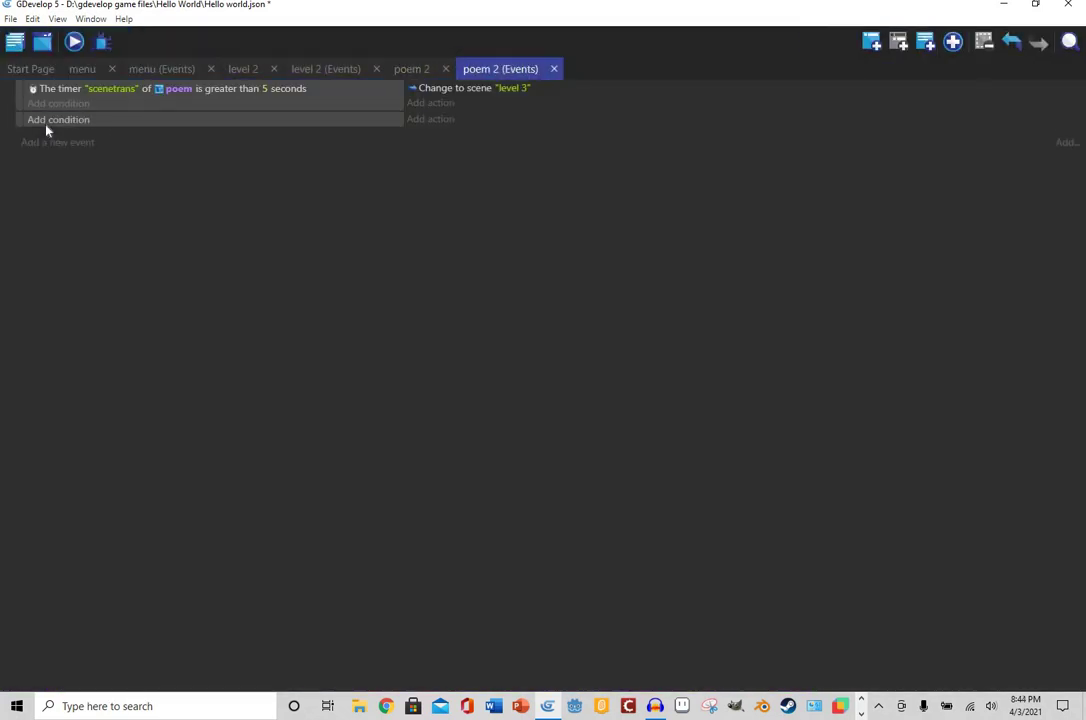
{"action": "left_click", "coordinate": [46, 122]}
{"action": "type", "text": "at"}
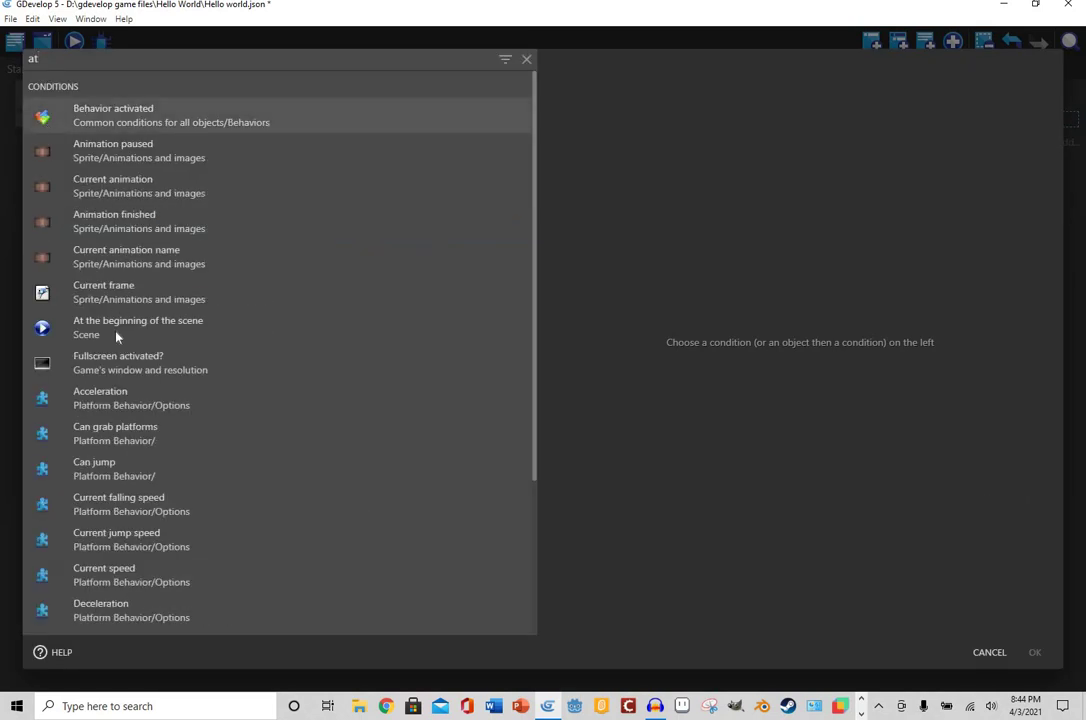
{"action": "left_click", "coordinate": [140, 328]}
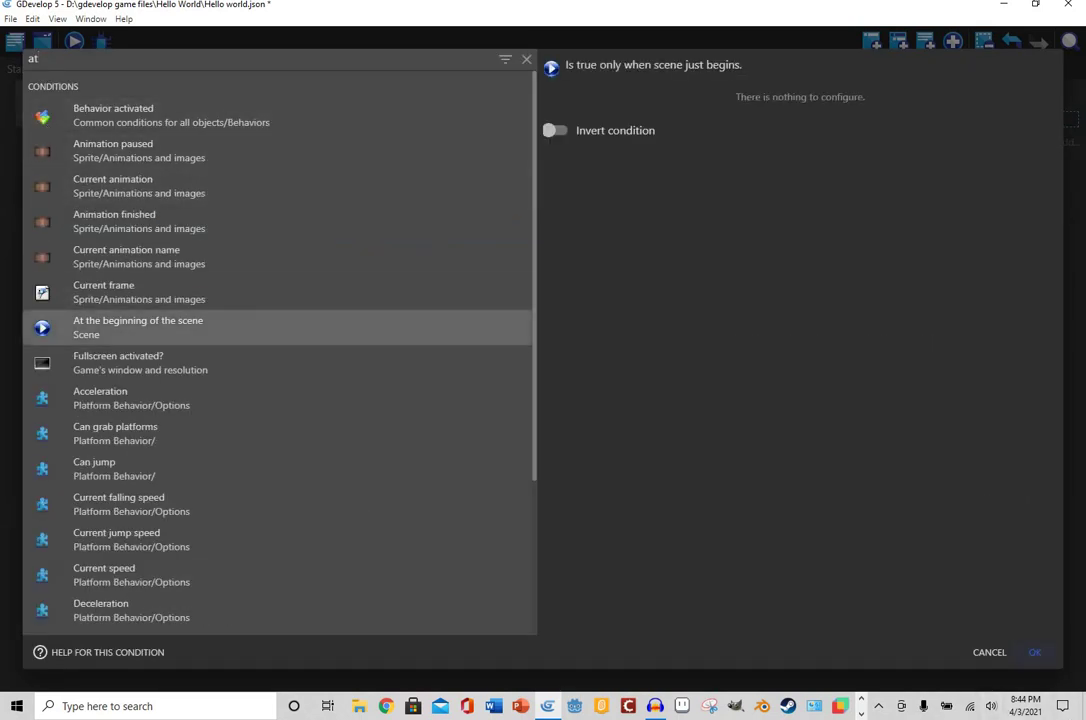
{"action": "key", "text": "Return"}
- Copy the looping piano solo.wav music action from the level 2 events into poem 2's "At the beginning of the scene" event
{"action": "left_click", "coordinate": [430, 120]}
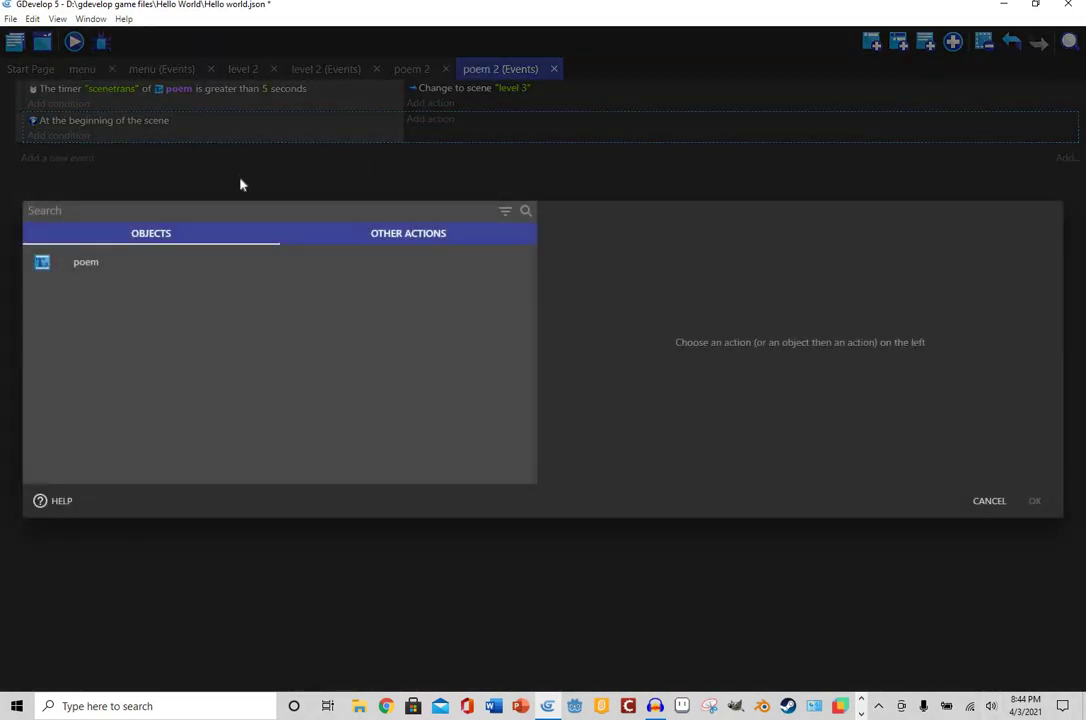
{"action": "key", "text": "Escape"}
{"action": "left_click", "coordinate": [325, 68]}
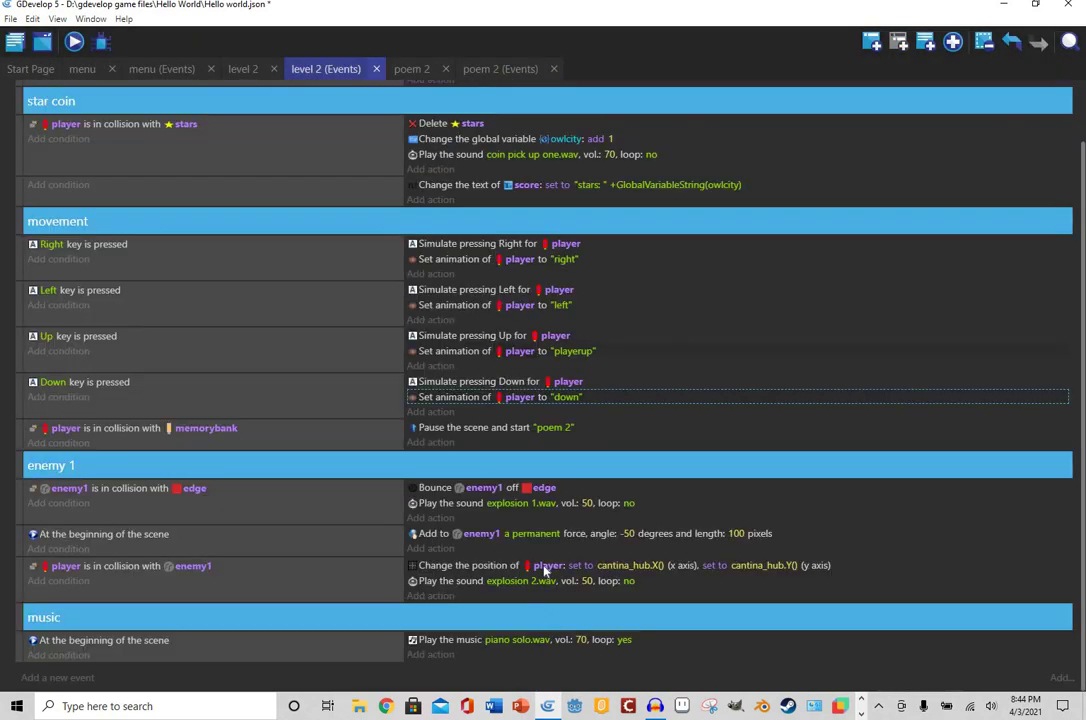
{"action": "right_click", "coordinate": [451, 640]}
{"action": "left_click", "coordinate": [478, 531]}
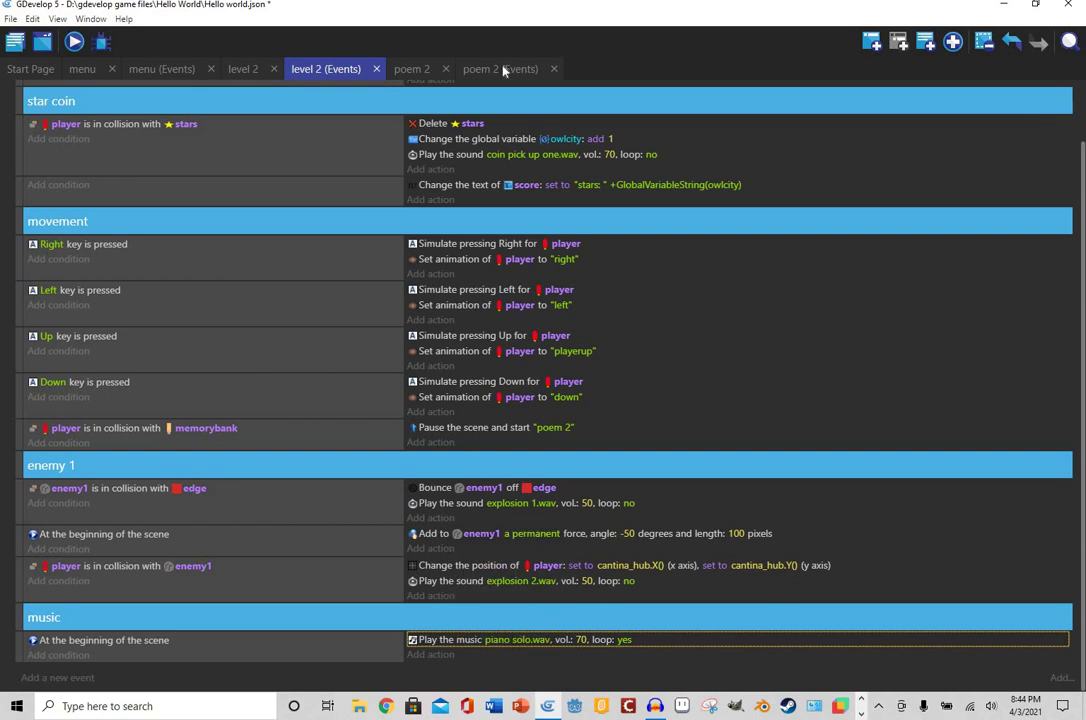
{"action": "left_click", "coordinate": [500, 68]}
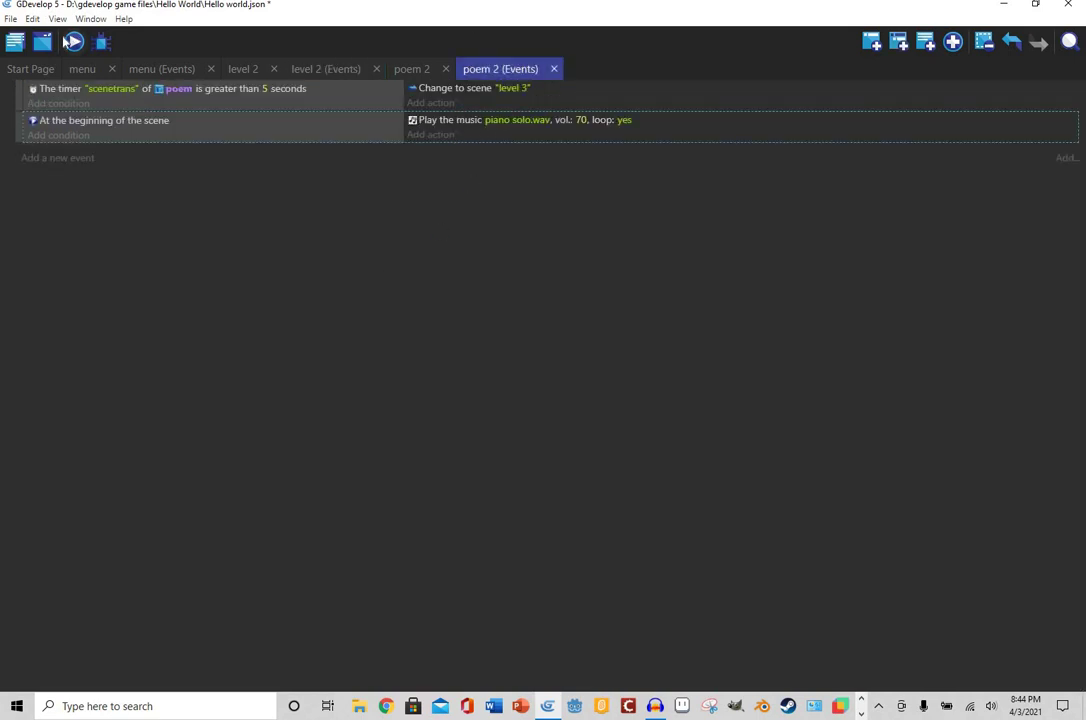
- Preview poem 2 through to level 3, steer the ship to collect stars and reach the next poem, and close the preview
{"action": "left_click", "coordinate": [64, 41]}
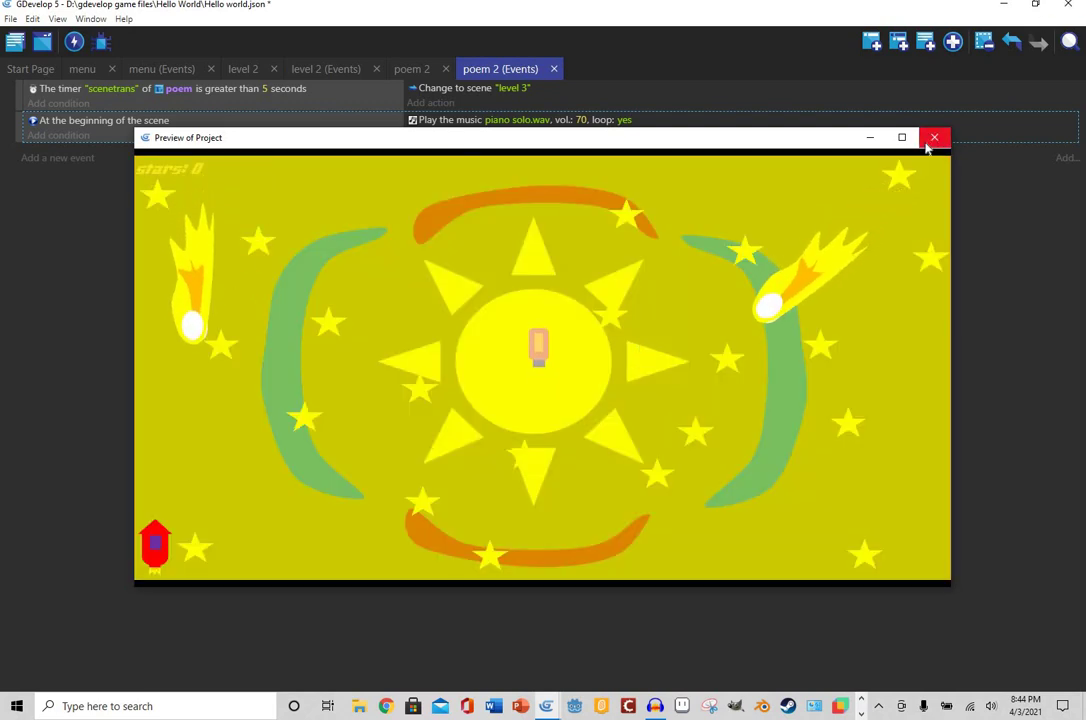
{"action": "key", "text": "Right"}
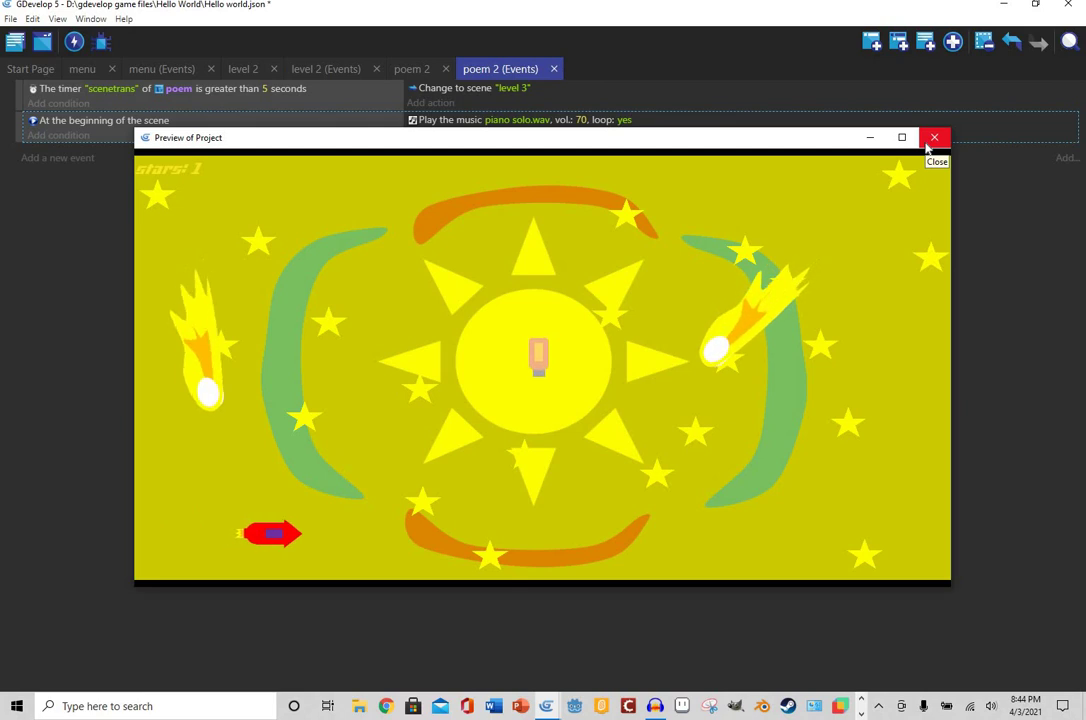
{"action": "key", "text": "Up"}
{"action": "key", "text": "Left"}
{"action": "key", "text": "Down"}
{"action": "key", "text": "Right"}
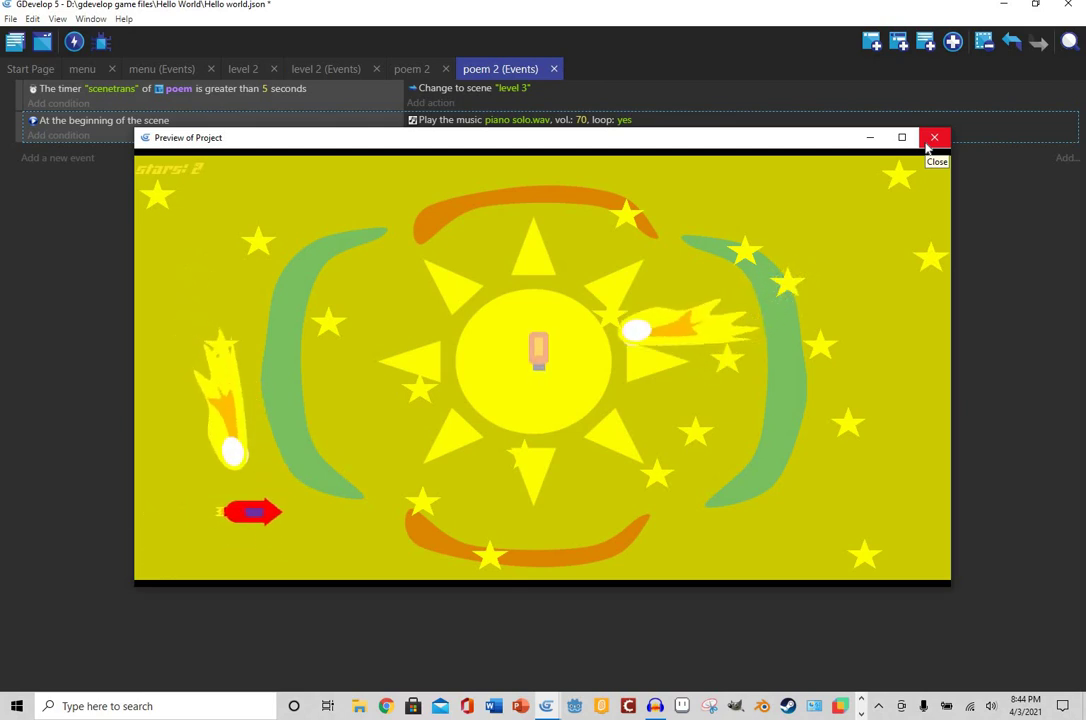
{"action": "key", "text": "Up"}
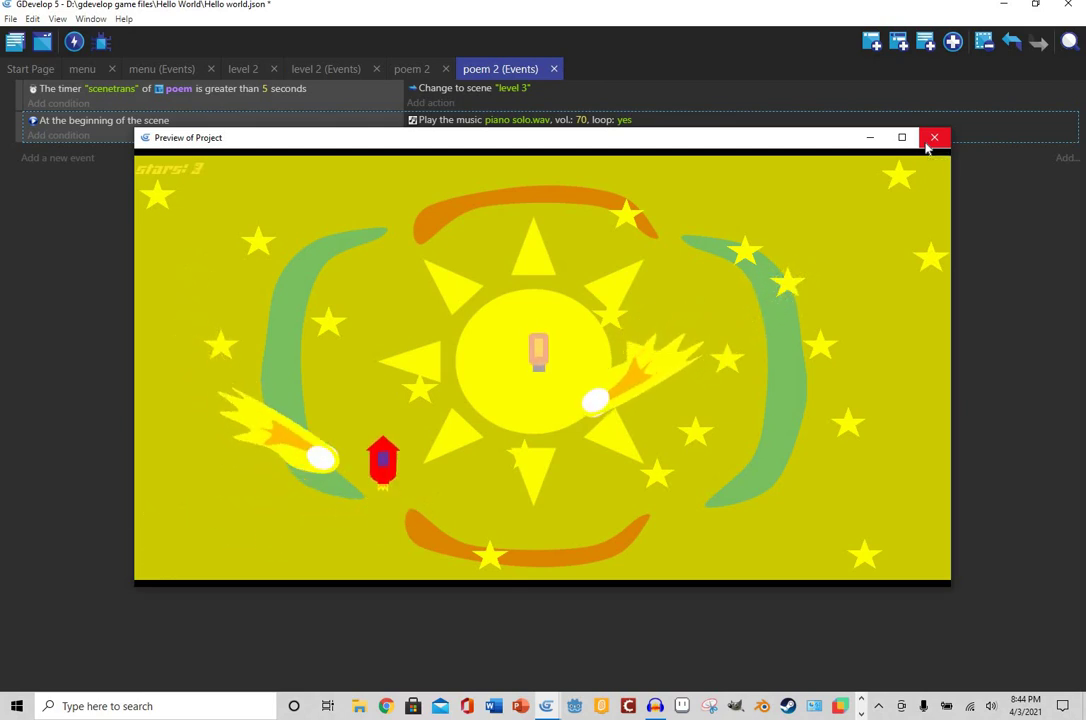
{"action": "key", "text": "Right"}
{"action": "key", "text": "Down"}
{"action": "key", "text": "Right"}
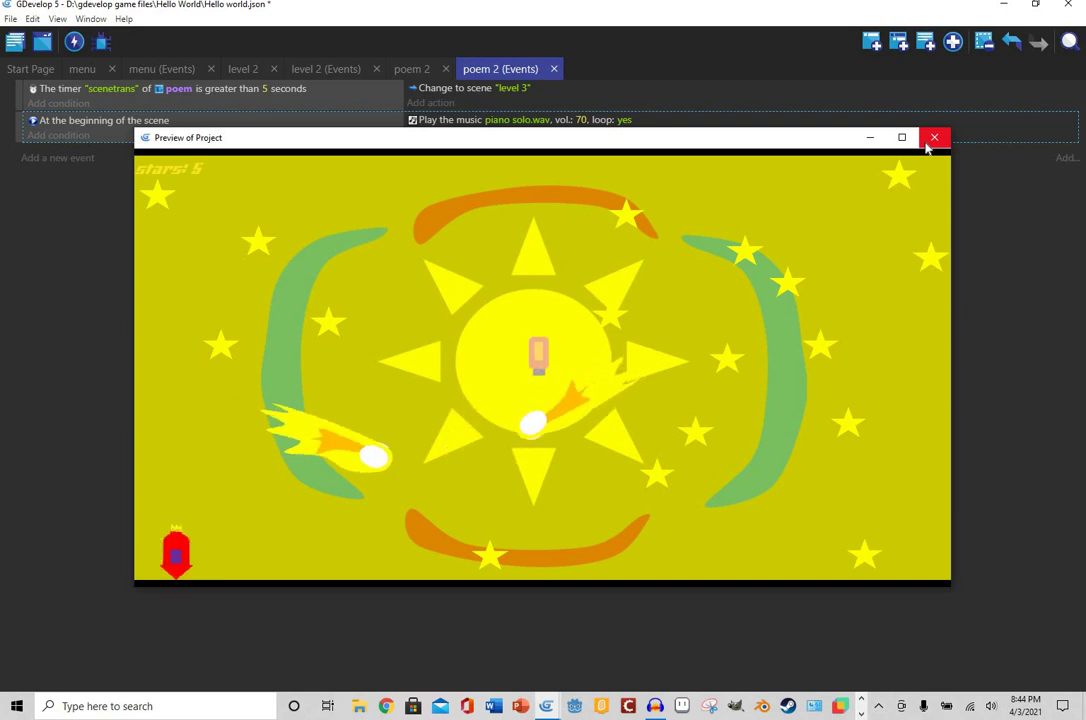
{"action": "key", "text": "Up"}
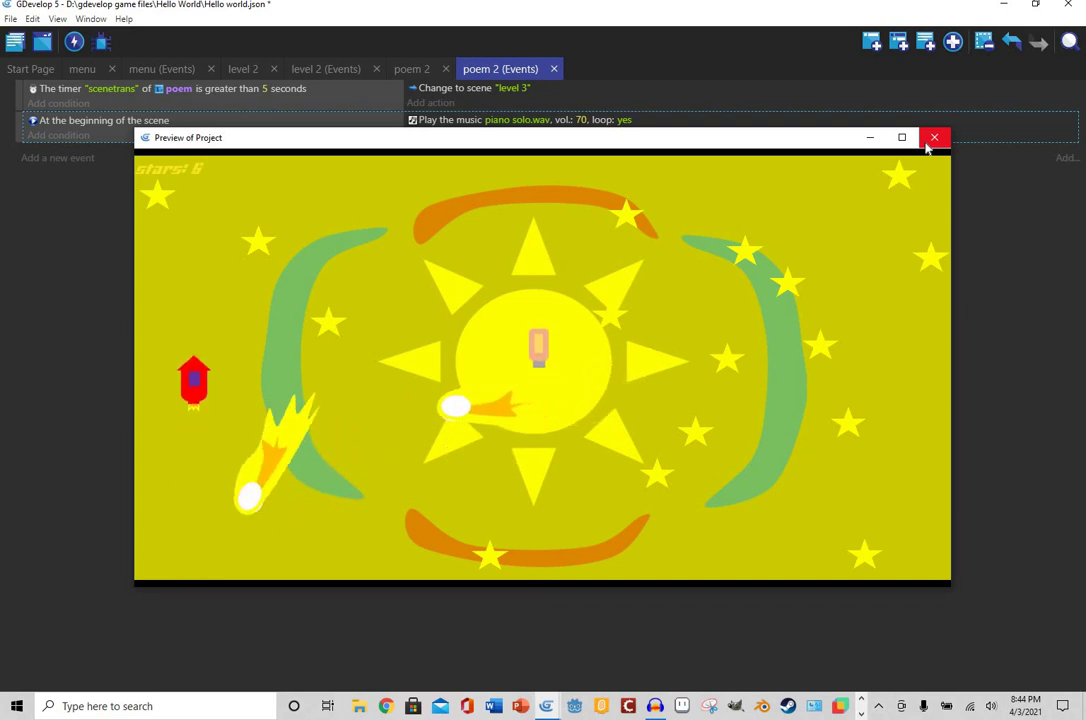
{"action": "key", "text": "Right"}
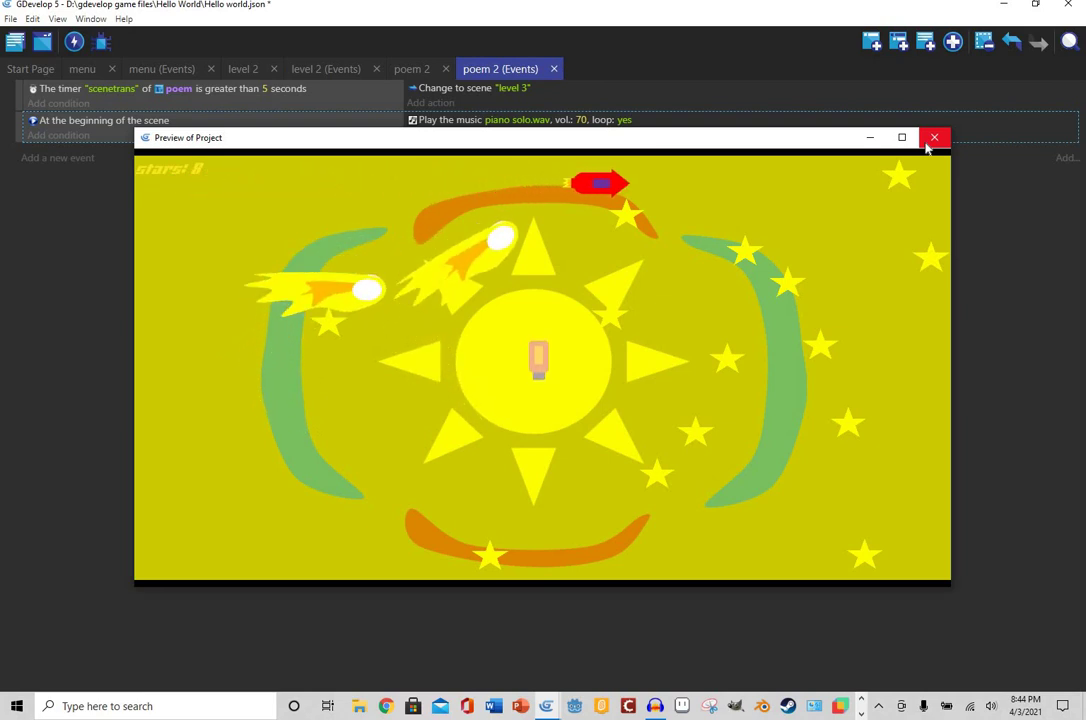
{"action": "key", "text": "Down"}
{"action": "key", "text": "Left"}
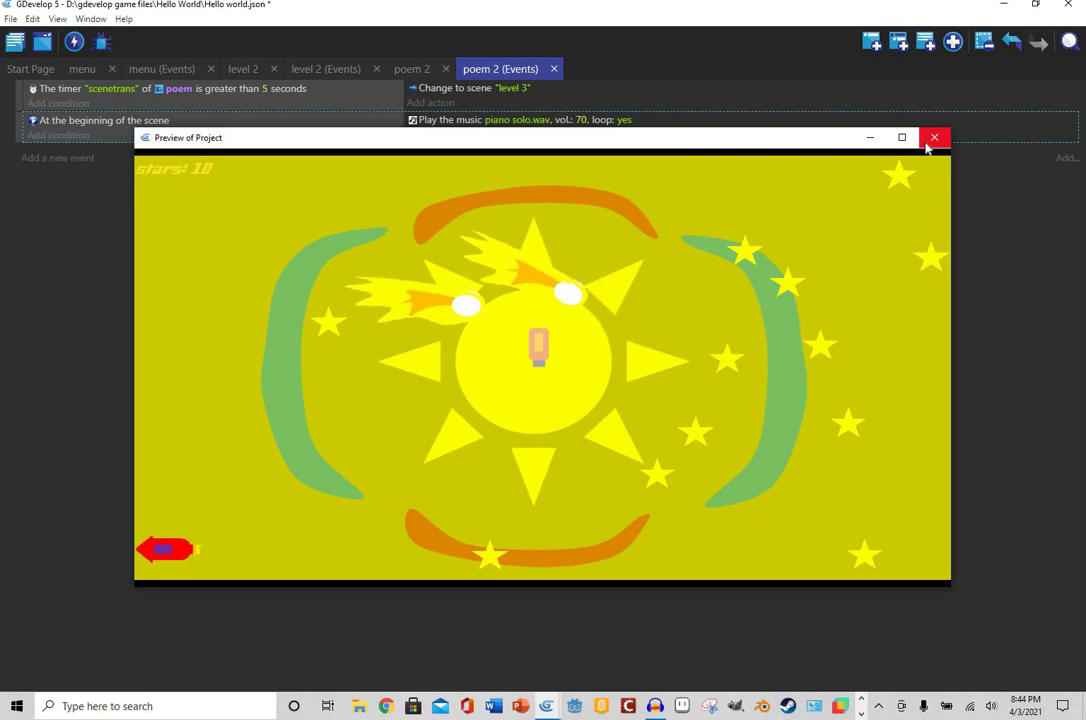
{"action": "key", "text": "Right"}
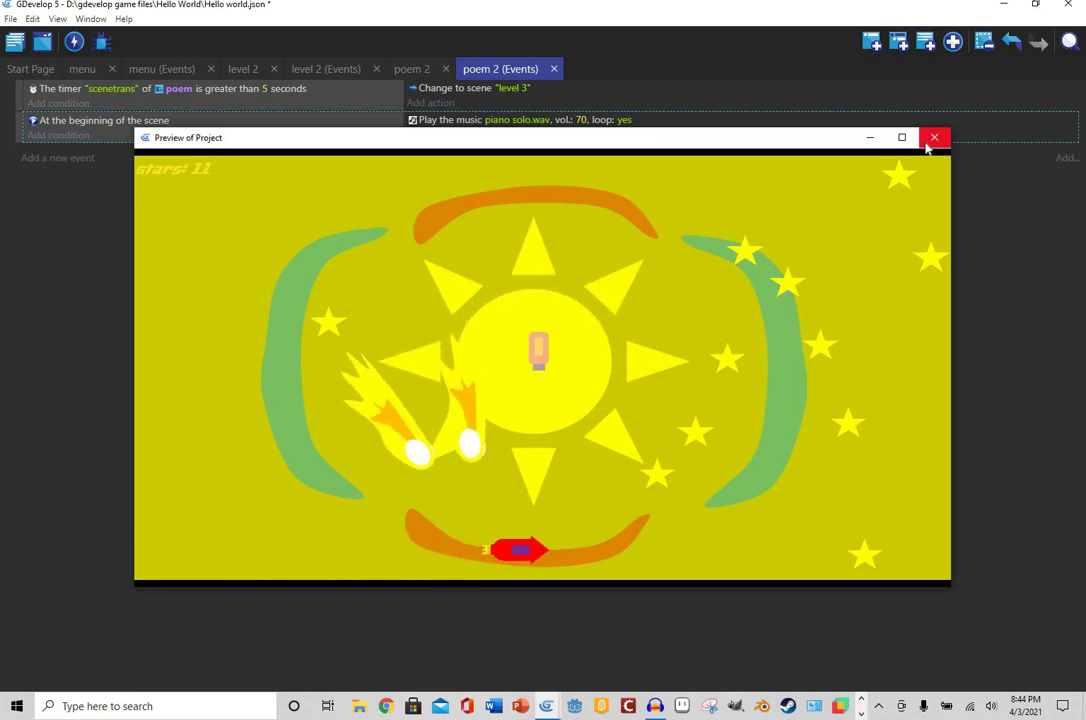
{"action": "key", "text": "Up"}
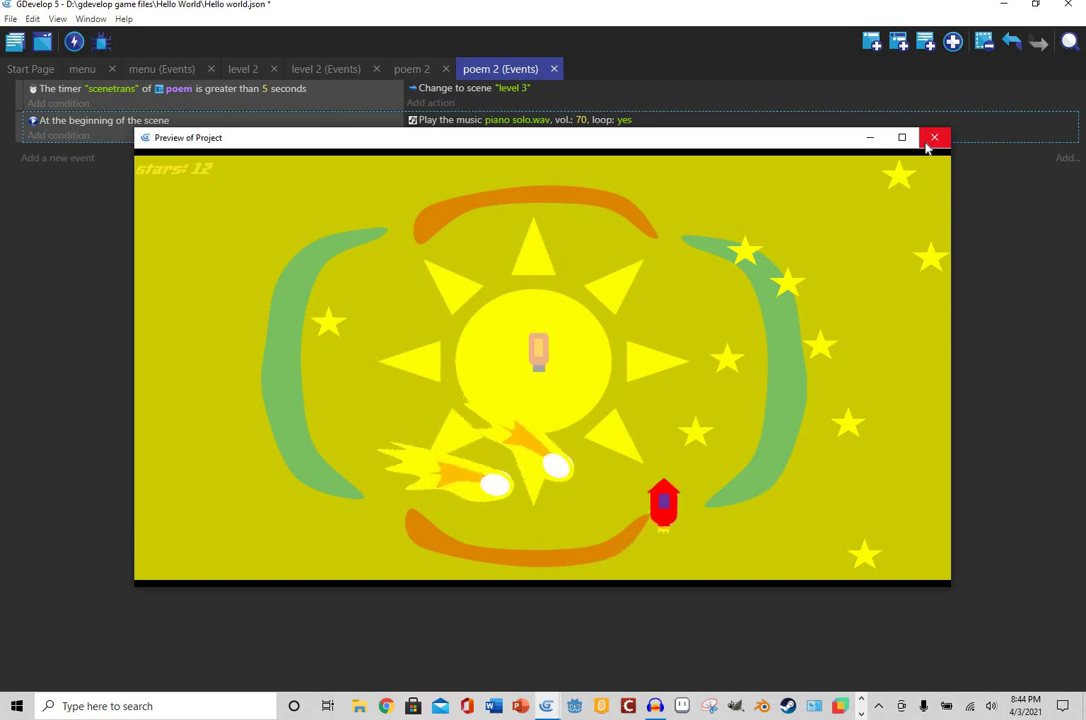
{"action": "key", "text": "Right"}
{"action": "key", "text": "Up"}
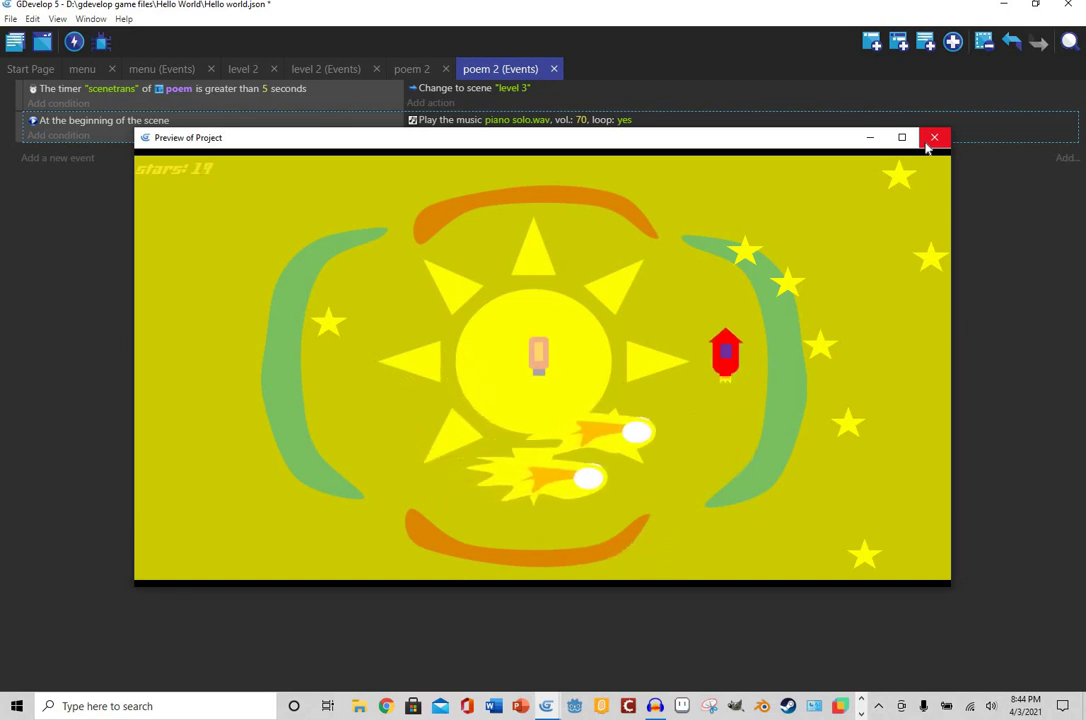
{"action": "key", "text": "Right"}
{"action": "key", "text": "Right"}
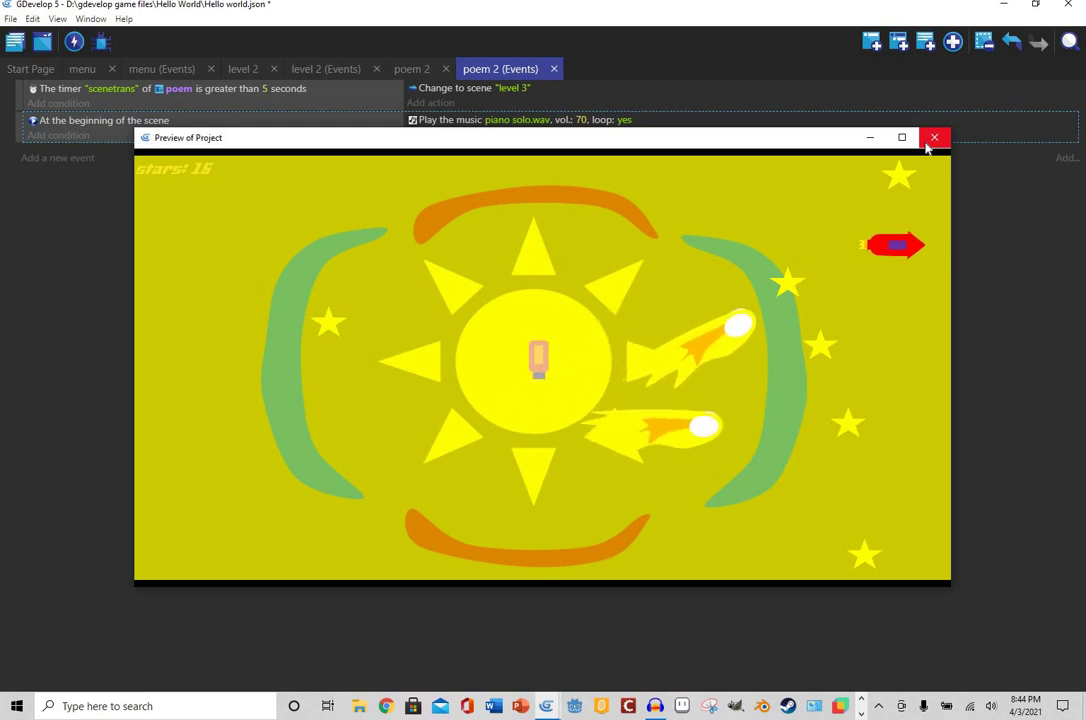
{"action": "key", "text": "Left"}
{"action": "key", "text": "Up"}
{"action": "key", "text": "Left"}
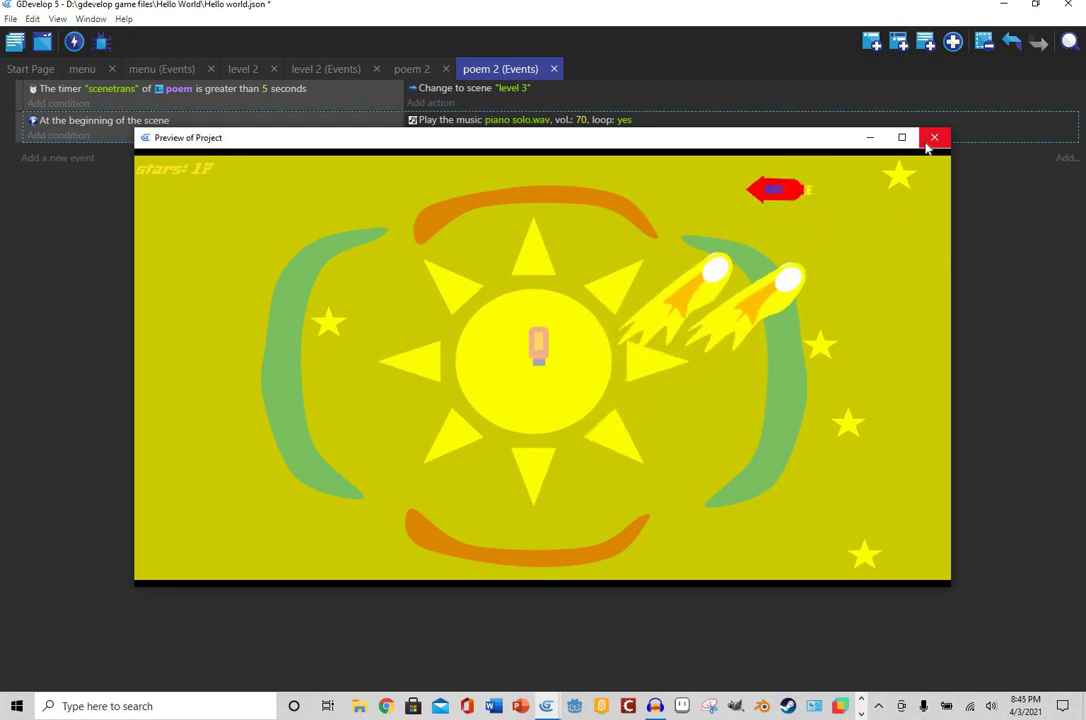
{"action": "key", "text": "Down"}
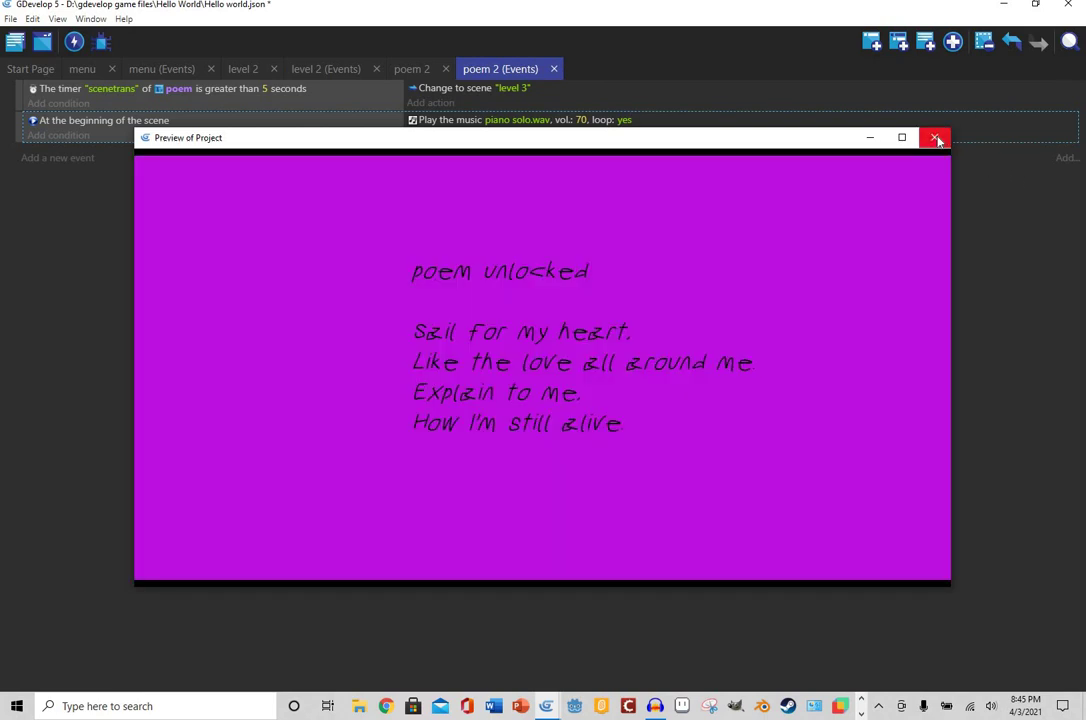
{"action": "key", "text": "alt+F4"}
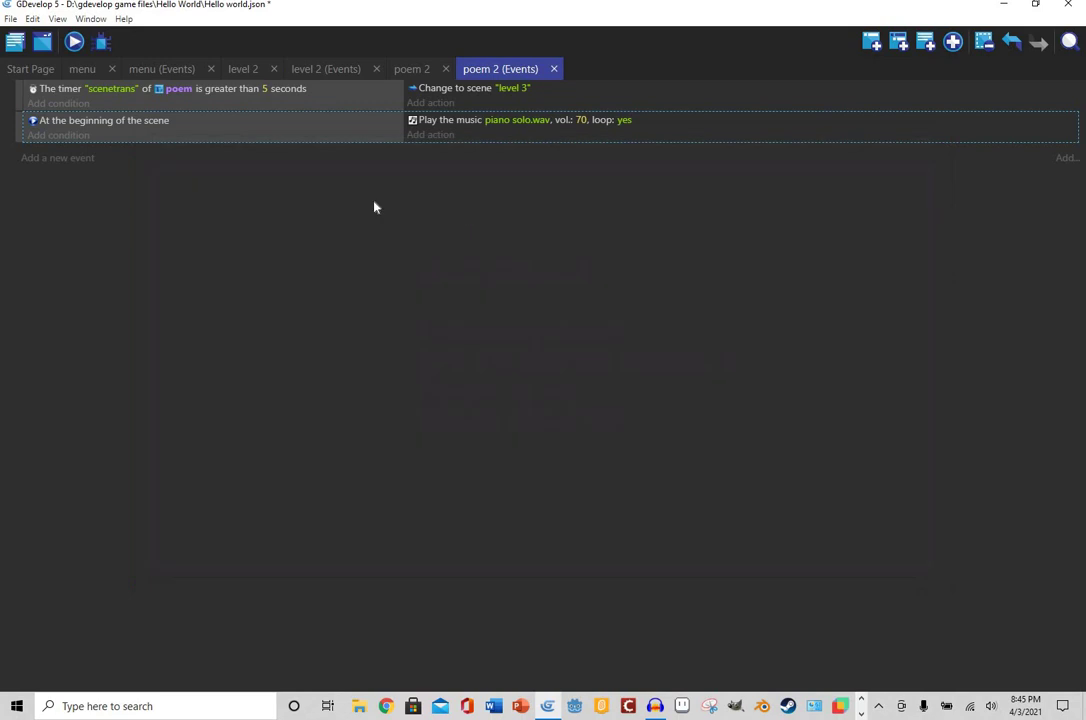
- Open the level 3 scene and close the poem 2 and level 2 editors
{"action": "left_click", "coordinate": [15, 41]}
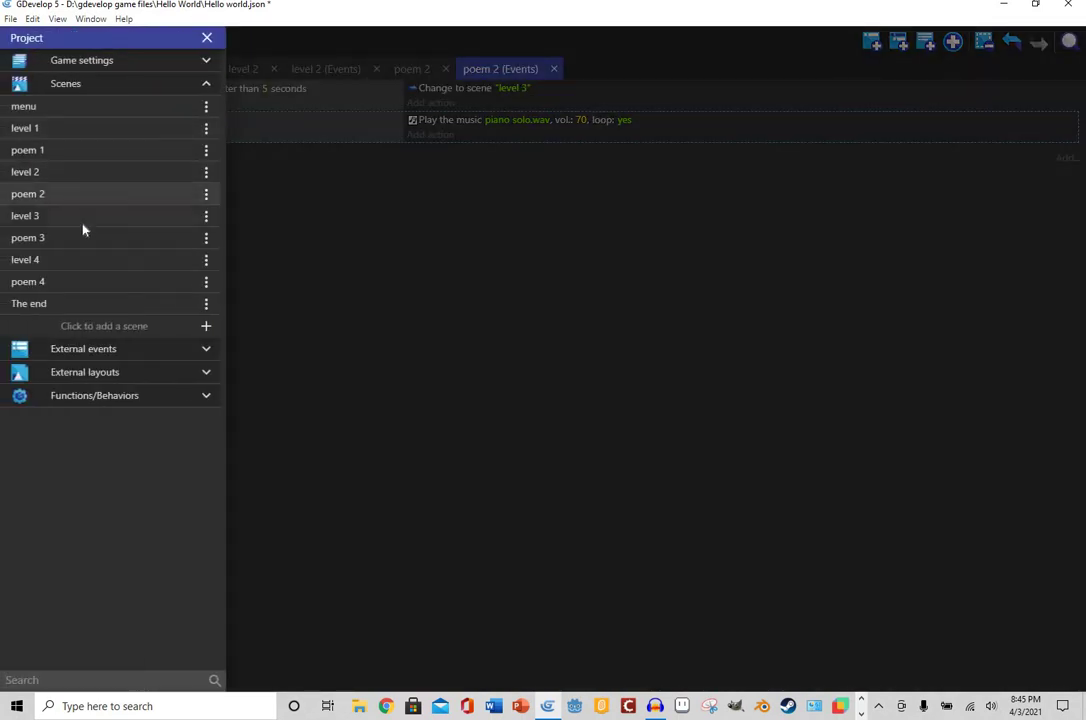
{"action": "left_click", "coordinate": [80, 222]}
{"action": "left_click", "coordinate": [25, 215]}
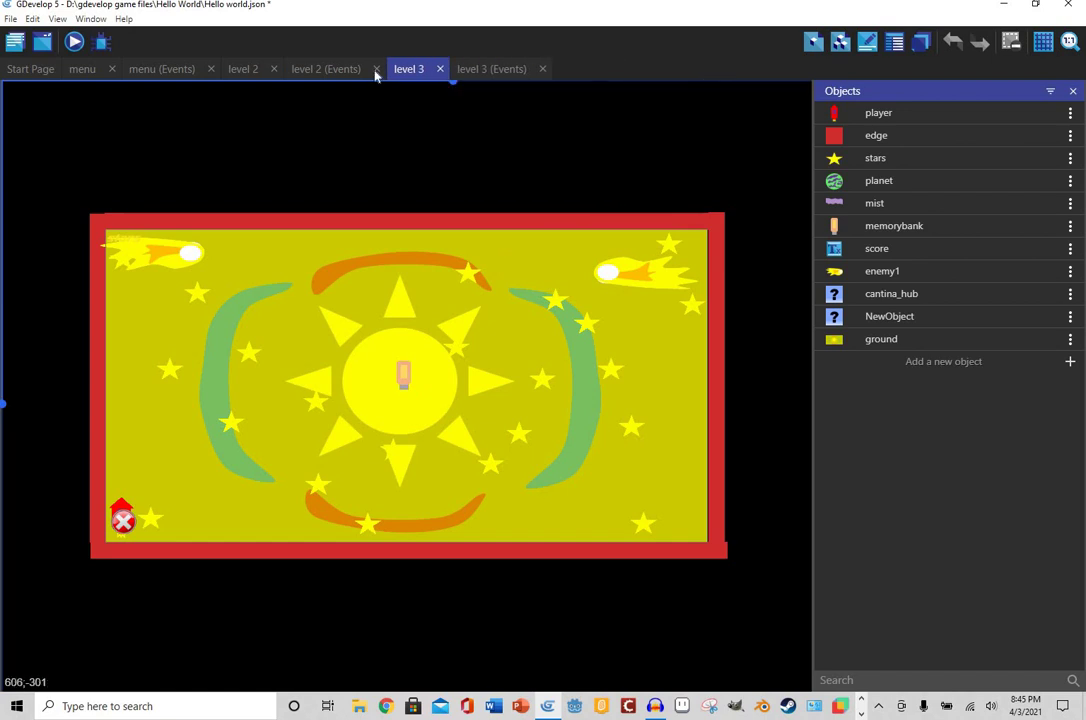
{"action": "middle_click", "coordinate": [284, 72]}
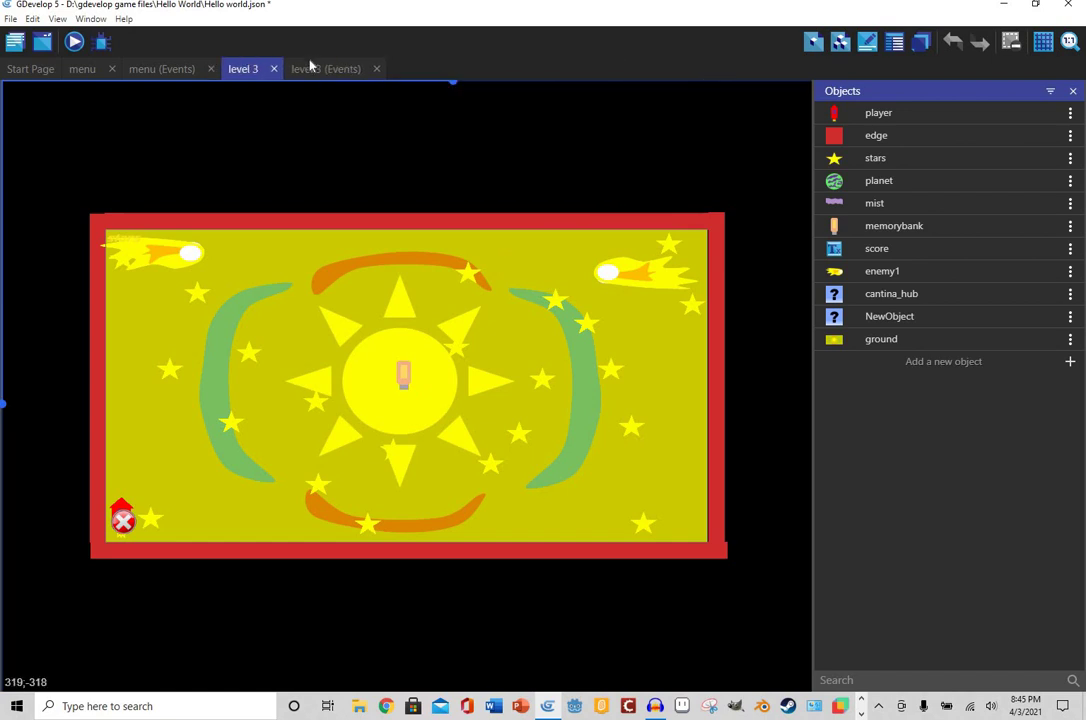
- Open the level 3 events and add an event group titled "music" with a new event after the enemy 1 events
{"action": "left_click", "coordinate": [325, 68]}
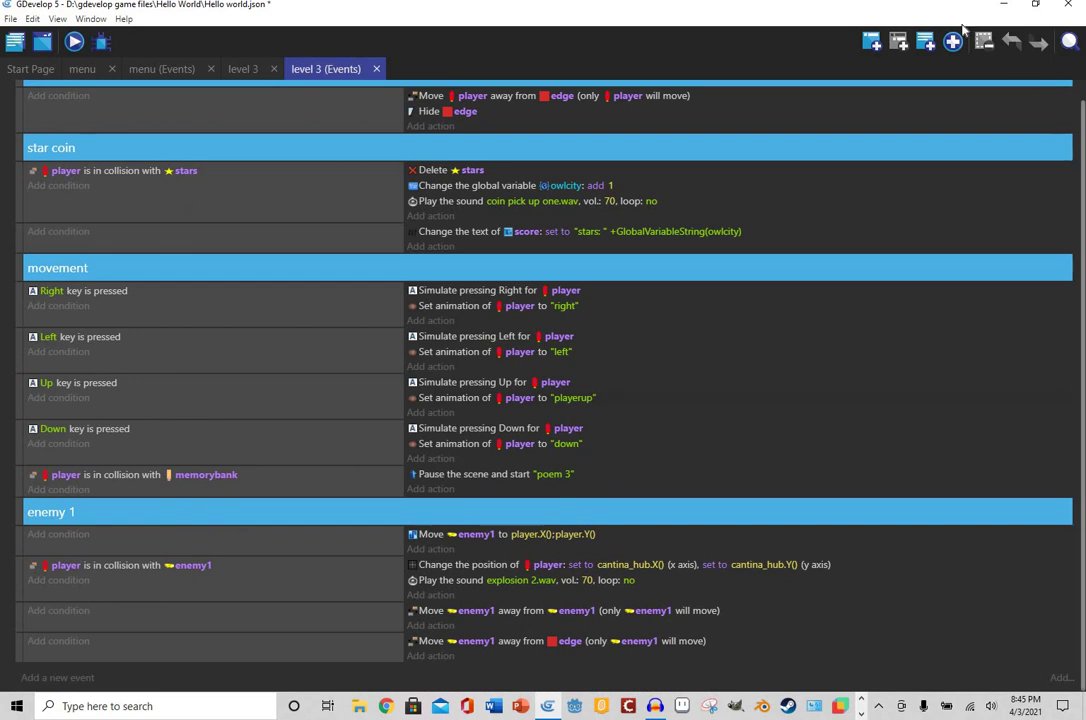
{"action": "left_click", "coordinate": [956, 42]}
{"action": "left_click", "coordinate": [930, 120]}
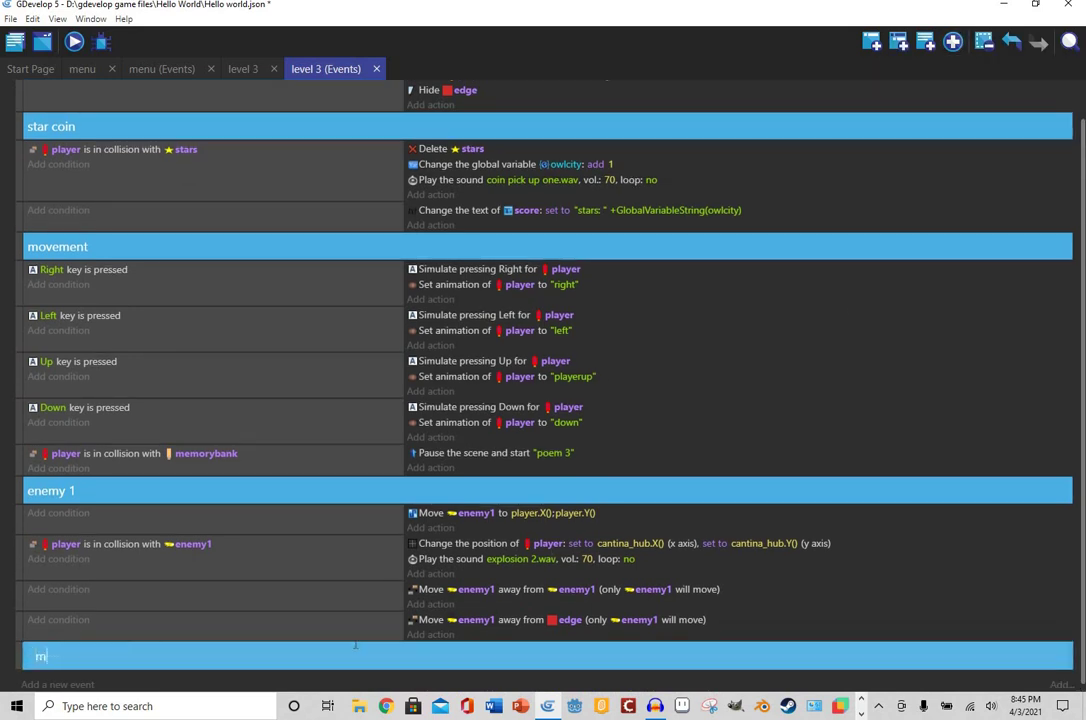
{"action": "left_click", "coordinate": [77, 686]}
- Give the new music event the condition "At the beginning of the scene" and start adding an action to it
{"action": "left_click", "coordinate": [77, 684]}
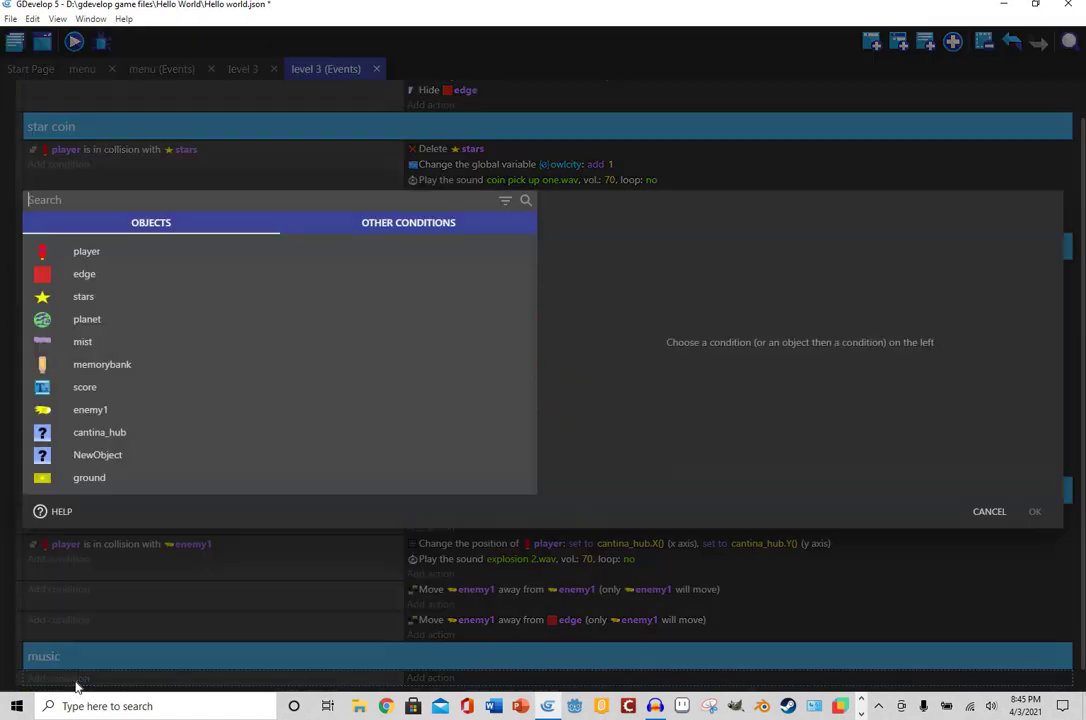
{"action": "type", "text": "at begin"}
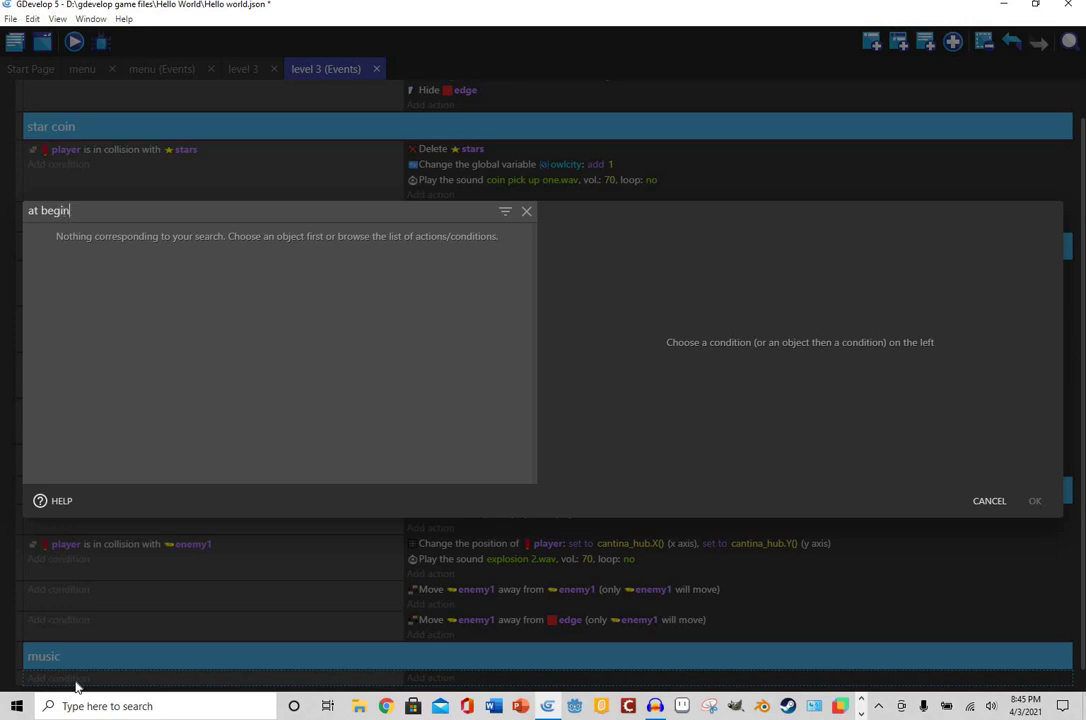
{"action": "key", "text": "BackSpace"}
{"action": "key", "text": "BackSpace"}
{"action": "key", "text": "BackSpace"}
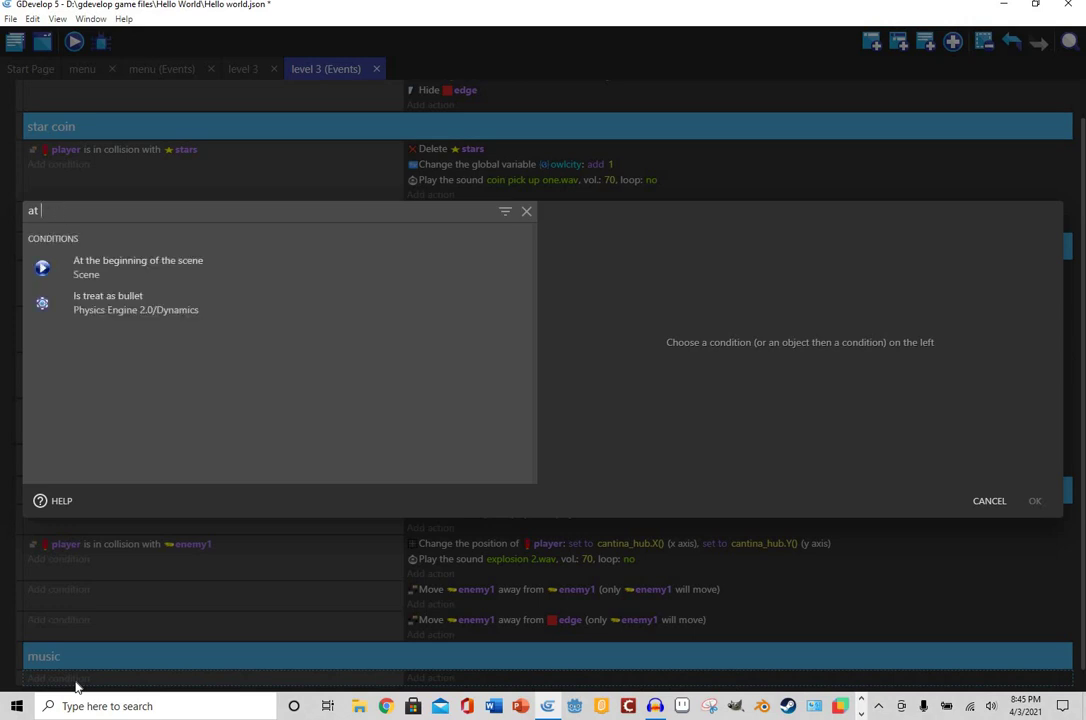
{"action": "left_click", "coordinate": [211, 271]}
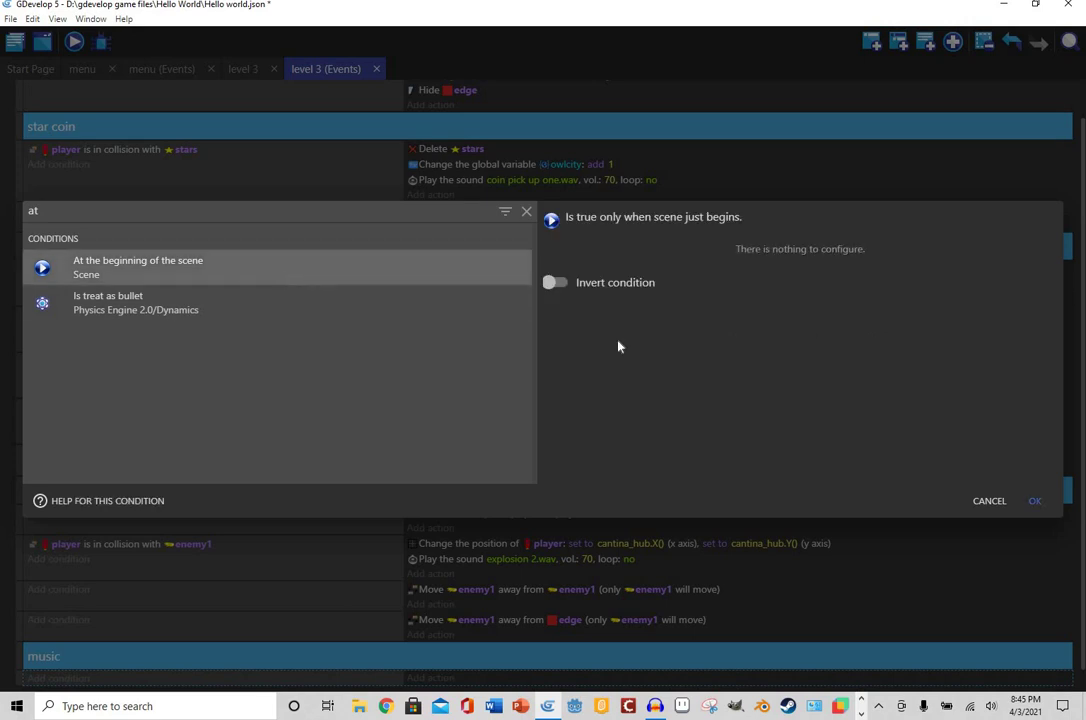
{"action": "left_click", "coordinate": [1035, 501]}
{"action": "scroll", "coordinate": [600, 550], "scroll_direction": "down", "scroll_amount": 1}
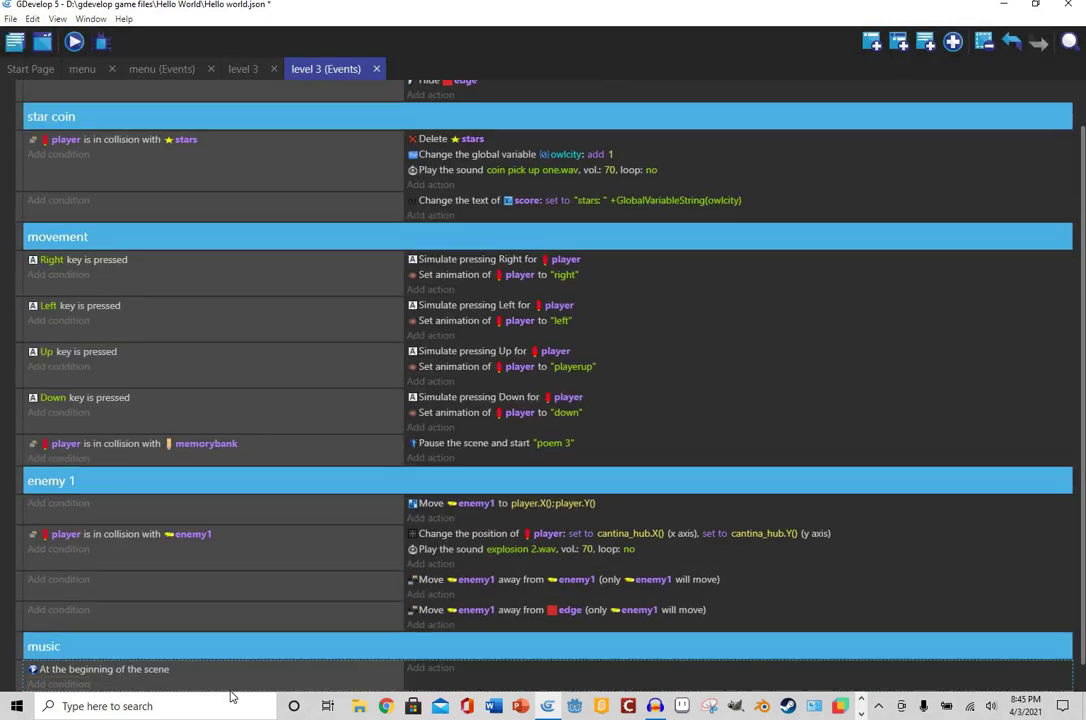
{"action": "left_click", "coordinate": [430, 640]}
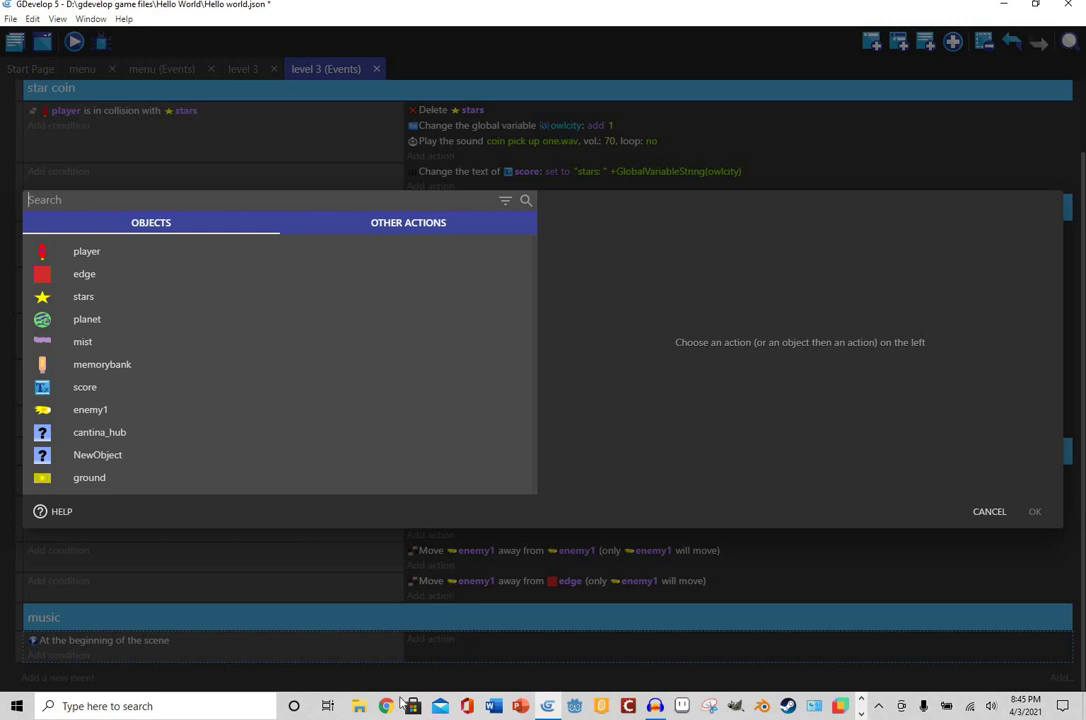
- Switch to File Explorer, play relax(no drums) from the misc folder of home made music, and return to GDevelop
{"action": "left_click", "coordinate": [359, 705]}
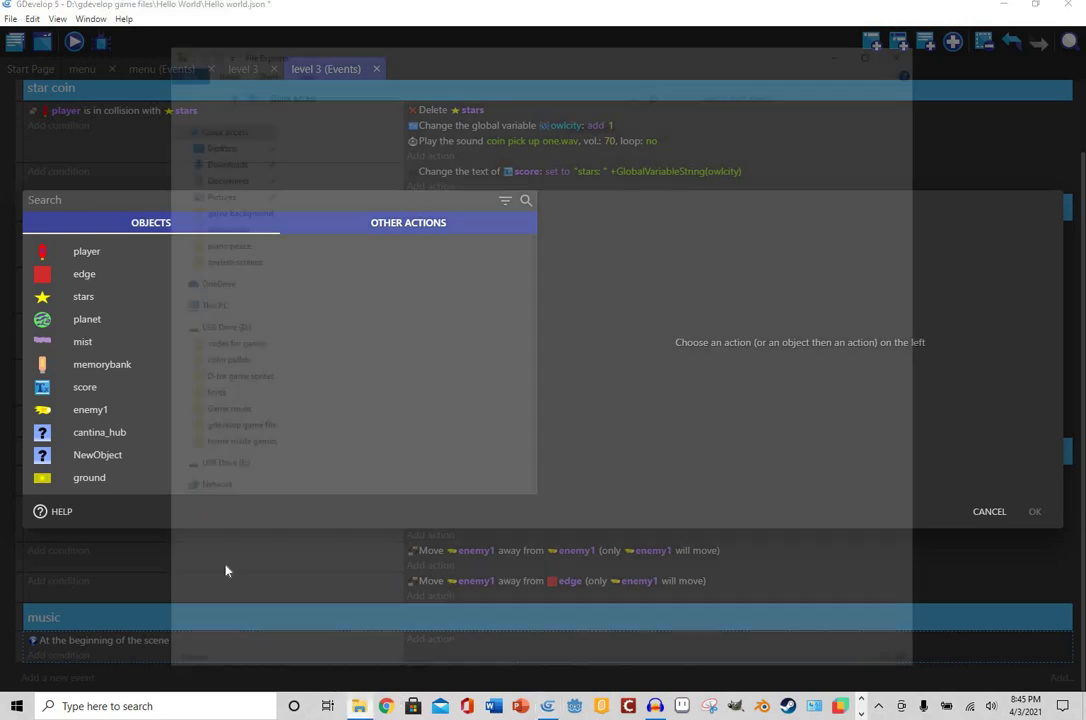
{"action": "left_click", "coordinate": [215, 615]}
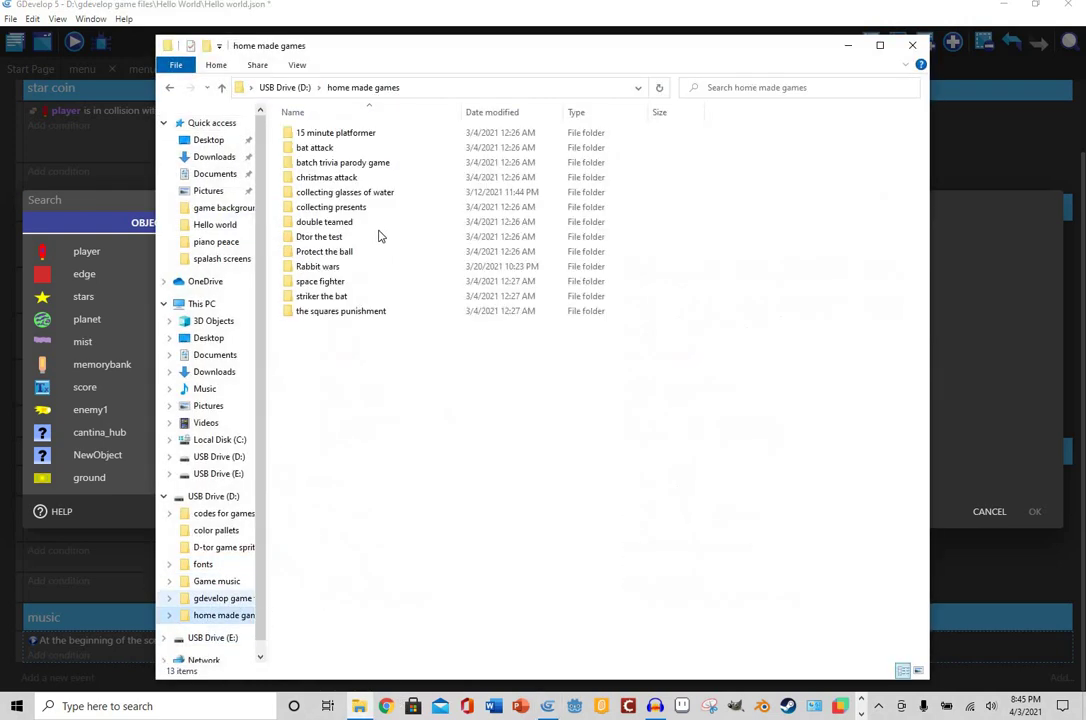
{"action": "left_click", "coordinate": [212, 581]}
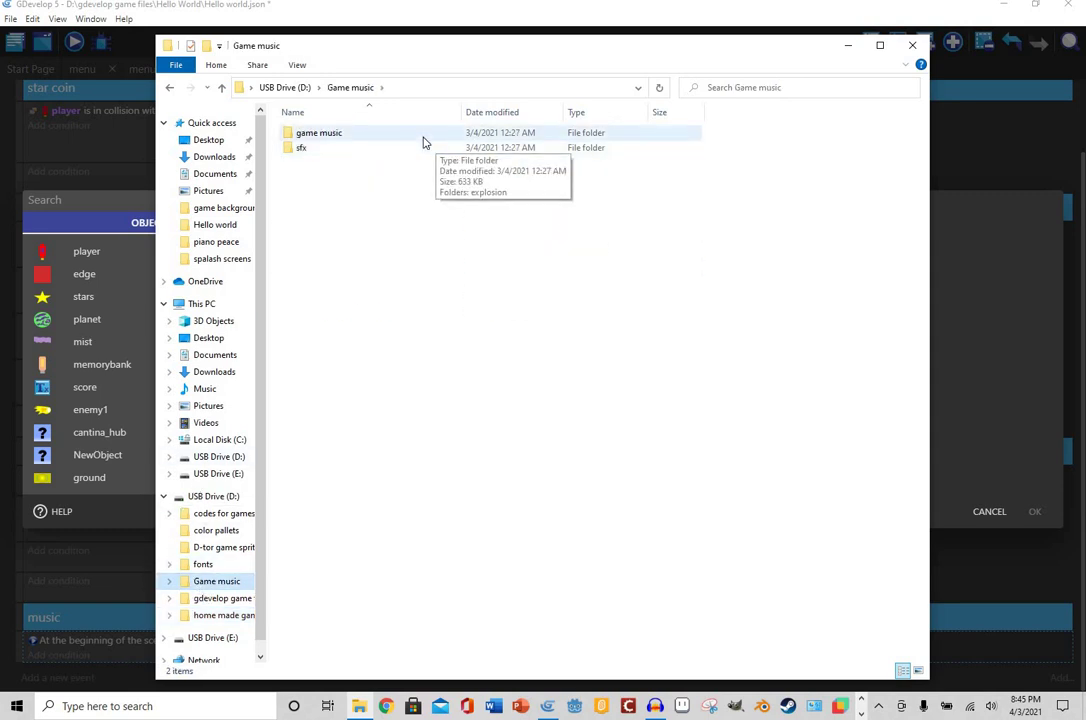
{"action": "double_click", "coordinate": [418, 134]}
{"action": "double_click", "coordinate": [417, 147]}
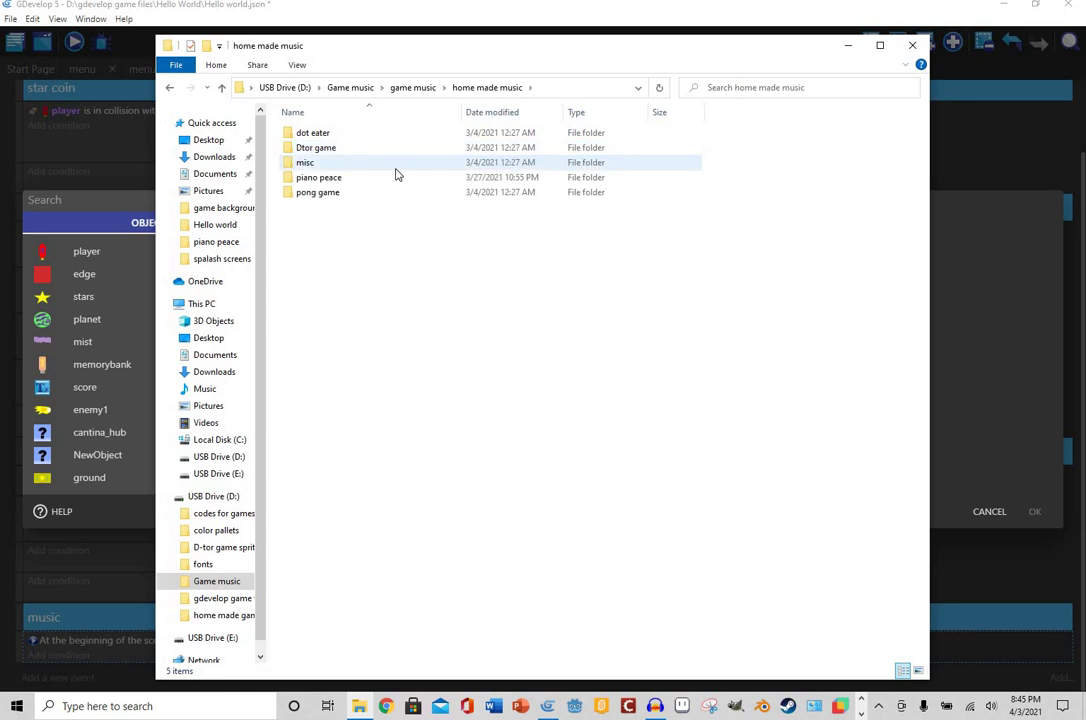
{"action": "double_click", "coordinate": [395, 168]}
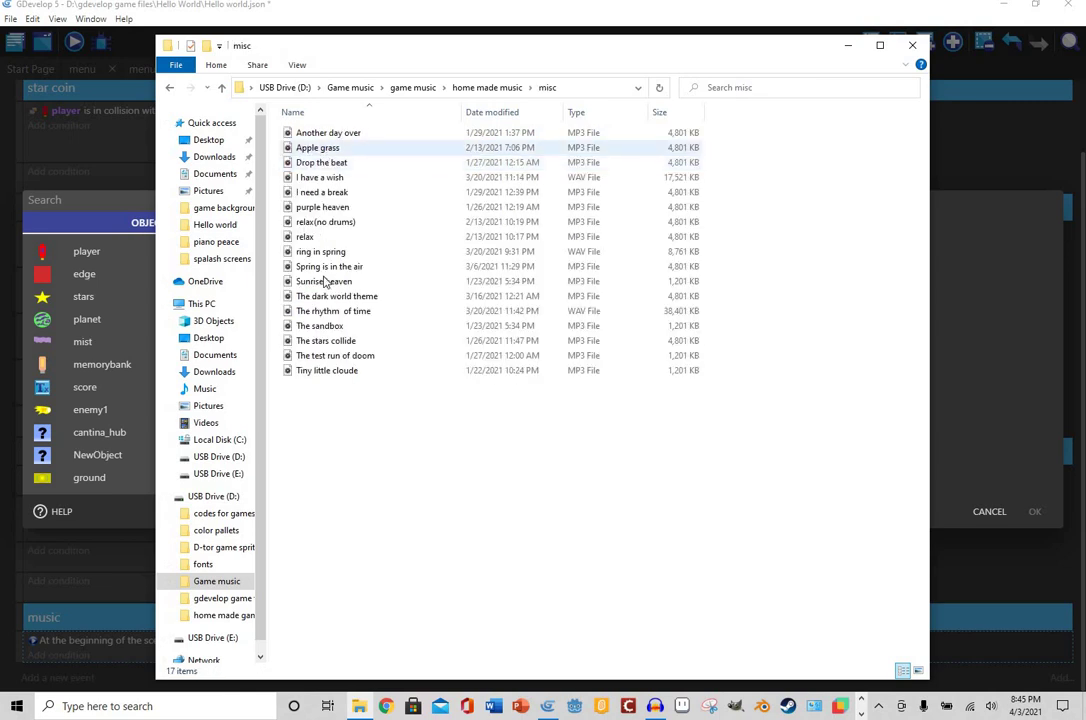
{"action": "double_click", "coordinate": [345, 223]}
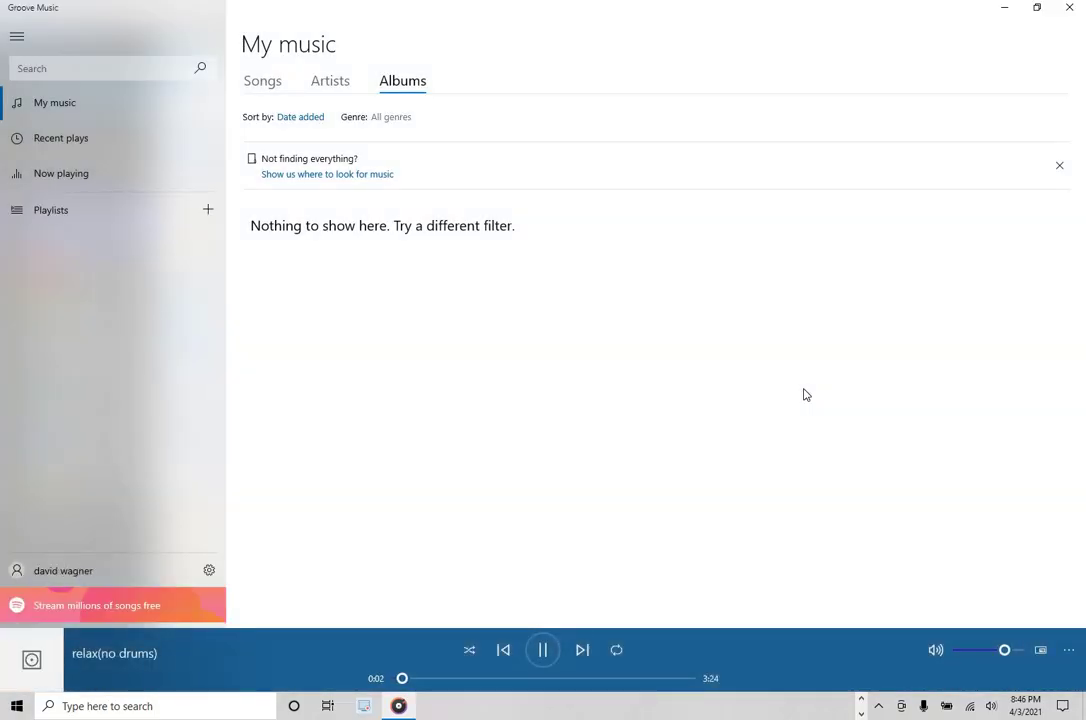
{"action": "left_click", "coordinate": [1070, 9]}
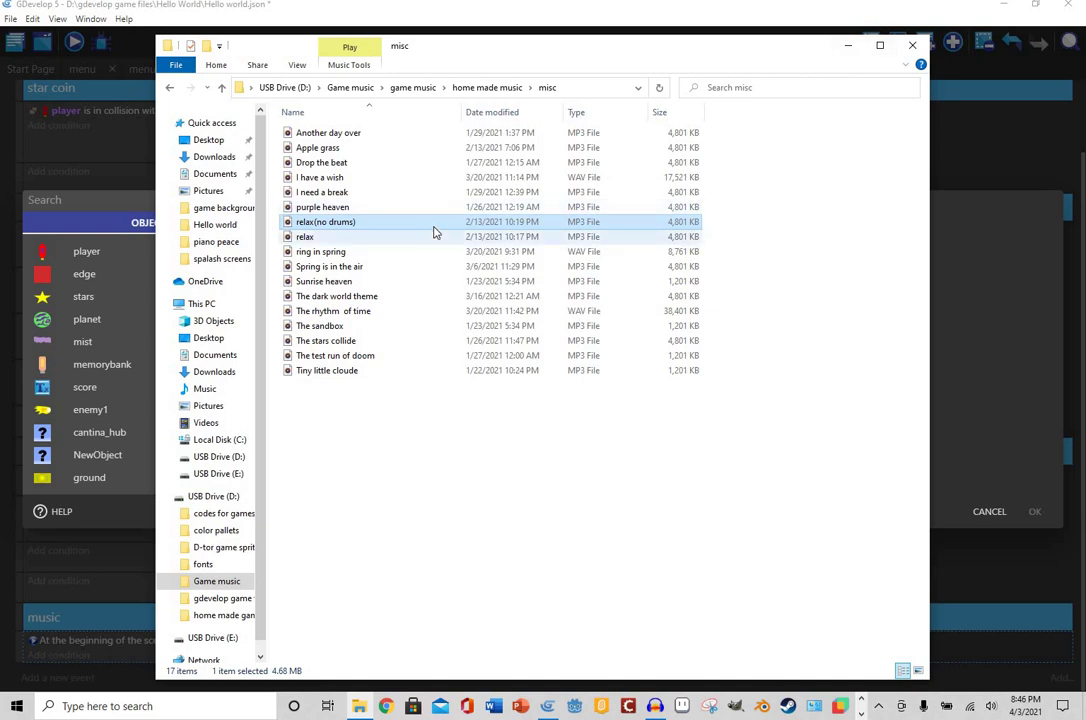
{"action": "left_click", "coordinate": [847, 46]}
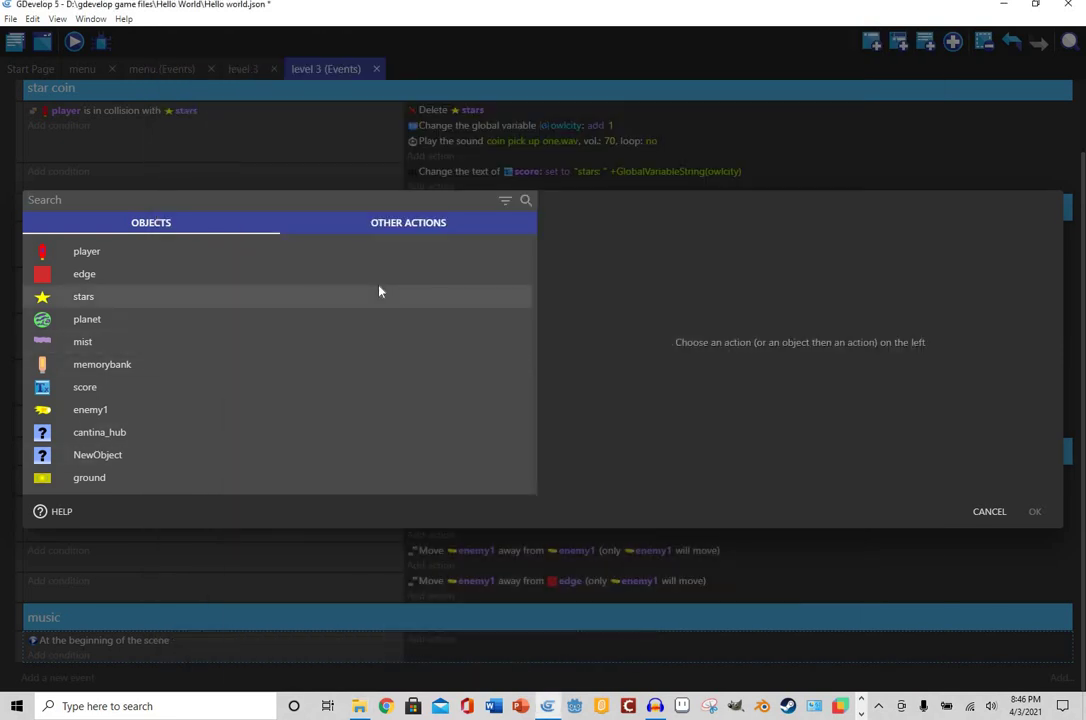
- Choose the "Play a music file" action and load relax(no drums).mp3 from the misc folder of home made music
{"action": "type", "text": "pl"}
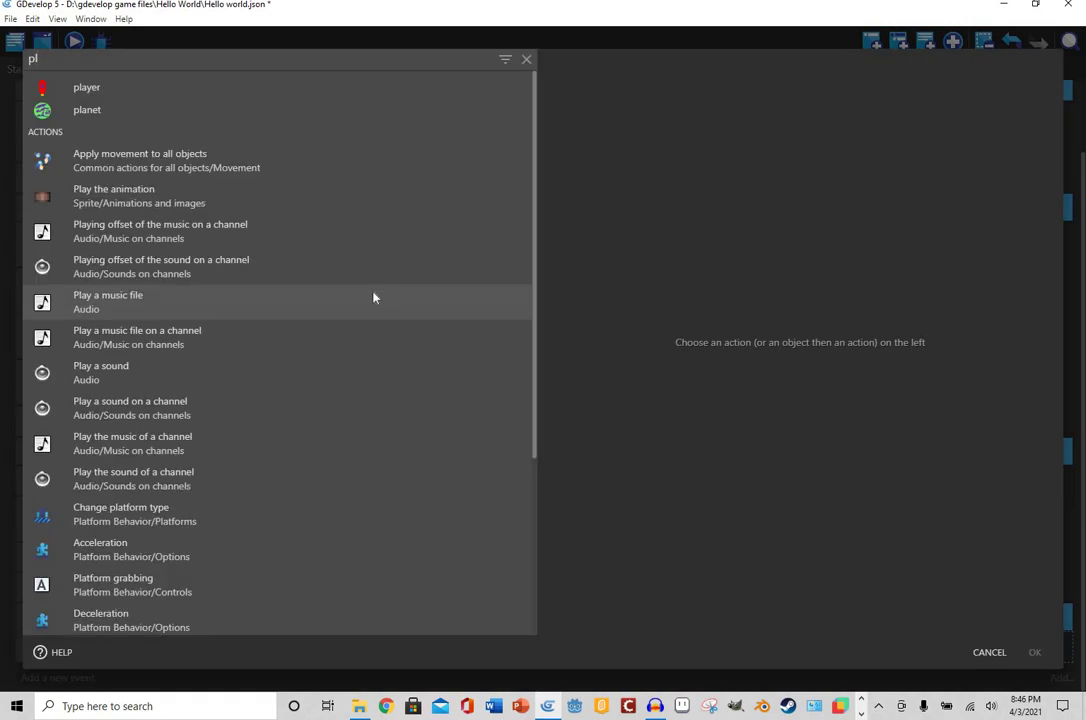
{"action": "left_click", "coordinate": [373, 297]}
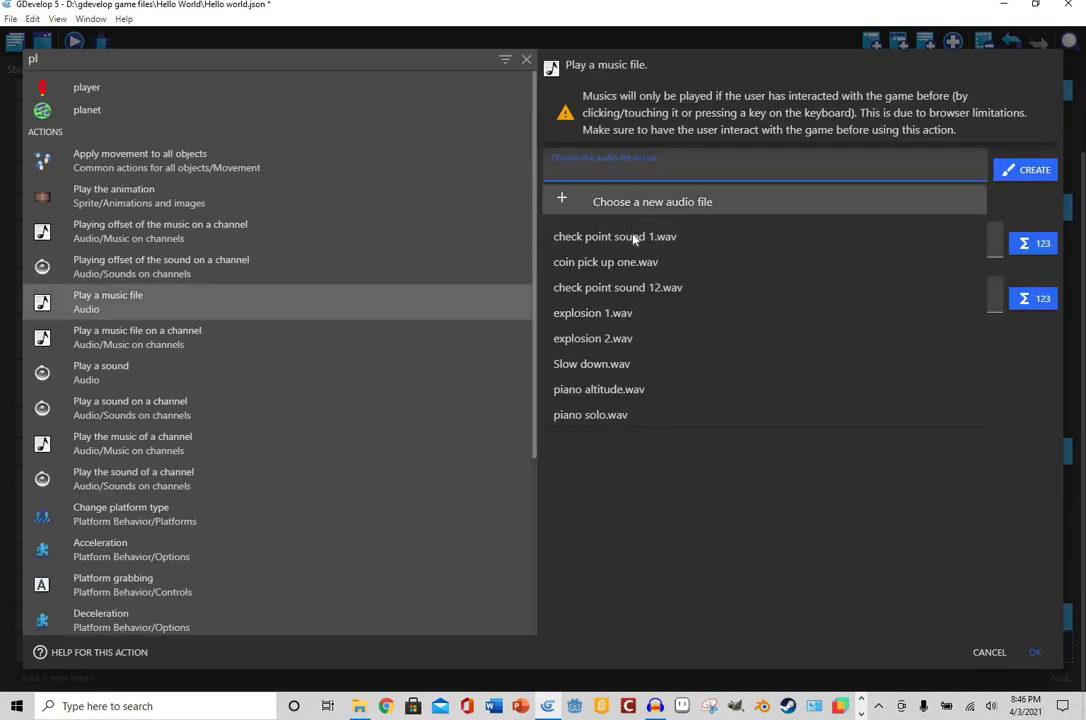
{"action": "left_click", "coordinate": [645, 201]}
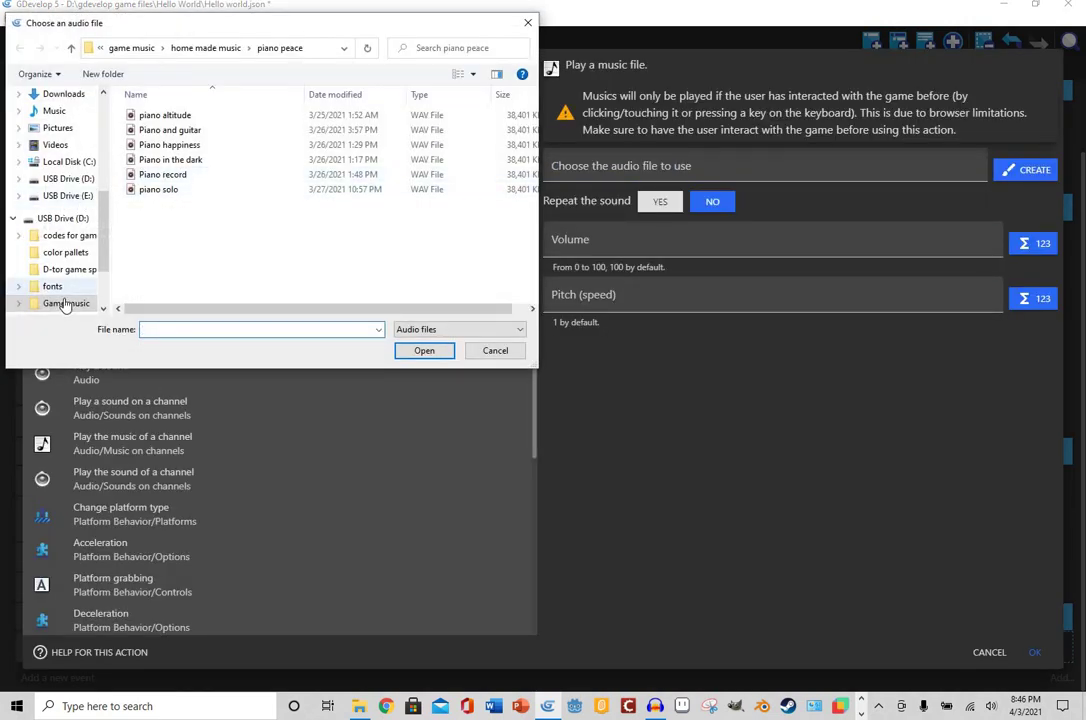
{"action": "left_click", "coordinate": [65, 305]}
{"action": "double_click", "coordinate": [190, 114]}
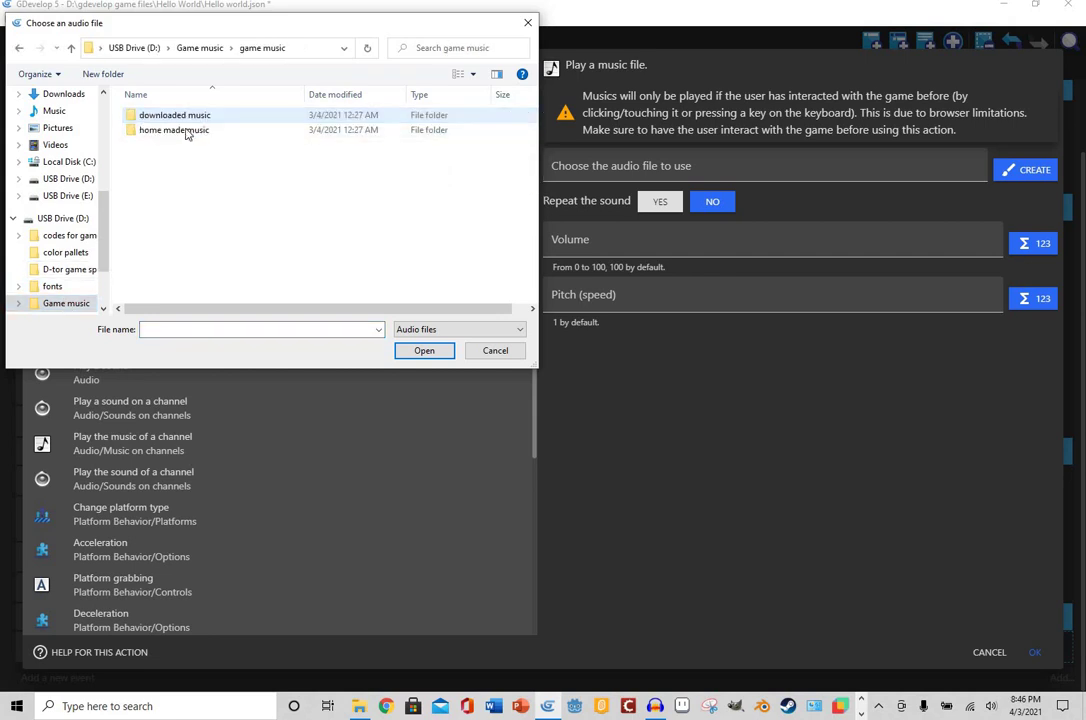
{"action": "double_click", "coordinate": [186, 131]}
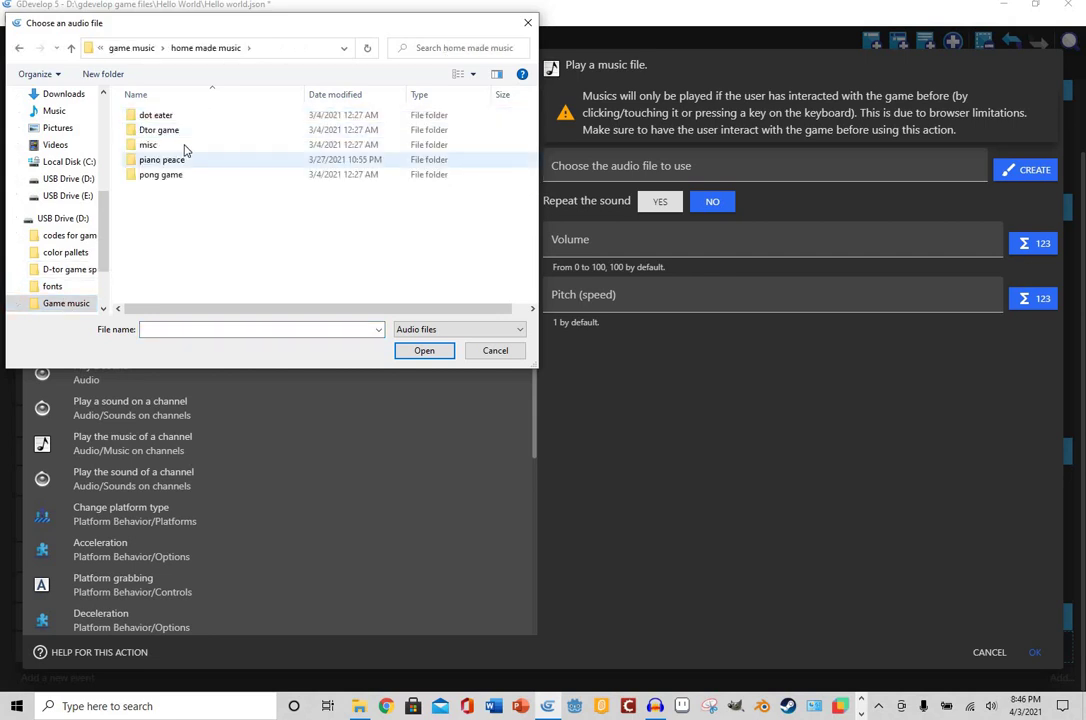
{"action": "left_click", "coordinate": [193, 205]}
{"action": "left_click", "coordinate": [433, 356]}
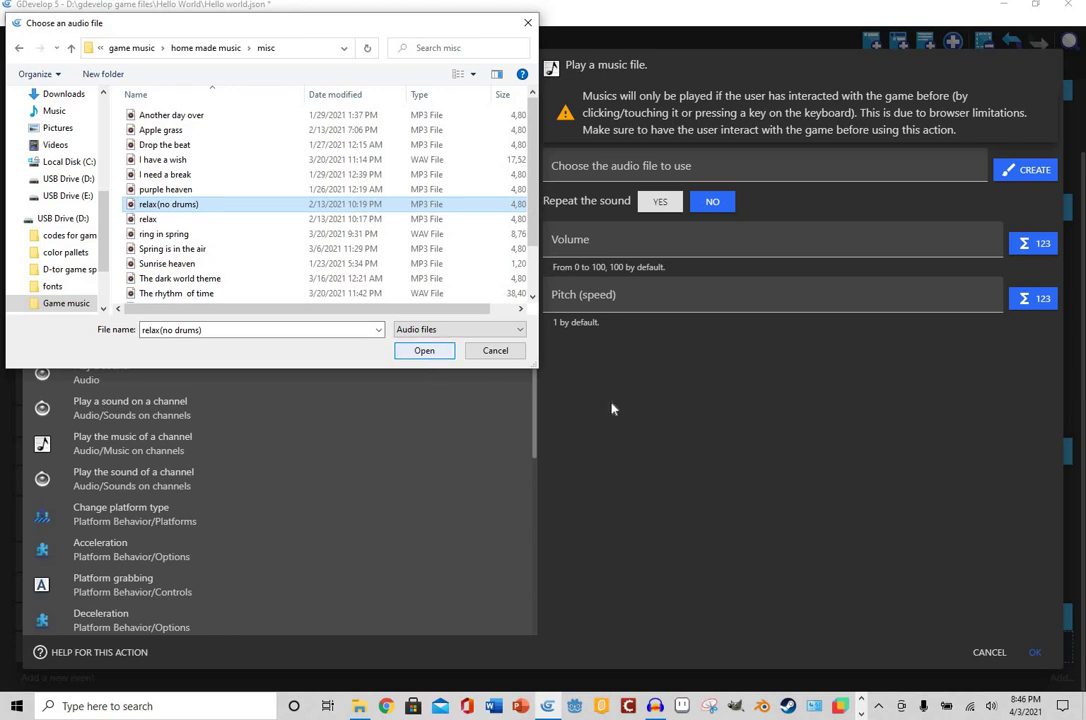
{"action": "key", "text": "Return"}
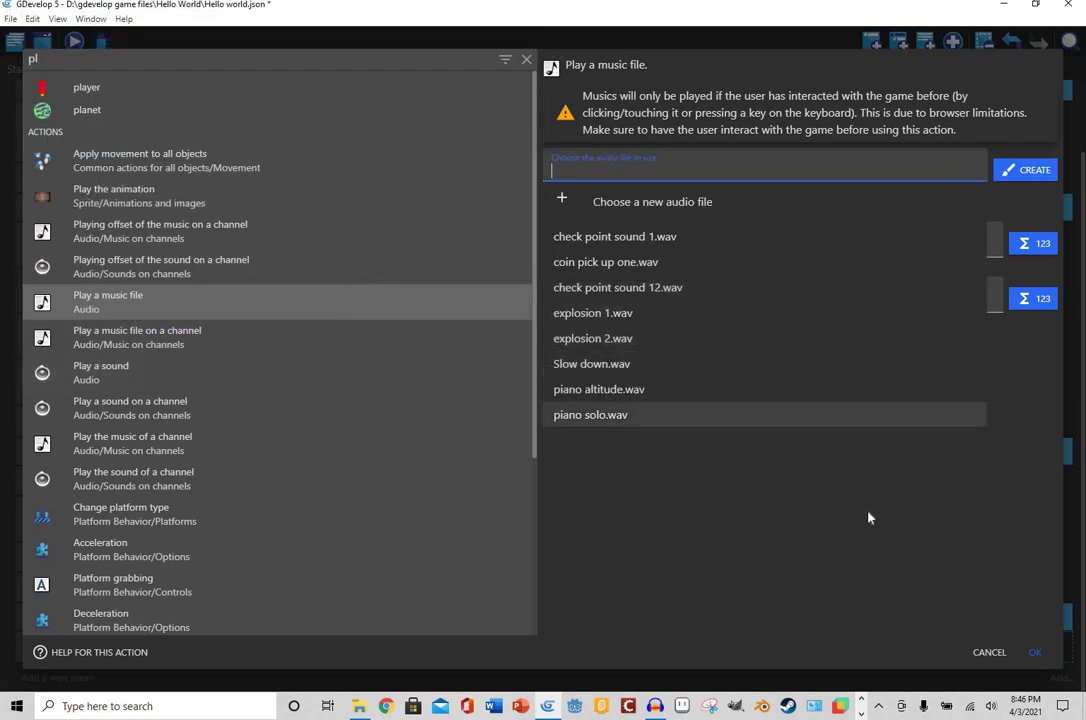
{"action": "left_click", "coordinate": [871, 519]}
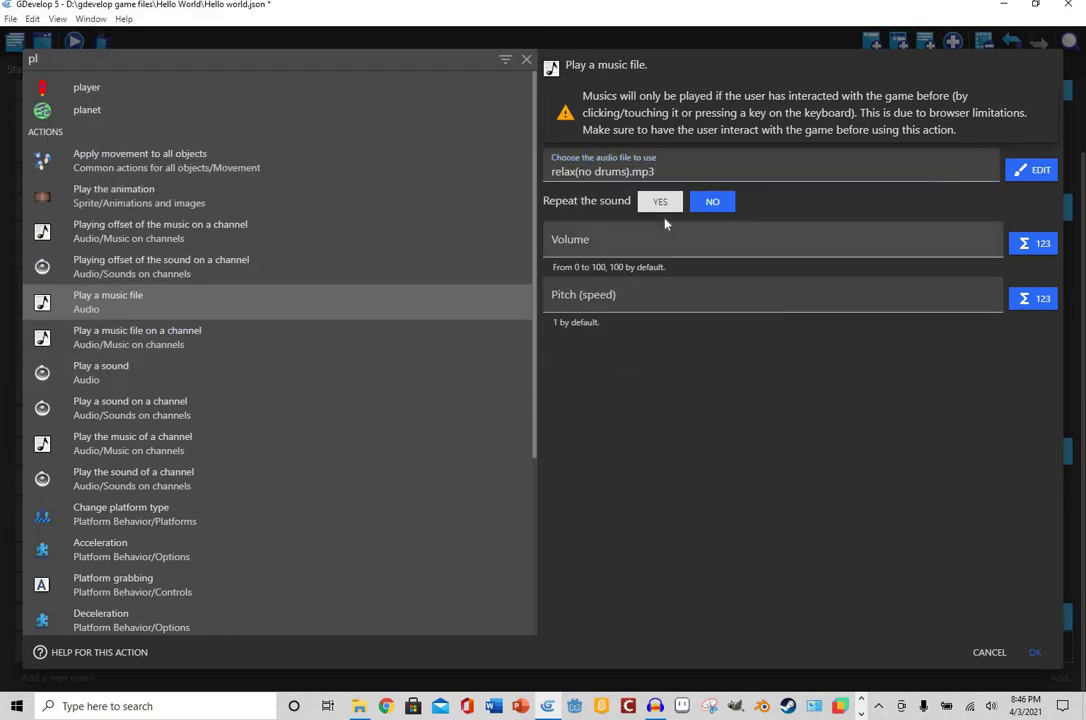
- Set the relax(no drums).mp3 music to repeat at volume 70 and confirm the action
{"action": "left_click", "coordinate": [659, 201]}
{"action": "left_click", "coordinate": [552, 244]}
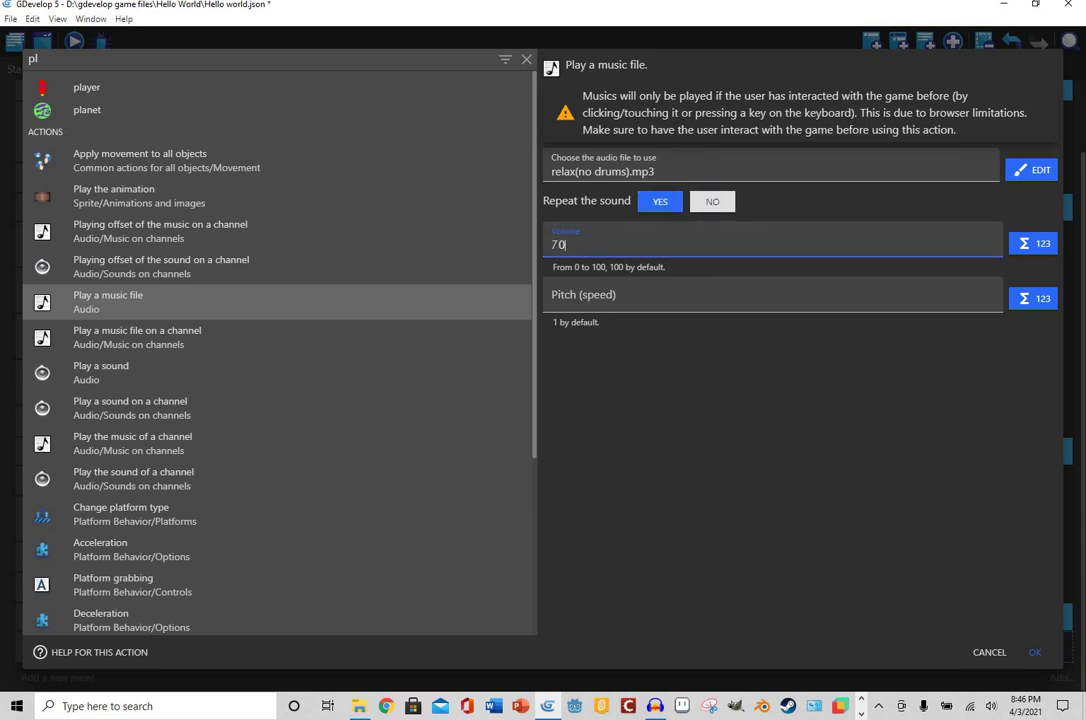
{"action": "key", "text": "Return"}
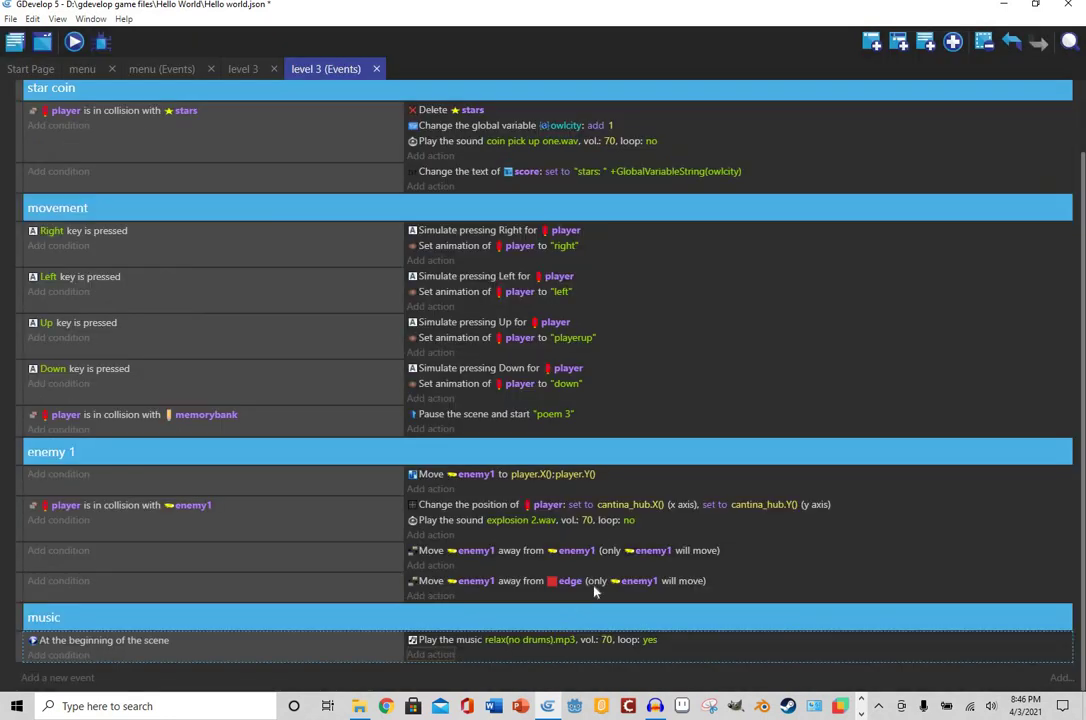
- Set the volume of the explosion 2.wav sound in the enemy 1 collision event to 50
{"action": "left_click", "coordinate": [585, 521]}
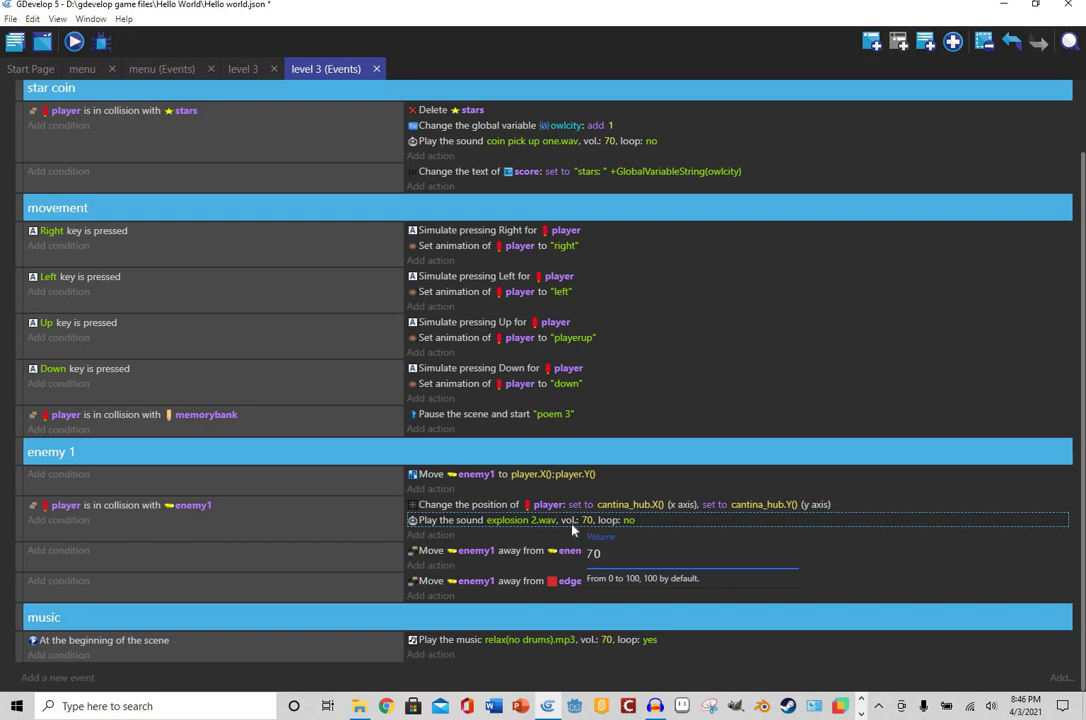
{"action": "left_click", "coordinate": [617, 673]}
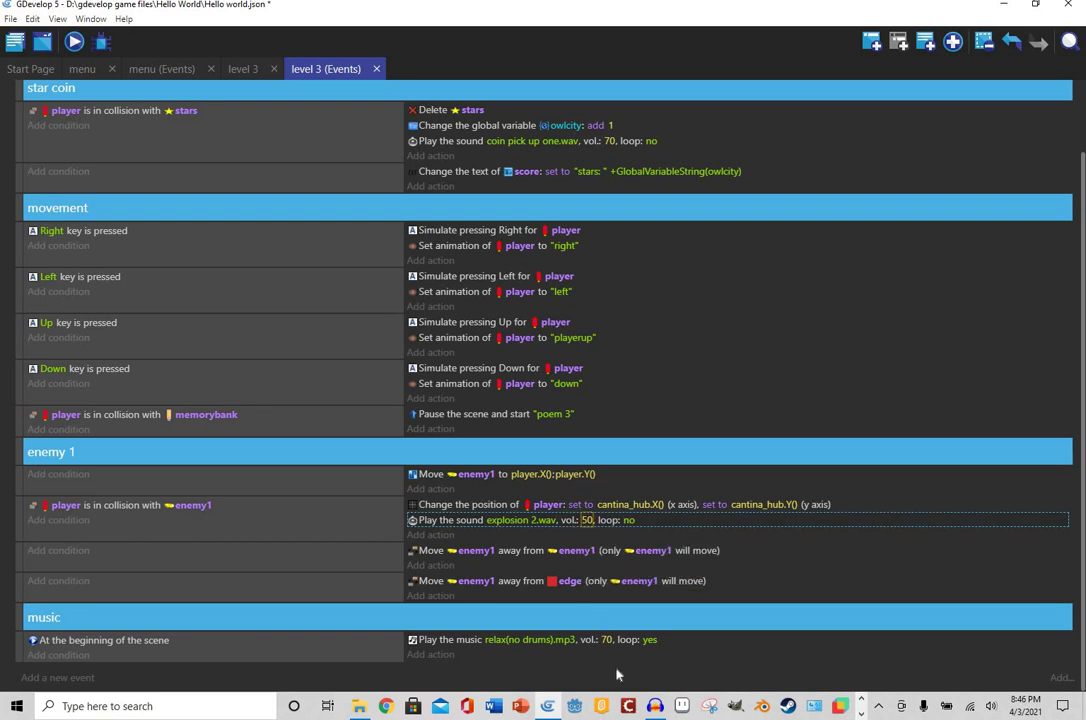
- Preview level 3, steer the ship to collect stars and reach the memory bank that opens the poem, and close the preview
{"action": "left_click", "coordinate": [78, 45]}
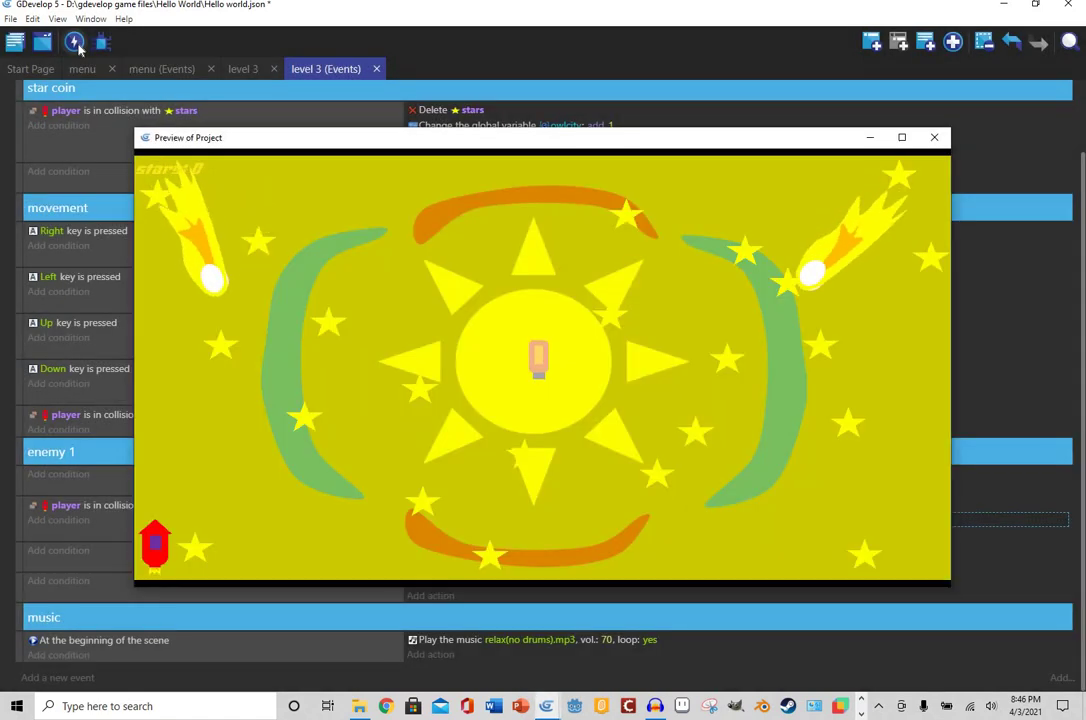
{"action": "key", "text": "Right"}
{"action": "key", "text": "Up"}
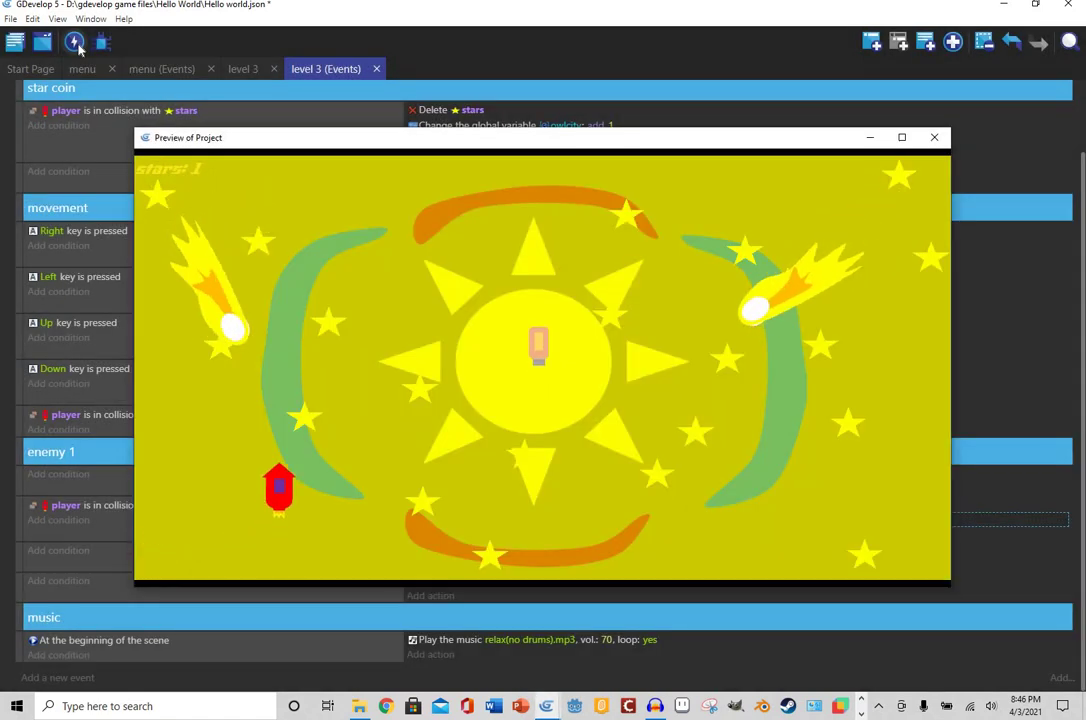
{"action": "key", "text": "Right"}
{"action": "key", "text": "Up"}
{"action": "key", "text": "Right"}
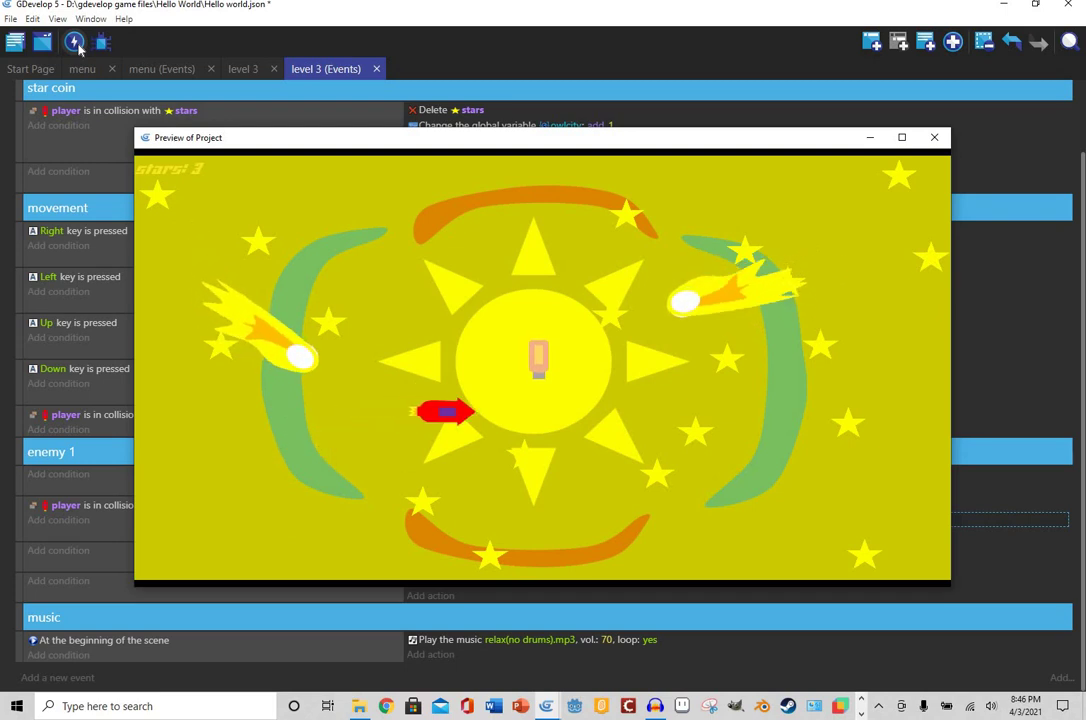
{"action": "key", "text": "Down"}
{"action": "key", "text": "Left"}
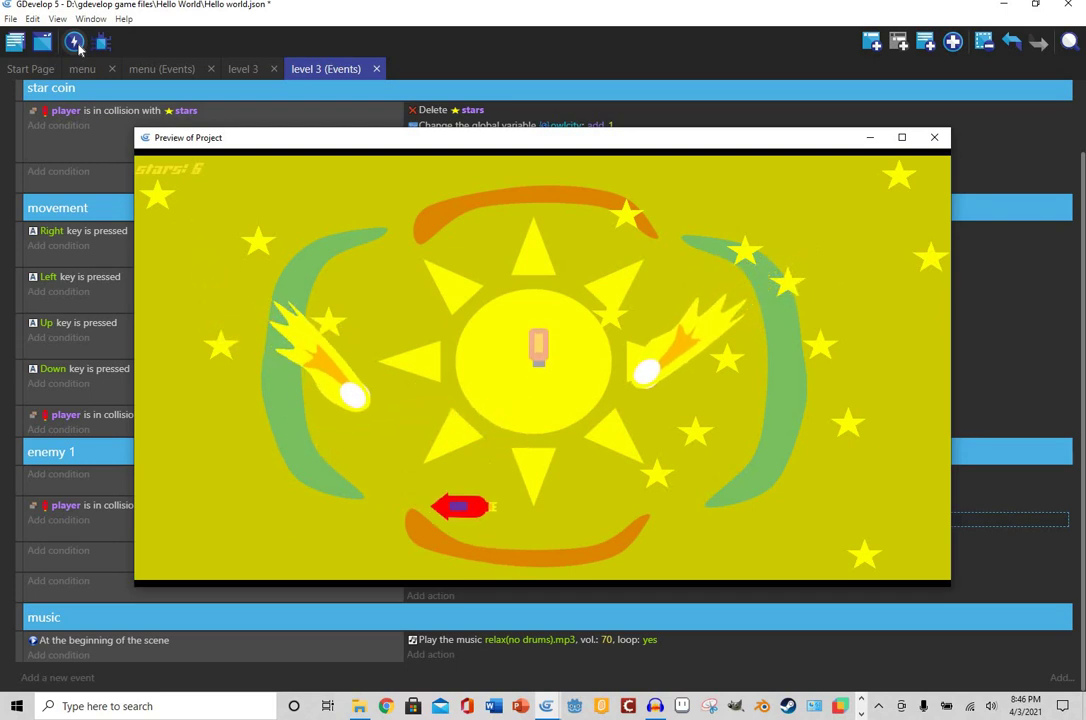
{"action": "key", "text": "Up"}
{"action": "key", "text": "Right"}
{"action": "key", "text": "Up"}
{"action": "key", "text": "Right"}
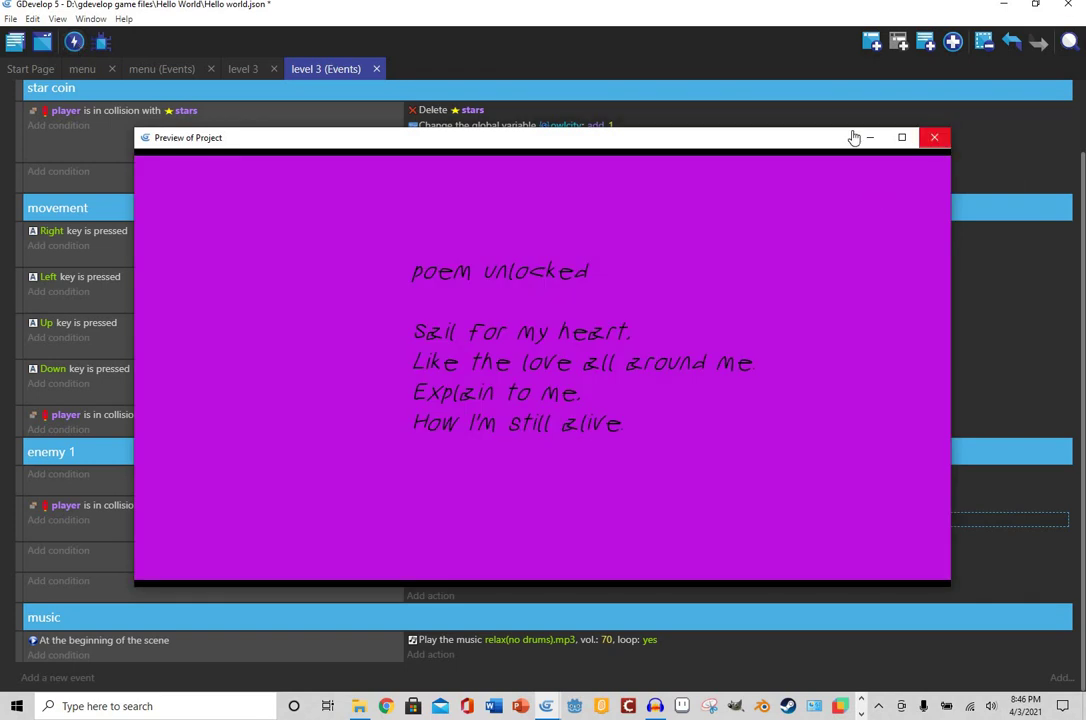
{"action": "left_click", "coordinate": [934, 137]}
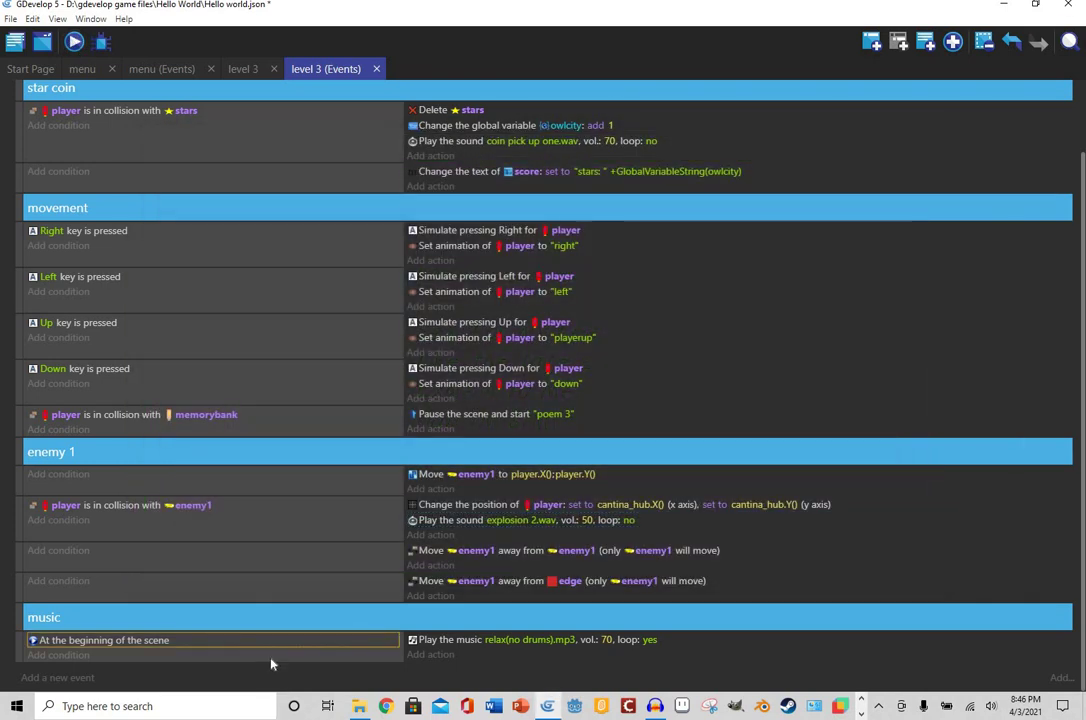
- Copy the music event at the end of level 3's events and open the poem 3 scene
{"action": "right_click", "coordinate": [272, 654]}
{"action": "left_click", "coordinate": [336, 419]}
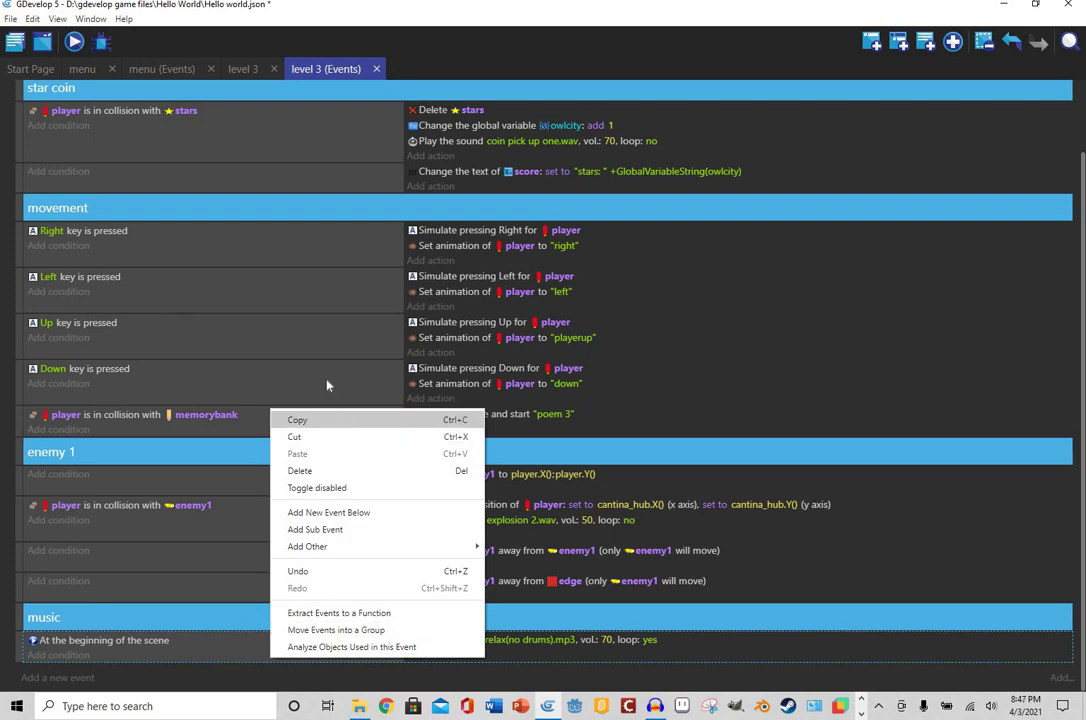
{"action": "left_click", "coordinate": [14, 44]}
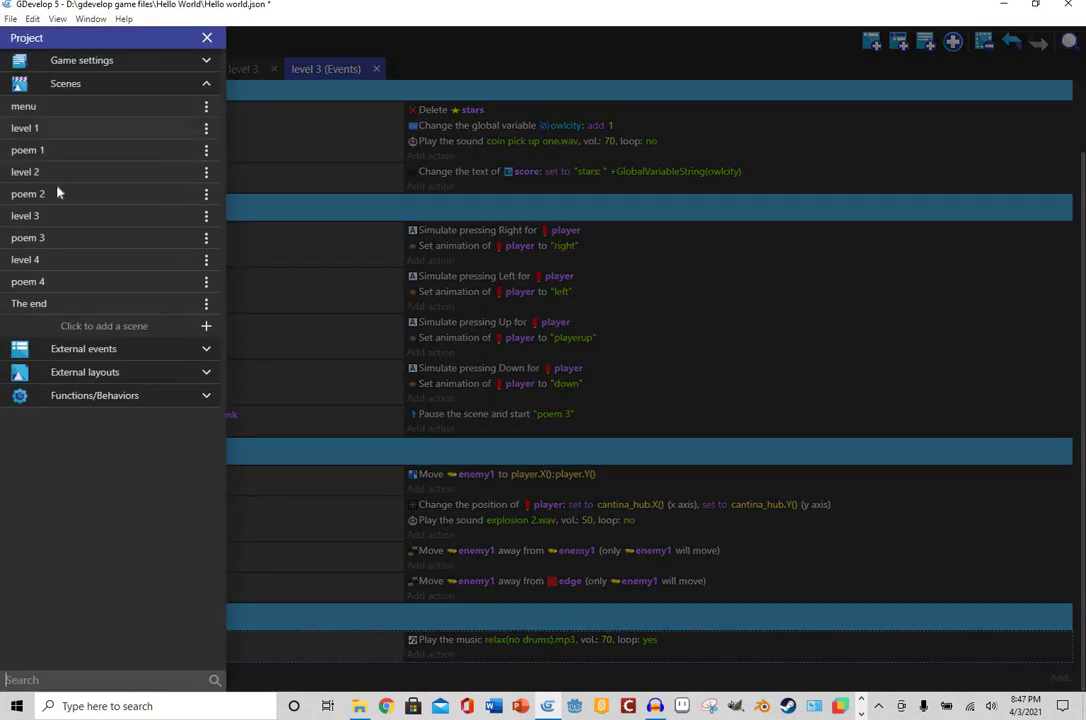
{"action": "left_click", "coordinate": [55, 236]}
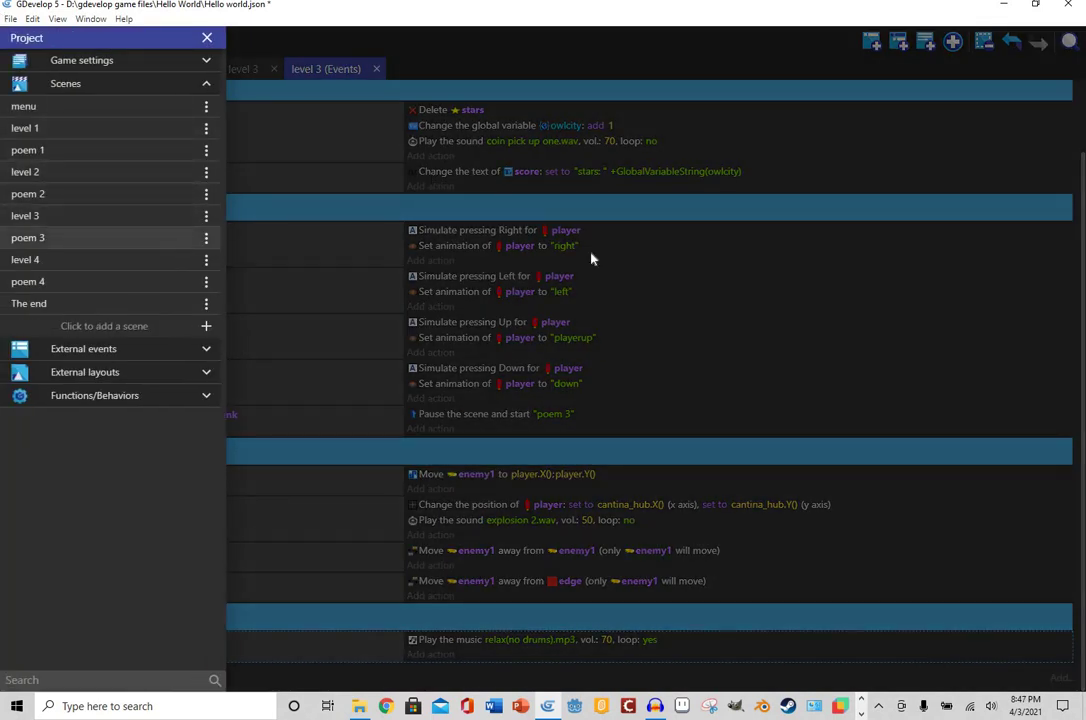
- Switch to Audacity and close the Slow down project without saving it
{"action": "left_click", "coordinate": [658, 708]}
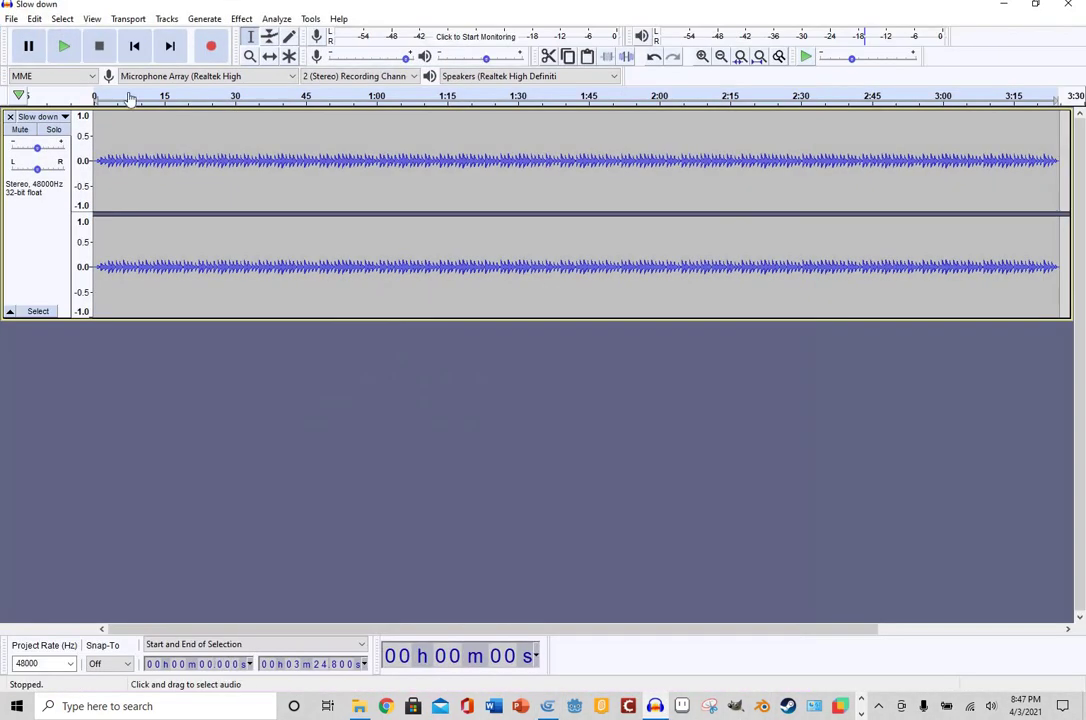
{"action": "left_click", "coordinate": [11, 19]}
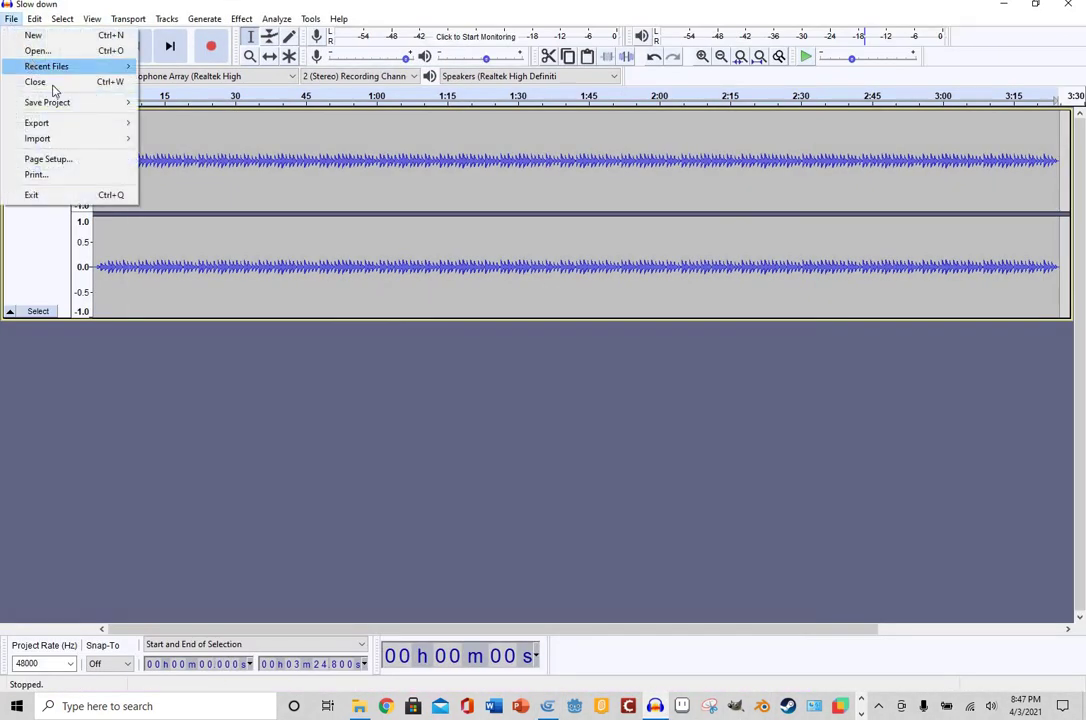
{"action": "key", "text": "Return"}
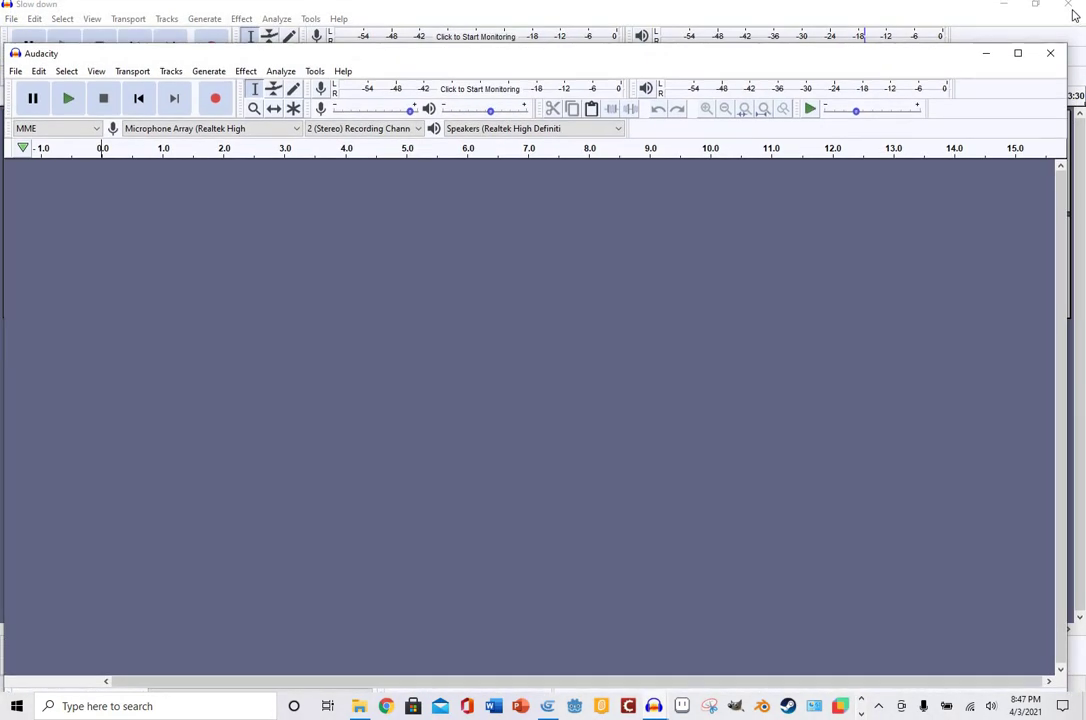
{"action": "left_click", "coordinate": [1071, 8]}
{"action": "left_click", "coordinate": [533, 345]}
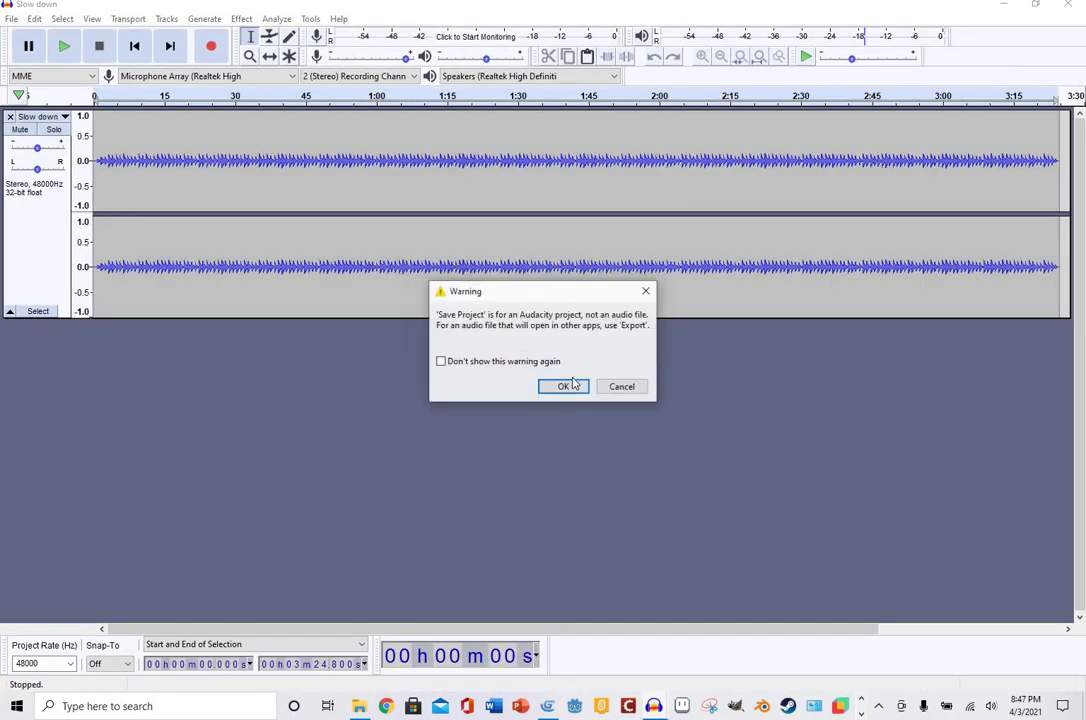
{"action": "left_click", "coordinate": [570, 385]}
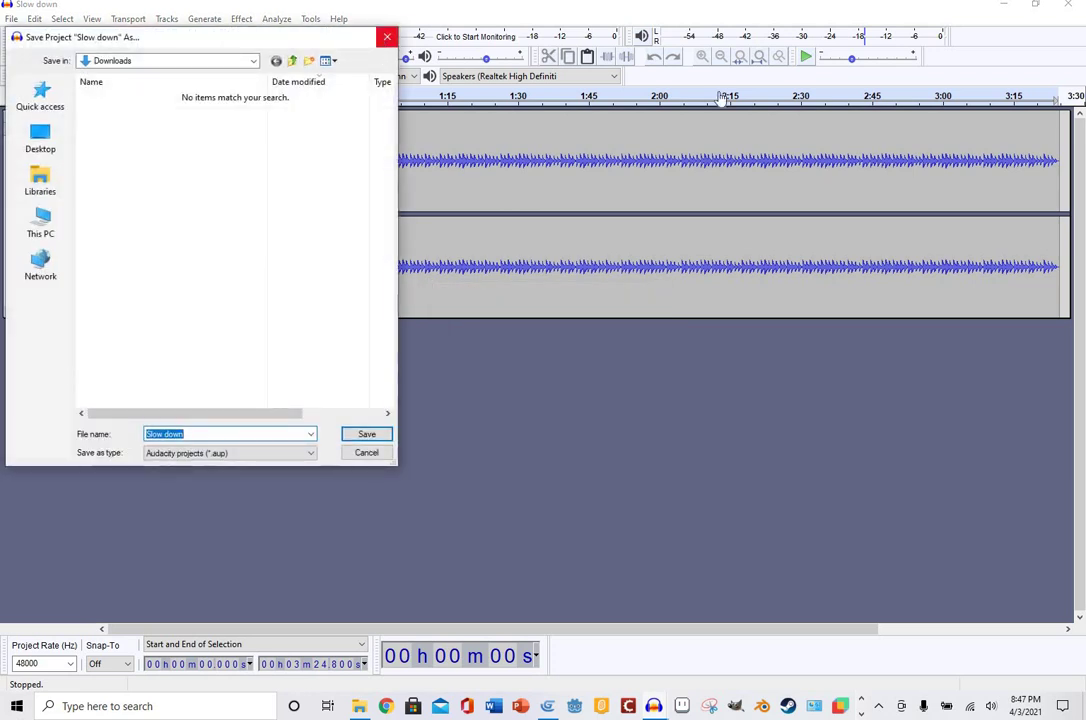
{"action": "left_click", "coordinate": [385, 38]}
{"action": "left_click", "coordinate": [1070, 4]}
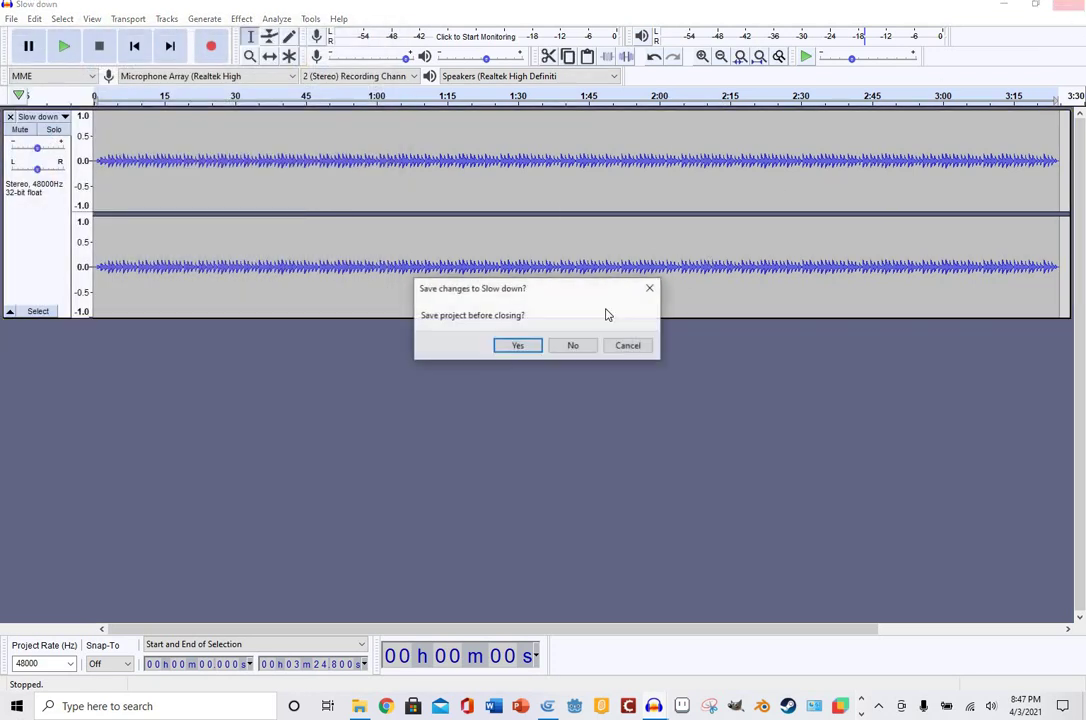
{"action": "left_click", "coordinate": [594, 350]}
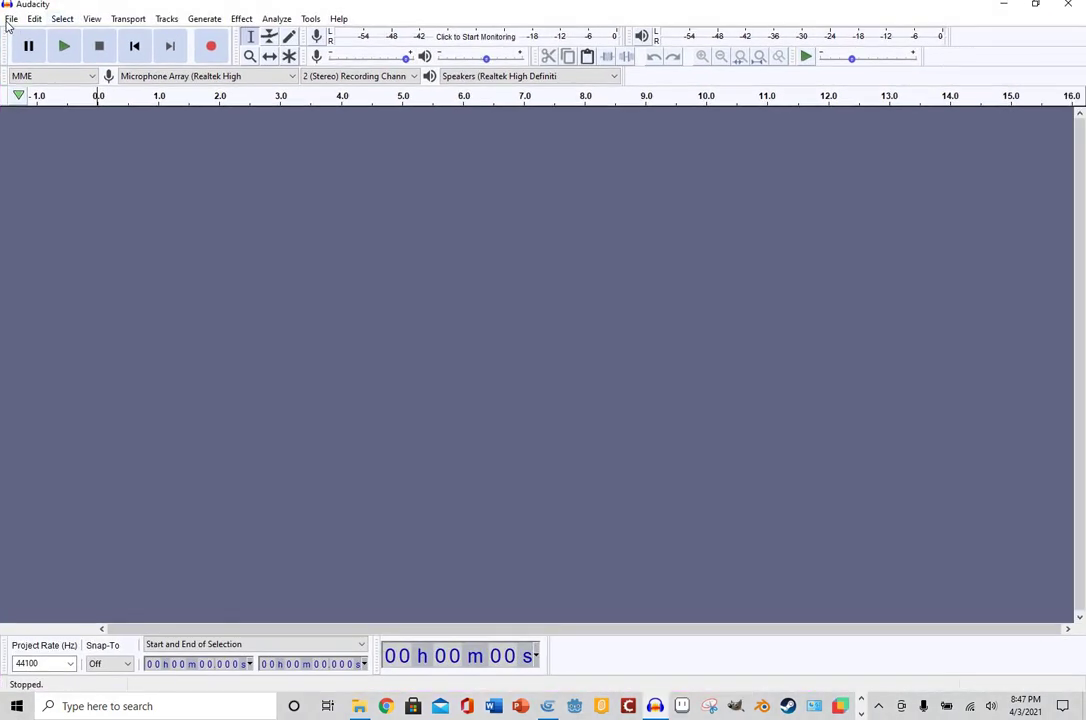
- Import the relax(no drums) MP3 from the misc folder of home made music, under Game music on USB Drive (D:)
{"action": "left_click", "coordinate": [10, 19]}
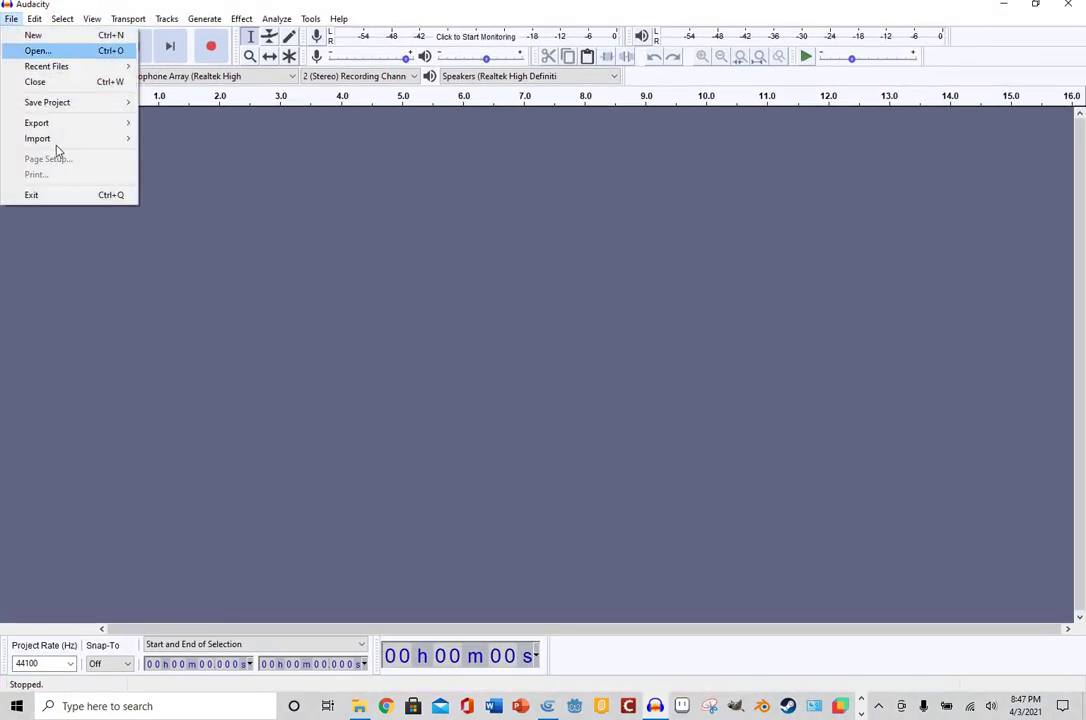
{"action": "mouse_move", "coordinate": [58, 139]}
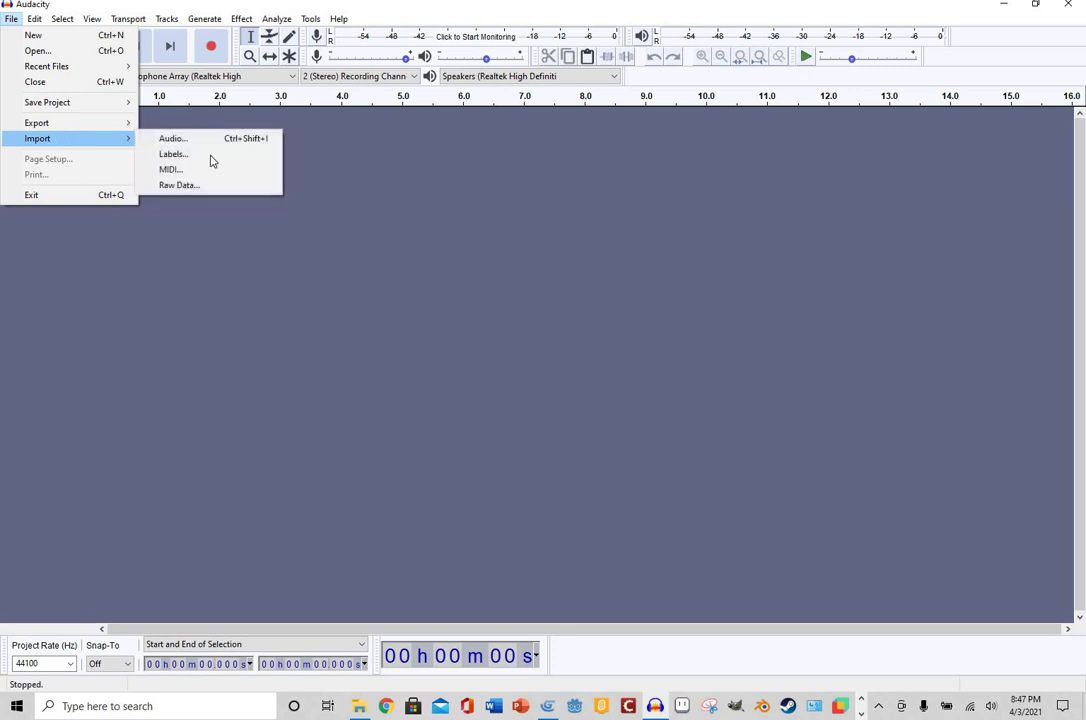
{"action": "left_click", "coordinate": [200, 139]}
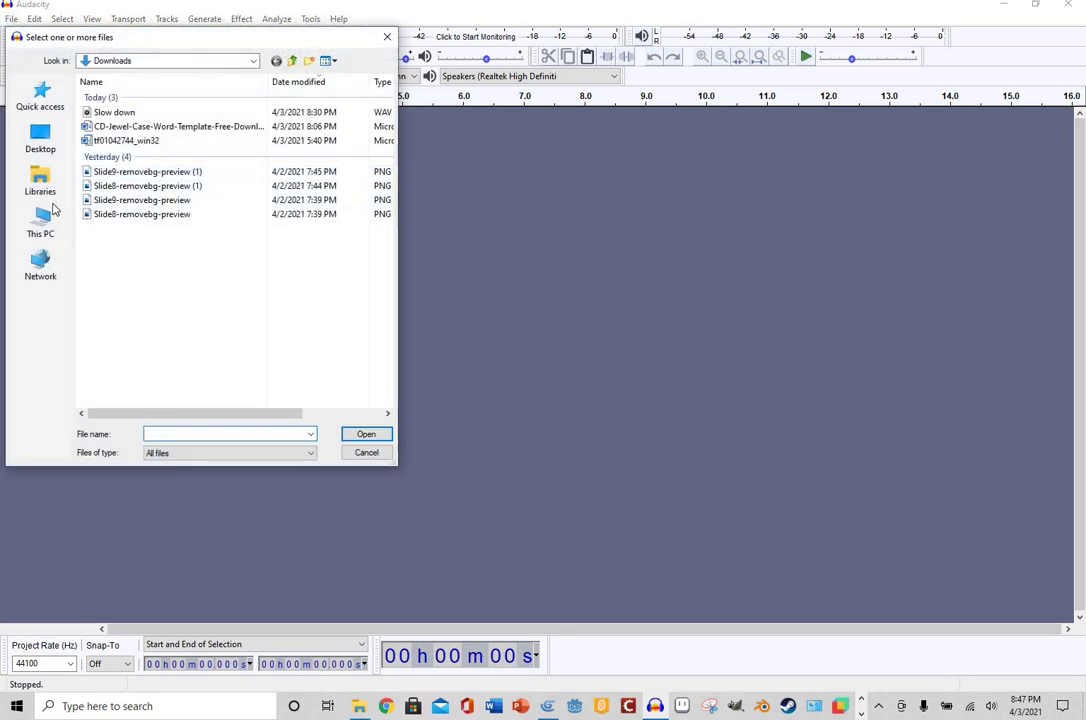
{"action": "left_click", "coordinate": [55, 215]}
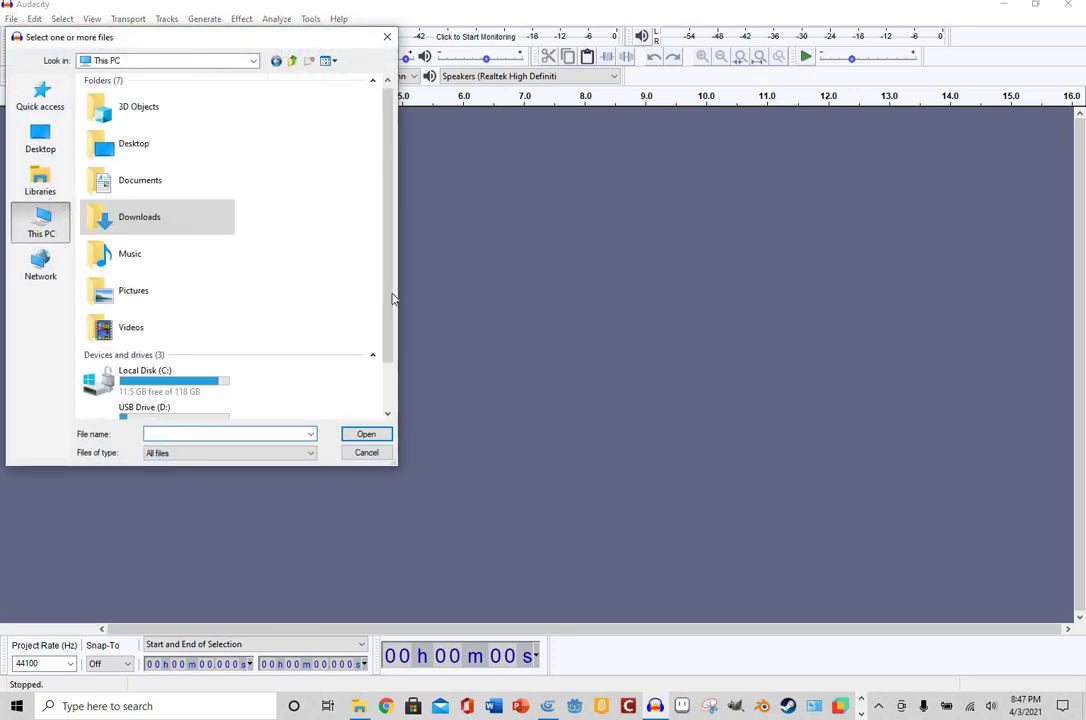
{"action": "scroll", "coordinate": [215, 370], "scroll_direction": "down", "scroll_amount": 2}
{"action": "double_click", "coordinate": [215, 370]}
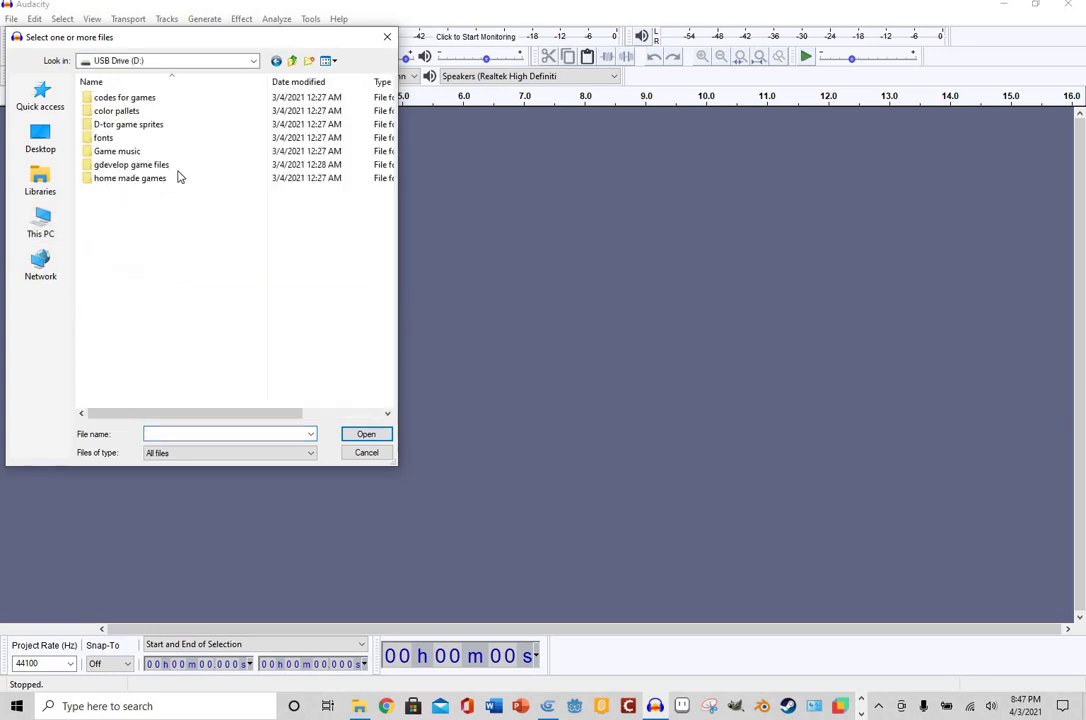
{"action": "double_click", "coordinate": [166, 151]}
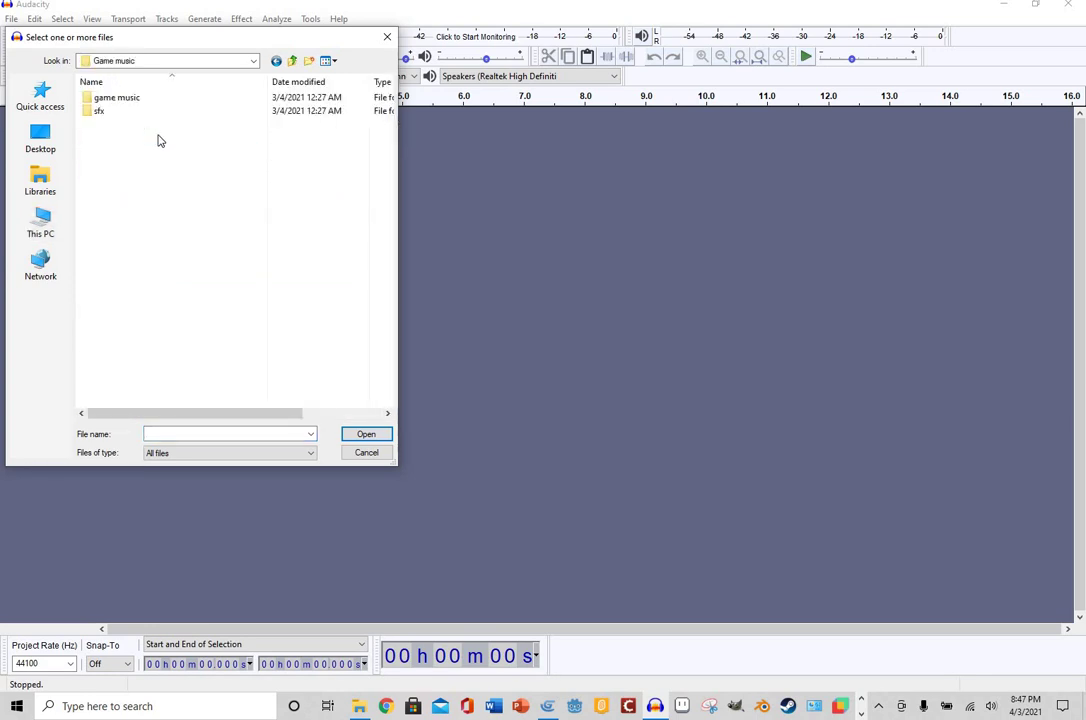
{"action": "double_click", "coordinate": [143, 101]}
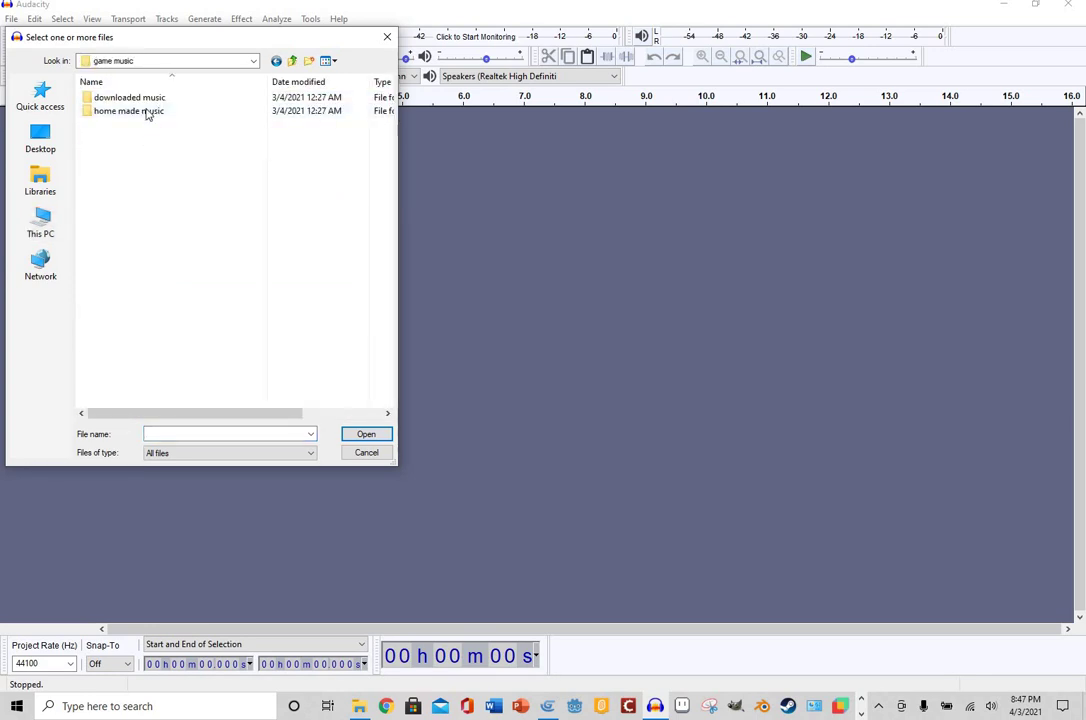
{"action": "left_click", "coordinate": [143, 114]}
{"action": "key", "text": "Return"}
{"action": "double_click", "coordinate": [141, 123]}
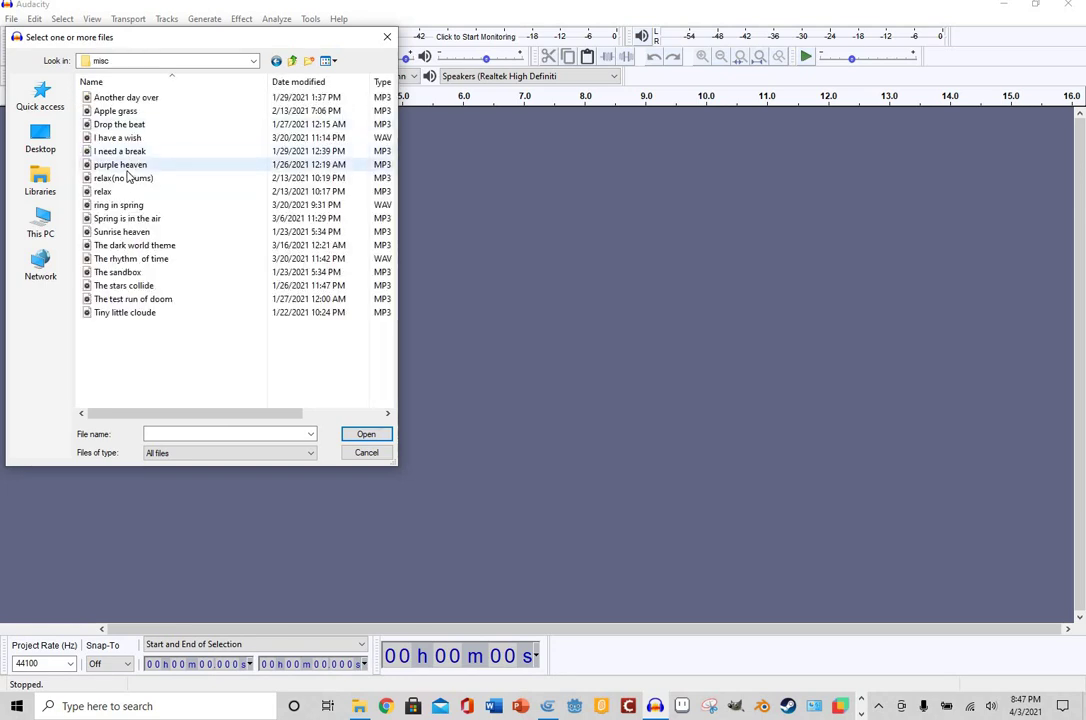
{"action": "left_click", "coordinate": [135, 165]}
{"action": "left_click", "coordinate": [141, 178]}
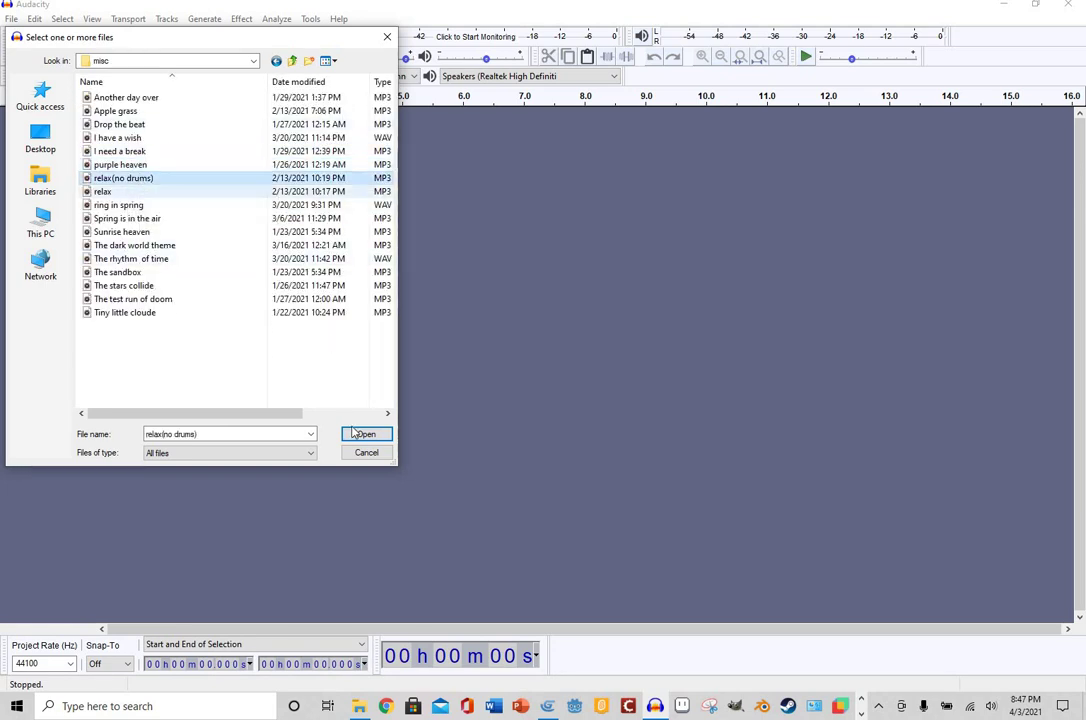
{"action": "left_click", "coordinate": [365, 434]}
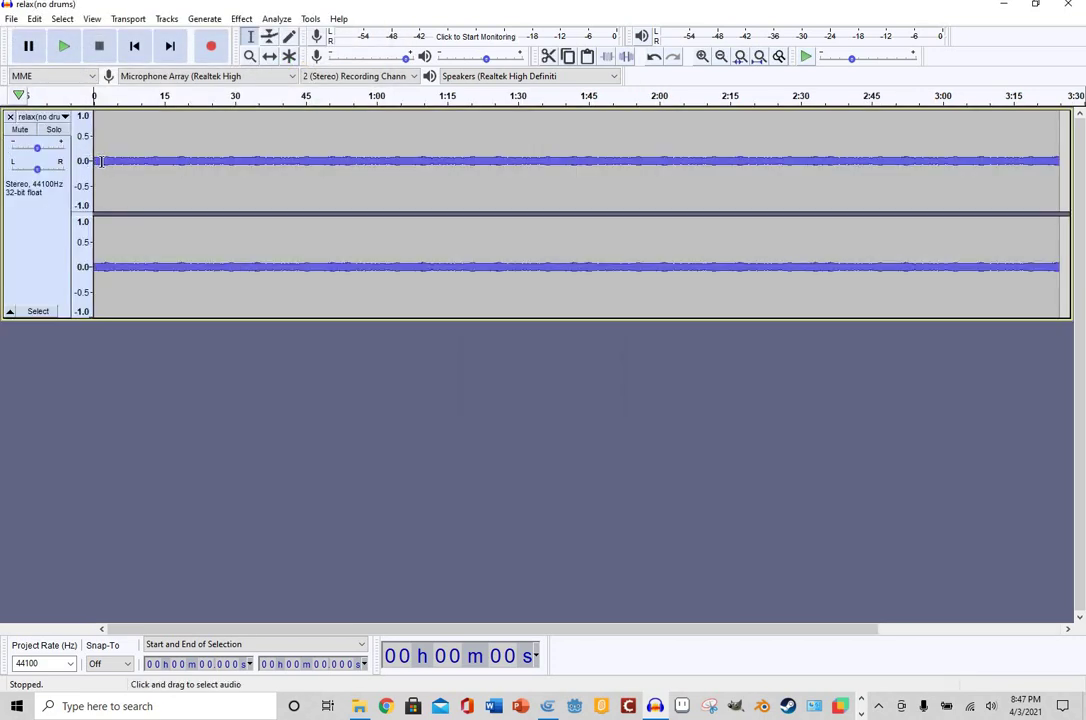
- Apply a Fade In to about the first 2.5 seconds of the relax(no drums) track
{"action": "left_click_drag", "start_coordinate": [93, 168], "coordinate": [105, 172]}
{"action": "left_click", "coordinate": [241, 18]}
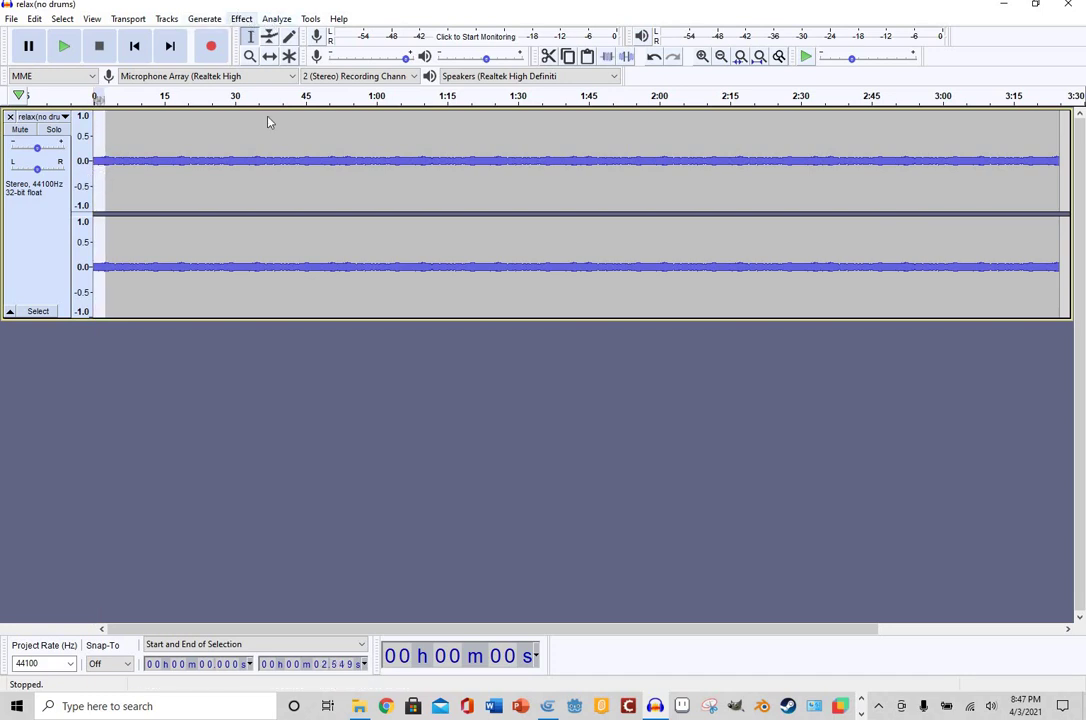
{"action": "left_click", "coordinate": [308, 226]}
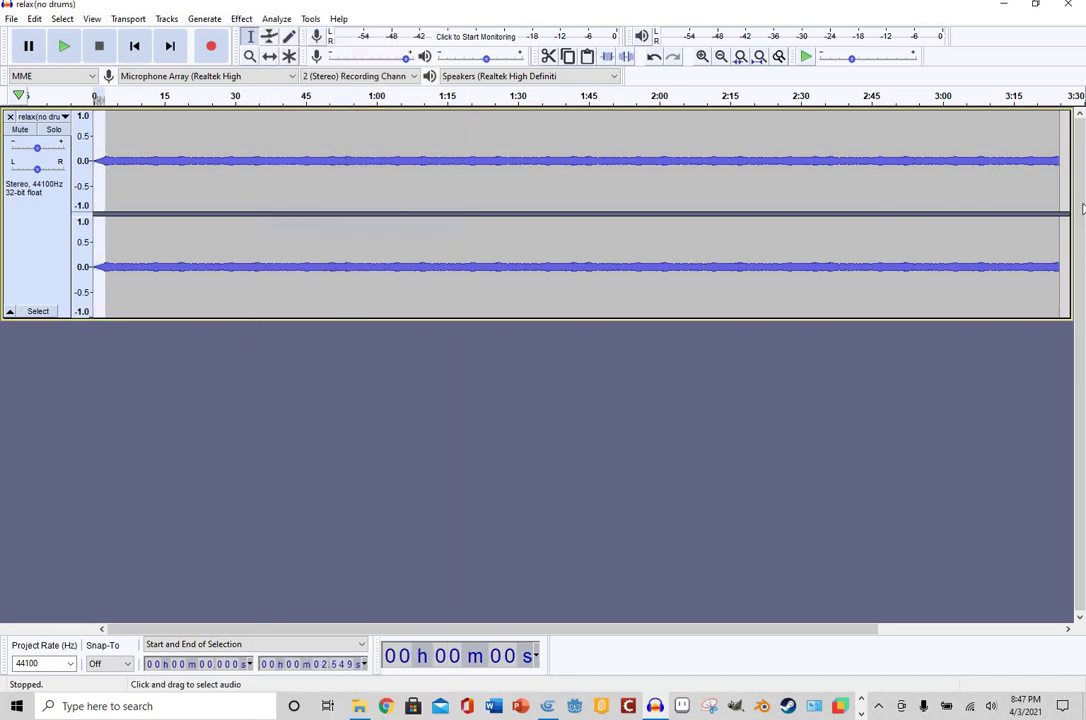
- Apply a Fade Out to about the last 2.1 seconds of the relax(no drums) track
{"action": "left_click_drag", "start_coordinate": [1057, 180], "coordinate": [1049, 180]}
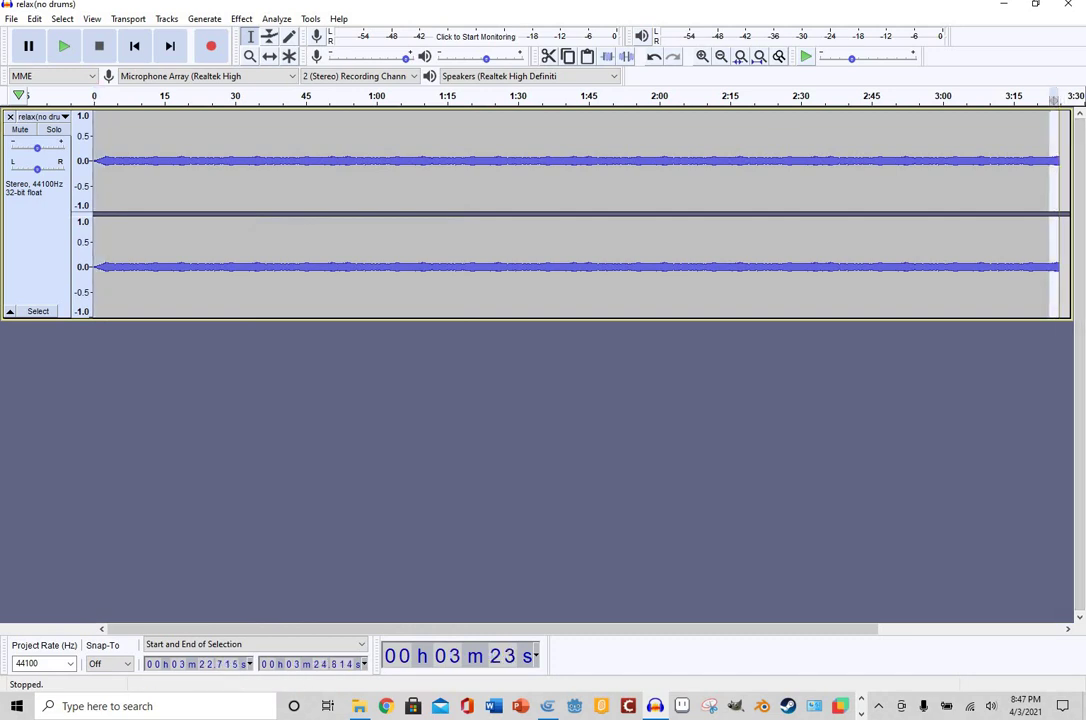
{"action": "left_click", "coordinate": [241, 18]}
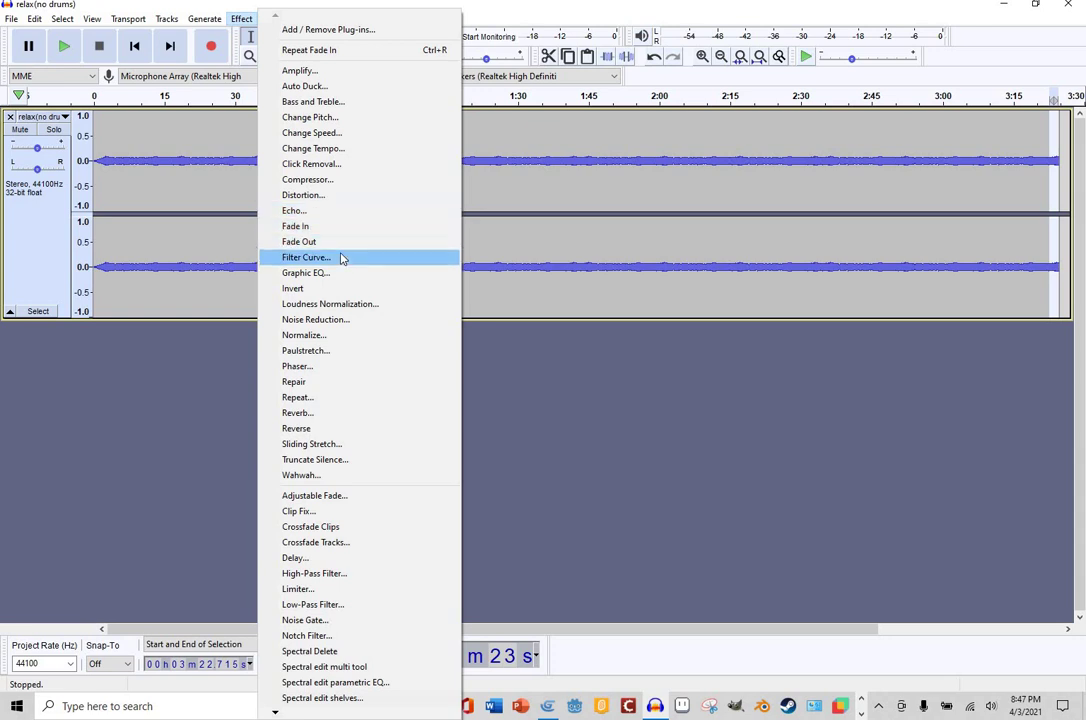
{"action": "left_click", "coordinate": [342, 254]}
{"action": "left_click", "coordinate": [772, 491]}
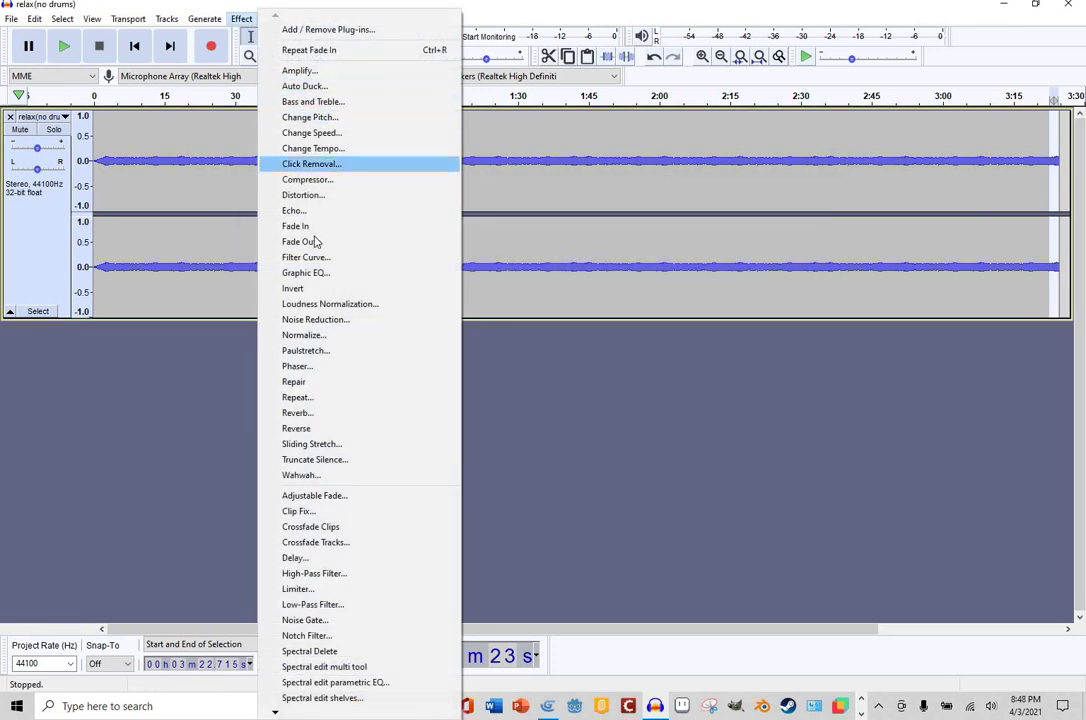
{"action": "left_click", "coordinate": [315, 241]}
{"action": "left_click", "coordinate": [468, 422]}
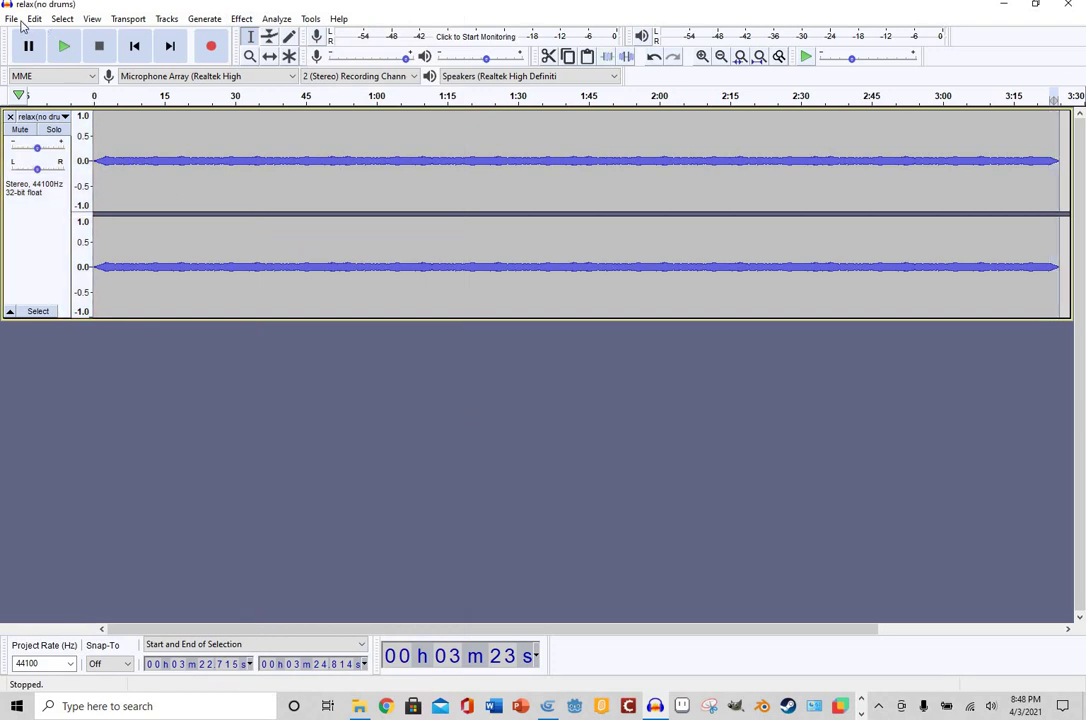
- Export the faded track as a WAV file named relax(no drums) on the Desktop, leaving the metadata tags empty
{"action": "left_click", "coordinate": [14, 19]}
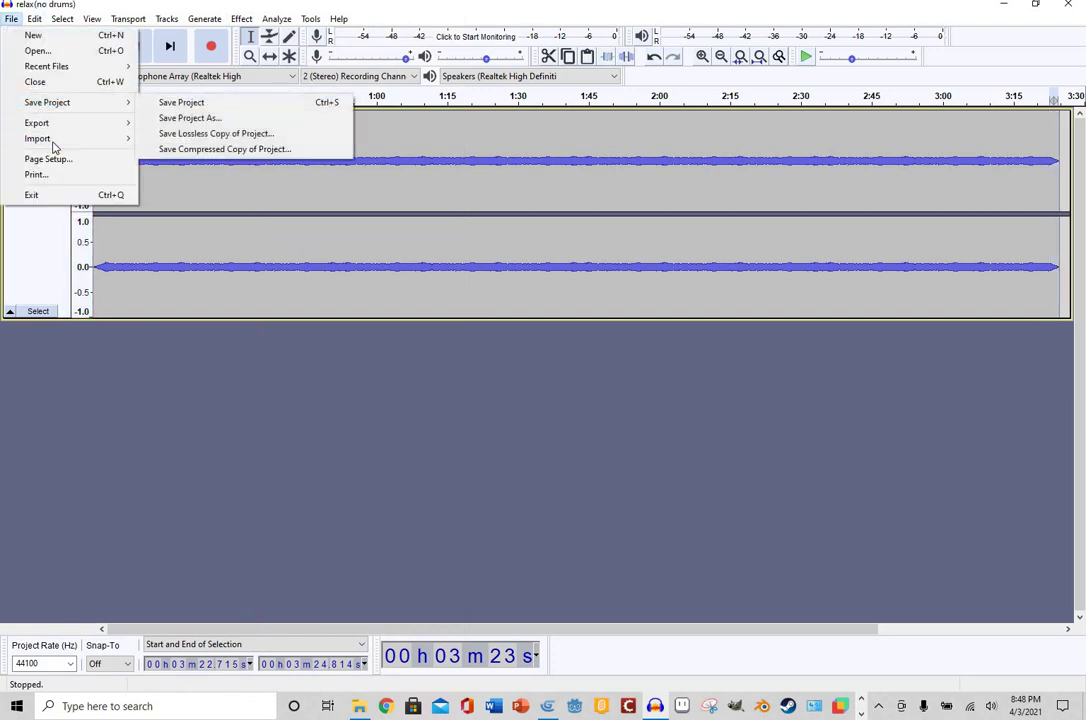
{"action": "mouse_move", "coordinate": [60, 122]}
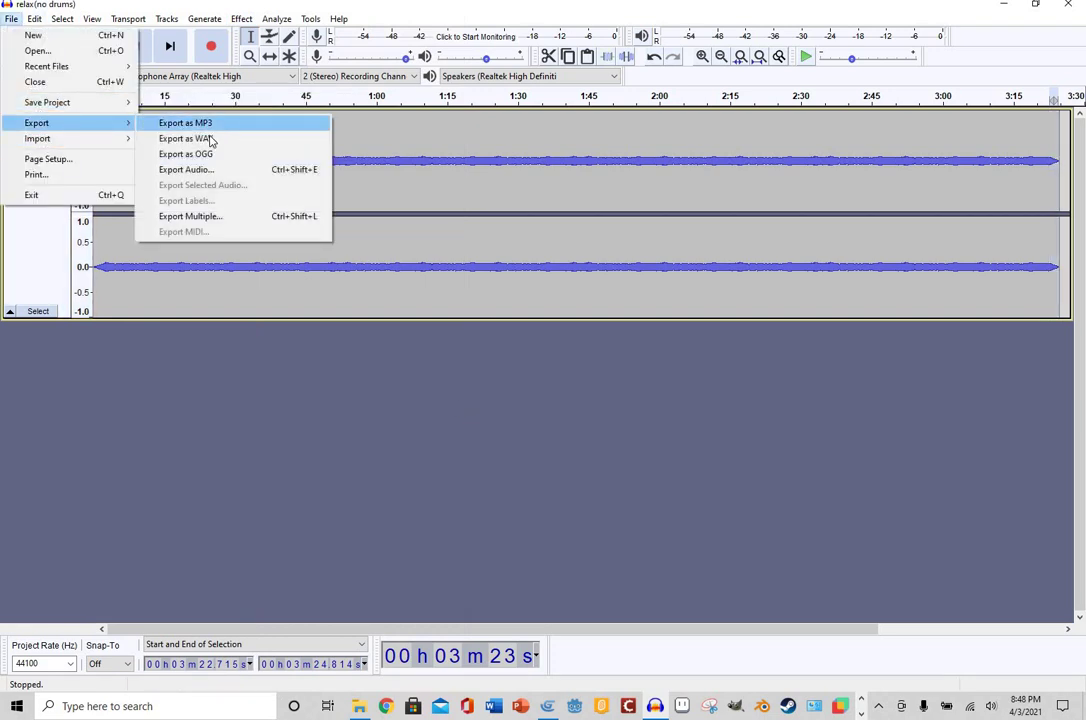
{"action": "left_click", "coordinate": [213, 138]}
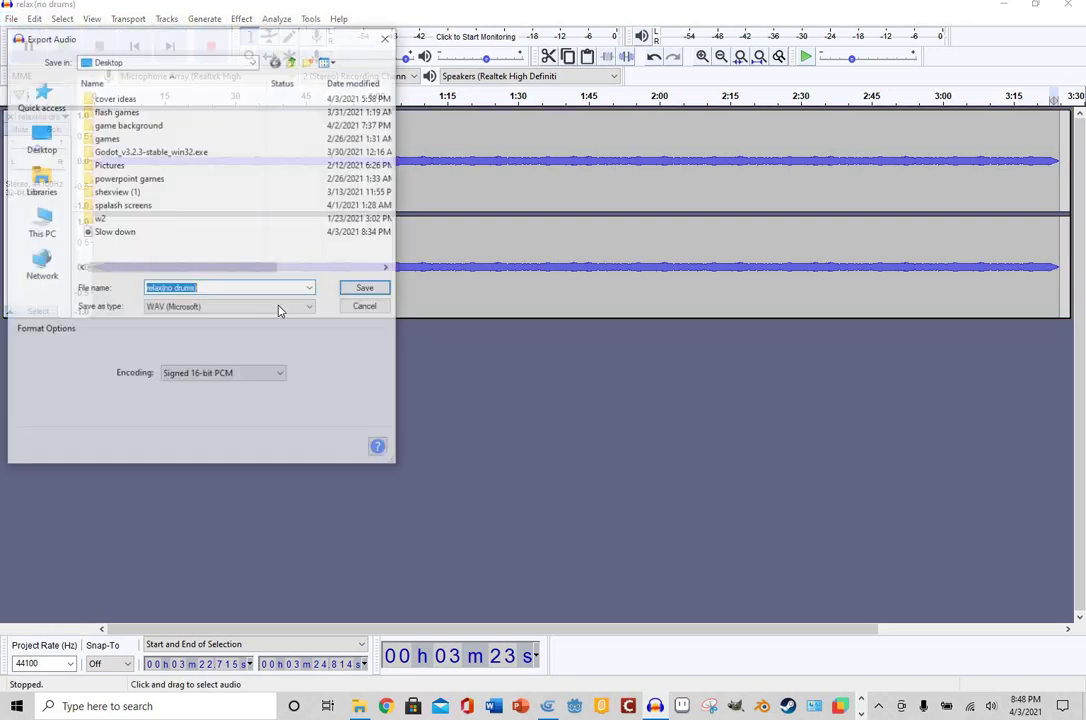
{"action": "left_click", "coordinate": [386, 290]}
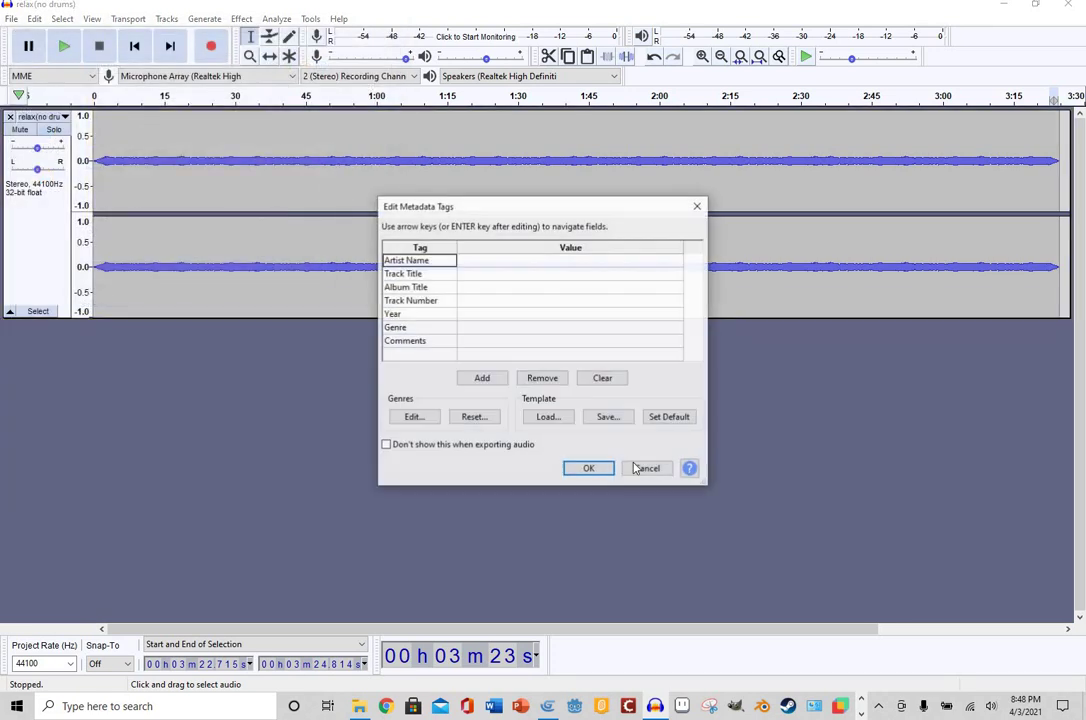
{"action": "left_click", "coordinate": [590, 469]}
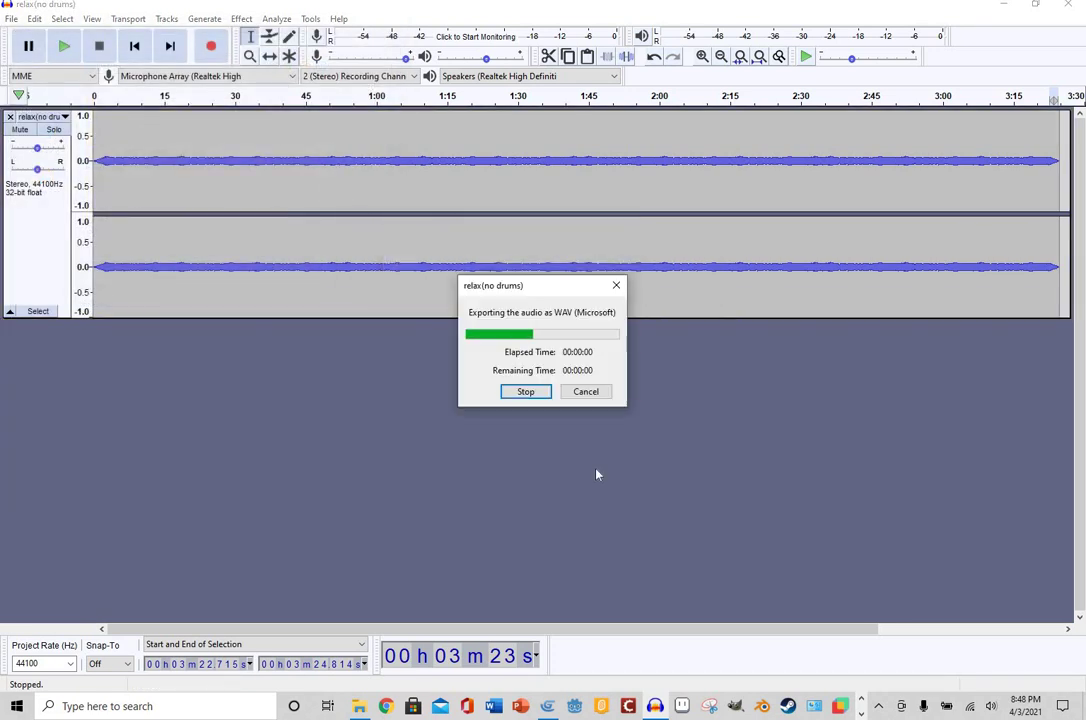
- Switch to GDevelop, try replacing level 3's music file with the Desktop's relax(no drums), copied into the project folder, and preview the level
{"action": "left_click", "coordinate": [548, 706]}
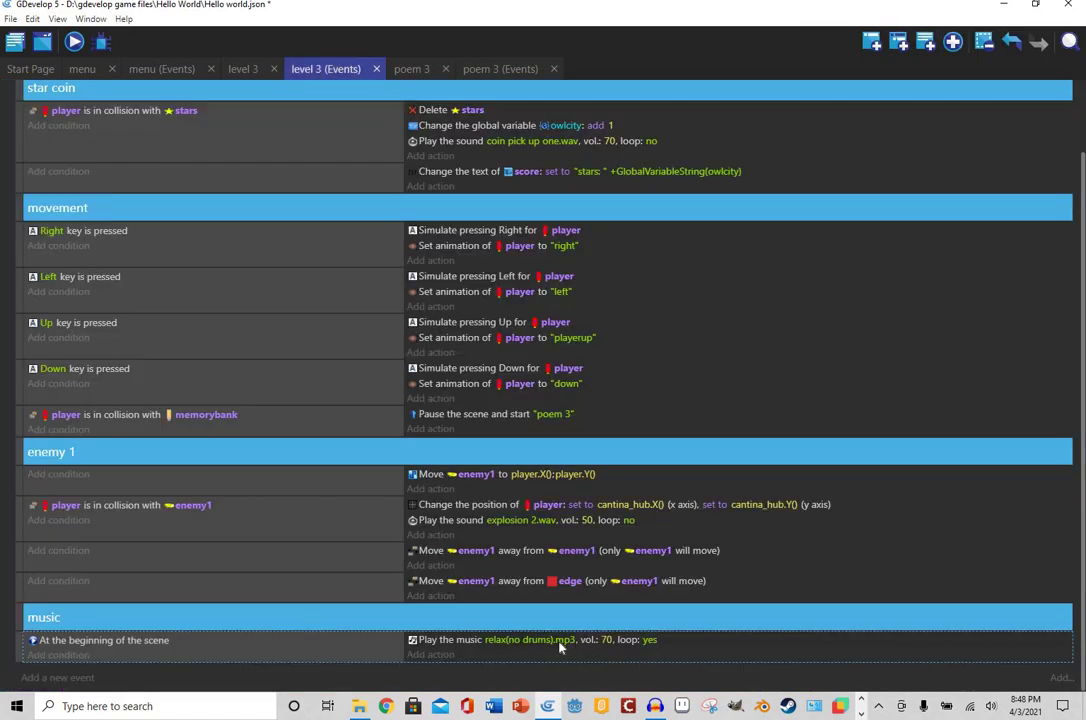
{"action": "left_click", "coordinate": [560, 642]}
{"action": "left_click", "coordinate": [565, 647]}
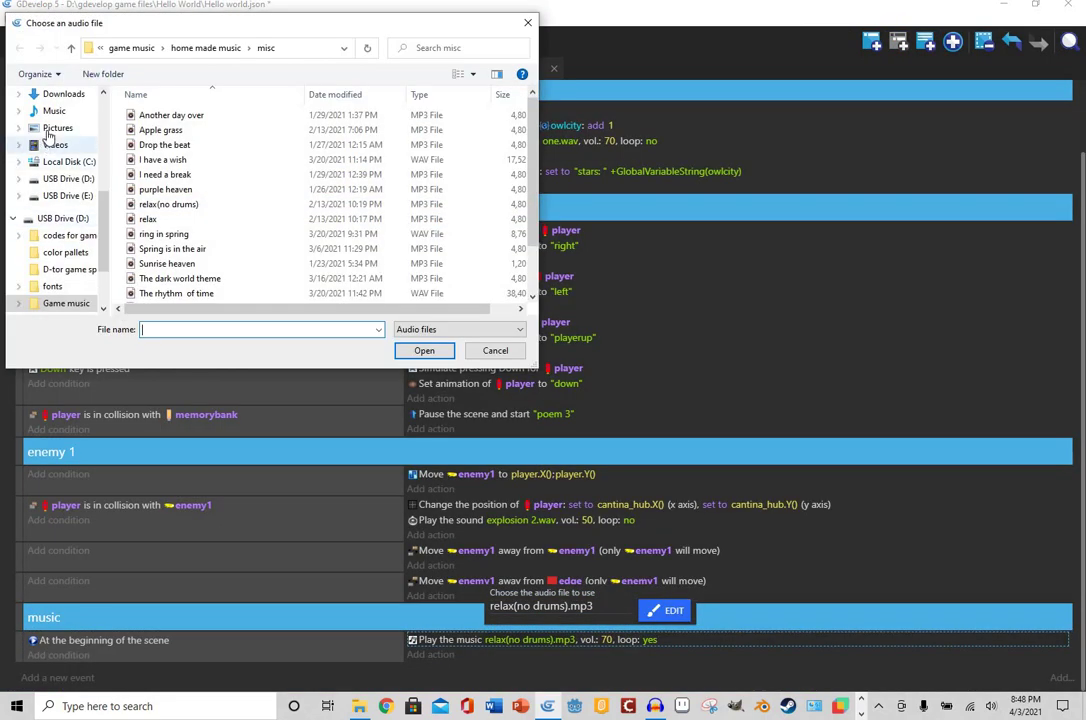
{"action": "scroll", "coordinate": [52, 148], "scroll_direction": "up", "scroll_amount": 2}
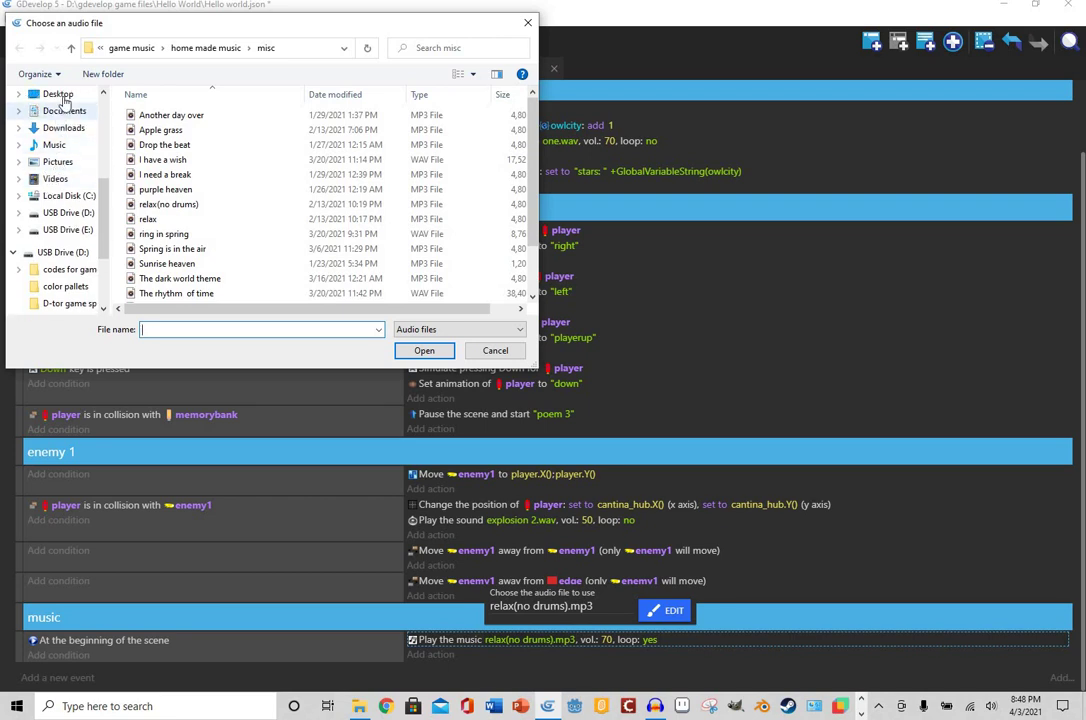
{"action": "left_click", "coordinate": [57, 94]}
{"action": "left_click", "coordinate": [386, 200]}
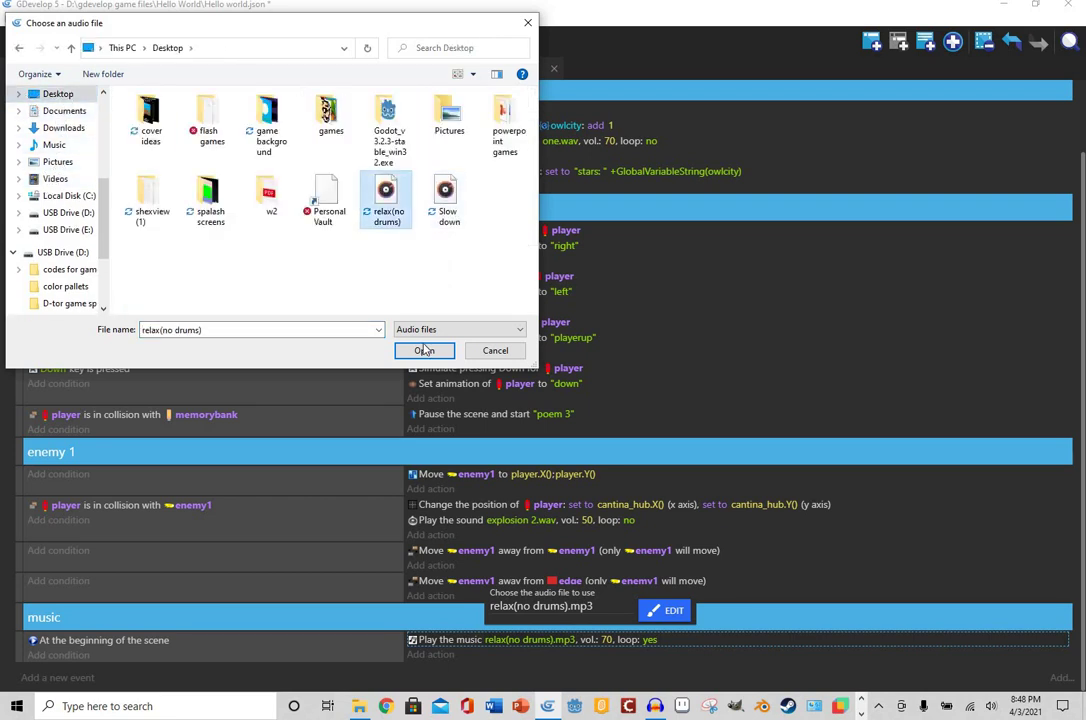
{"action": "left_click", "coordinate": [424, 350]}
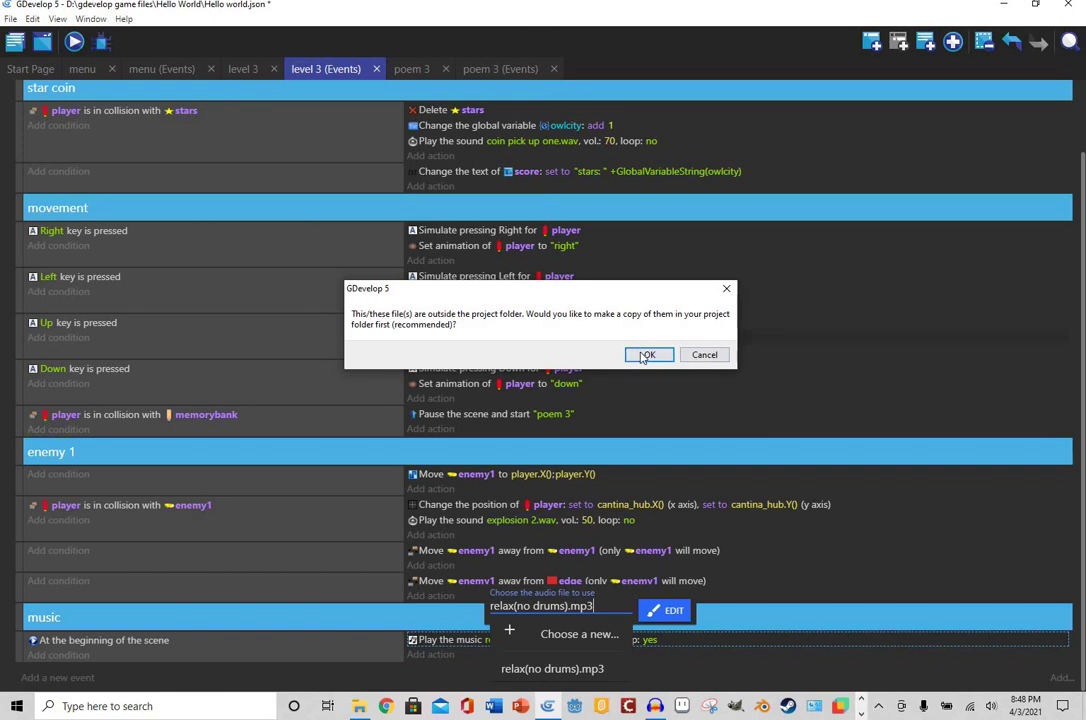
{"action": "left_click", "coordinate": [643, 356]}
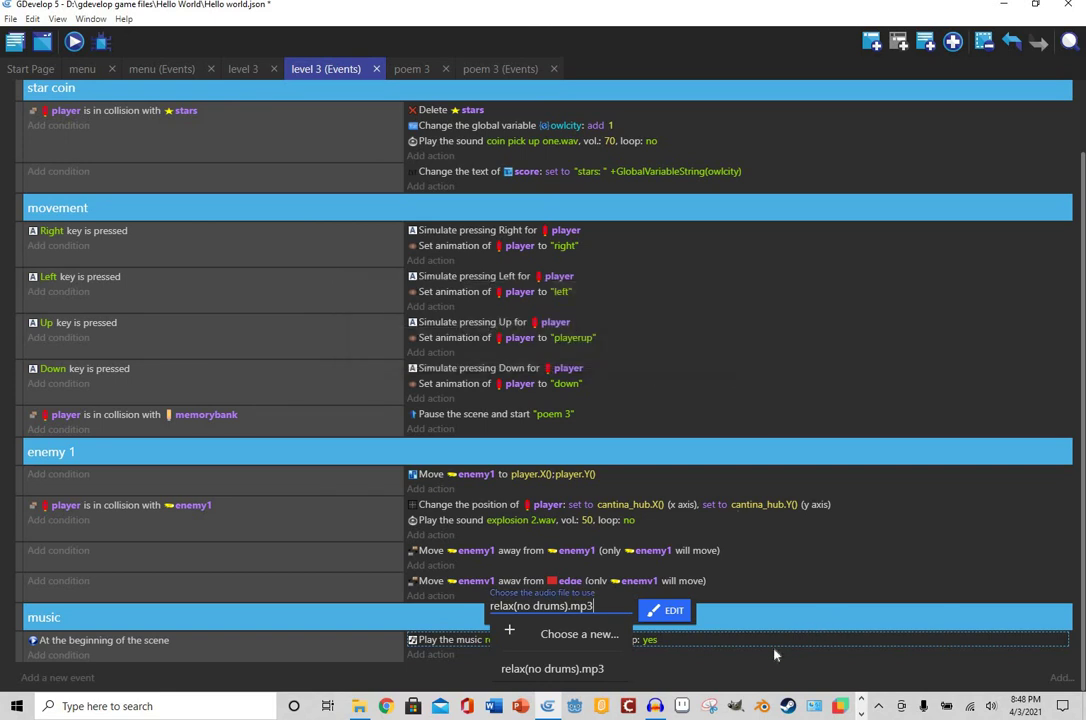
{"action": "left_click", "coordinate": [740, 691]}
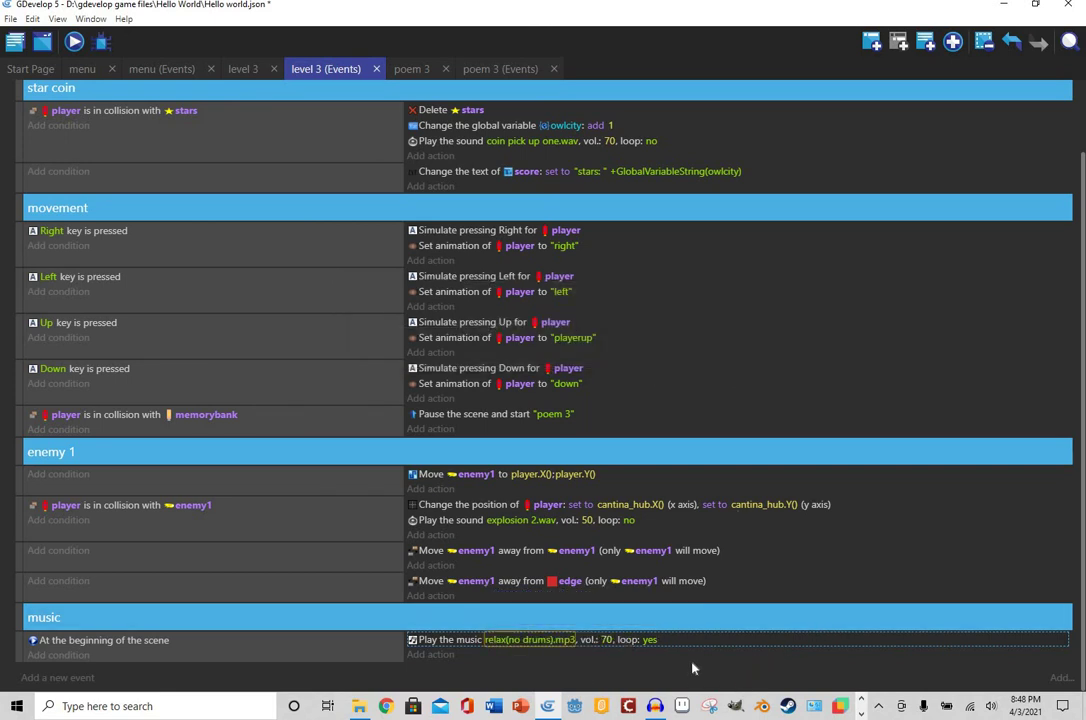
{"action": "left_click", "coordinate": [73, 42]}
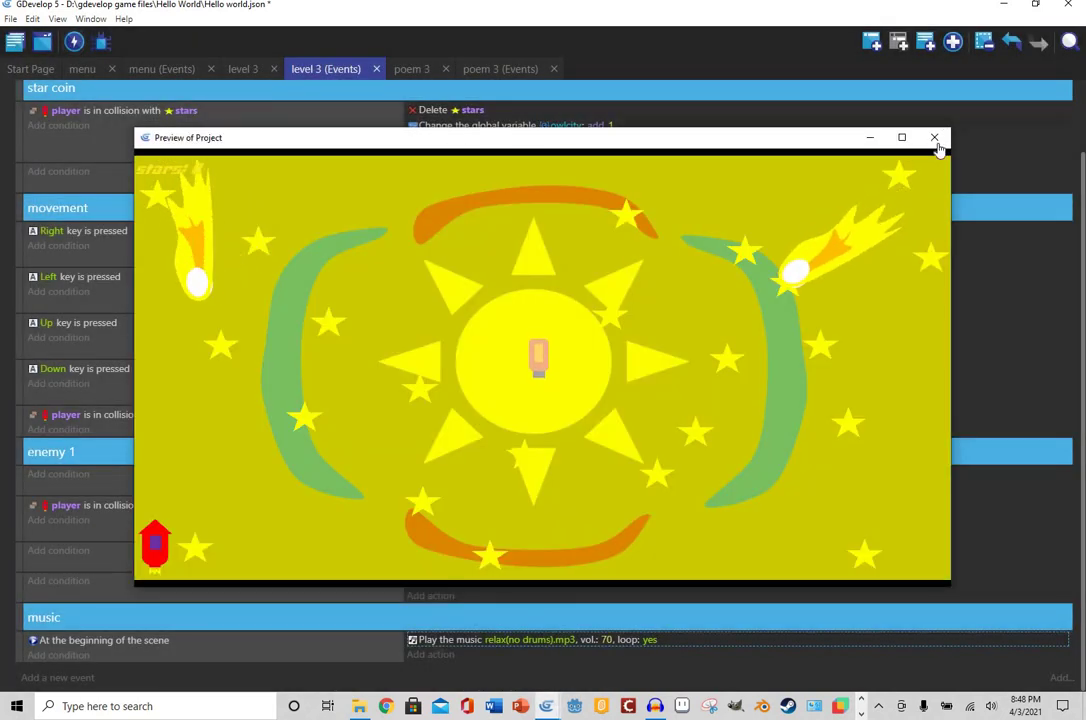
{"action": "left_click", "coordinate": [935, 137]}
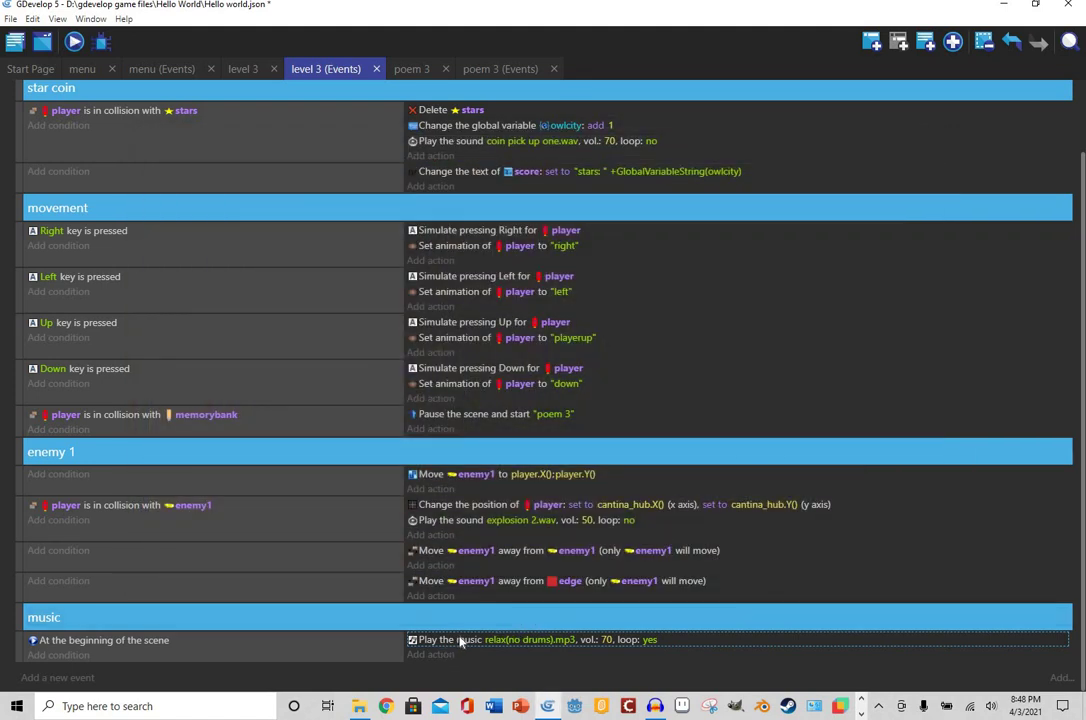
- Replace level 3's music action with a Play a music file action using the Desktop's relax(no drums) WAV, copied into the project folder
{"action": "key", "text": "Delete"}
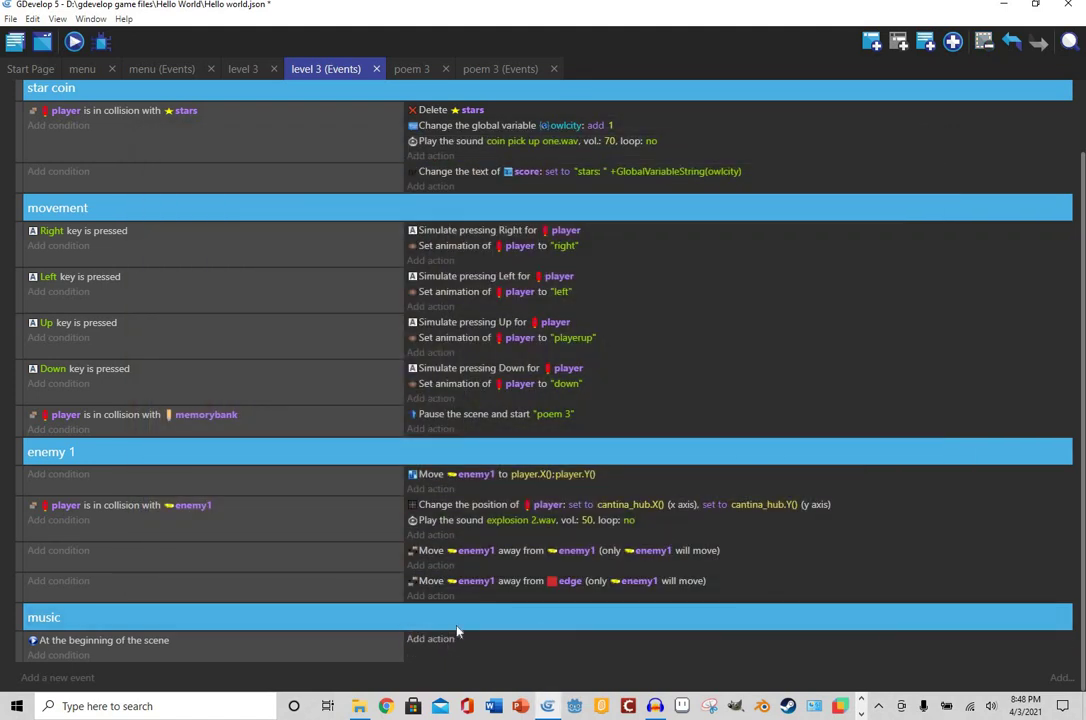
{"action": "left_click", "coordinate": [440, 639]}
{"action": "type", "text": "play"}
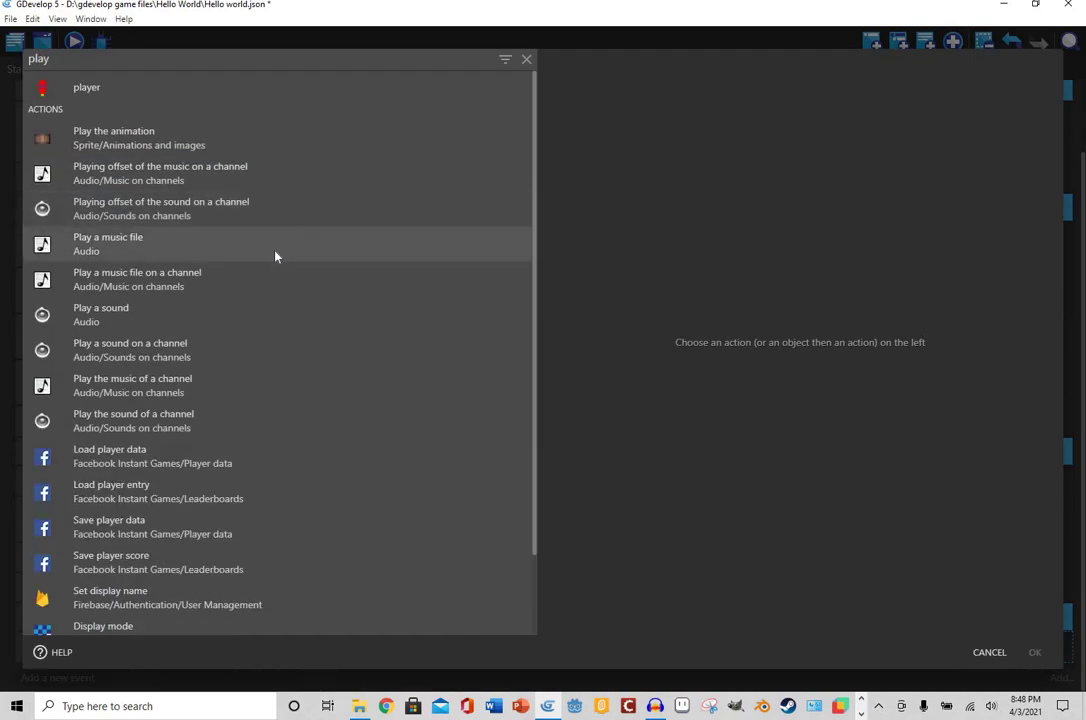
{"action": "left_click", "coordinate": [330, 250]}
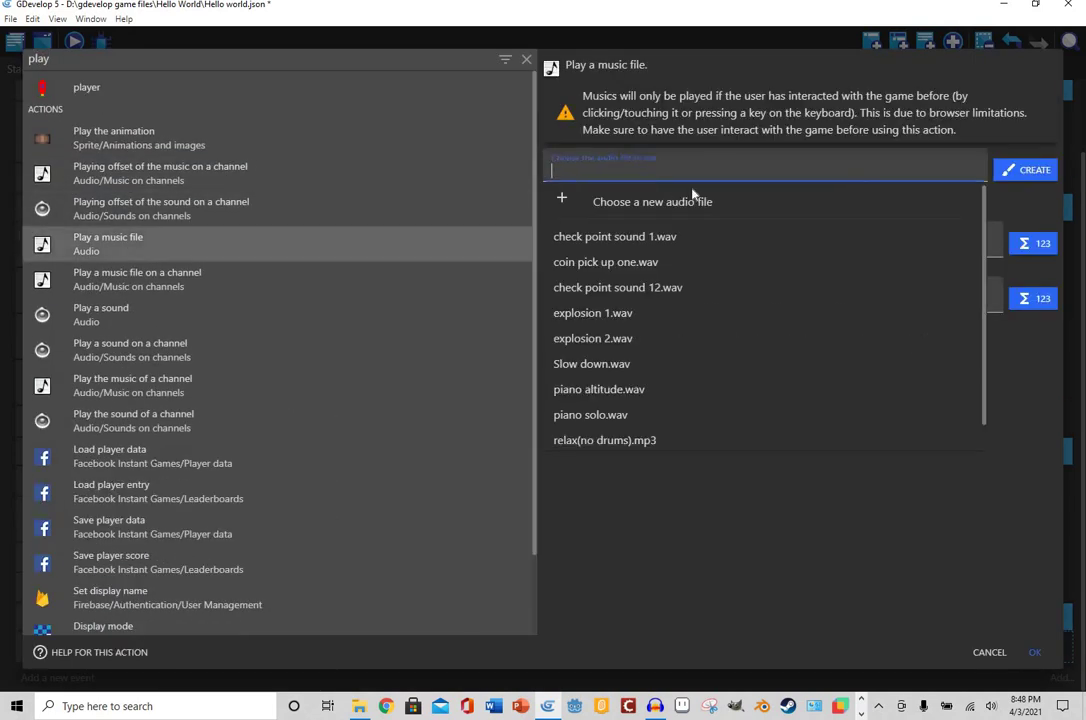
{"action": "left_click", "coordinate": [683, 208]}
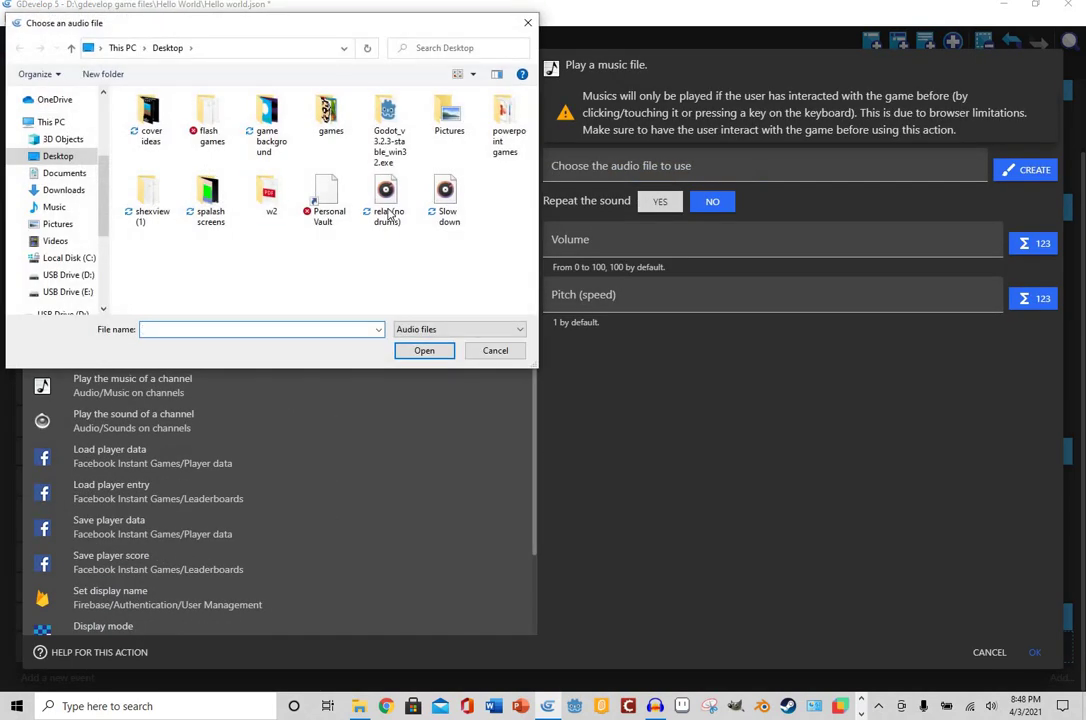
{"action": "double_click", "coordinate": [389, 210]}
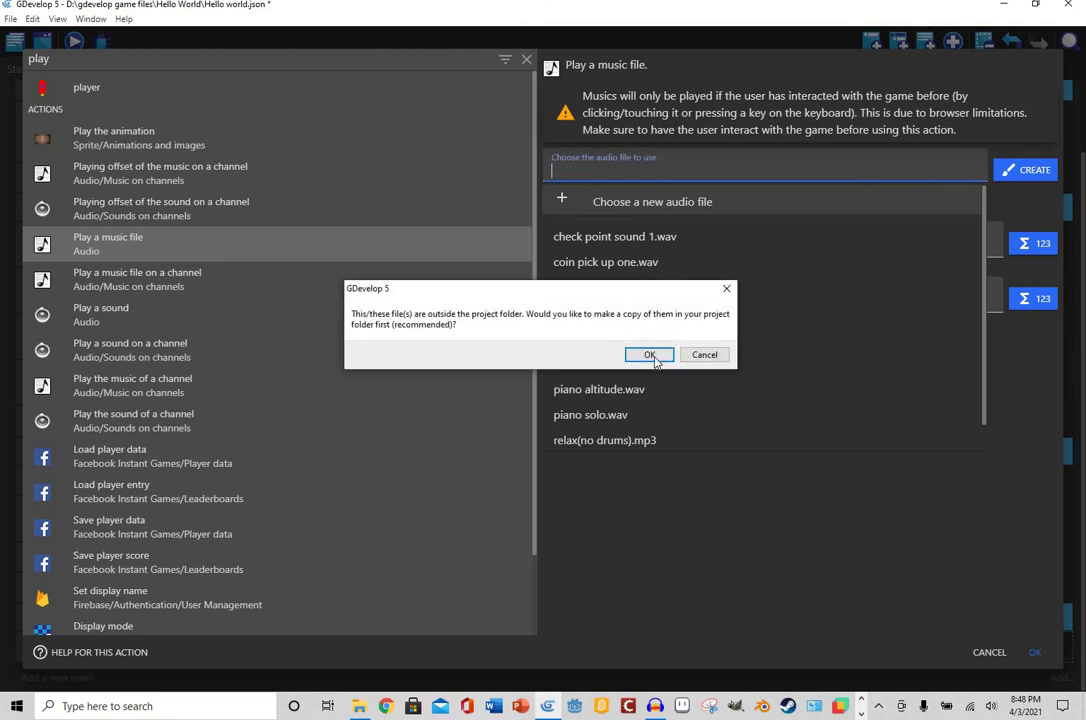
{"action": "left_click", "coordinate": [650, 356]}
{"action": "left_click", "coordinate": [799, 556]}
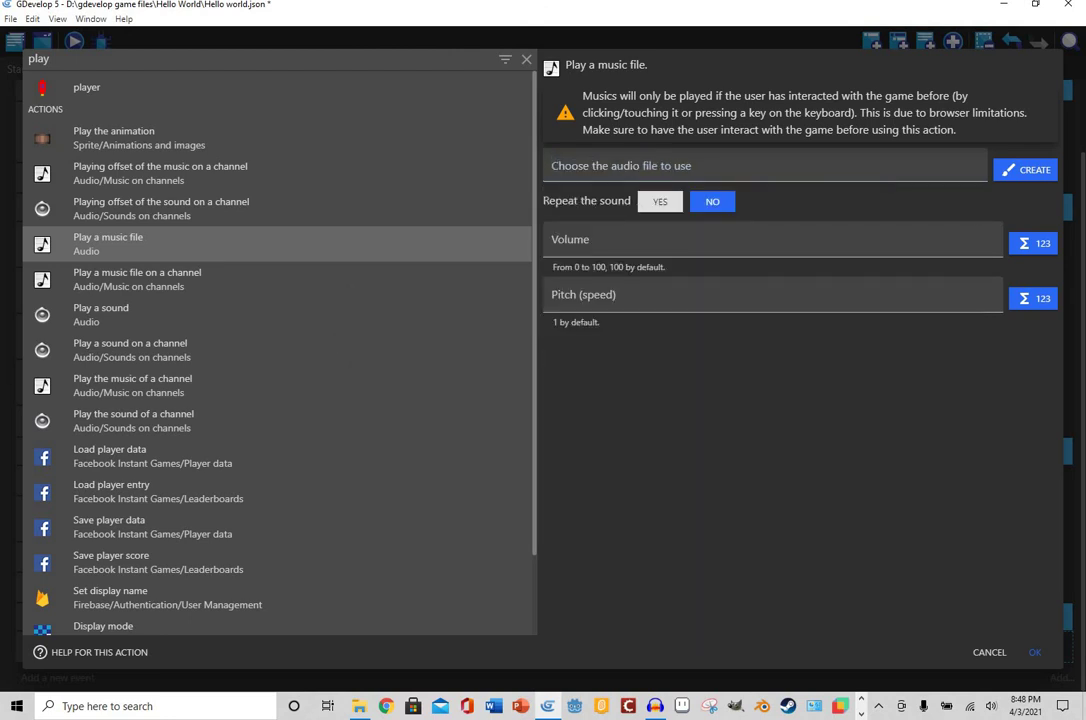
- Set the new music action to repeat at volume 70 and confirm it
{"action": "left_click", "coordinate": [660, 201]}
{"action": "left_click", "coordinate": [632, 250]}
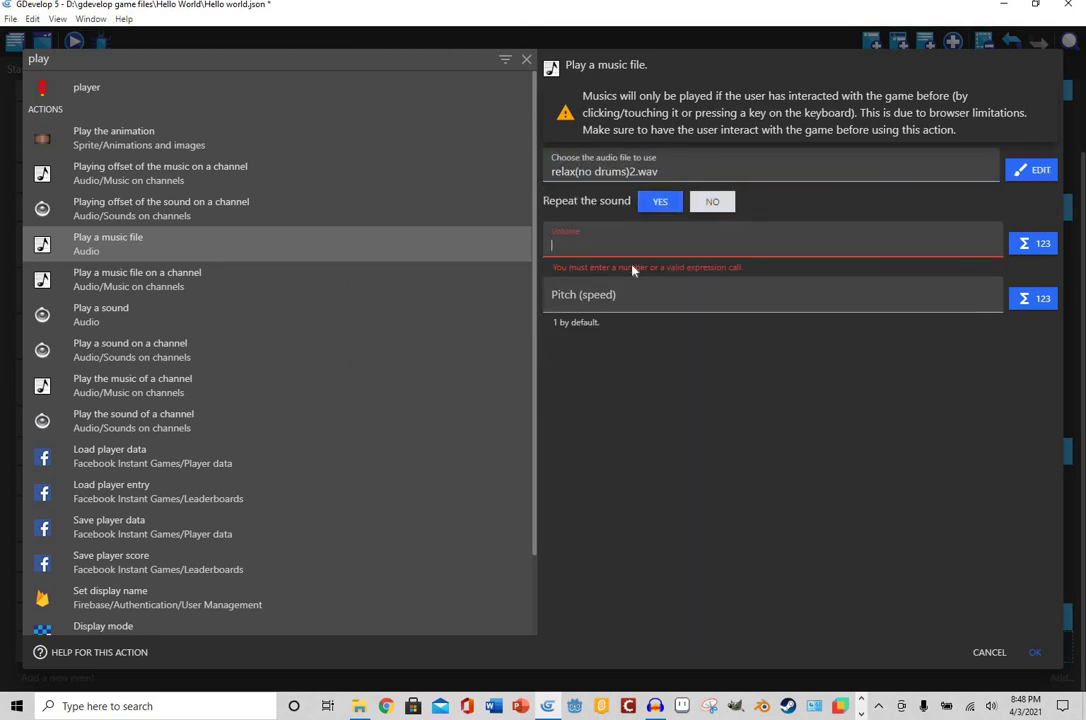
{"action": "type", "text": "70"}
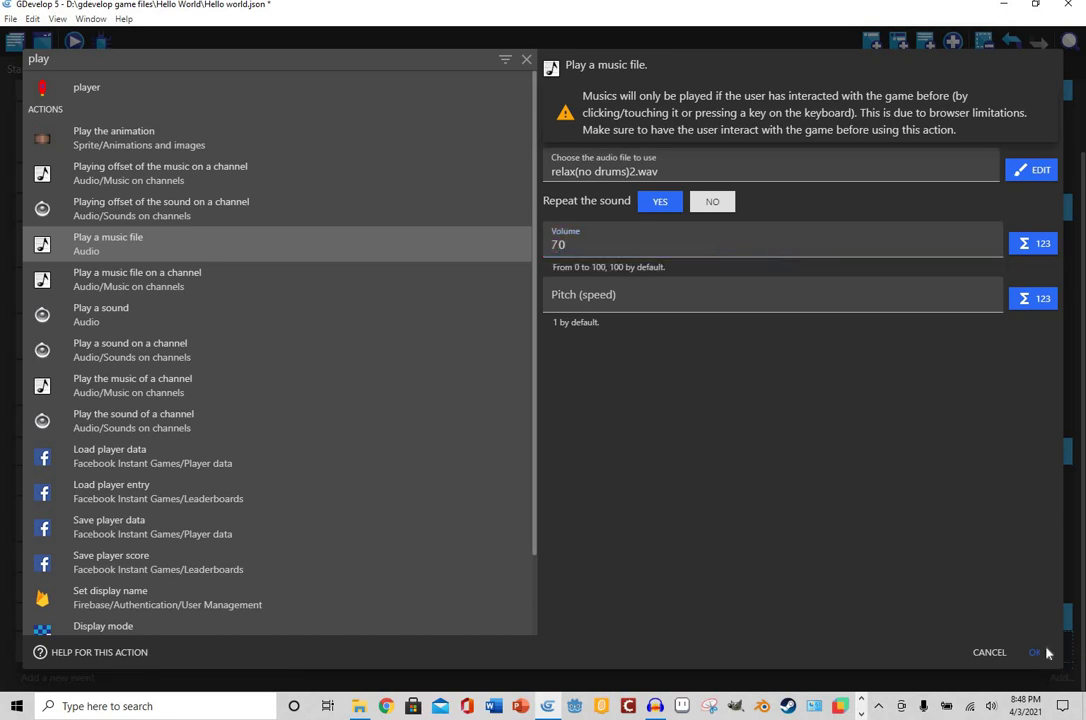
{"action": "left_click", "coordinate": [1037, 651]}
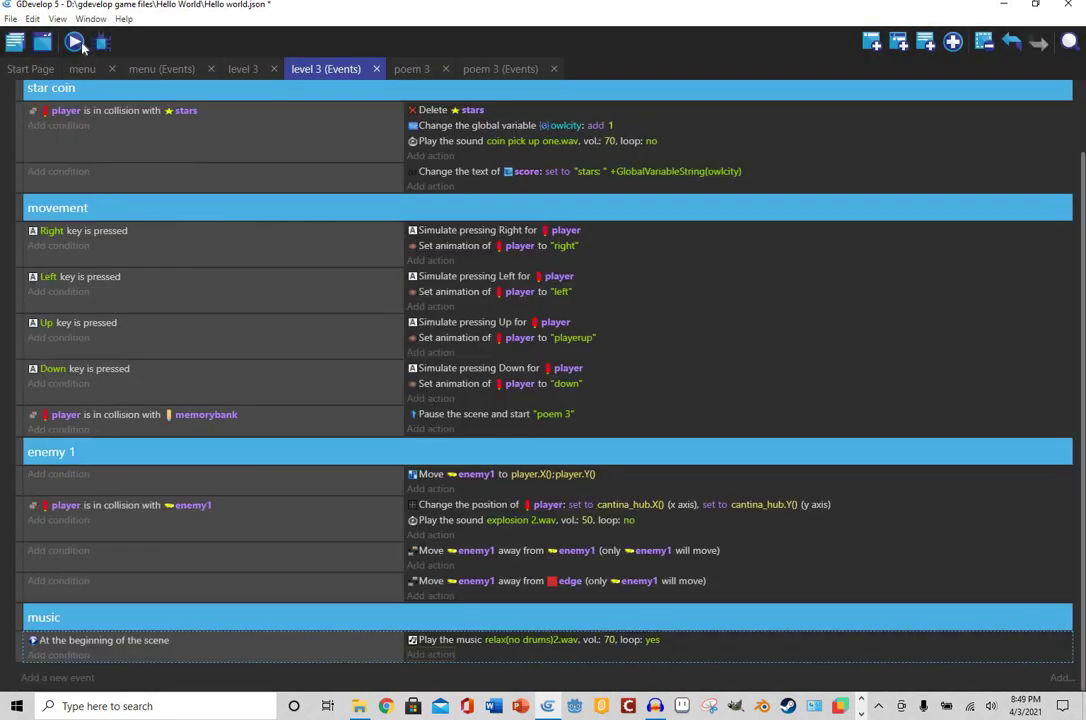
- Preview level 3 and fly the rocket into the memory bank to test the music through to the poem scene
{"action": "left_click", "coordinate": [83, 45]}
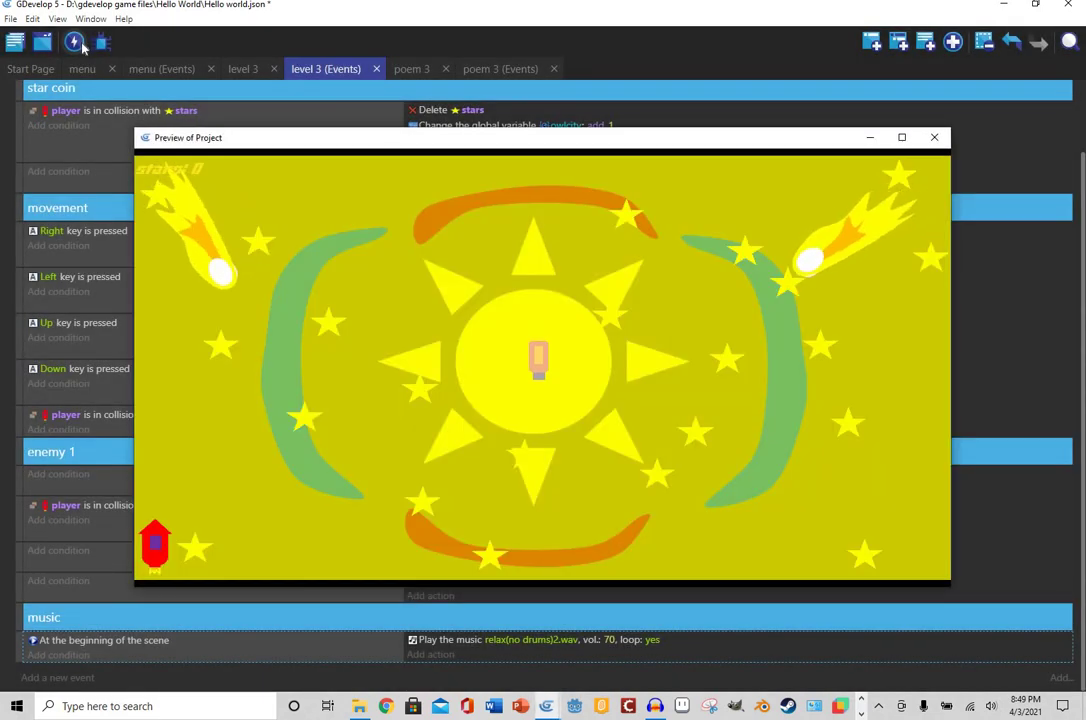
{"action": "key", "text": "Right"}
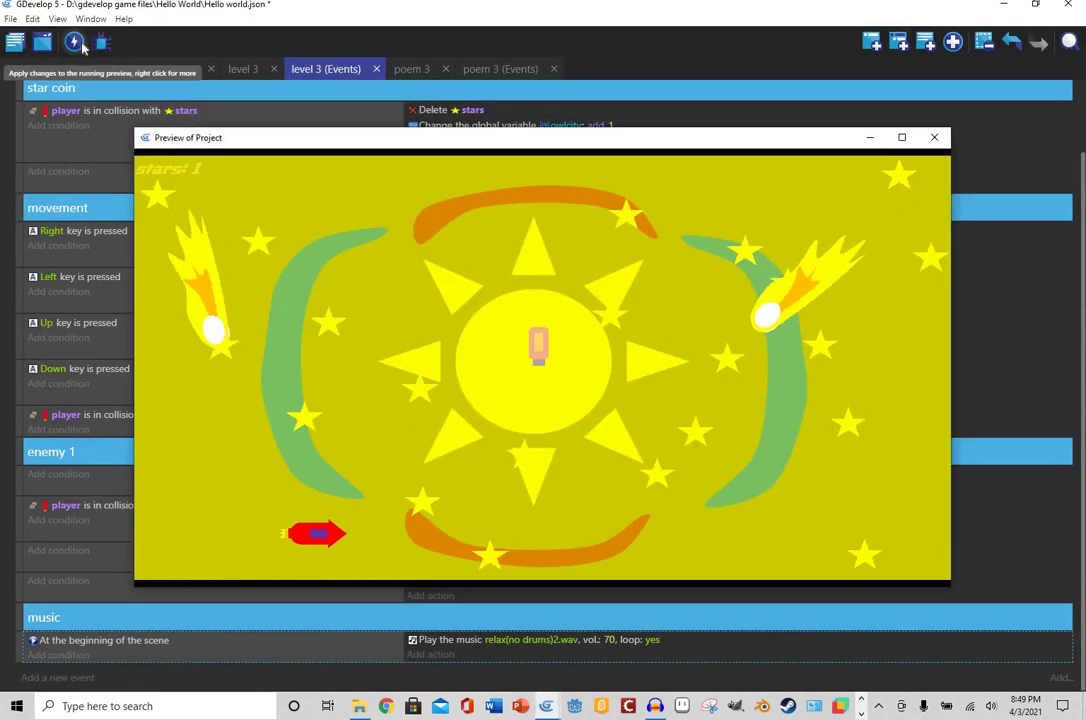
{"action": "key", "text": "Up"}
{"action": "key", "text": "Right"}
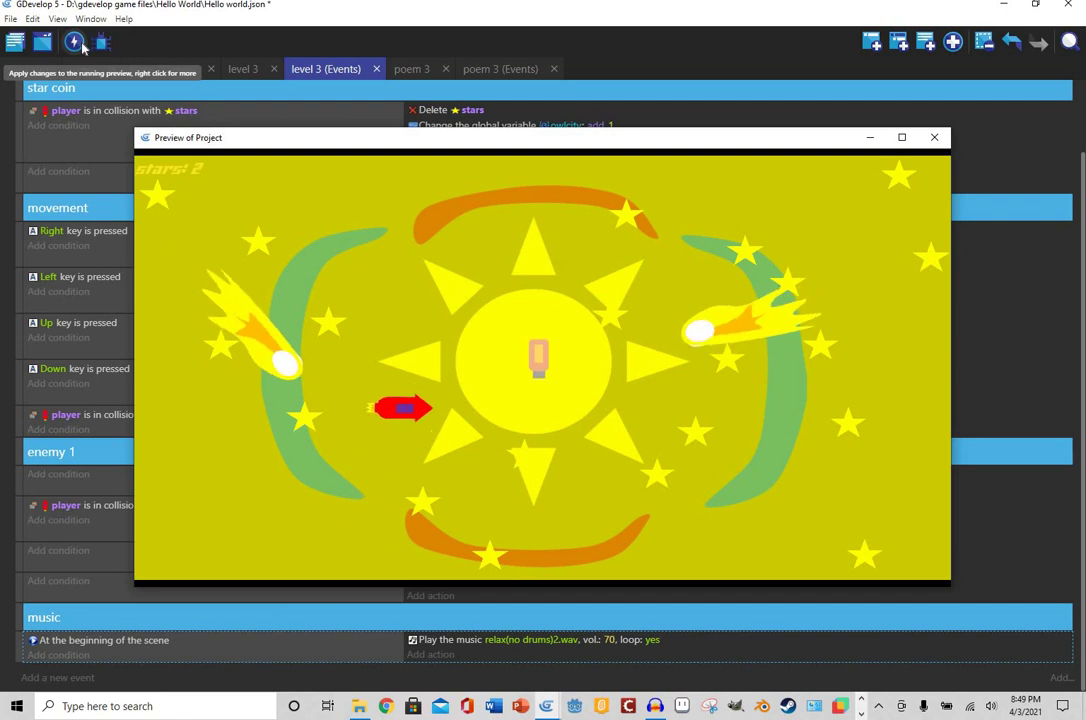
{"action": "key", "text": "Right"}
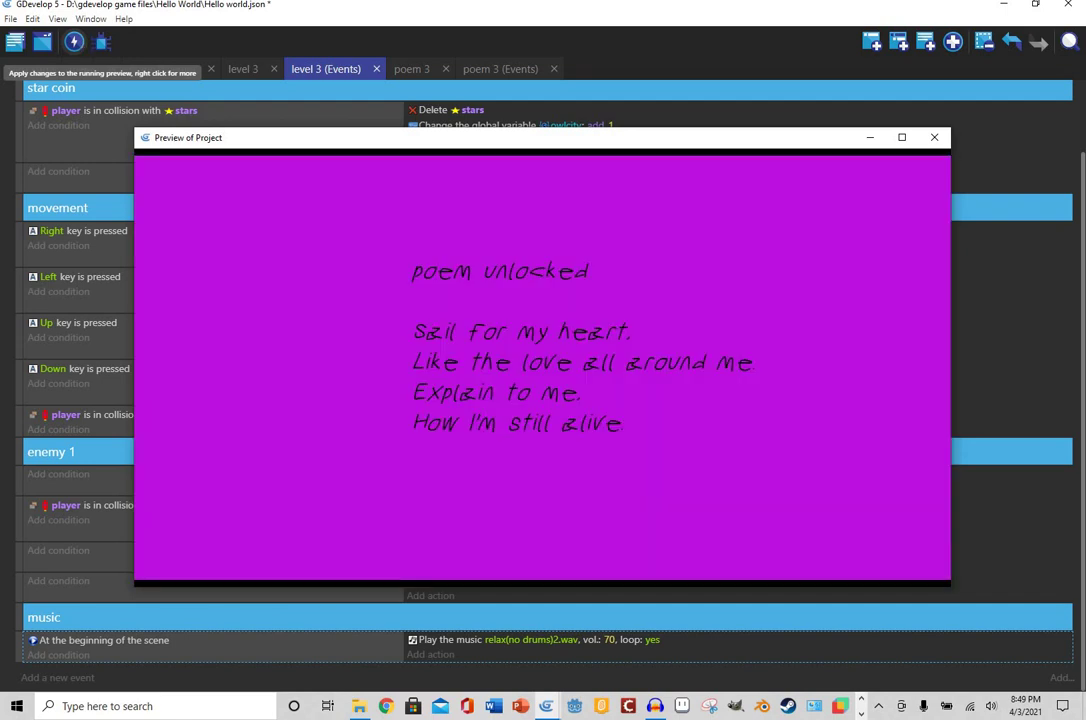
{"action": "left_click", "coordinate": [934, 137]}
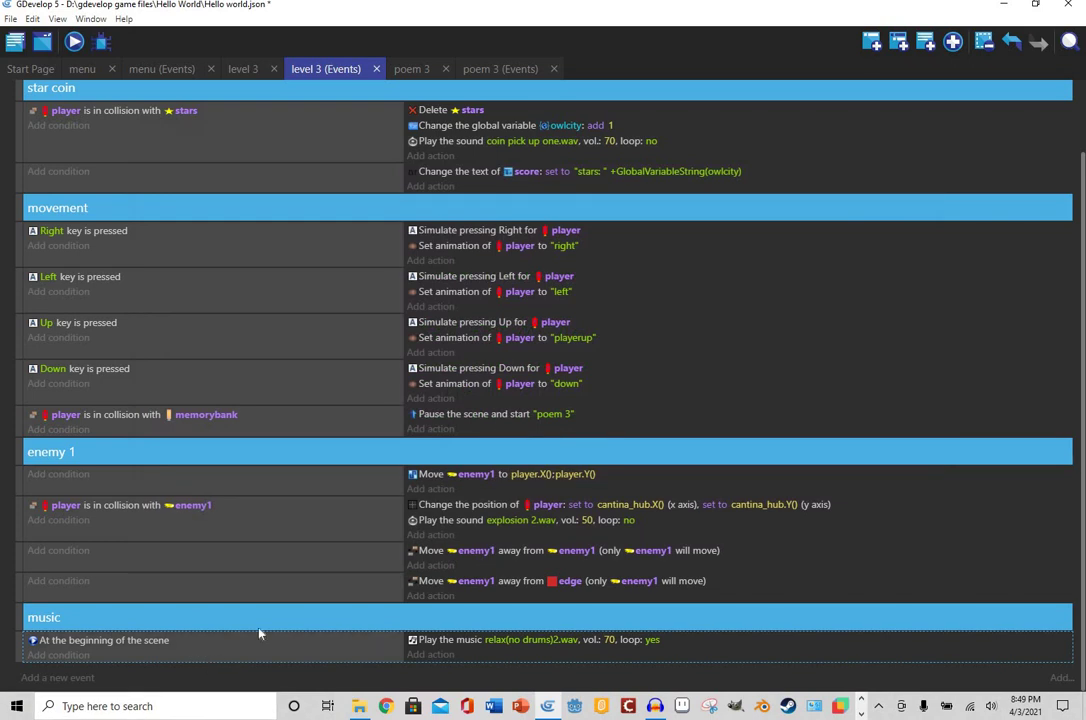
- Copy level 3's beginning-of-scene music event into the poem 3 events and place it below the timer event
{"action": "right_click", "coordinate": [206, 649]}
{"action": "left_click", "coordinate": [273, 409]}
{"action": "left_click", "coordinate": [497, 69]}
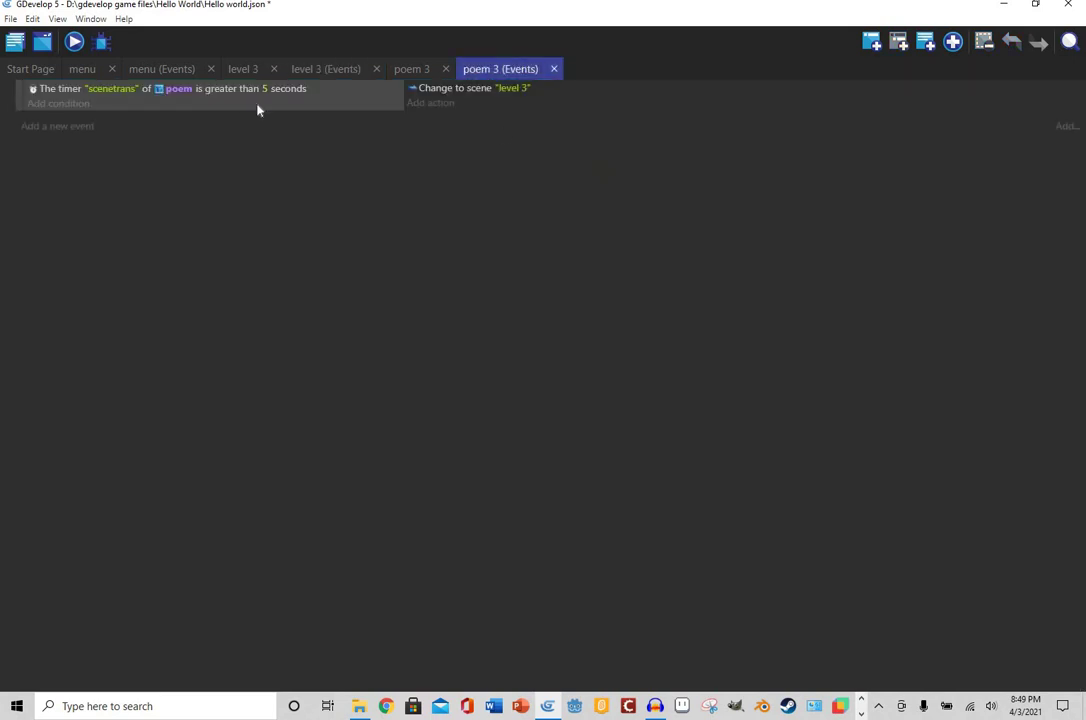
{"action": "right_click", "coordinate": [257, 106]}
{"action": "left_click", "coordinate": [286, 150]}
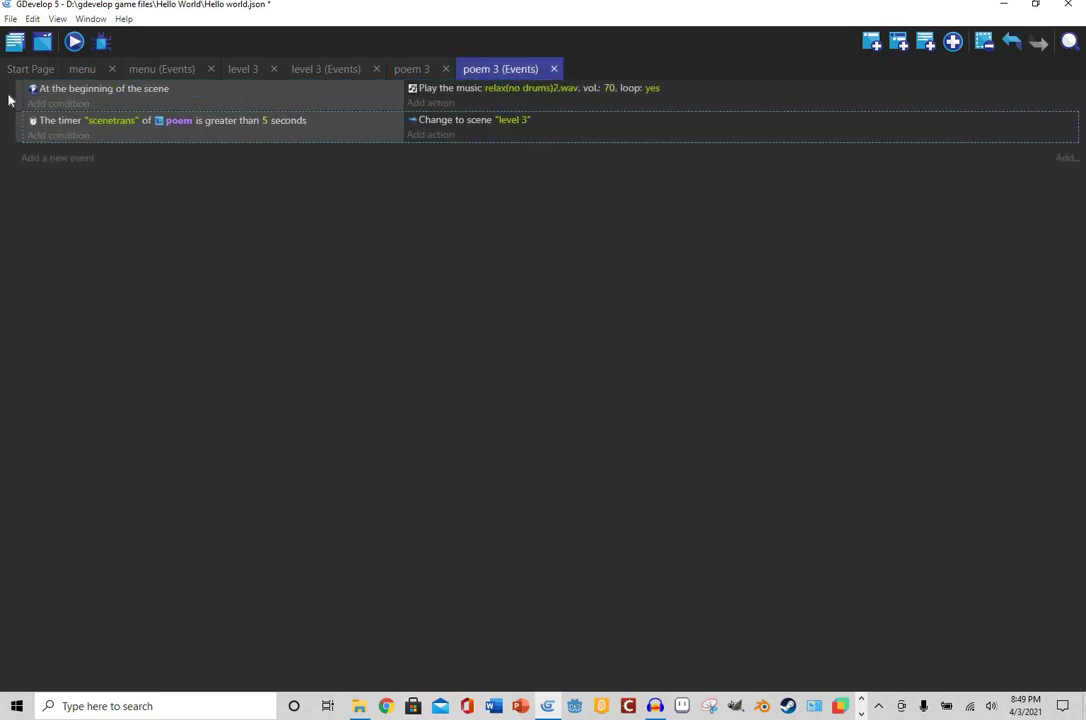
{"action": "left_click_drag", "start_coordinate": [20, 130], "coordinate": [20, 90]}
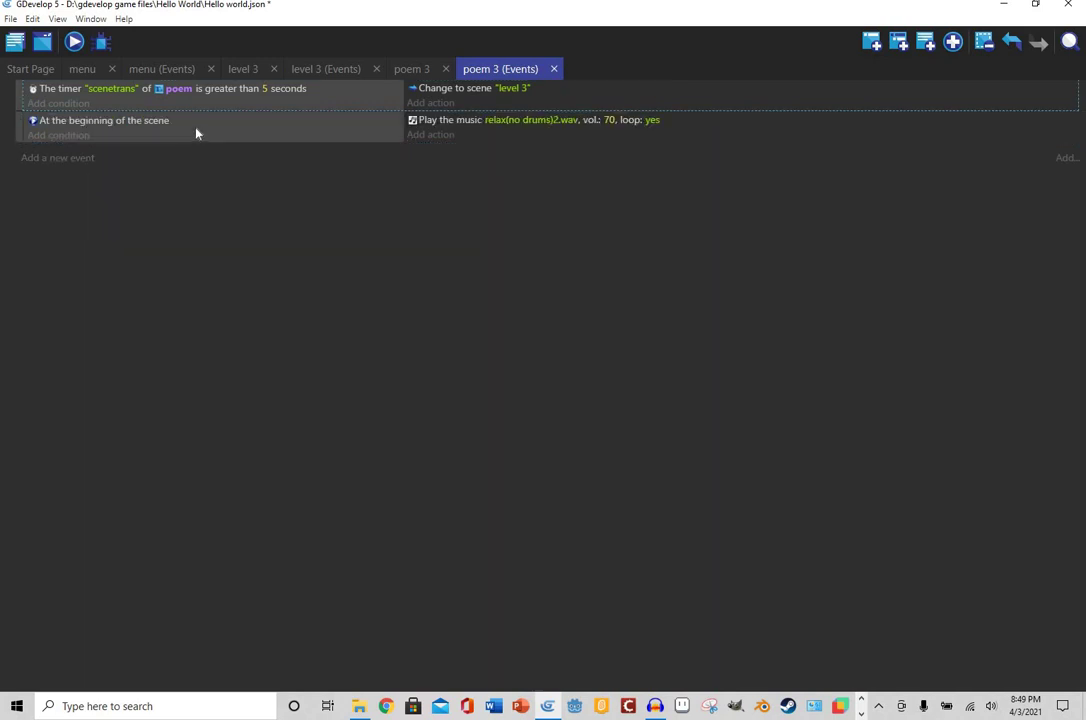
- Preview the game from the menu scene in a maximized window and start playing
{"action": "left_click", "coordinate": [89, 68]}
{"action": "left_click", "coordinate": [74, 42]}
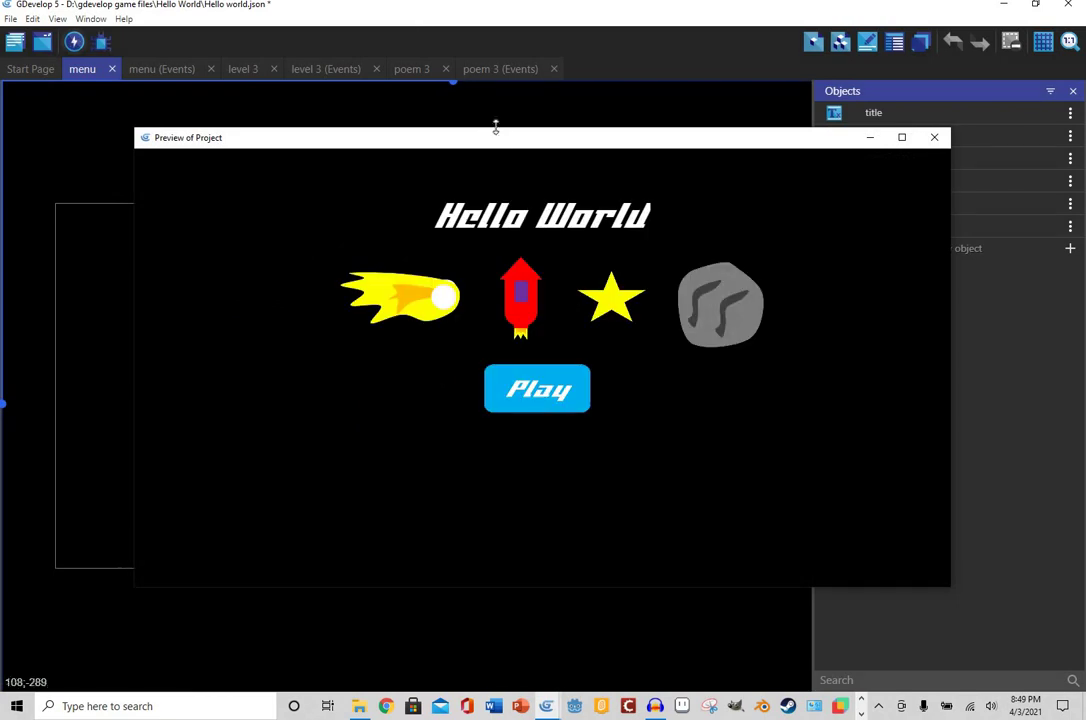
{"action": "left_click_drag", "start_coordinate": [520, 137], "coordinate": [547, 0]}
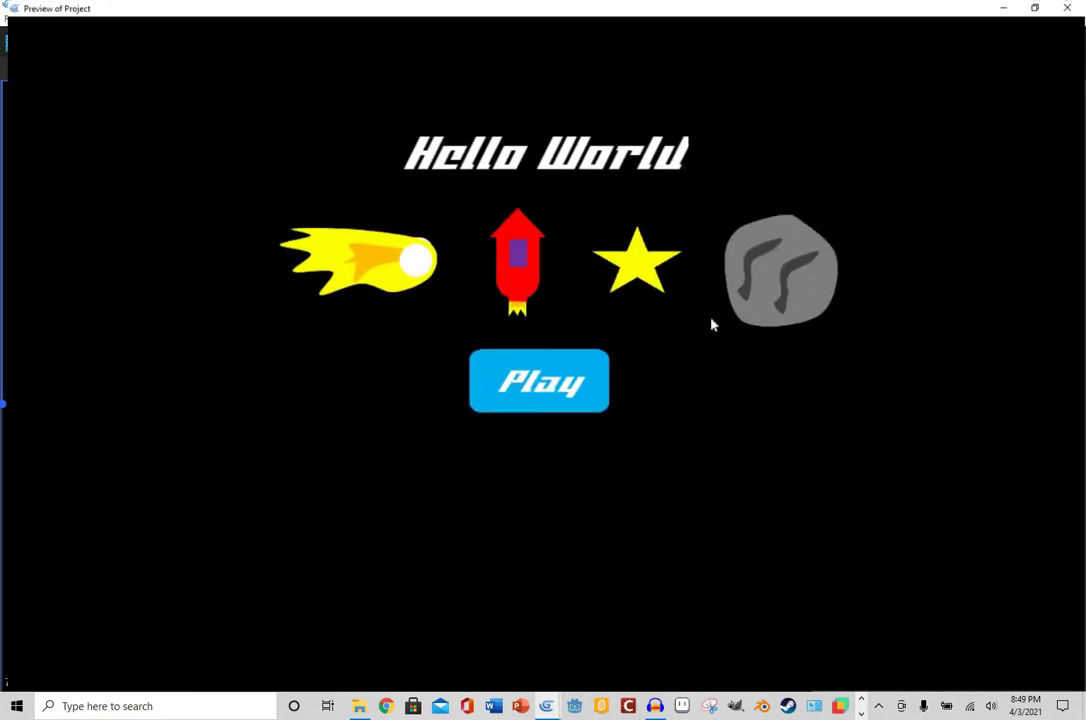
{"action": "left_click", "coordinate": [570, 410]}
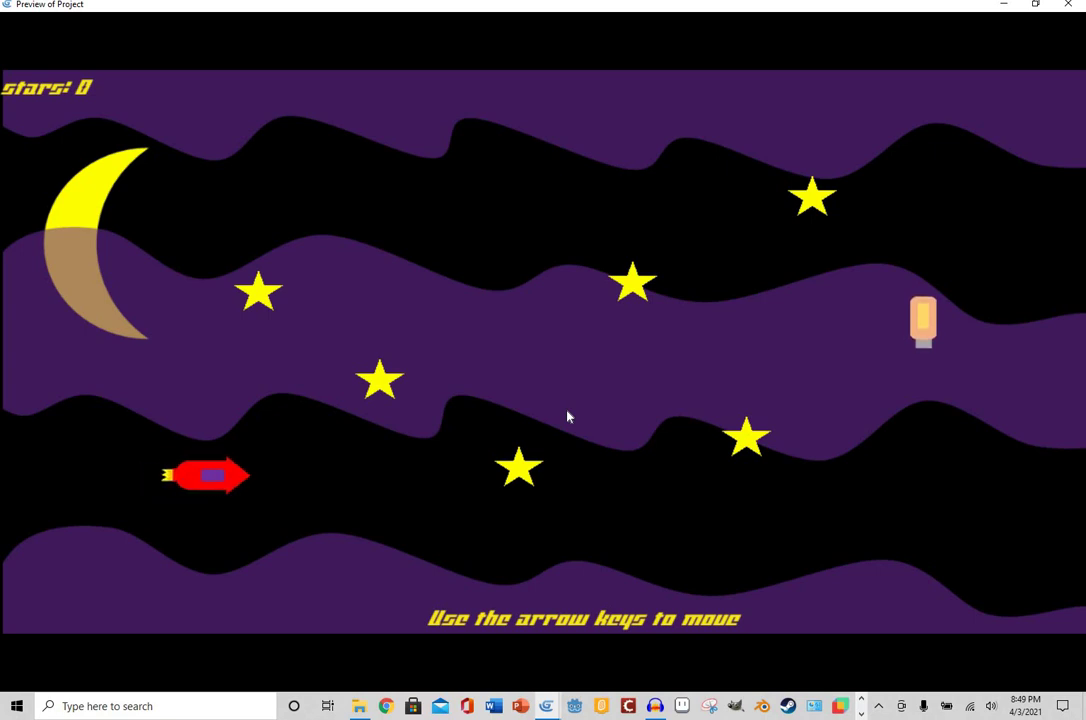
- Play through the first level, collecting all the stars and flying the rocket into the memory bank to test the music
{"action": "key", "text": "Up"}
{"action": "key", "text": "Right"}
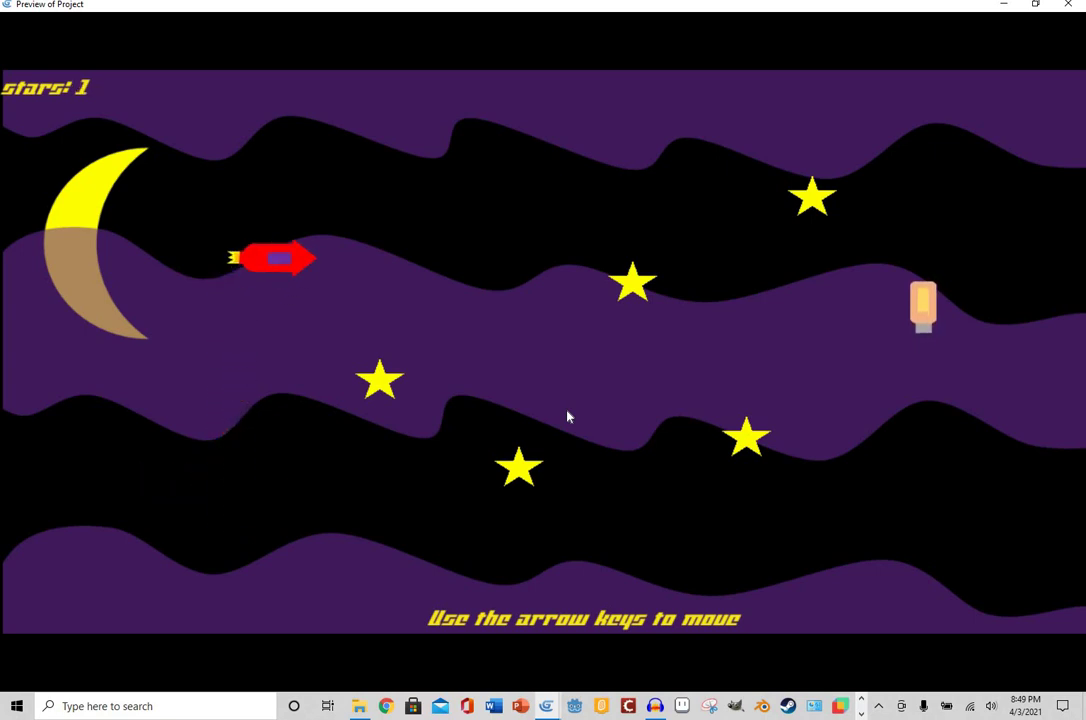
{"action": "key", "text": "Down"}
{"action": "key", "text": "Right"}
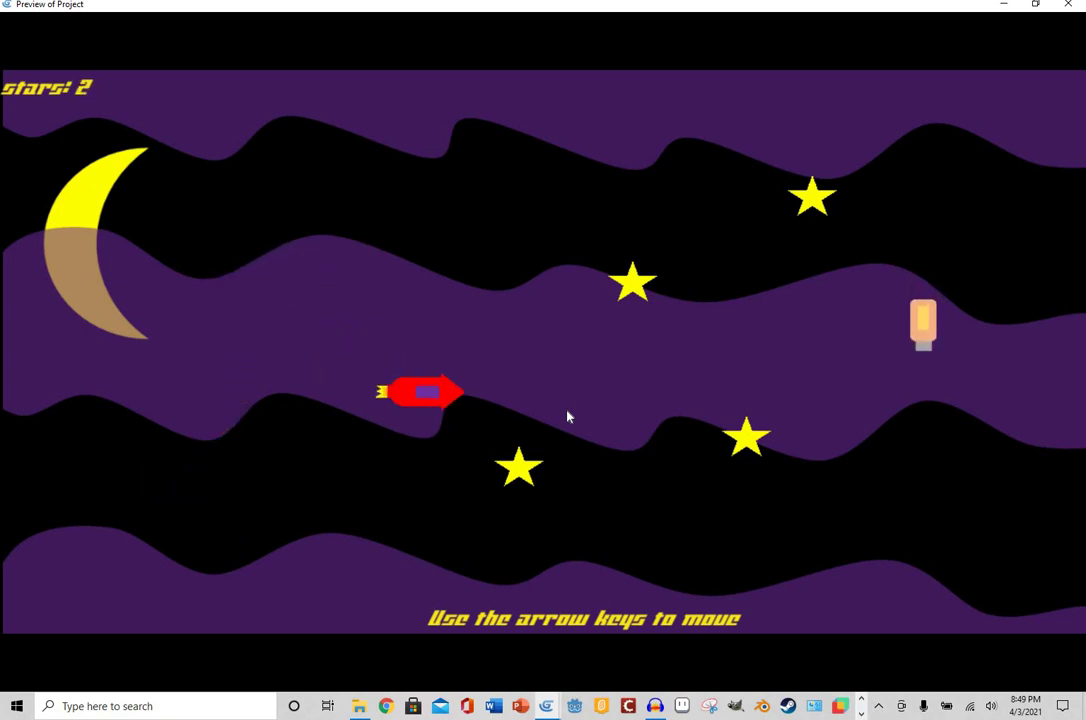
{"action": "key", "text": "Down"}
{"action": "key", "text": "Right"}
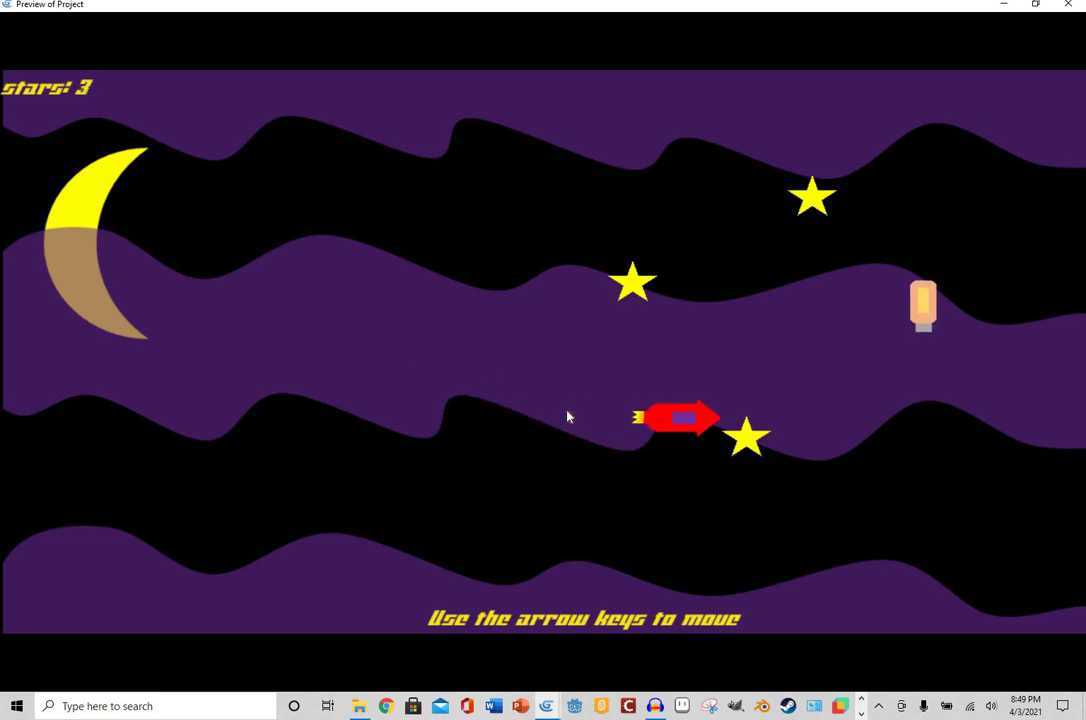
{"action": "key", "text": "Up"}
{"action": "key", "text": "Left"}
{"action": "key", "text": "Right"}
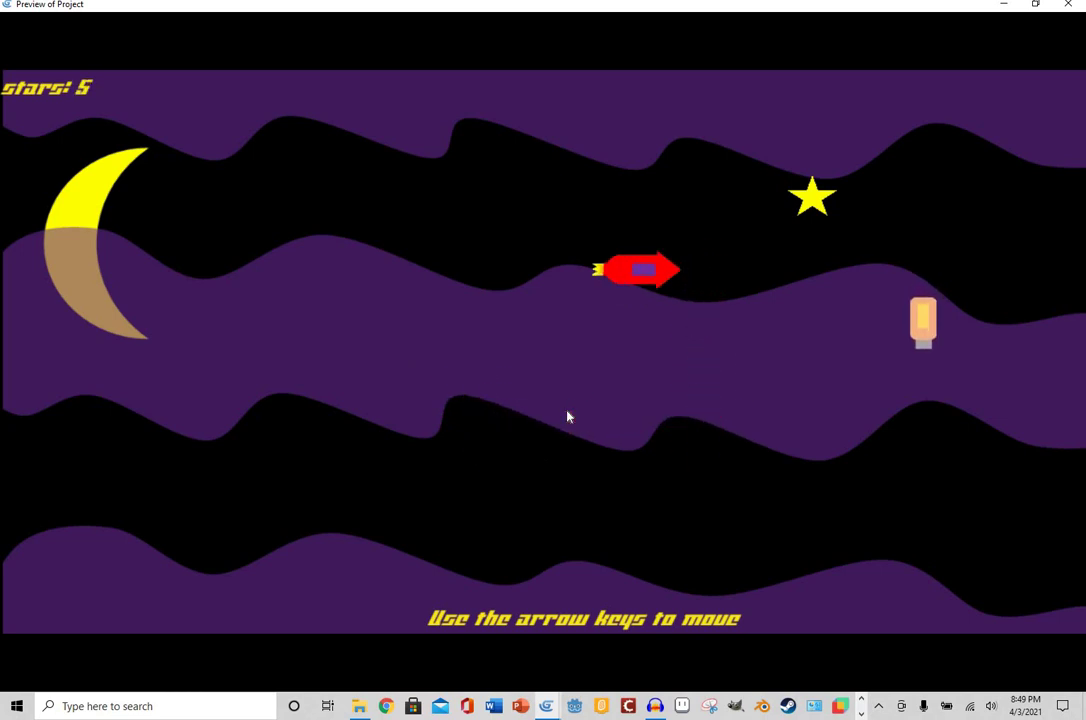
{"action": "key", "text": "Up"}
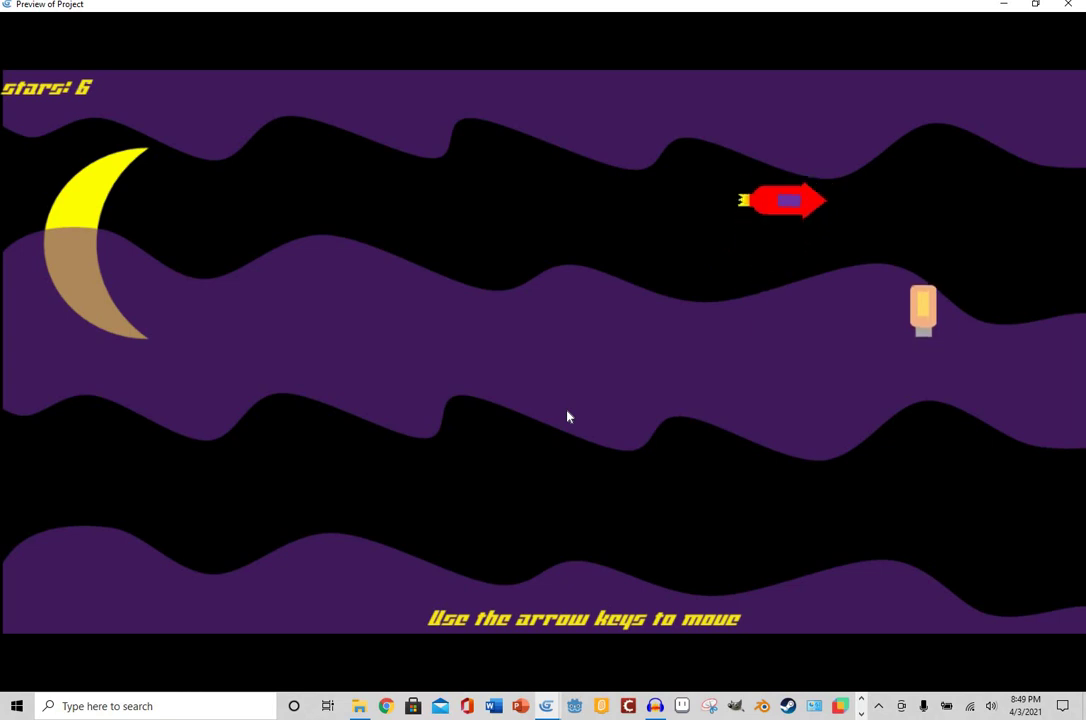
{"action": "key", "text": "Right"}
{"action": "key", "text": "Down"}
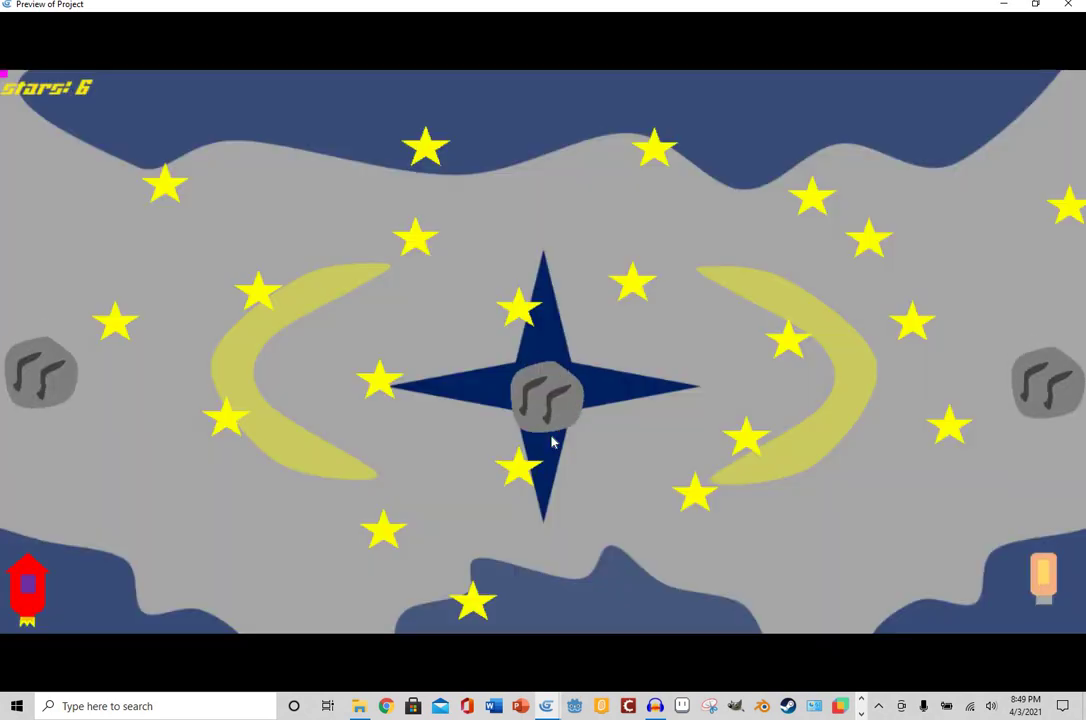
- Play through the asteroid level, collecting stars and flying the rocket to the memory bank to test the music
{"action": "key", "text": "Right"}
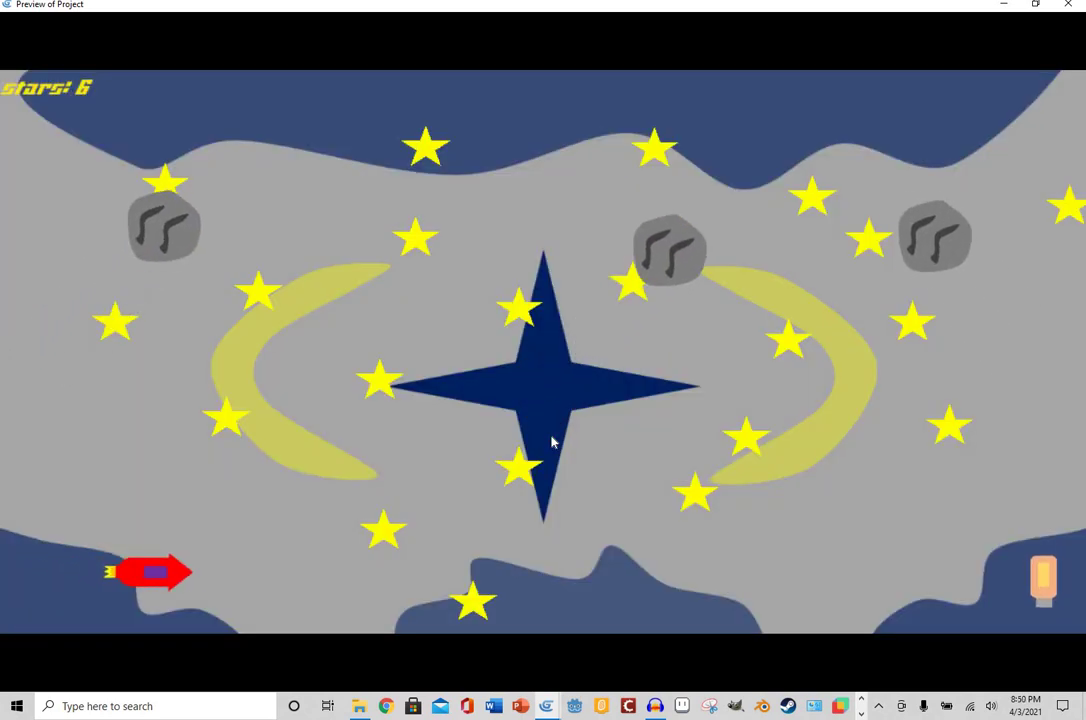
{"action": "key", "text": "Up"}
{"action": "key", "text": "Right"}
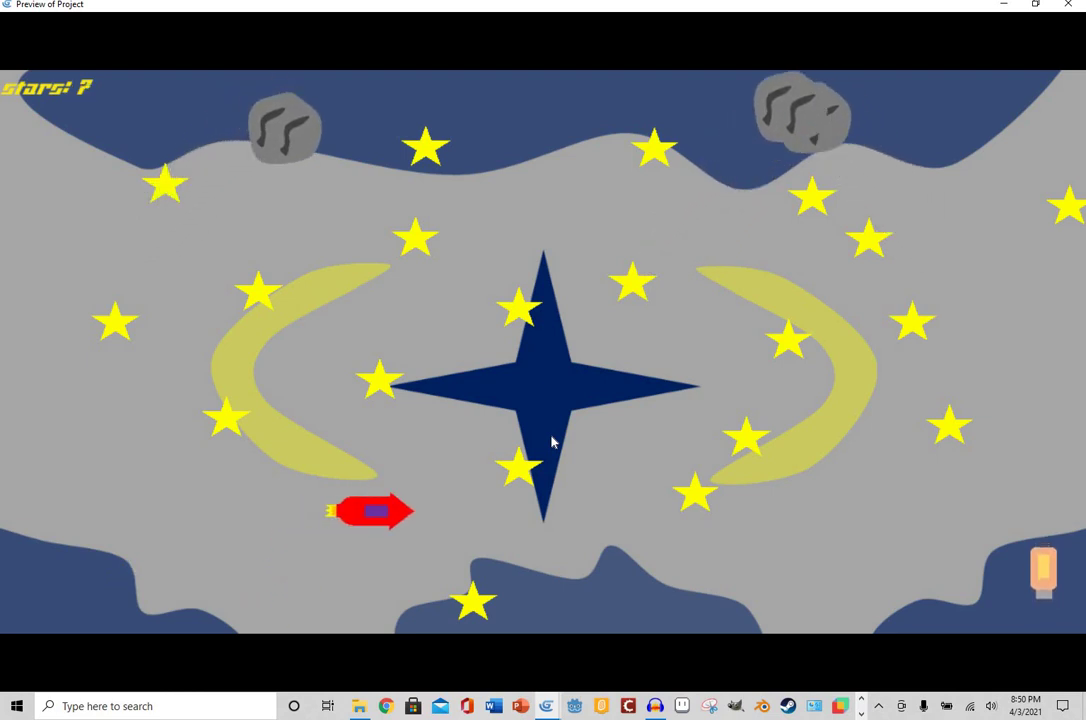
{"action": "key", "text": "Up"}
{"action": "key", "text": "Right"}
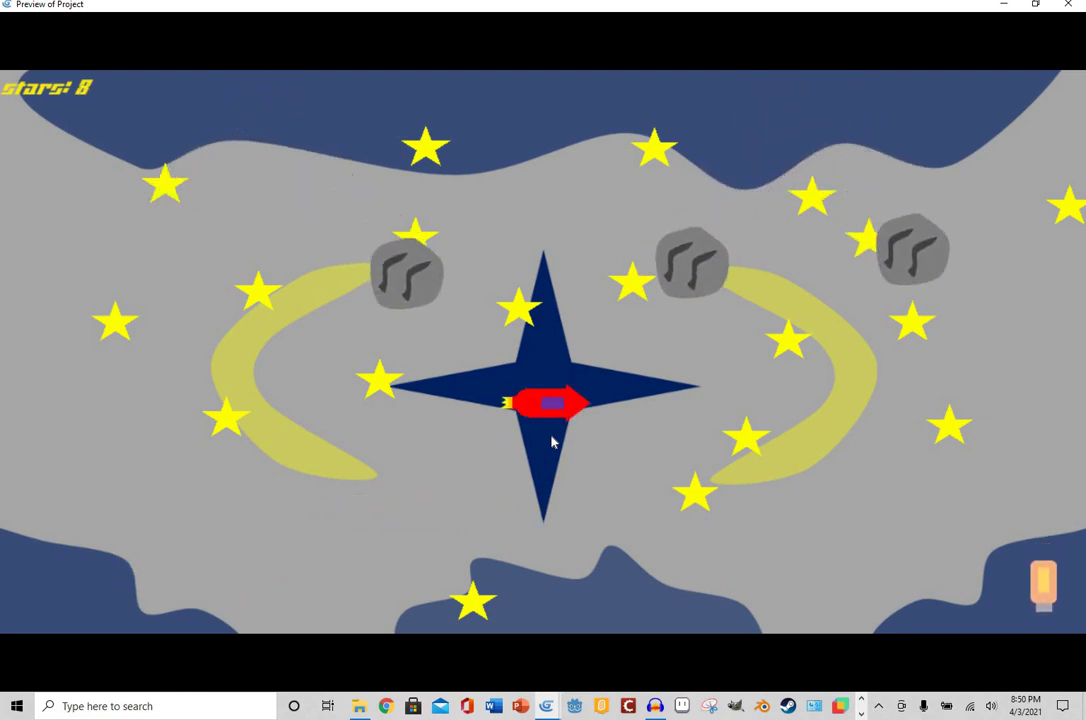
{"action": "key", "text": "Up"}
{"action": "key", "text": "Right"}
{"action": "key", "text": "Up"}
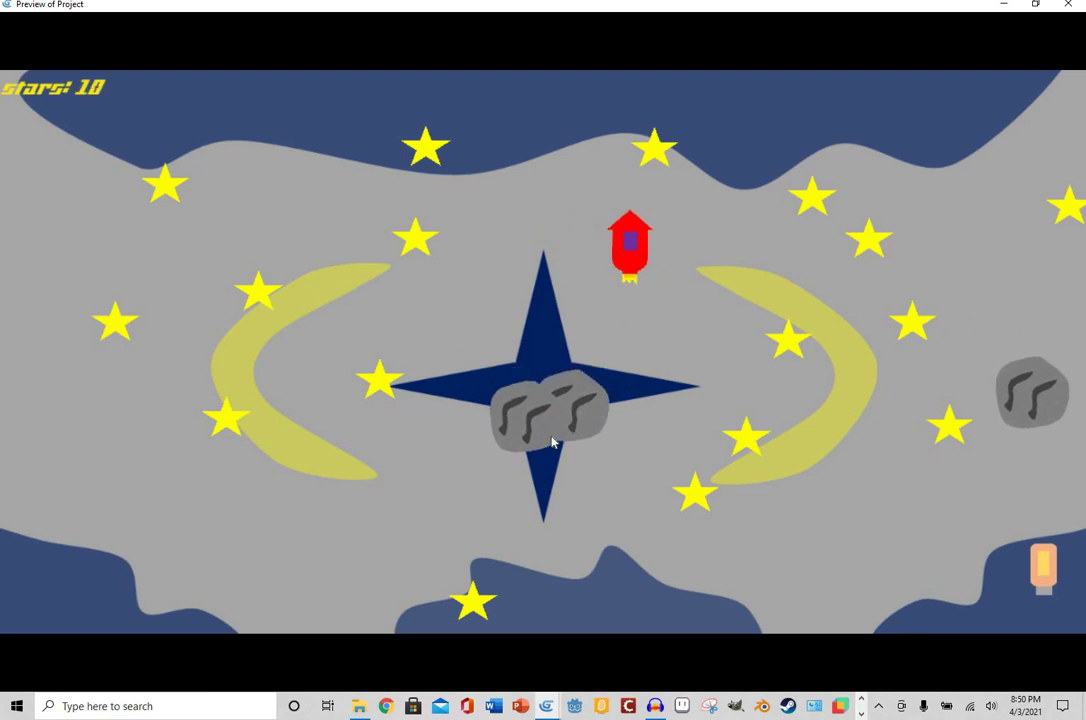
{"action": "key", "text": "Left"}
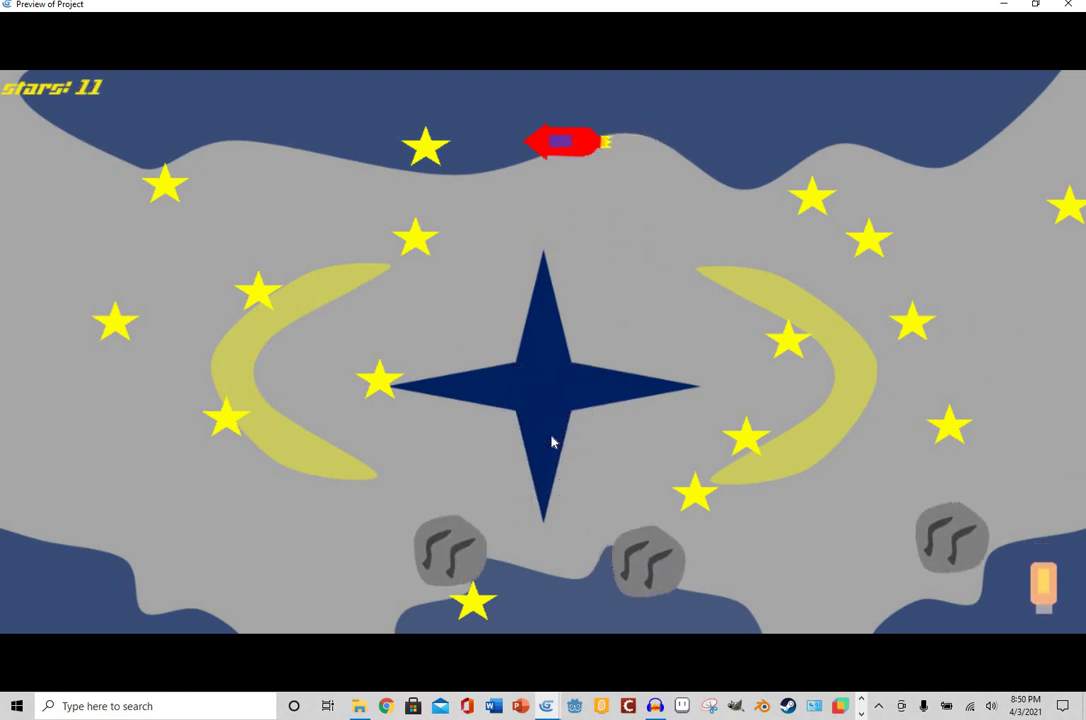
{"action": "key", "text": "Down"}
{"action": "key", "text": "Left"}
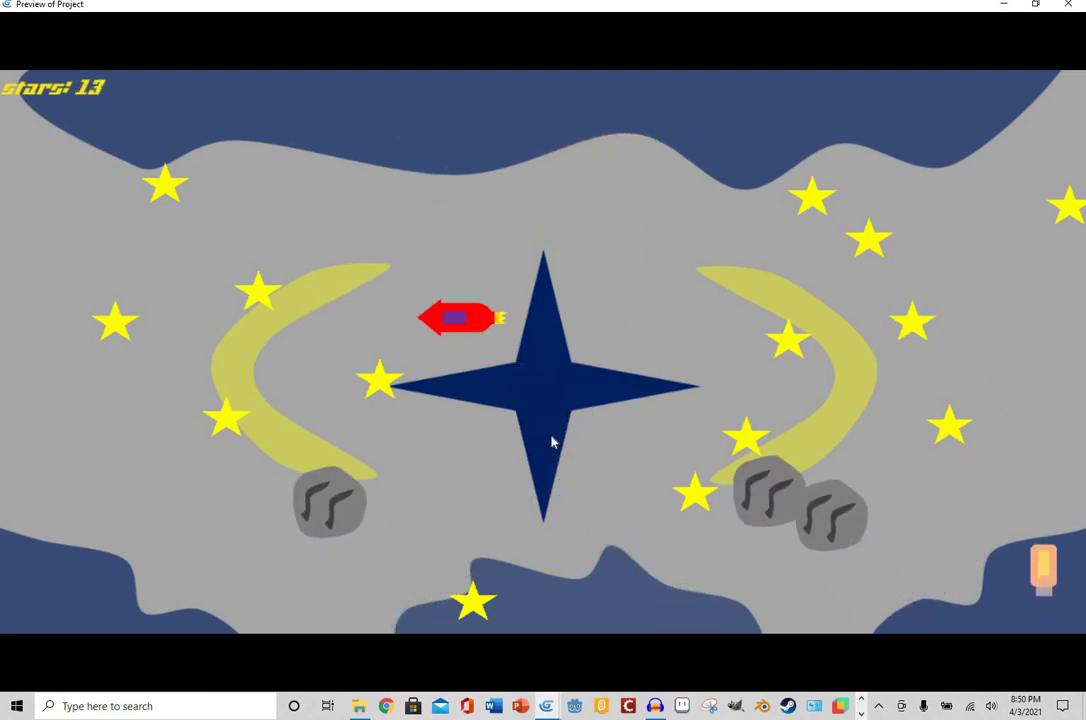
{"action": "key", "text": "Down"}
{"action": "key", "text": "Right"}
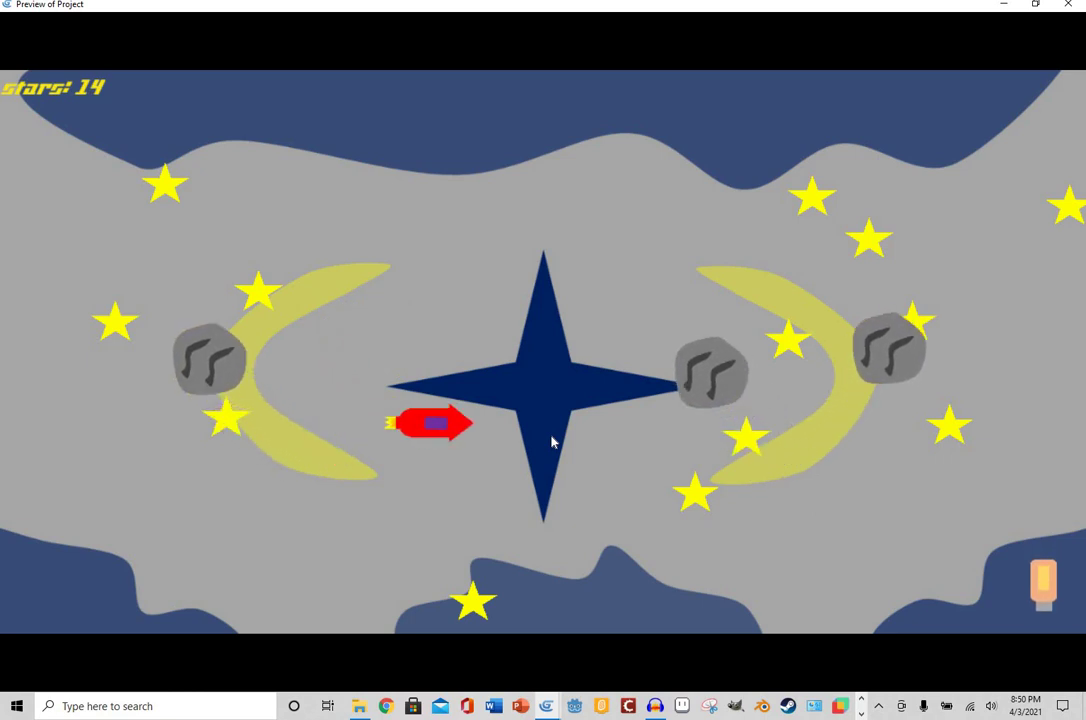
{"action": "key", "text": "Down"}
{"action": "key", "text": "Right"}
{"action": "key", "text": "Down"}
{"action": "key", "text": "Right"}
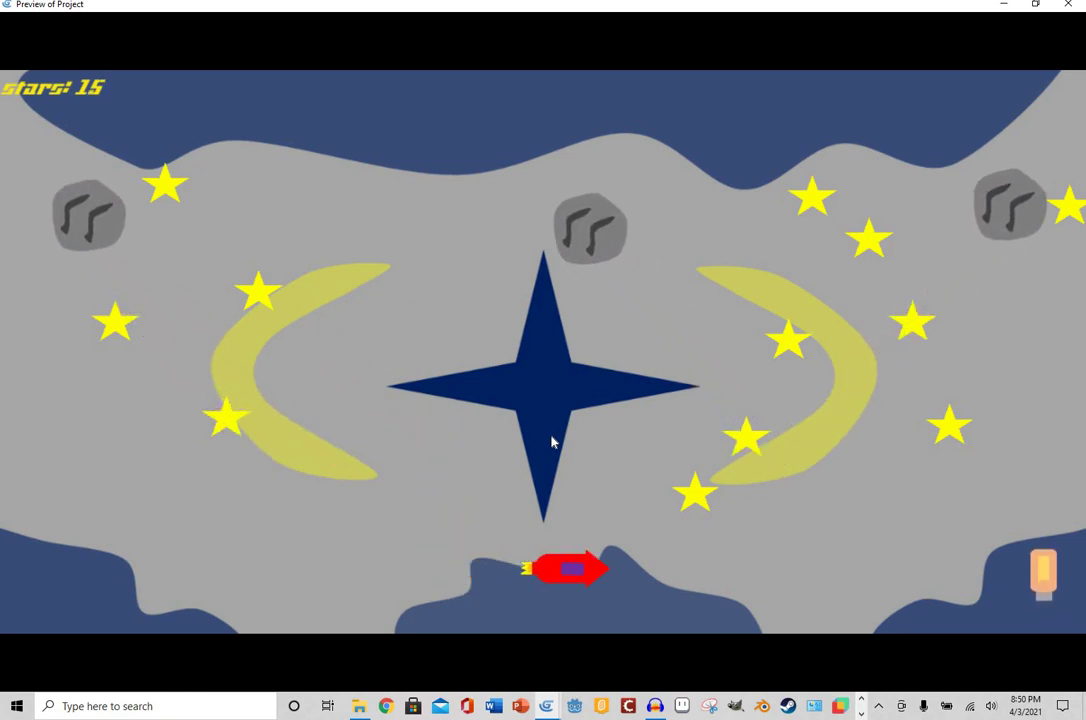
{"action": "key", "text": "Up"}
{"action": "key", "text": "Right"}
{"action": "key", "text": "Up"}
{"action": "key", "text": "Right"}
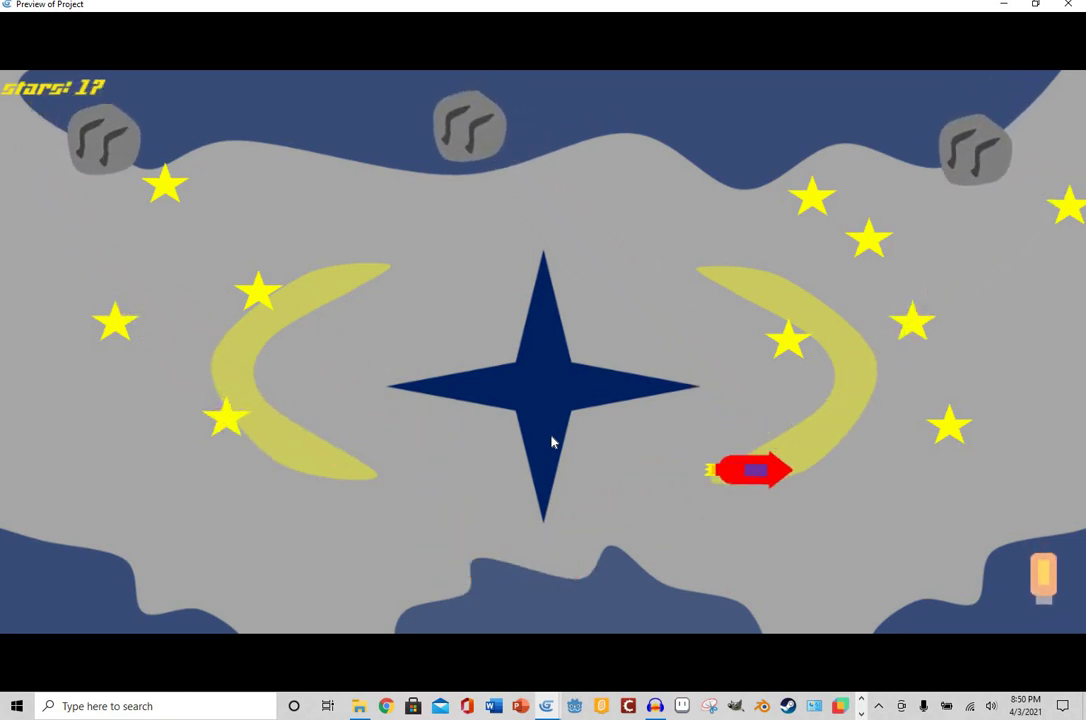
{"action": "key", "text": "Up"}
{"action": "key", "text": "Right"}
{"action": "key", "text": "Down"}
{"action": "key", "text": "Right"}
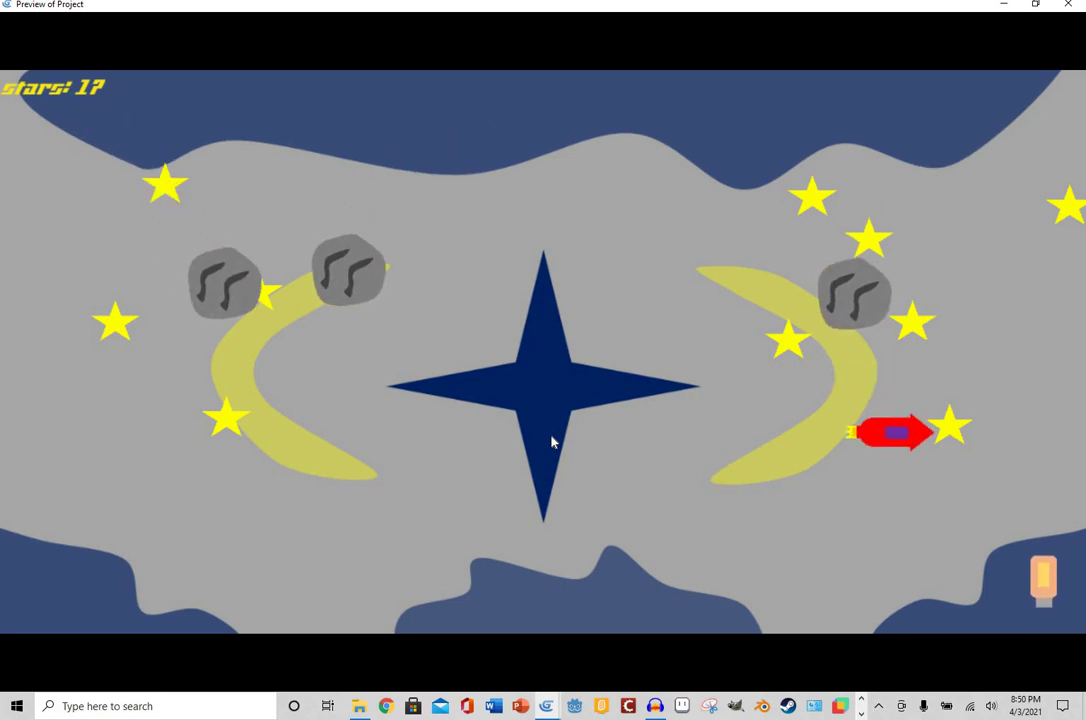
{"action": "key", "text": "Down"}
{"action": "key", "text": "Right"}
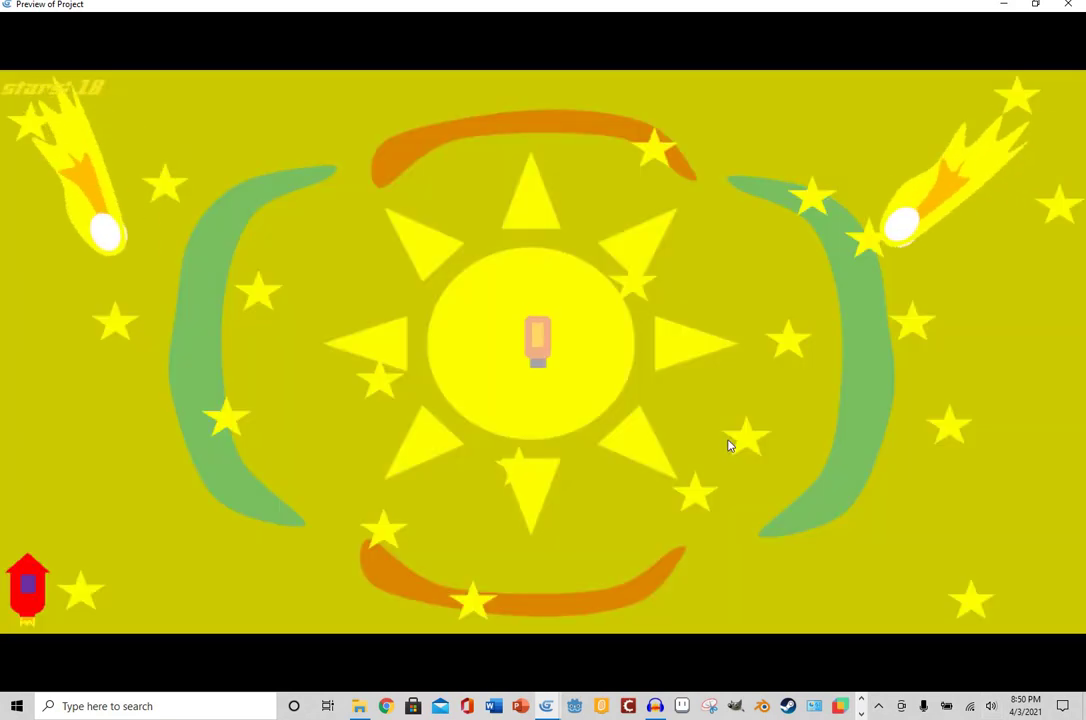
- Play through level 3 past the comets to the memory bank to test the music and scene change, and close the preview
{"action": "key", "text": "Right"}
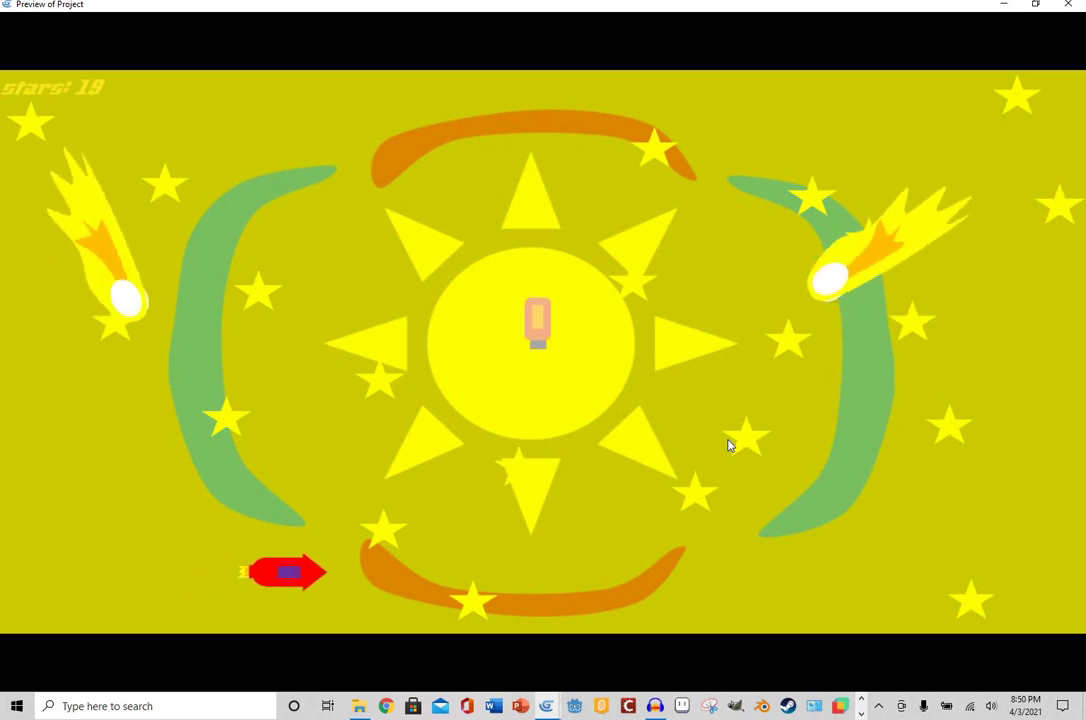
{"action": "key", "text": "Right"}
{"action": "key", "text": "Up"}
{"action": "key", "text": "Right"}
{"action": "key", "text": "Up"}
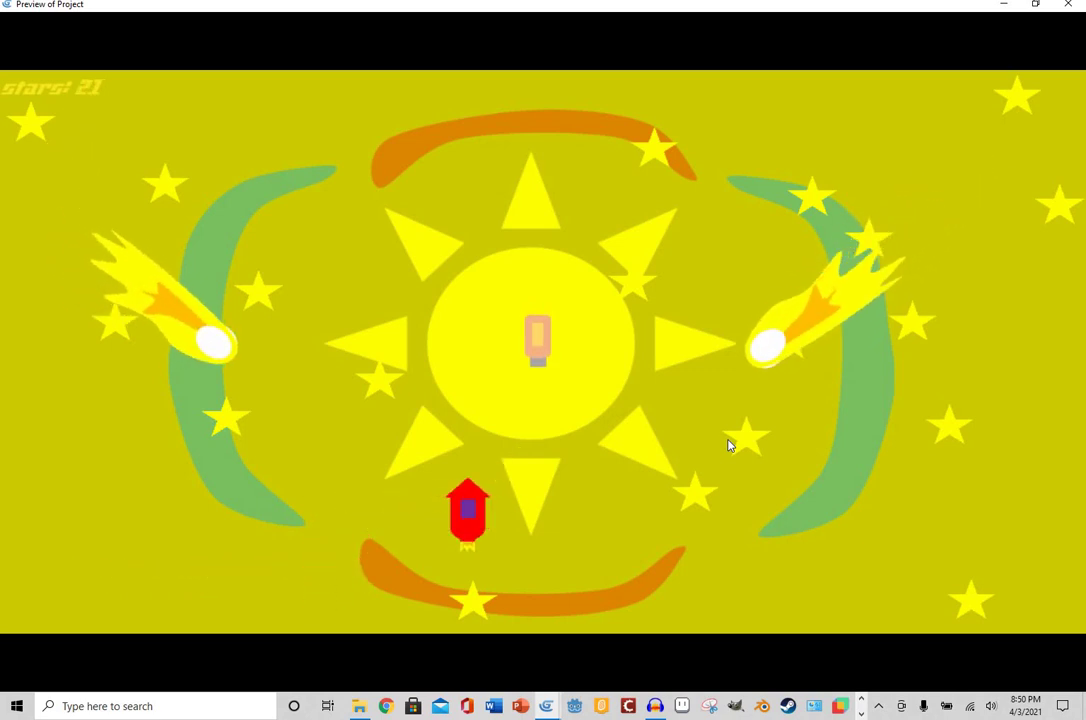
{"action": "key", "text": "Left"}
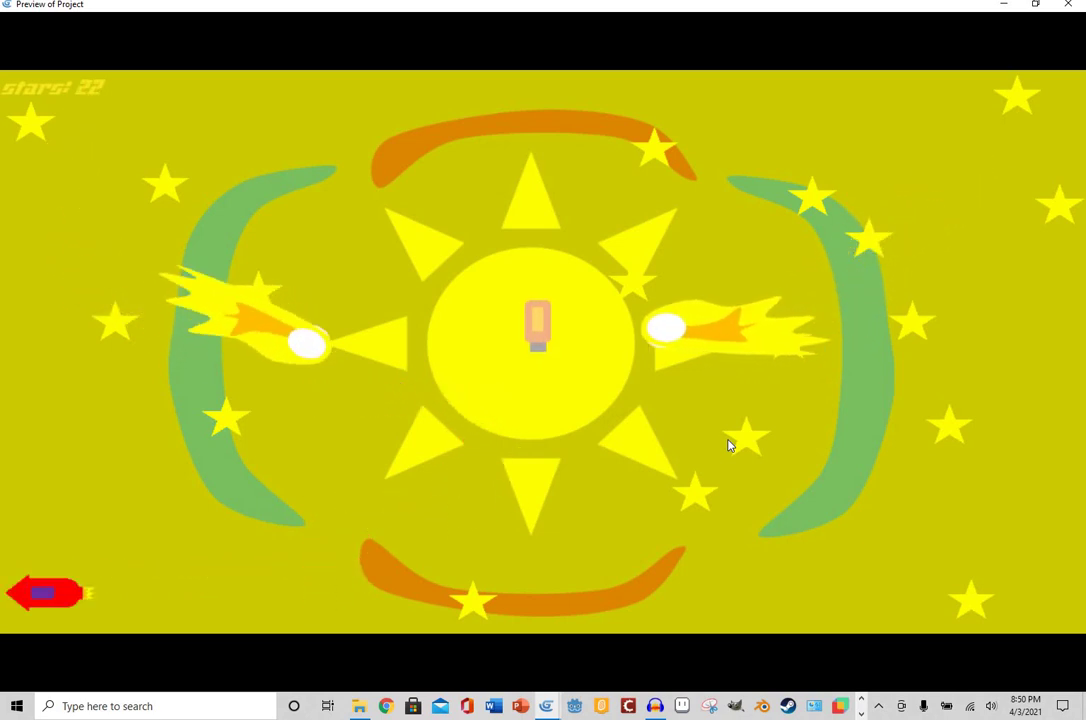
{"action": "key", "text": "Right"}
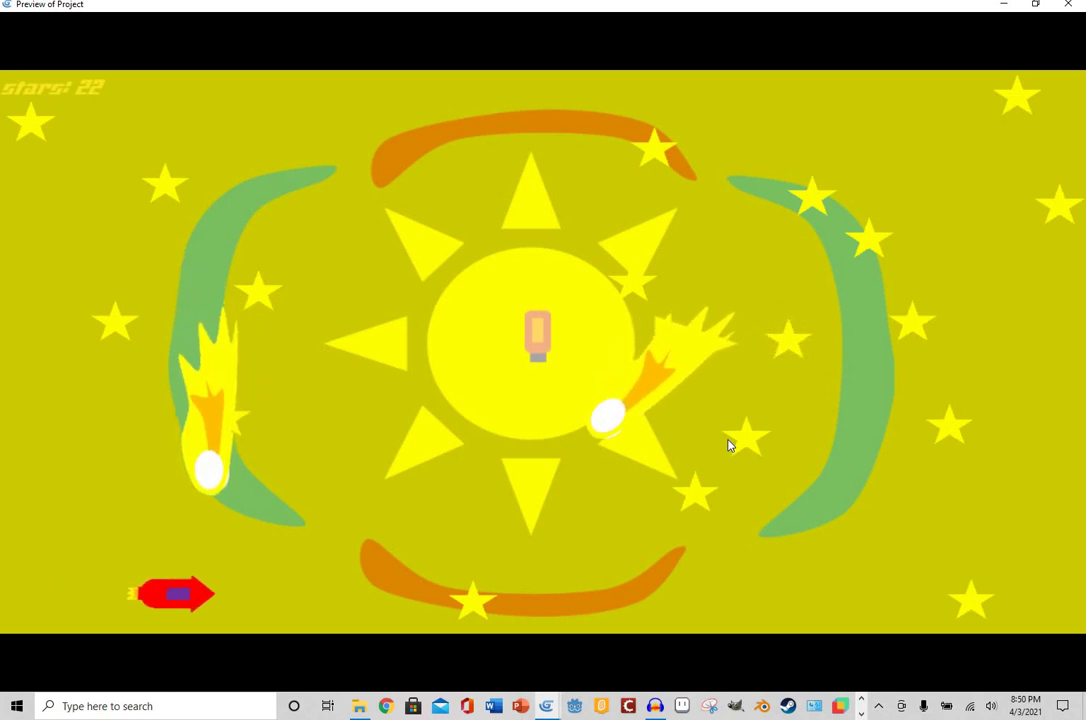
{"action": "key", "text": "Up"}
{"action": "key", "text": "Left"}
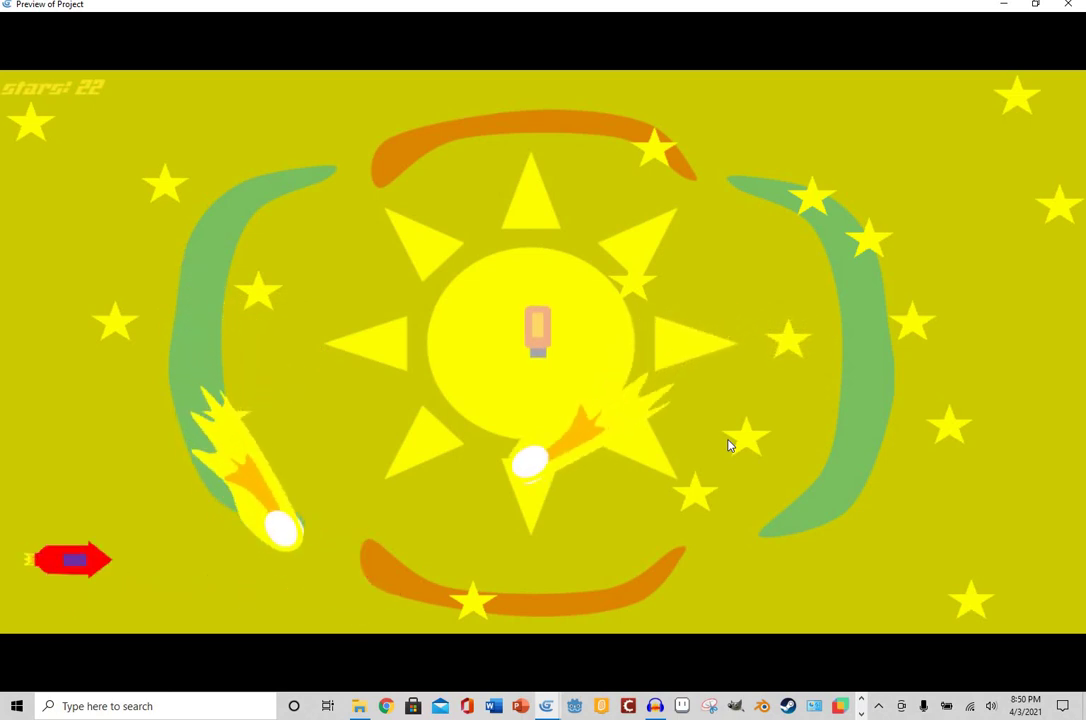
{"action": "key", "text": "Up"}
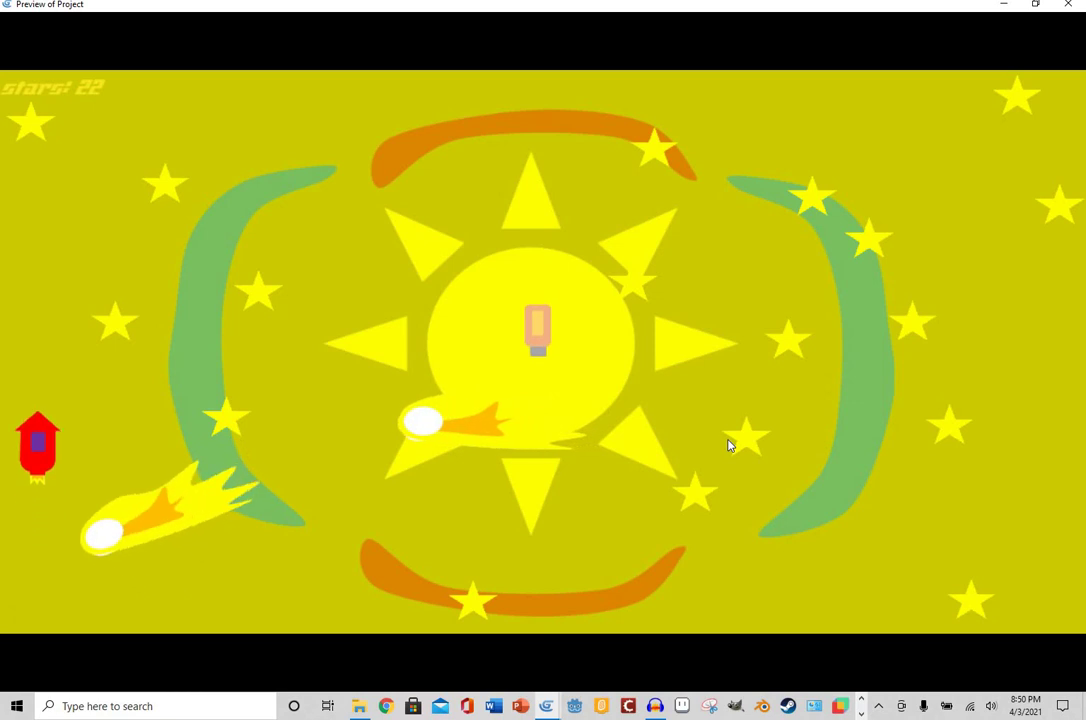
{"action": "key", "text": "Right"}
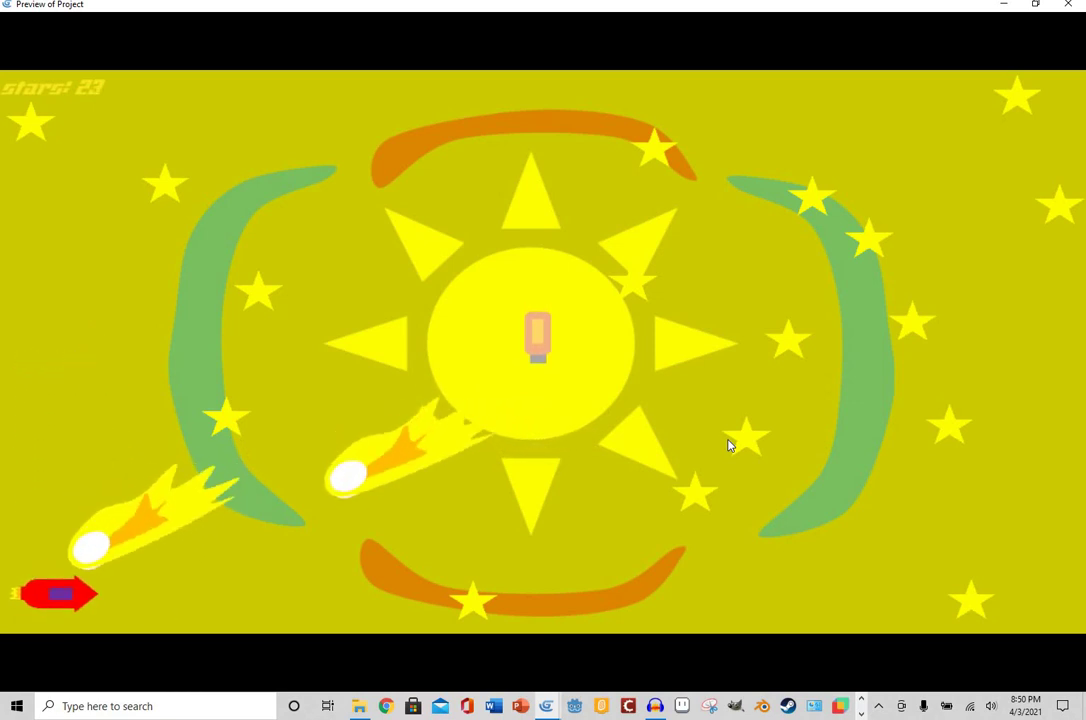
{"action": "key", "text": "Up"}
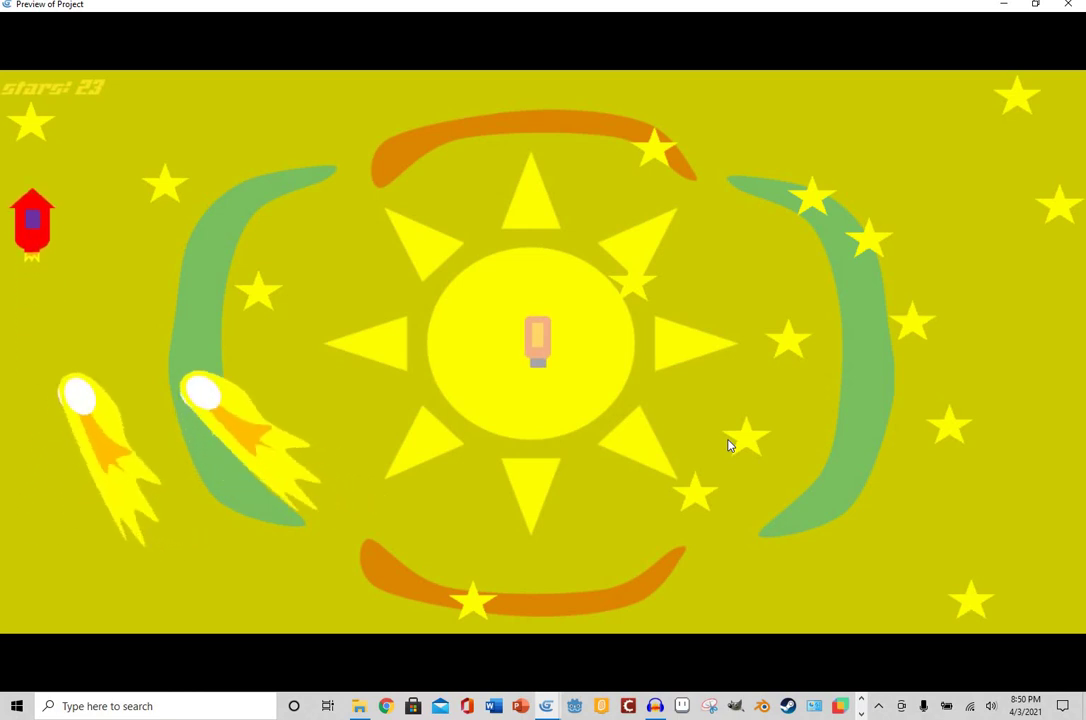
{"action": "key", "text": "Right"}
{"action": "key", "text": "Up"}
{"action": "key", "text": "Right"}
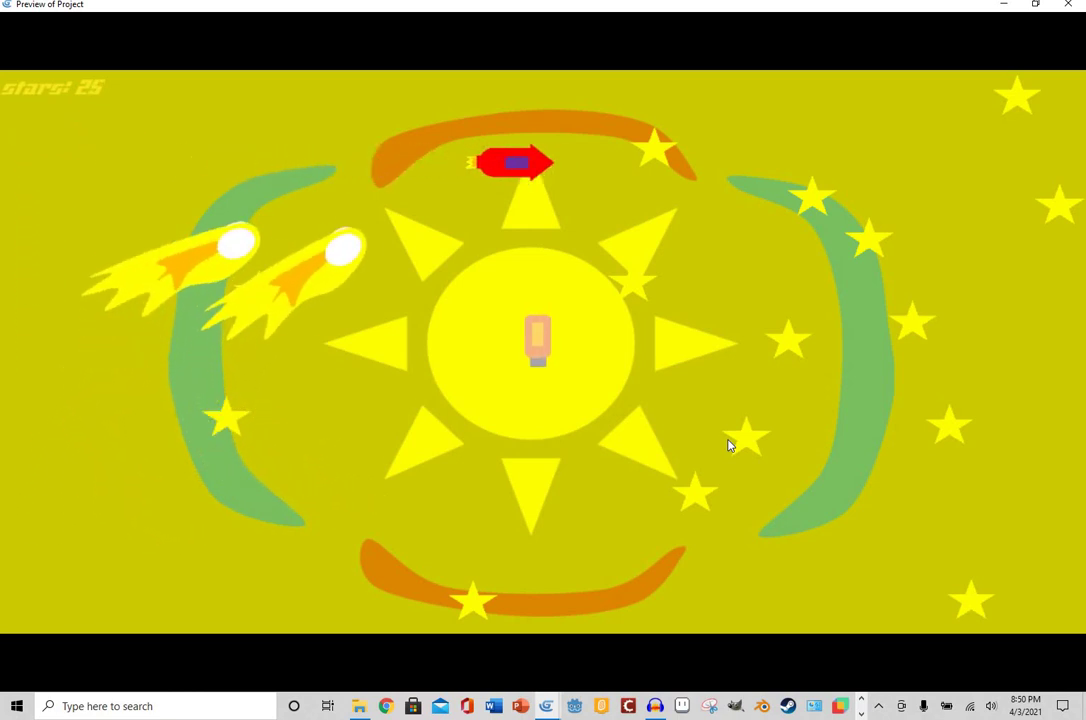
{"action": "key", "text": "Down"}
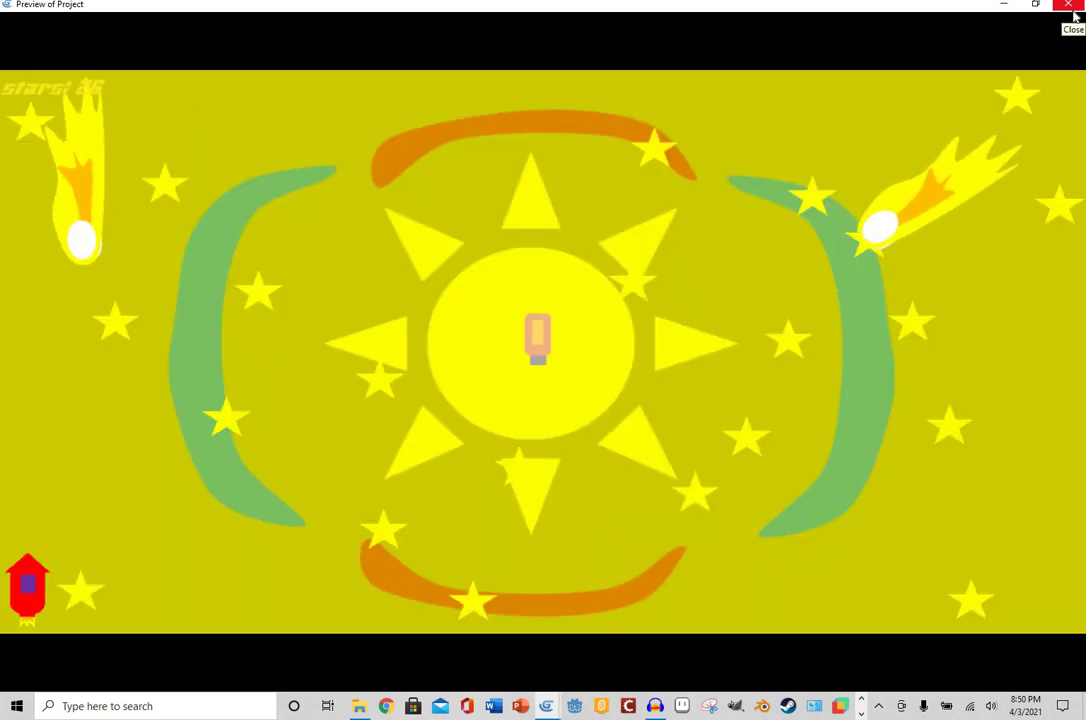
{"action": "left_click", "coordinate": [1072, 8]}
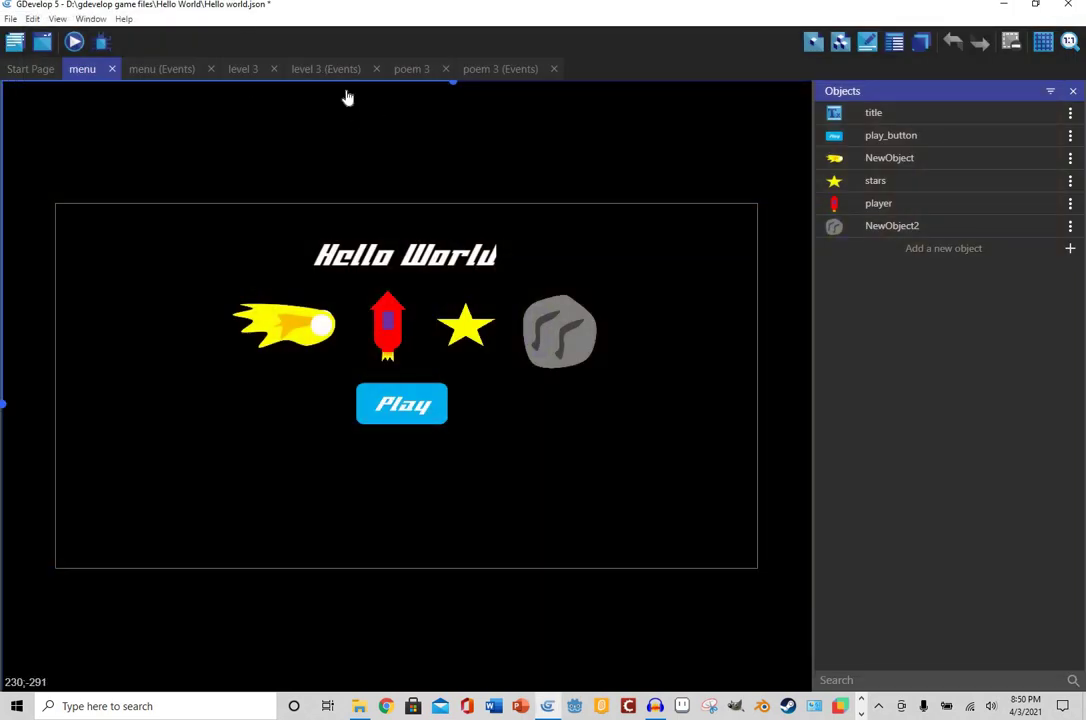
- Set the scene-change action in the poem 3 events to "level 4" and open the level 4 scene
{"action": "left_click", "coordinate": [500, 68]}
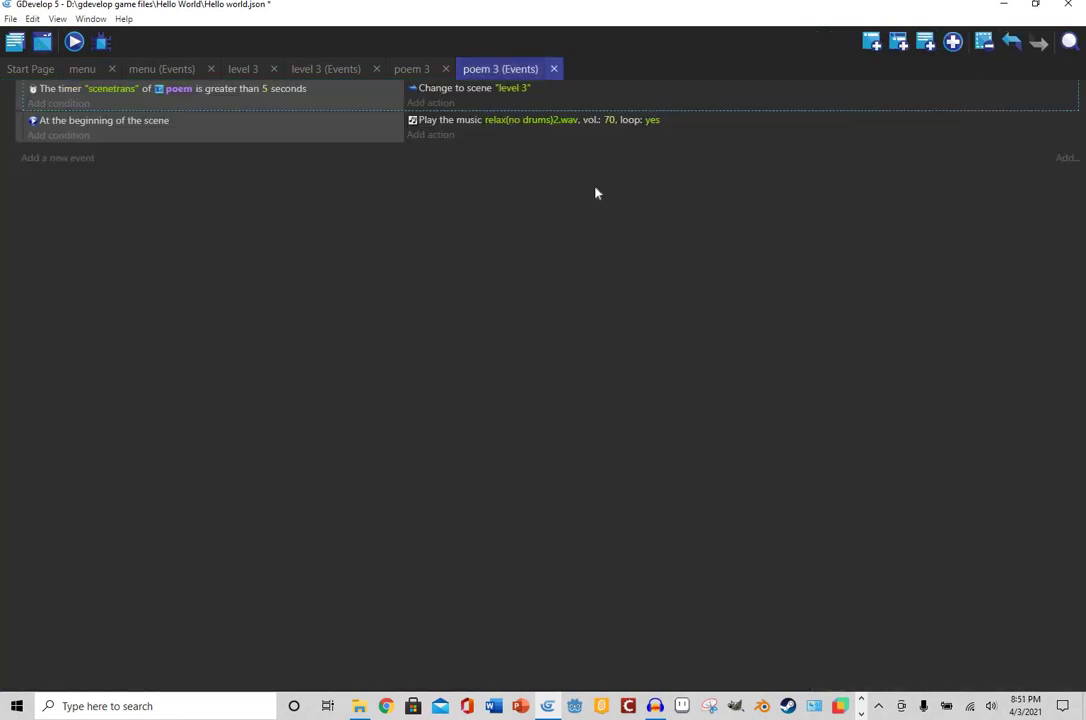
{"action": "left_click", "coordinate": [520, 90]}
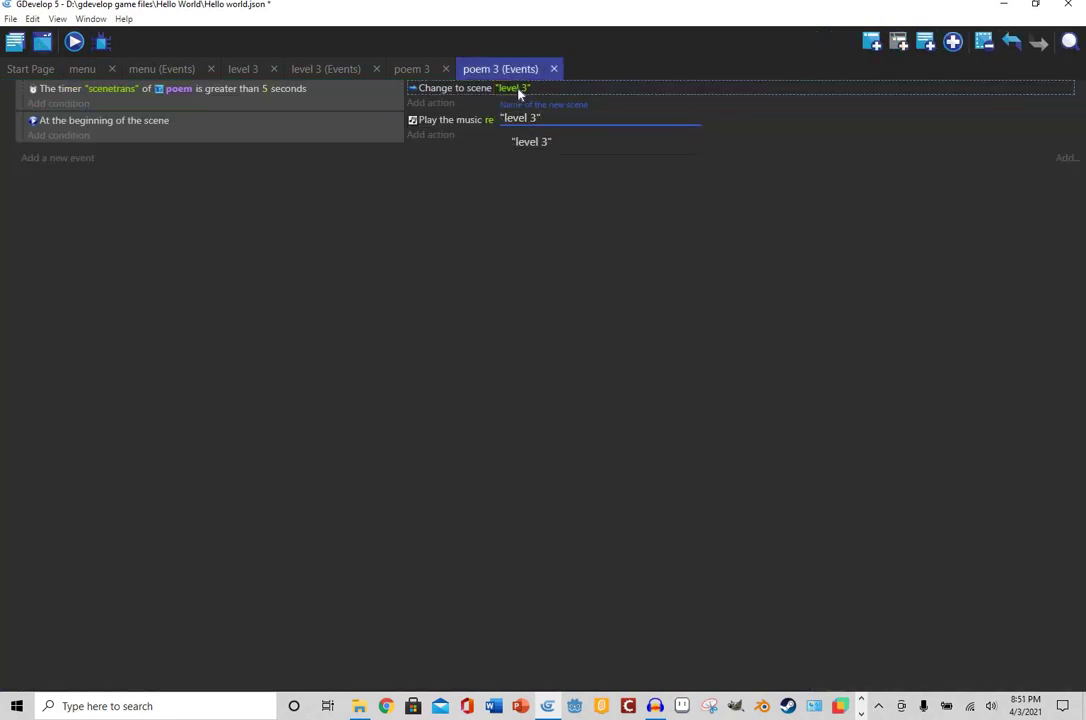
{"action": "type", "text": "4"}
{"action": "key", "text": "Return"}
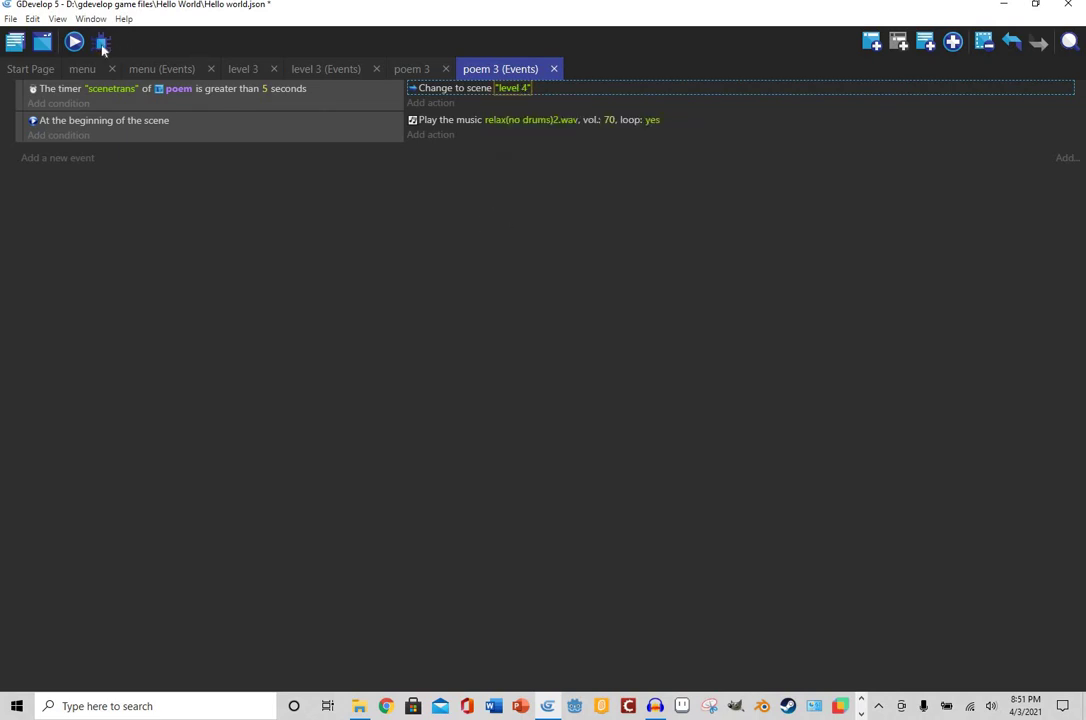
{"action": "left_click", "coordinate": [15, 41]}
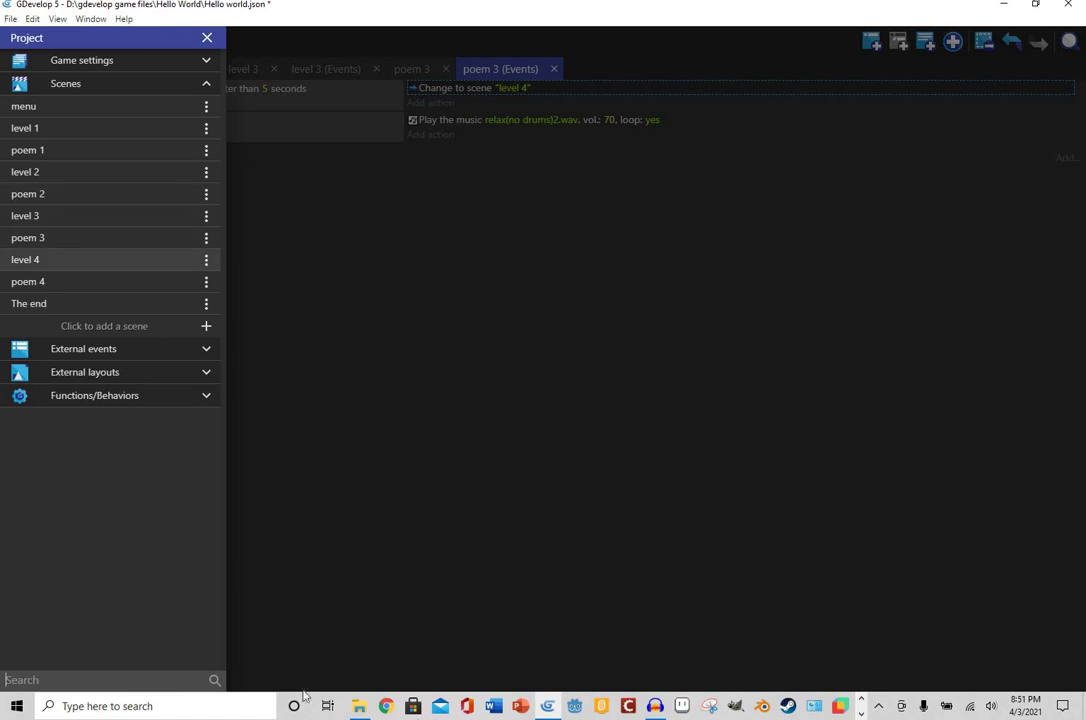
{"action": "left_click", "coordinate": [50, 259]}
- Switch to Chrome, open BeepBox in a maximized window and dismiss the disabled-extension notice
{"action": "left_click", "coordinate": [386, 706]}
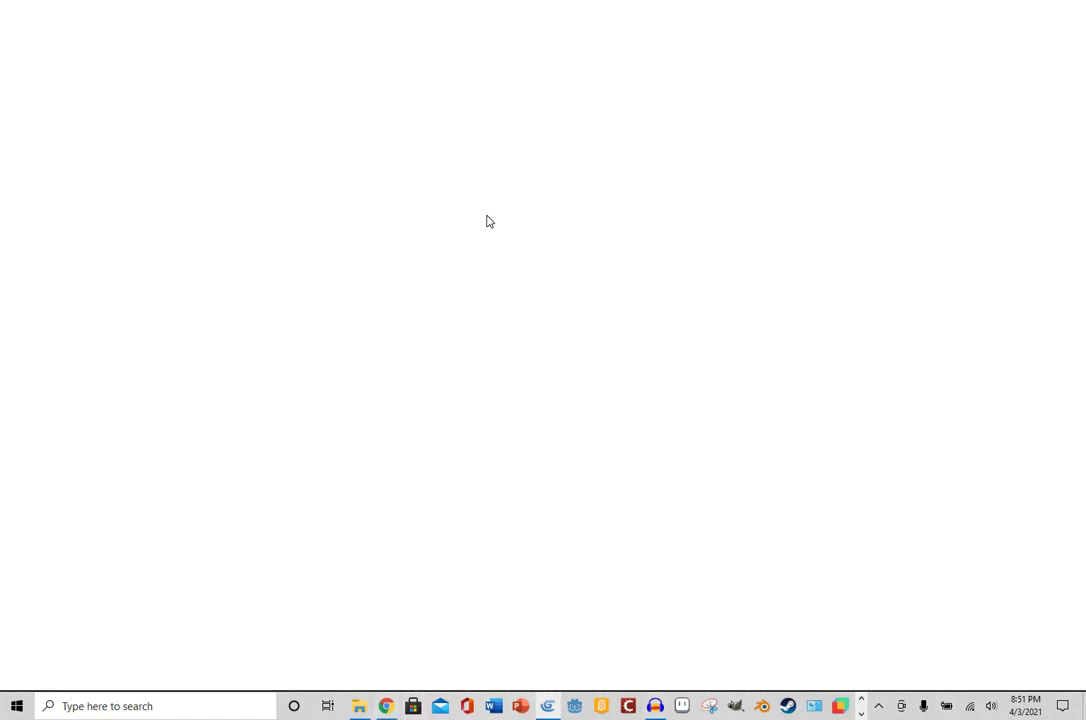
{"action": "left_click_drag", "start_coordinate": [742, 164], "coordinate": [681, 1]}
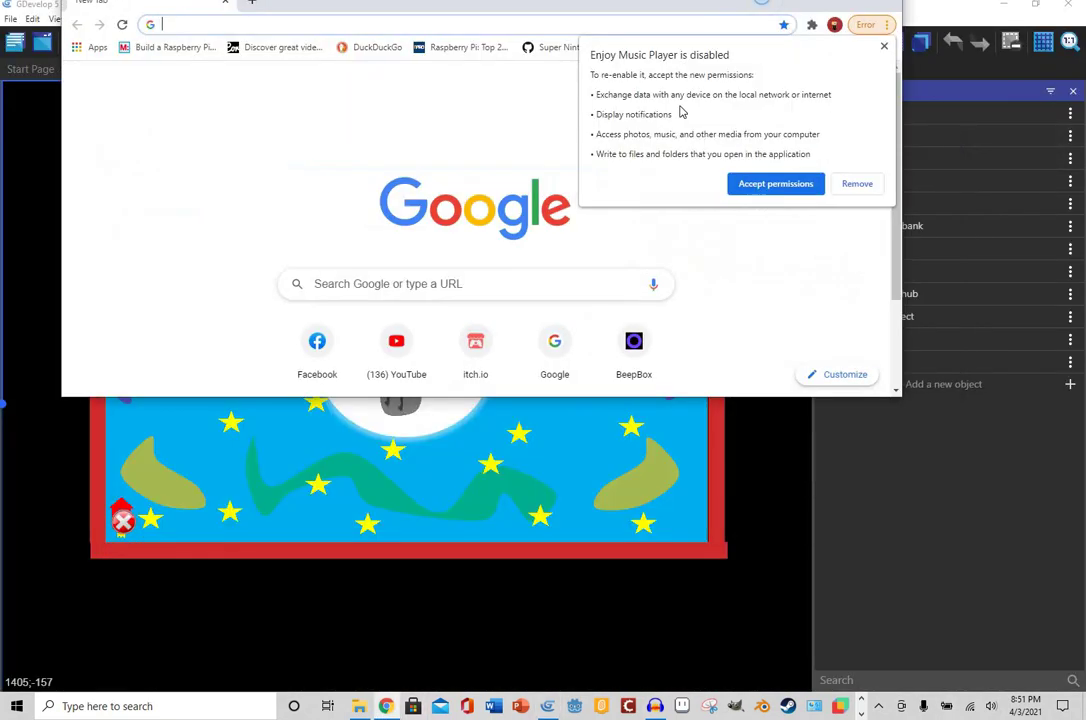
{"action": "left_click", "coordinate": [714, 398]}
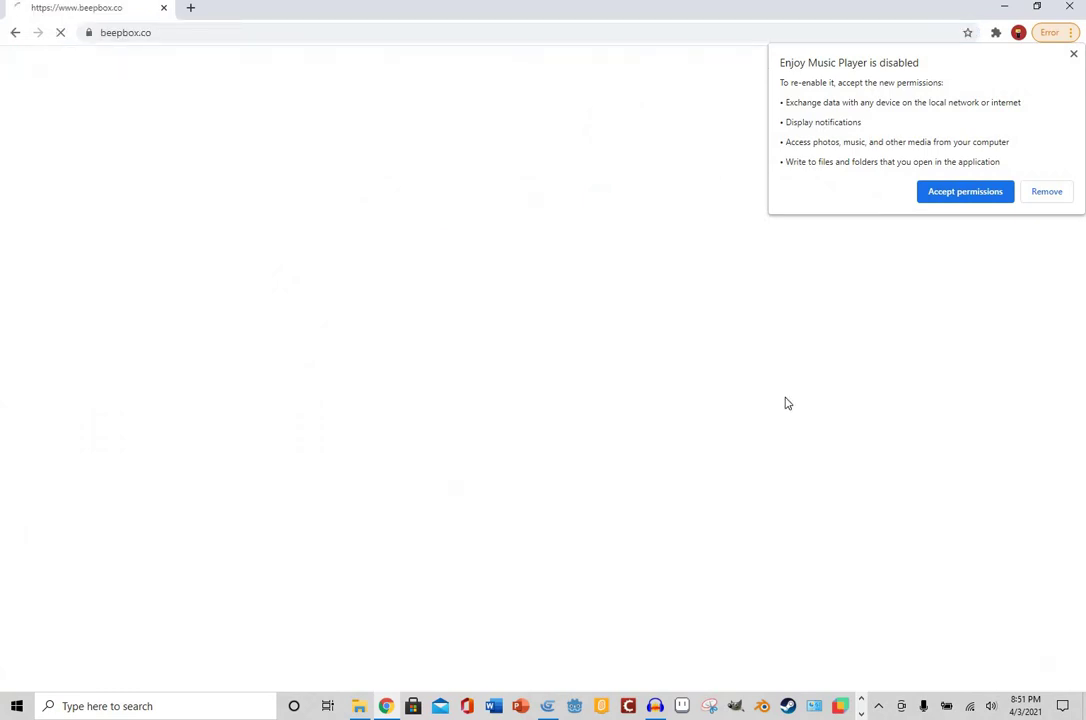
{"action": "left_click", "coordinate": [1073, 54]}
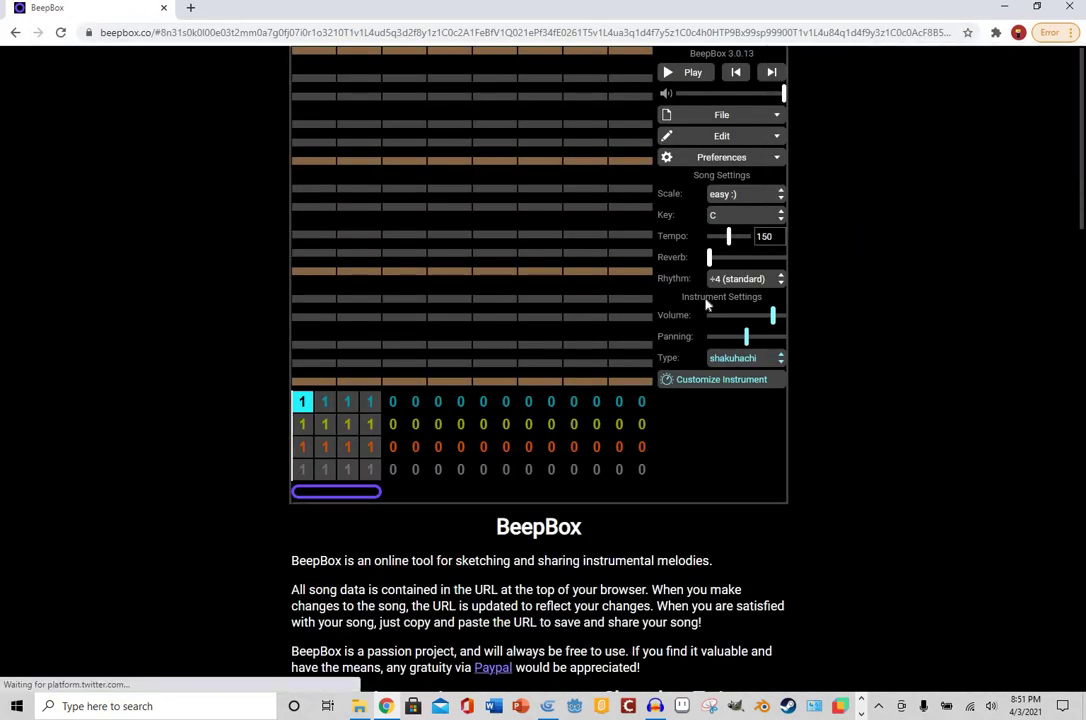
- Set the first channel's instrument to grand piano and sketch three descending notes in its first pattern, playing them back
{"action": "left_click", "coordinate": [738, 358]}
{"action": "left_click", "coordinate": [743, 338]}
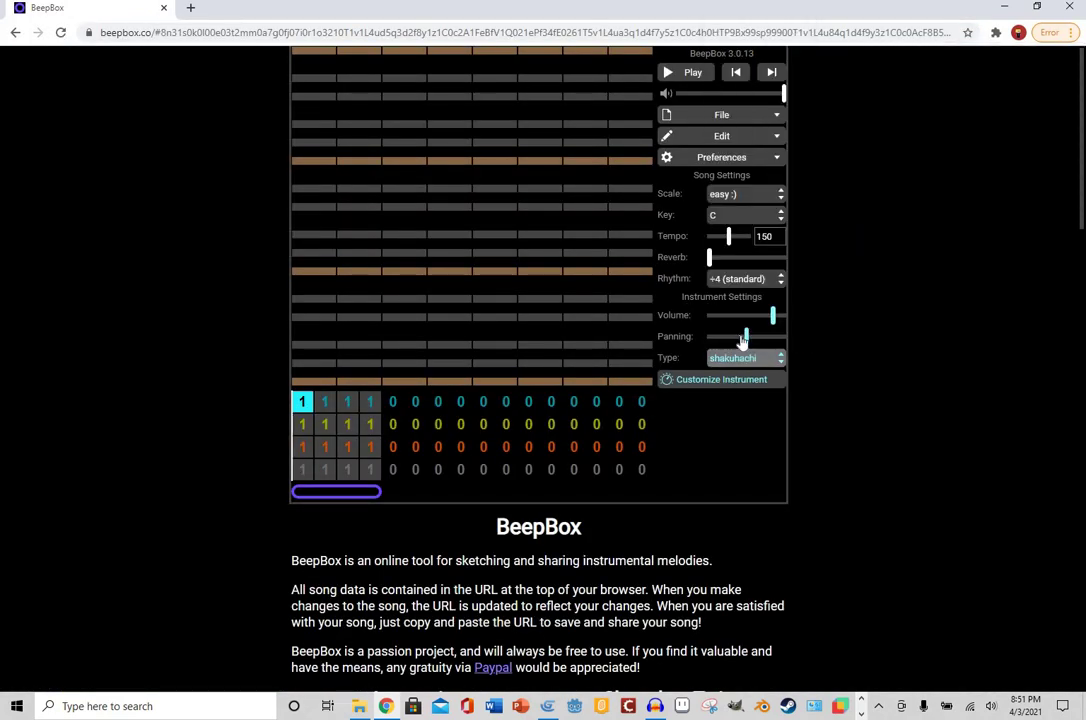
{"action": "left_click", "coordinate": [748, 360]}
{"action": "scroll", "coordinate": [760, 271], "scroll_direction": "up", "scroll_amount": 10}
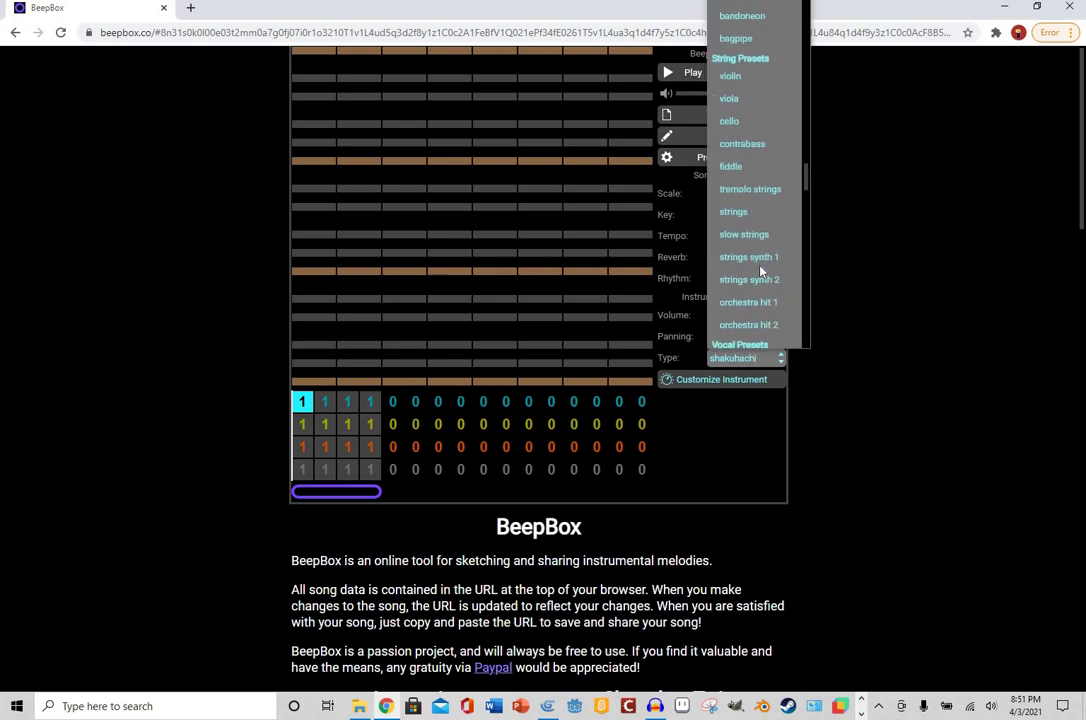
{"action": "scroll", "coordinate": [760, 271], "scroll_direction": "up", "scroll_amount": 10}
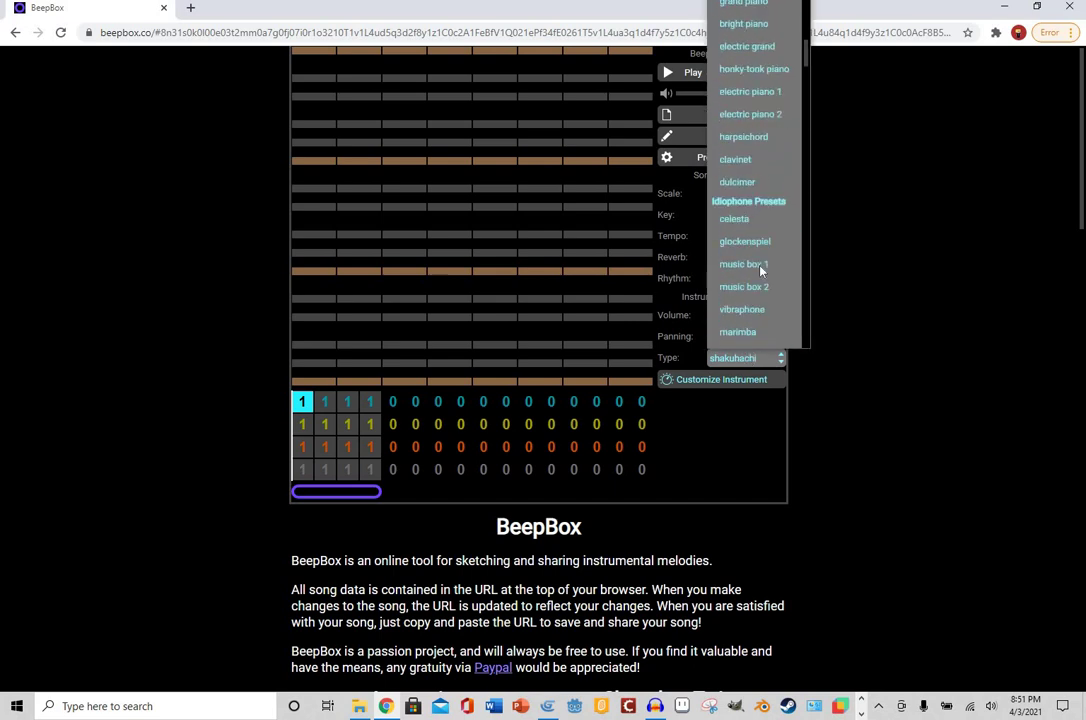
{"action": "scroll", "coordinate": [750, 90], "scroll_direction": "up", "scroll_amount": 3}
{"action": "left_click", "coordinate": [749, 144]}
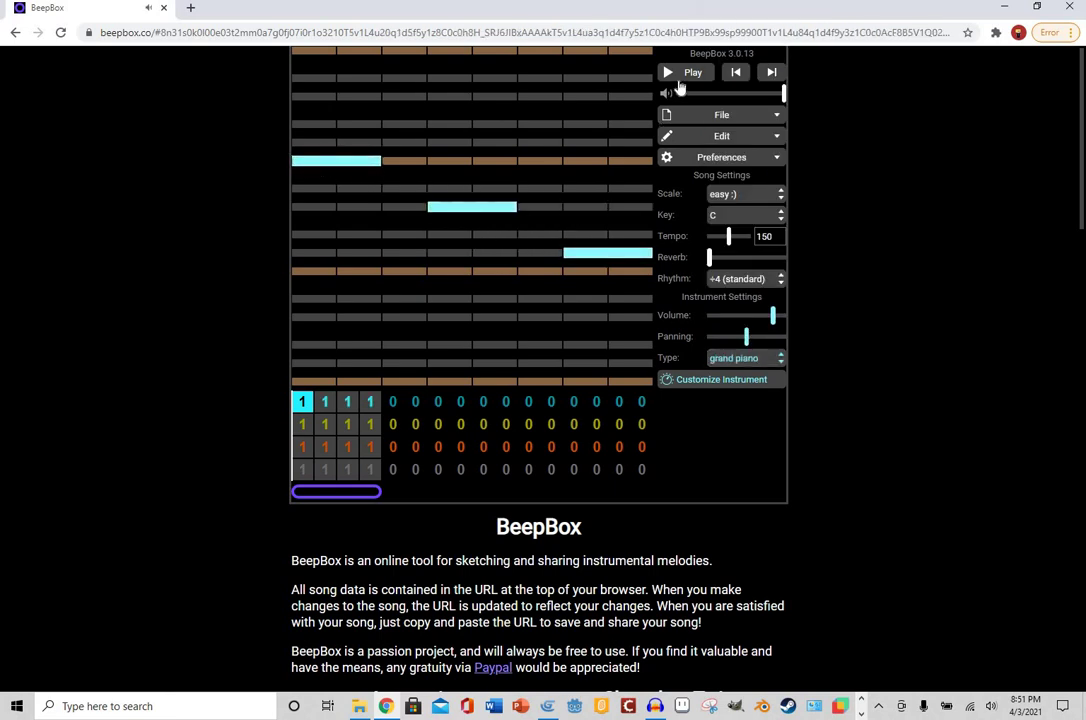
{"action": "key", "text": "space"}
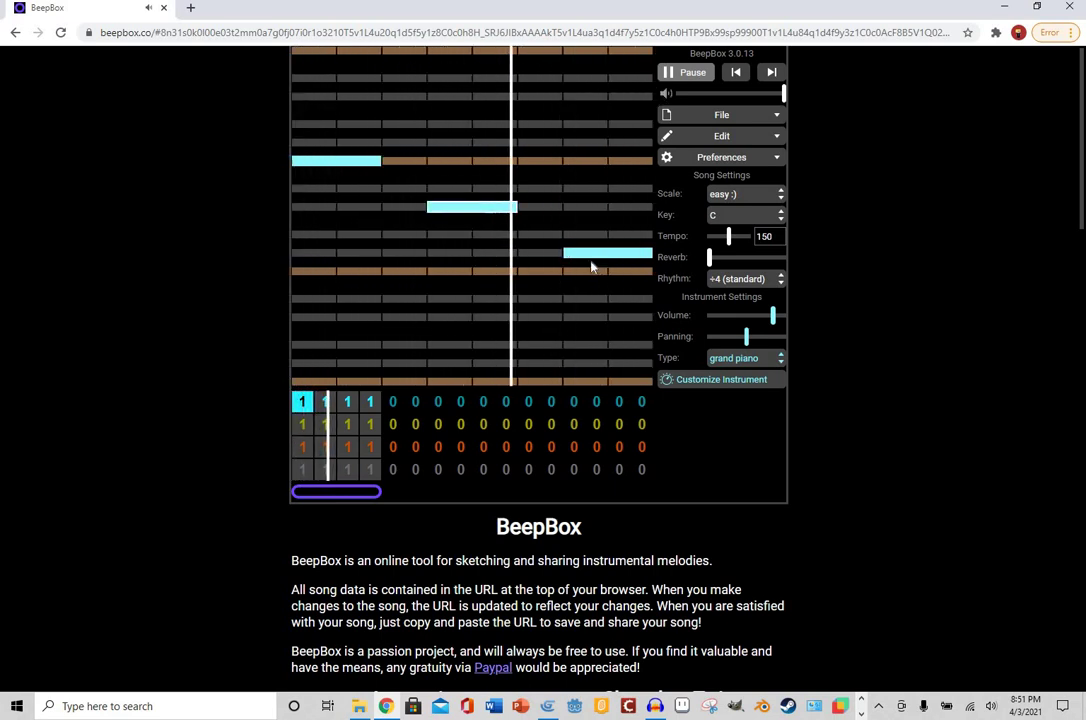
- Move the first pattern's last note one beat-half earlier and add two short notes in the gaps around the existing notes
{"action": "left_click", "coordinate": [562, 256]}
{"action": "left_click", "coordinate": [565, 256]}
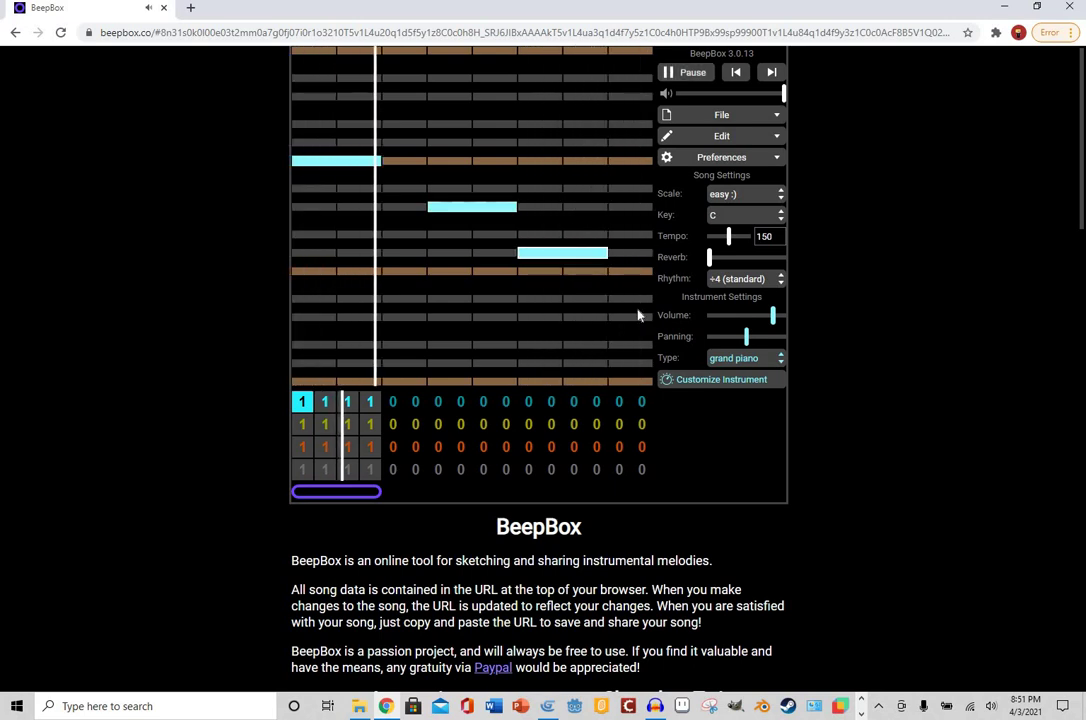
{"action": "left_click", "coordinate": [625, 188]}
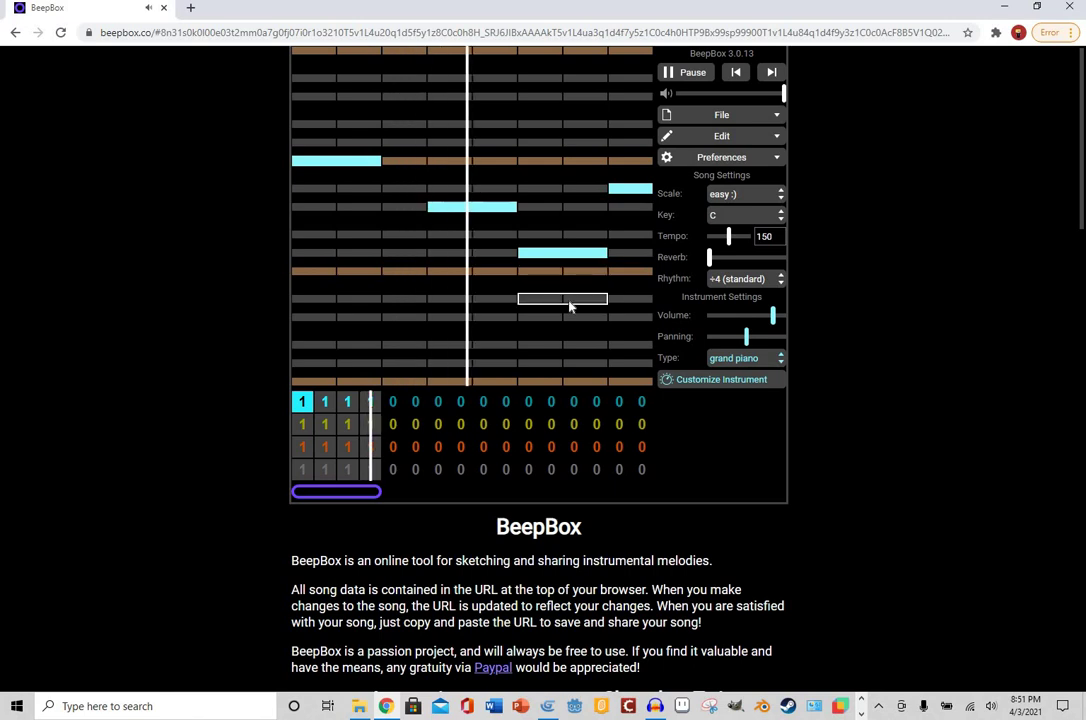
{"action": "left_click", "coordinate": [404, 236]}
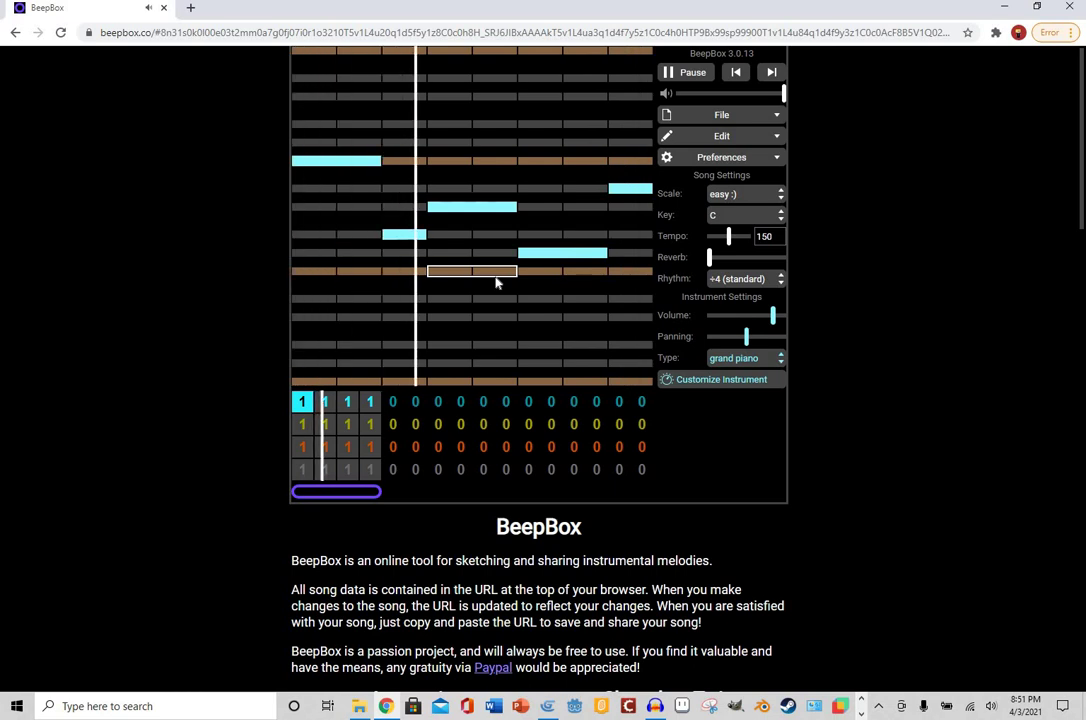
- Assign pattern 2 to the first channel's second bar and pattern 3 to its third bar, sketching four equal-length notes in each
{"action": "left_click", "coordinate": [325, 402]}
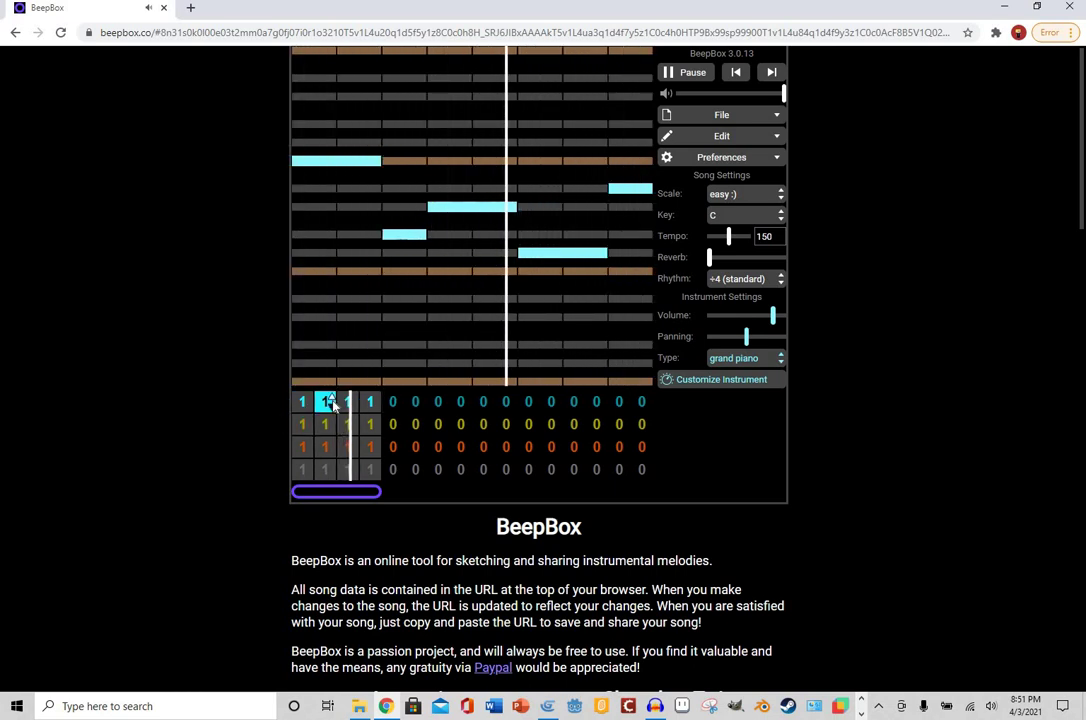
{"action": "key", "text": "2"}
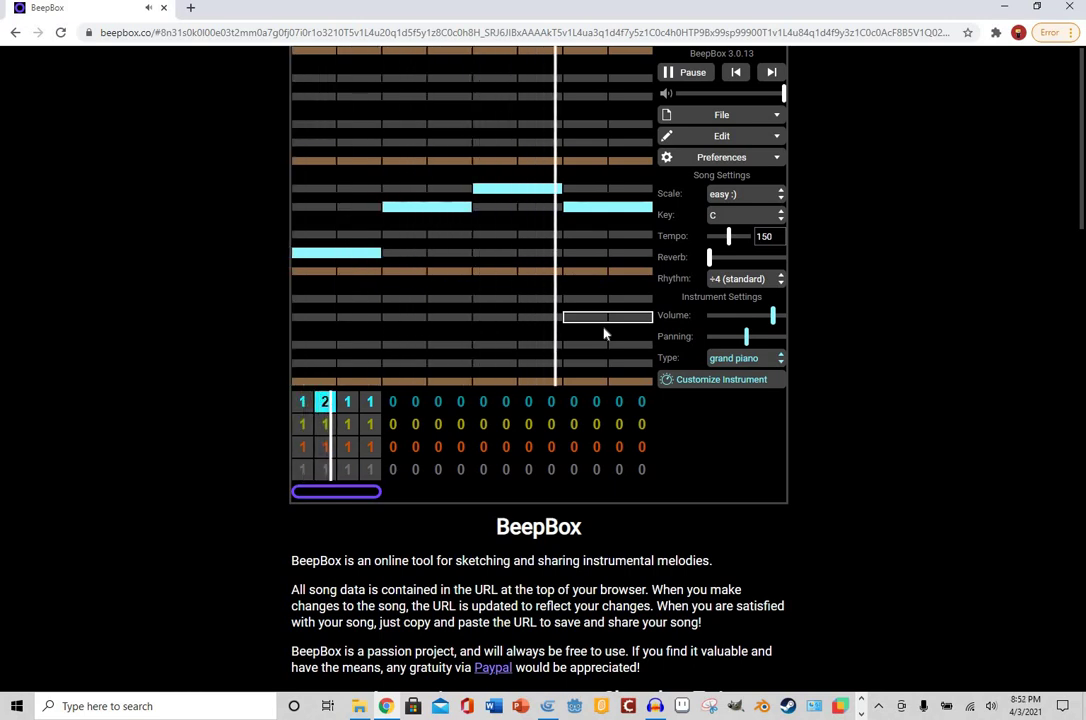
{"action": "left_click", "coordinate": [349, 406]}
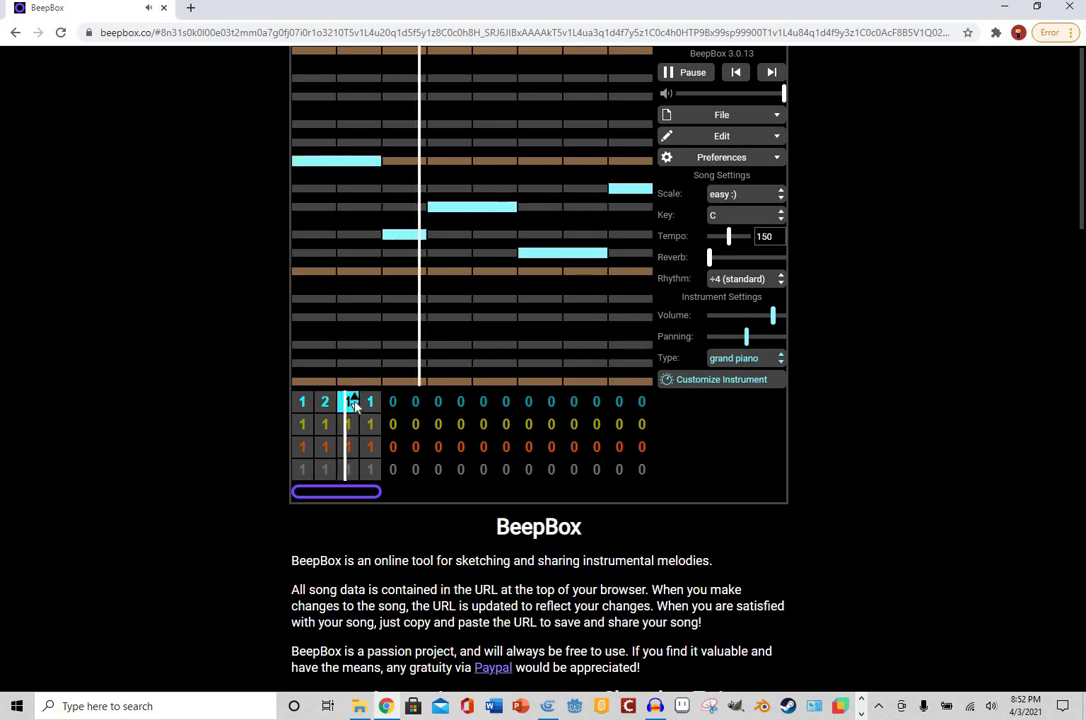
{"action": "key", "text": "2"}
{"action": "key", "text": "3"}
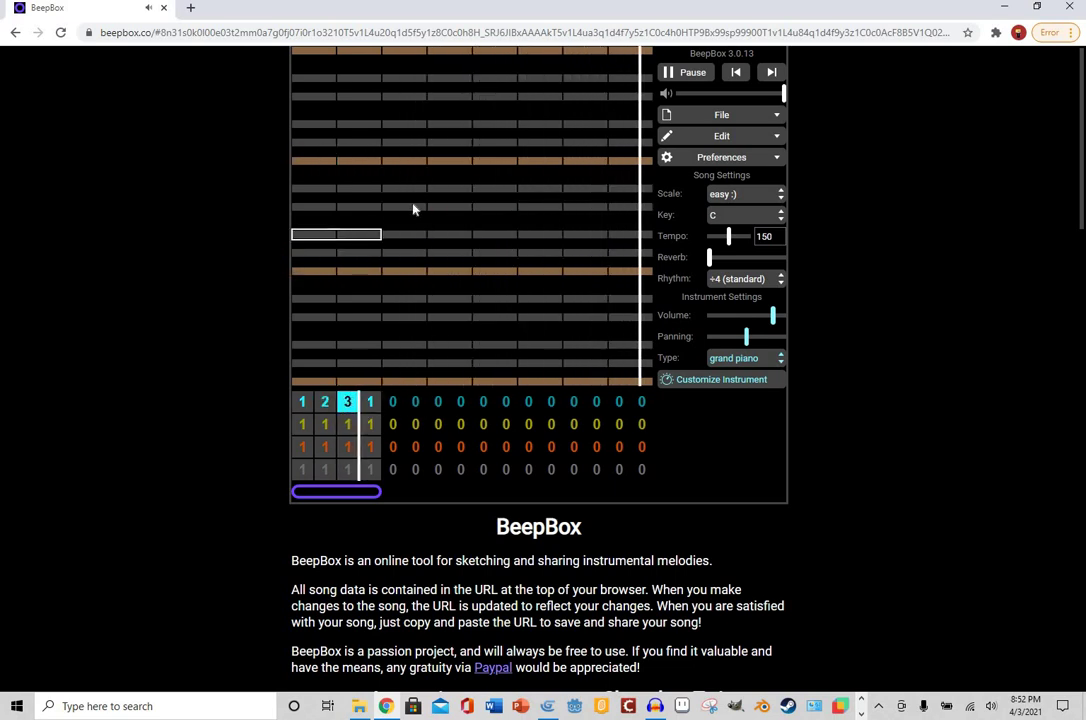
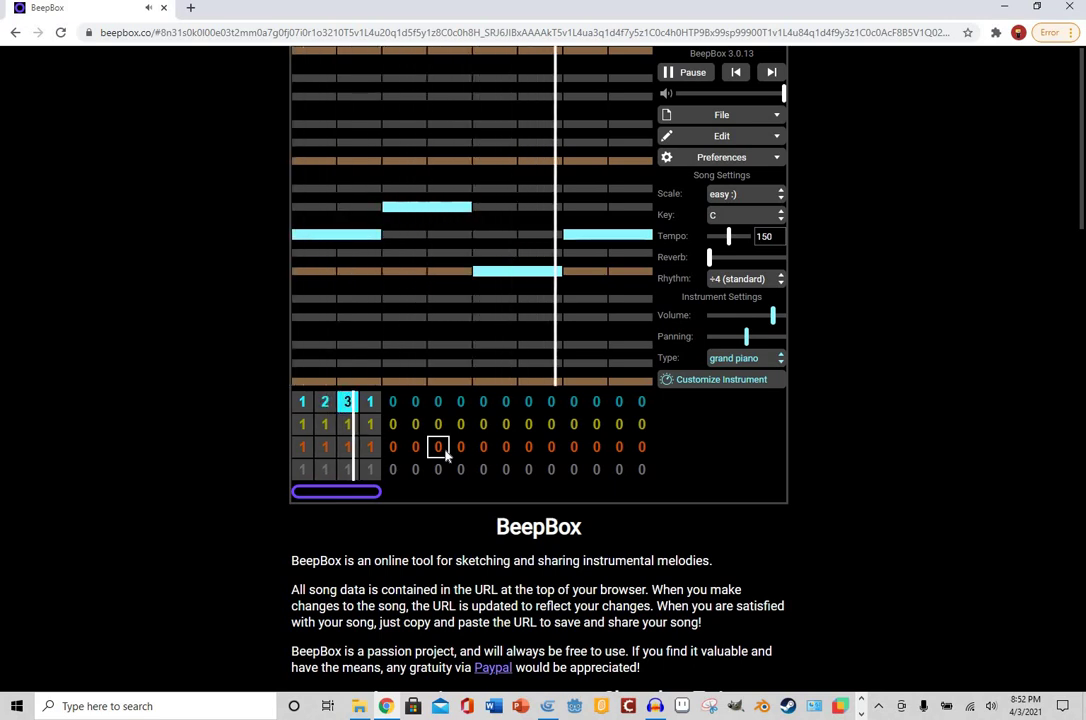
- Assign pattern 4 to the first channel's fourth bar and sketch four notes in it, raising the third note's pitch
{"action": "left_click", "coordinate": [376, 401]}
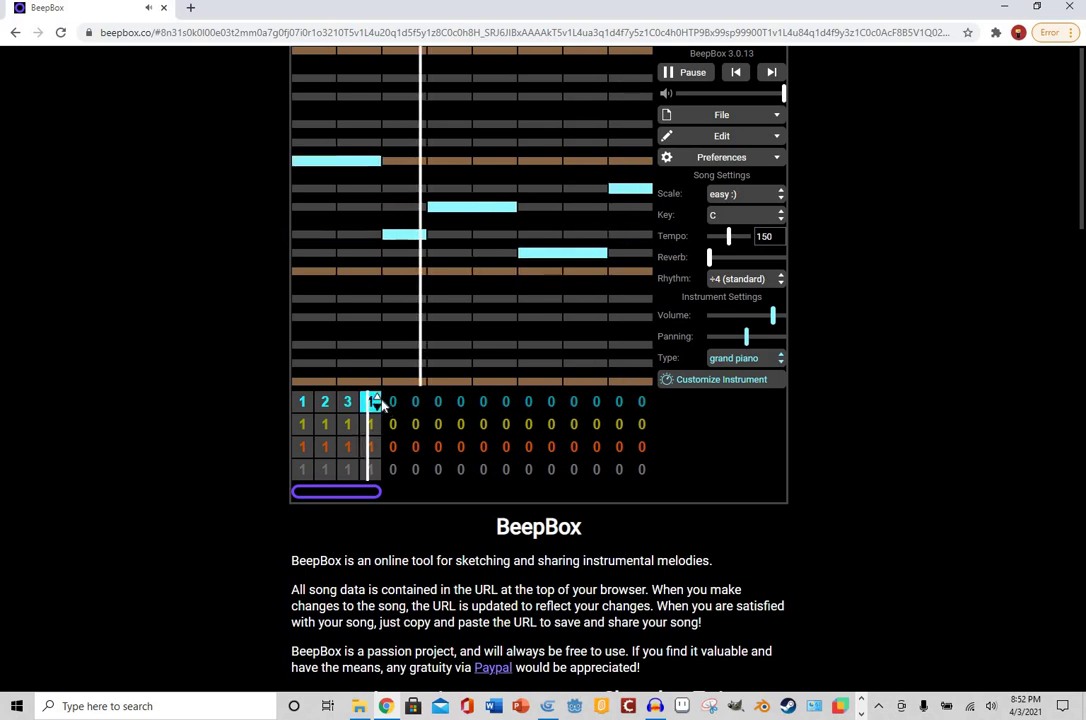
{"action": "left_click", "coordinate": [376, 399]}
{"action": "left_click", "coordinate": [376, 399]}
{"action": "left_click", "coordinate": [376, 399]}
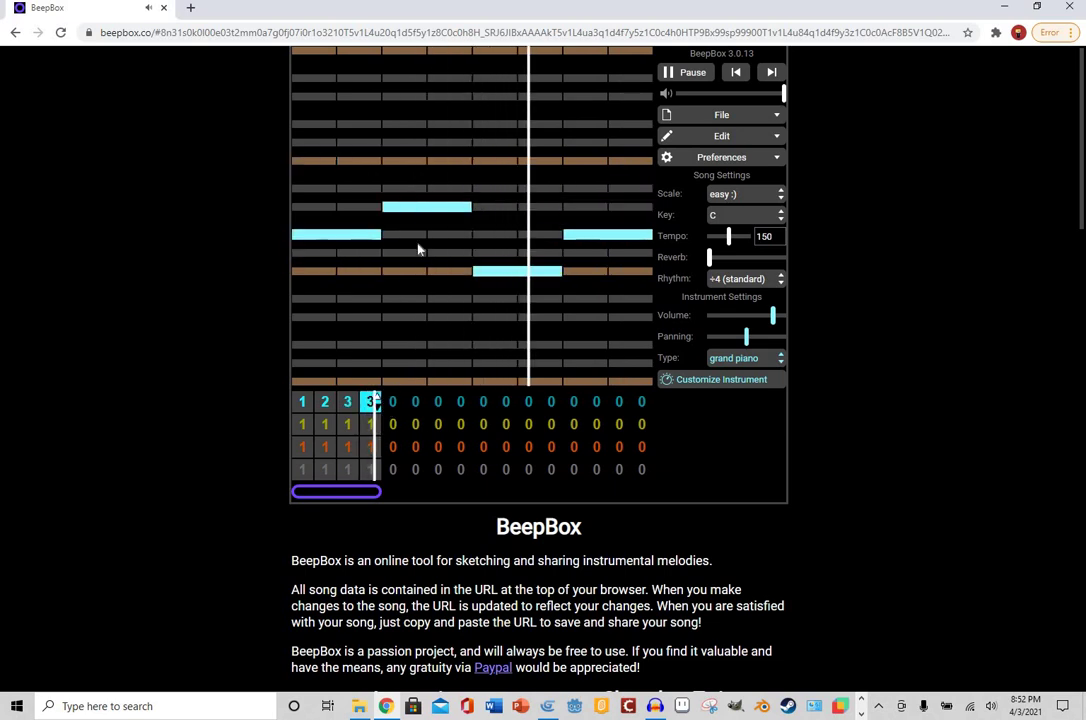
{"action": "left_click", "coordinate": [330, 161]}
{"action": "left_click", "coordinate": [429, 188]}
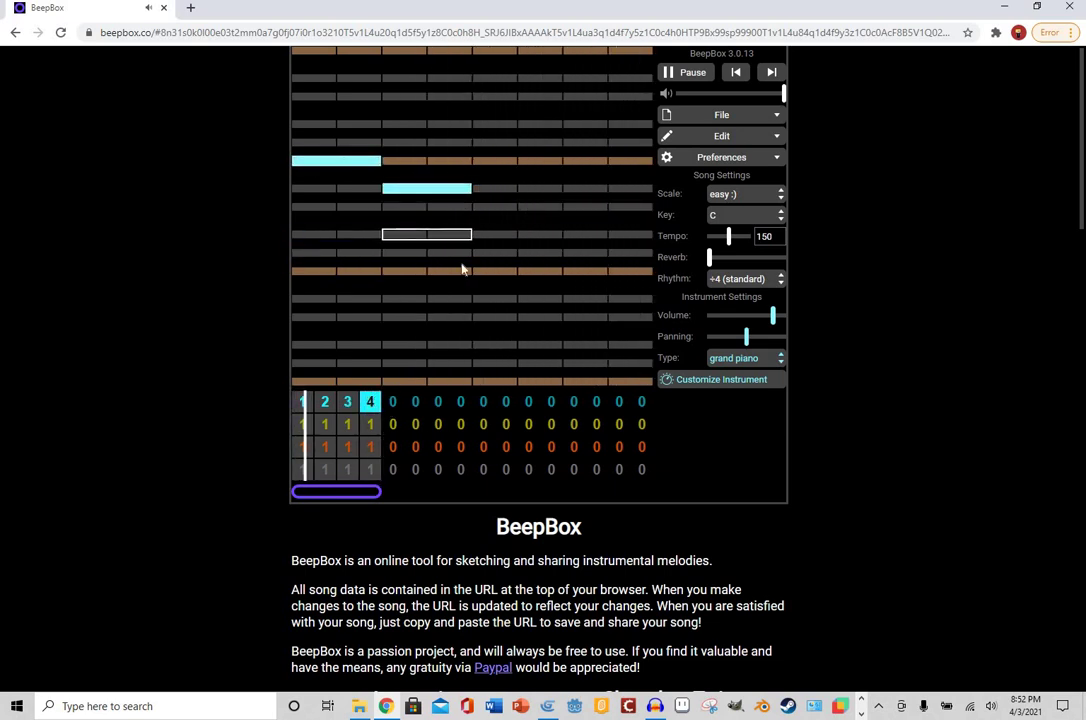
{"action": "left_click", "coordinate": [515, 271]}
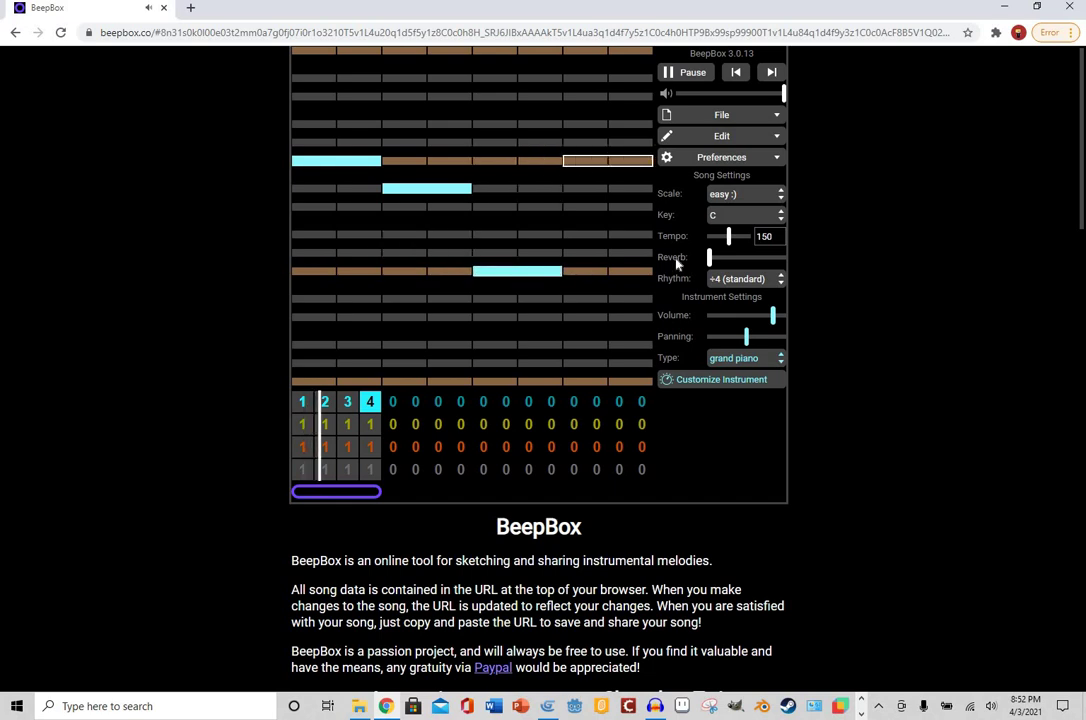
{"action": "left_click", "coordinate": [596, 161]}
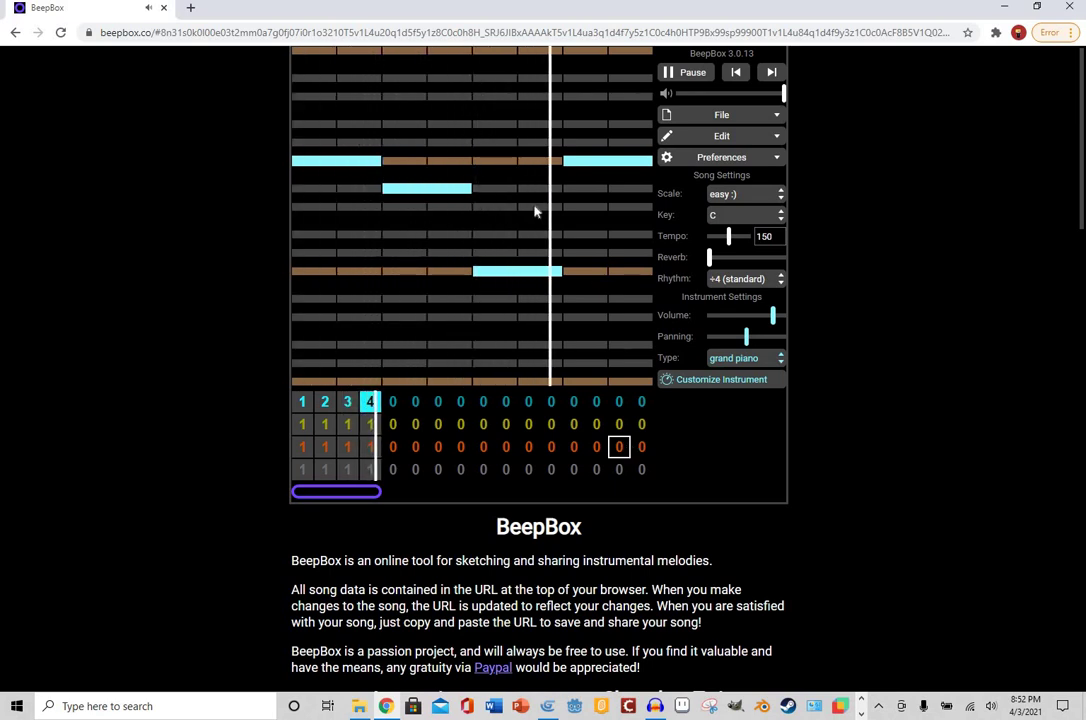
{"action": "left_click", "coordinate": [512, 243]}
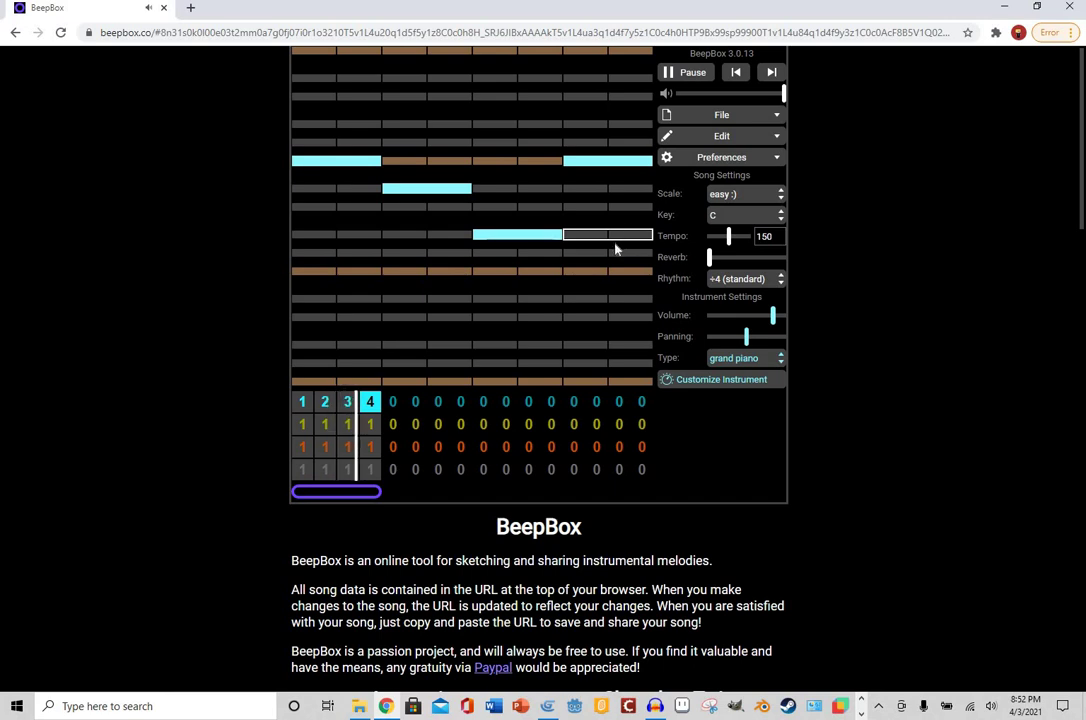
- Repeat patterns 1, 2, 3 and 4 in bars 5 to 8 of the first channel
{"action": "left_click", "coordinate": [398, 401]}
{"action": "key", "text": "1"}
{"action": "left_click", "coordinate": [415, 401]}
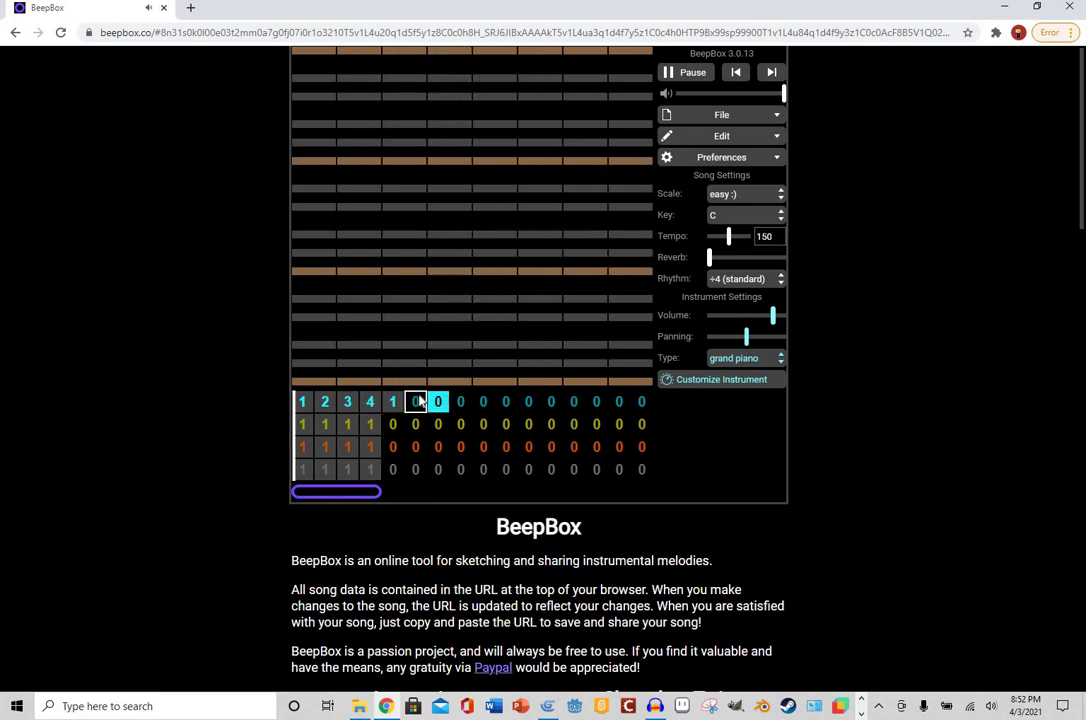
{"action": "key", "text": "2"}
{"action": "left_click", "coordinate": [447, 401]}
{"action": "key", "text": "3"}
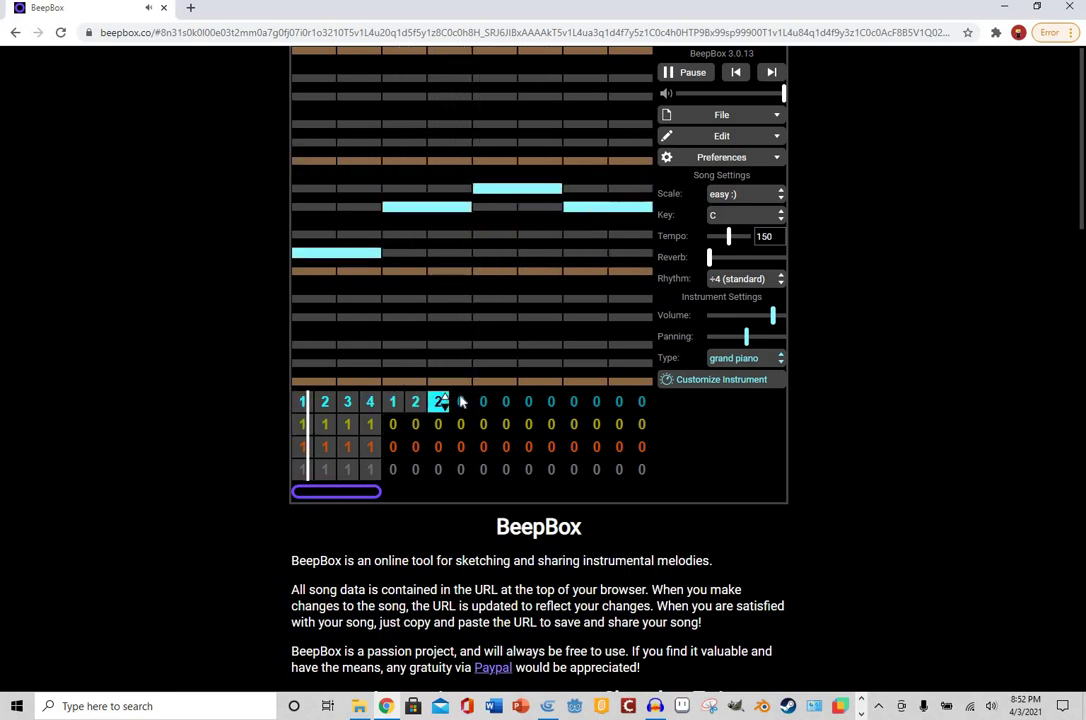
{"action": "left_click", "coordinate": [463, 401]}
{"action": "key", "text": "2"}
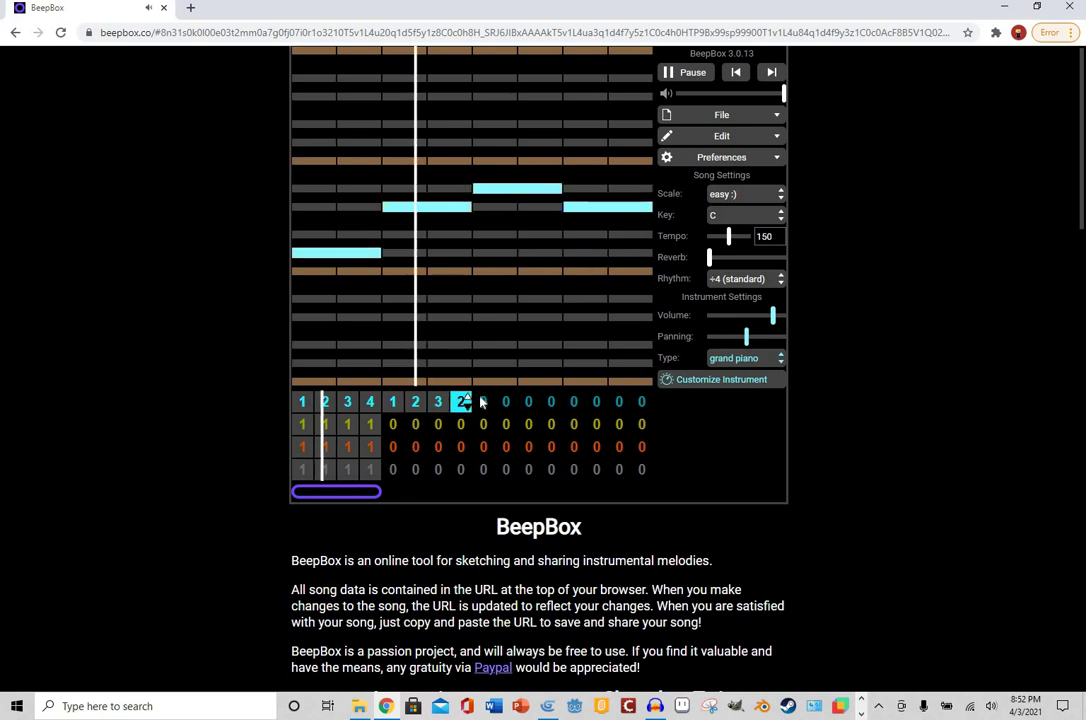
{"action": "key", "text": "3"}
{"action": "key", "text": "4"}
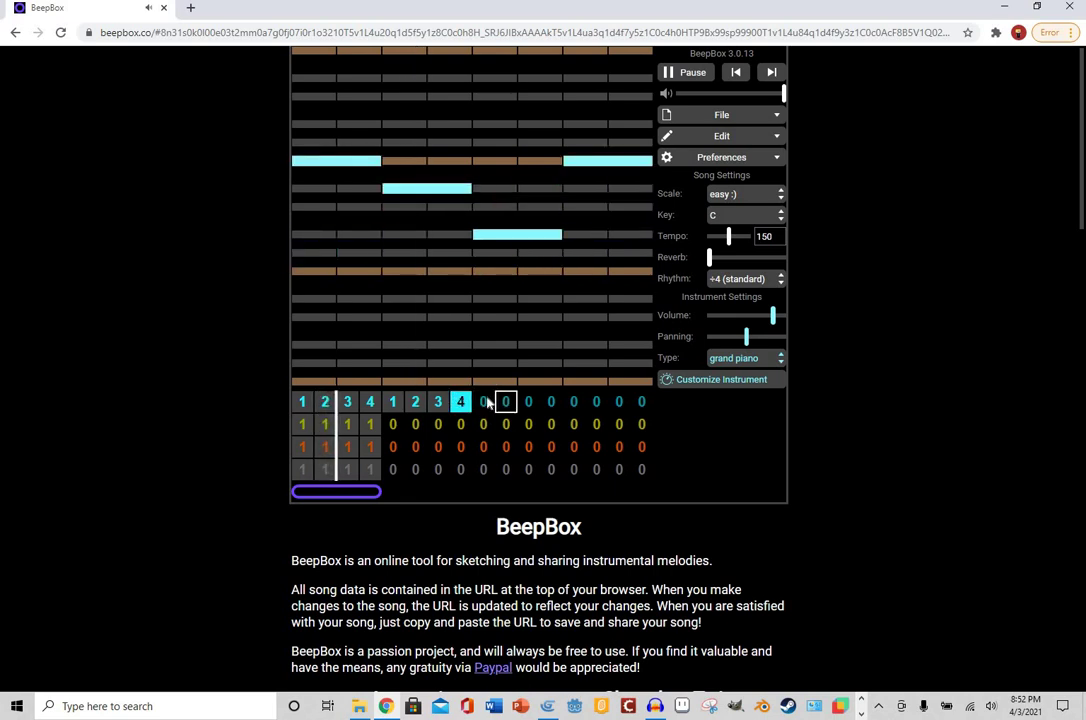
- Repeat patterns 1, 2, 3 and 4 in bars 9 to 12 of the first channel
{"action": "left_click", "coordinate": [485, 401]}
{"action": "key", "text": "1"}
{"action": "left_click", "coordinate": [508, 401]}
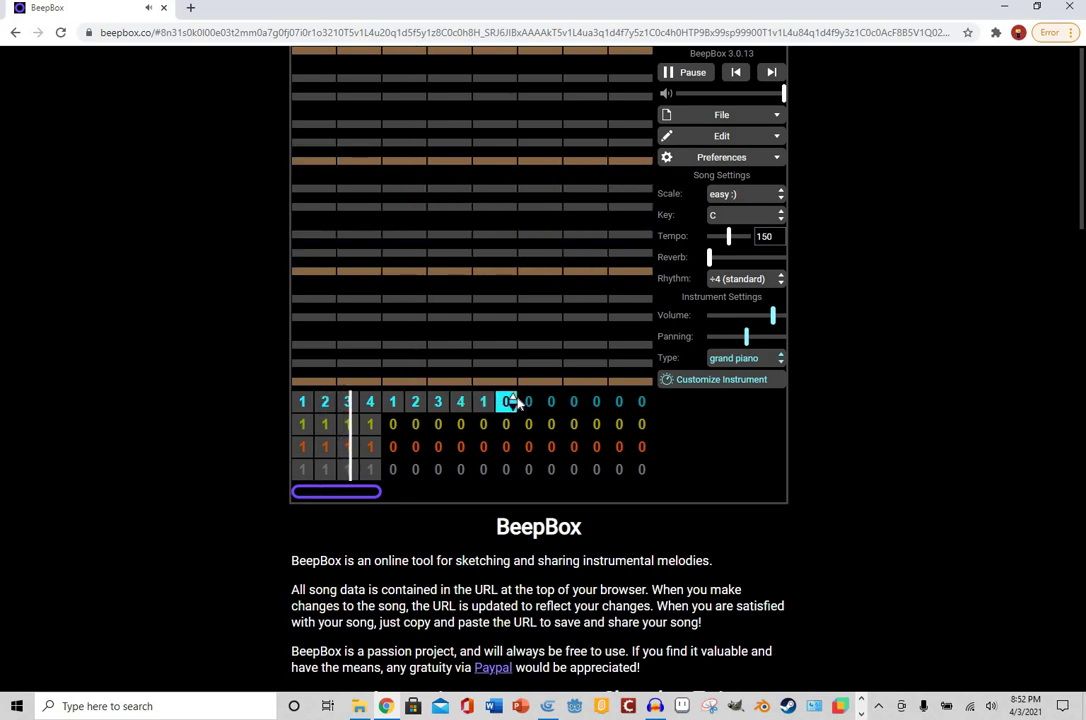
{"action": "key", "text": "2"}
{"action": "left_click", "coordinate": [530, 401]}
{"action": "key", "text": "3"}
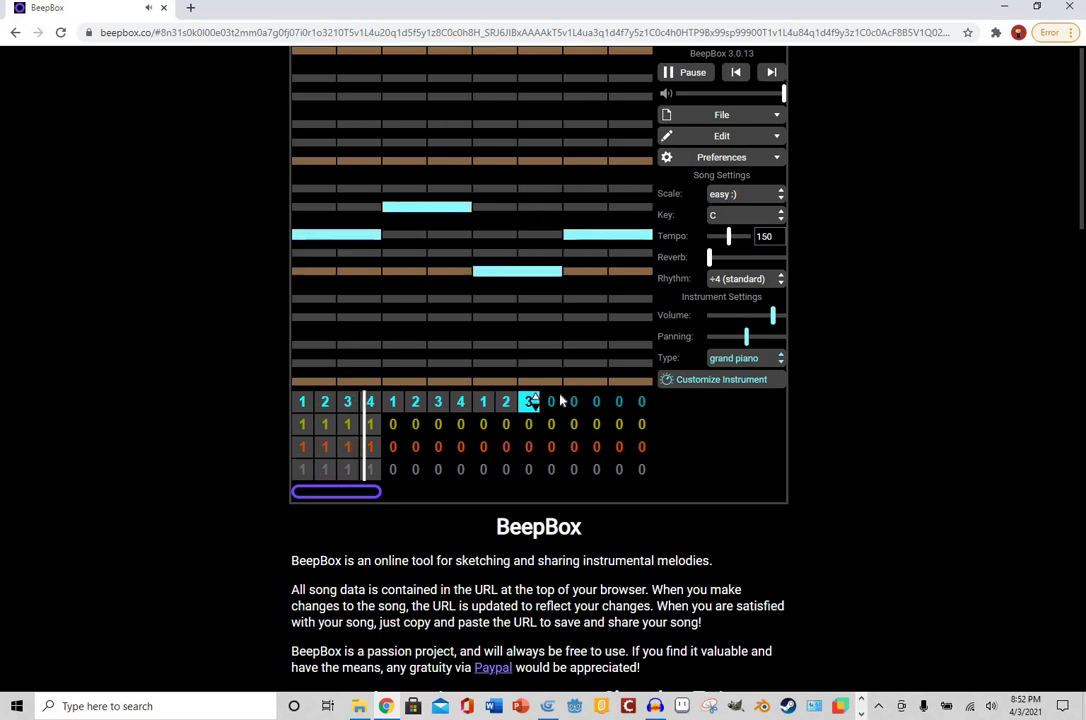
{"action": "left_click", "coordinate": [553, 401]}
{"action": "key", "text": "4"}
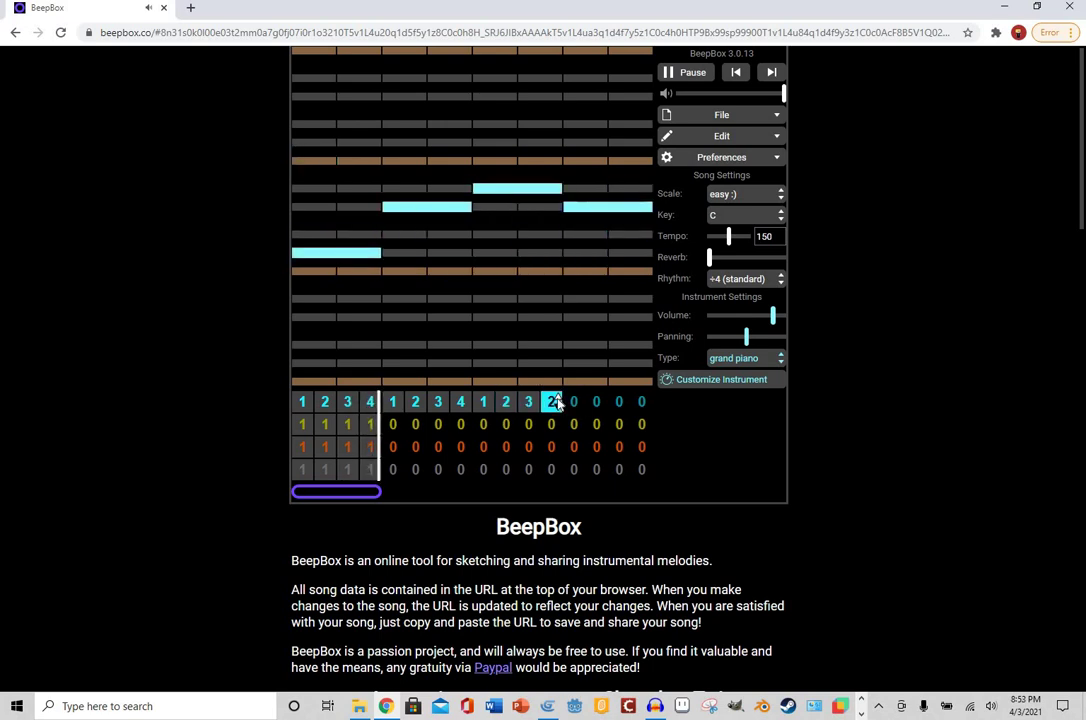
- Repeat patterns 1, 2, 3 and 4 in bars 13 to 16 of the first channel and extend the loop over all sixteen bars
{"action": "left_click", "coordinate": [596, 401]}
{"action": "left_click", "coordinate": [575, 402]}
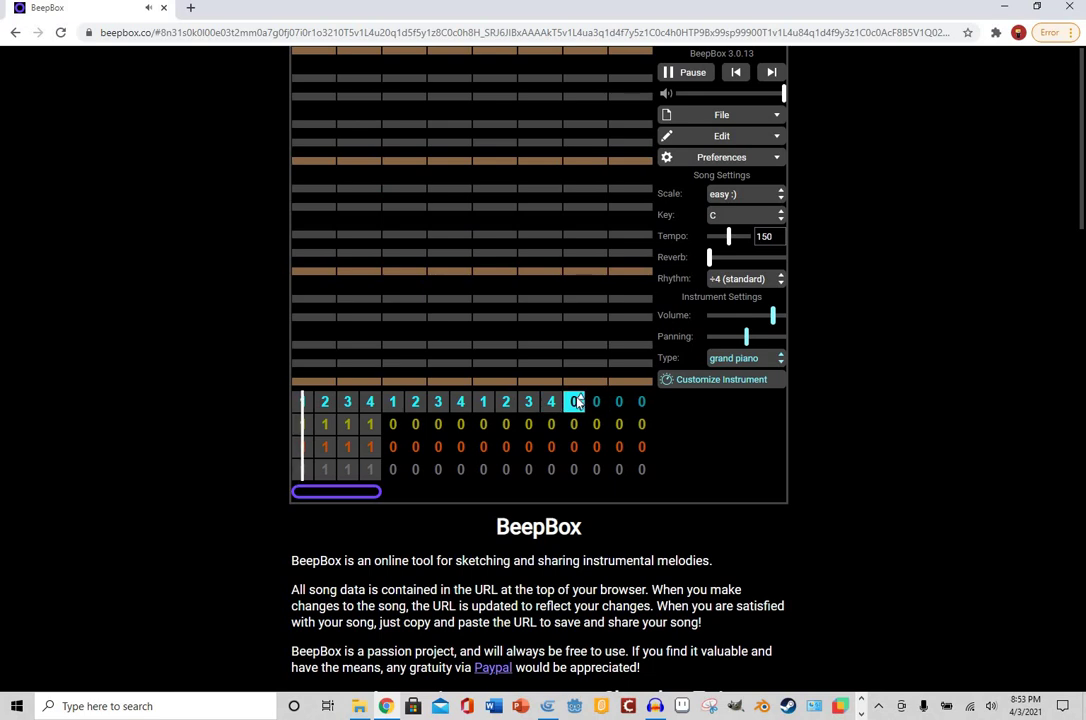
{"action": "key", "text": "1"}
{"action": "left_click", "coordinate": [598, 401]}
{"action": "key", "text": "6"}
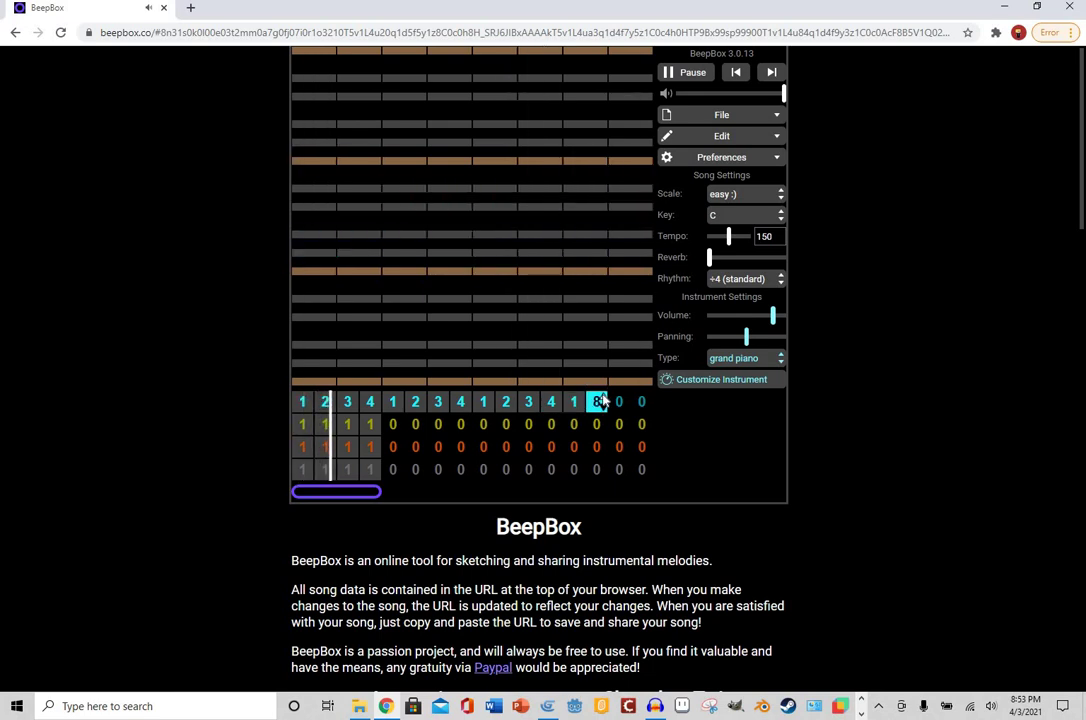
{"action": "key", "text": "2"}
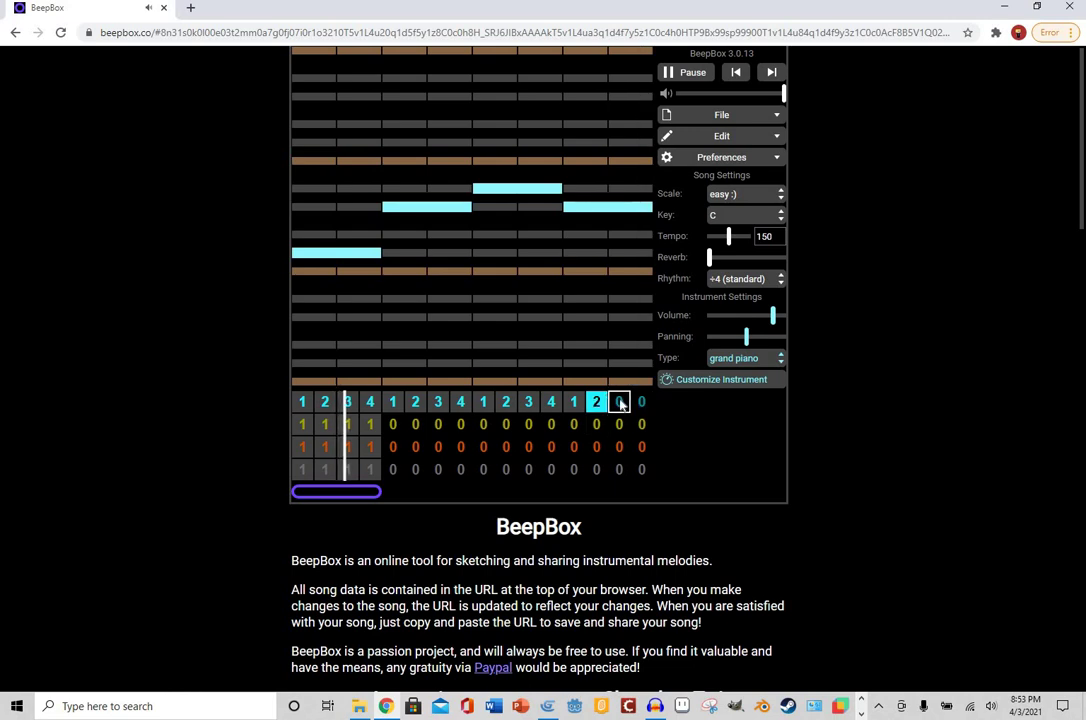
{"action": "left_click", "coordinate": [620, 401]}
{"action": "key", "text": "3"}
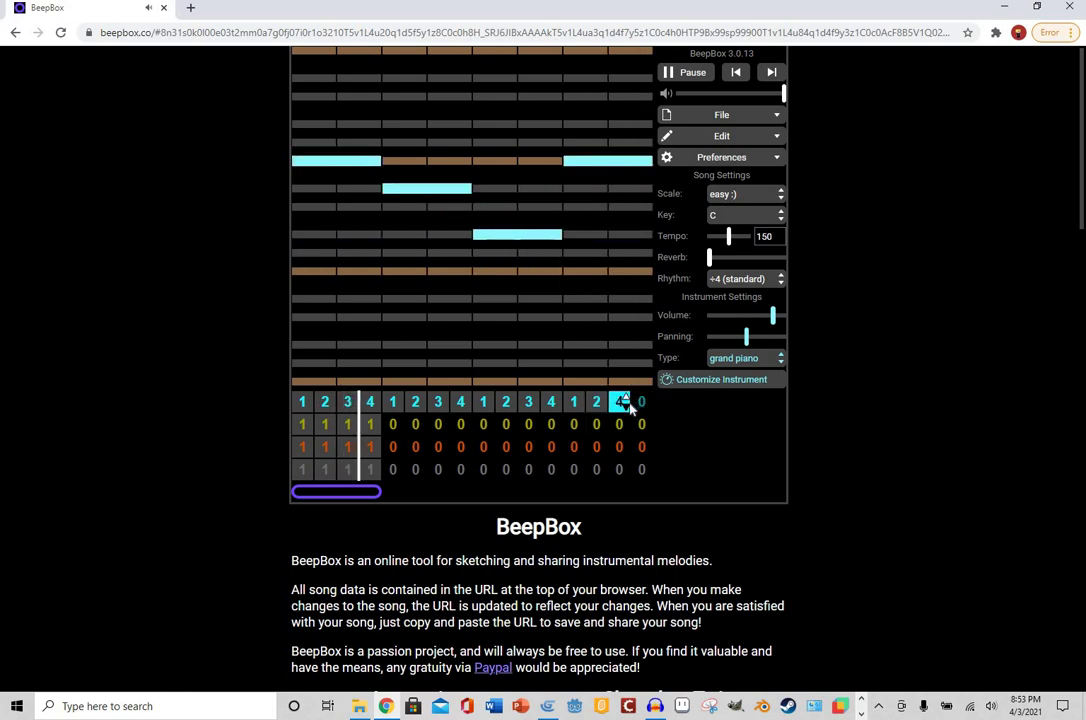
{"action": "left_click", "coordinate": [642, 401]}
{"action": "key", "text": "4"}
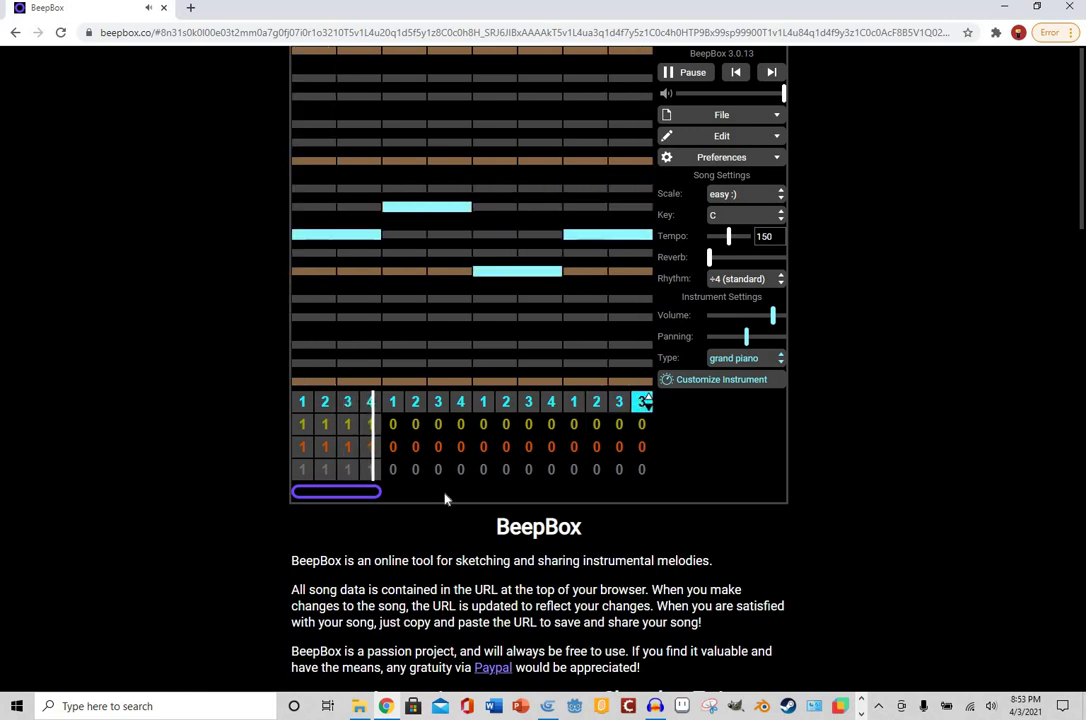
{"action": "left_click", "coordinate": [648, 489]}
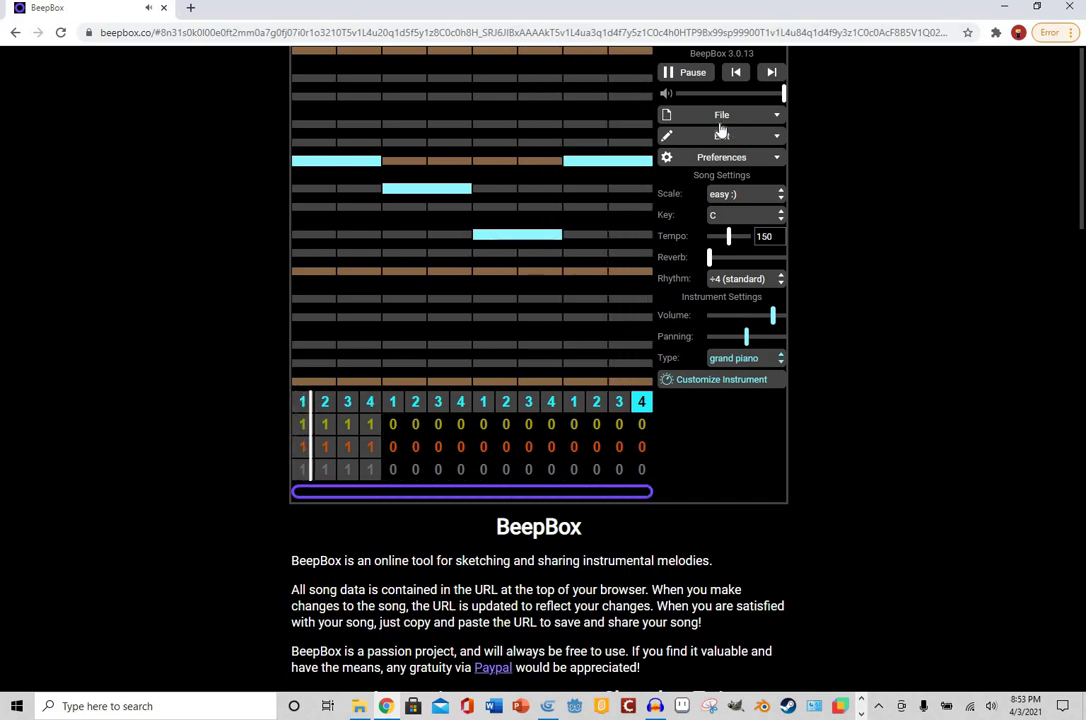
- Export the song as a .wav file named "cloudy day" with a loop count of 4
{"action": "left_click", "coordinate": [721, 117]}
{"action": "left_click", "coordinate": [721, 206]}
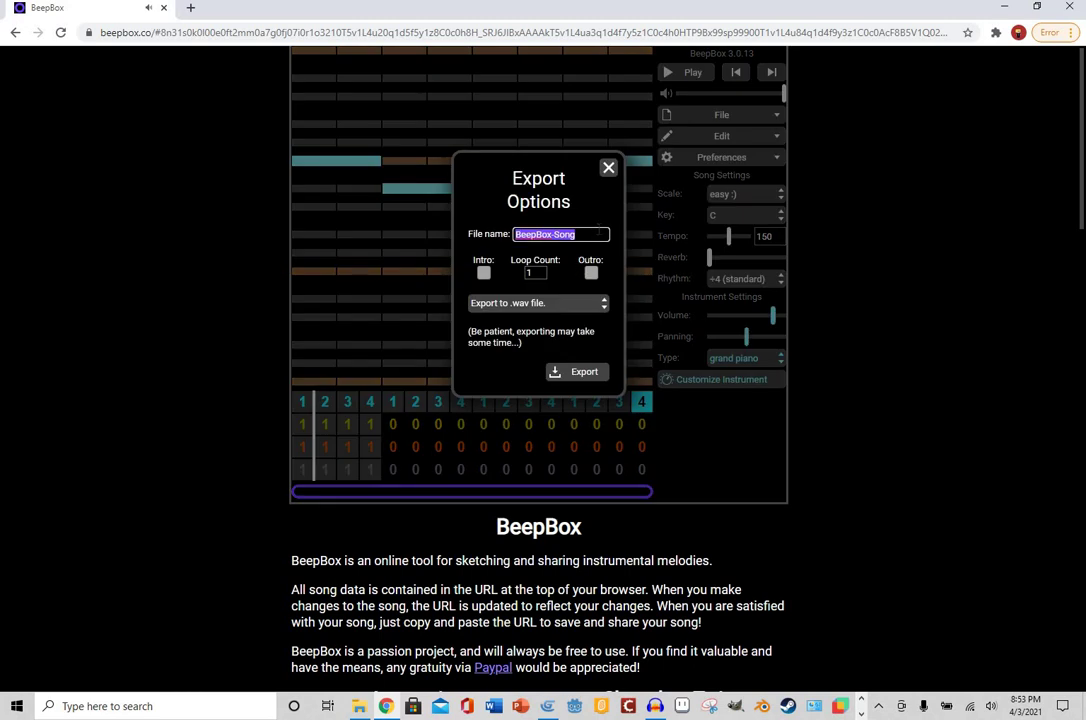
{"action": "key", "text": "Right"}
{"action": "left_click", "coordinate": [541, 271]}
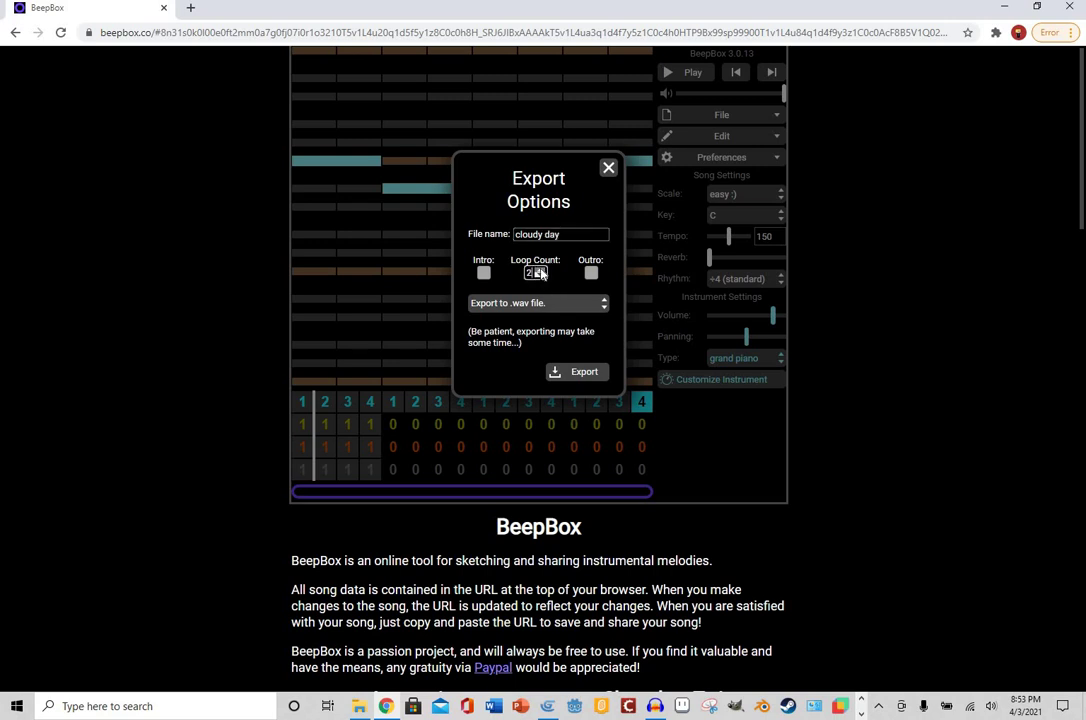
{"action": "left_click", "coordinate": [581, 373]}
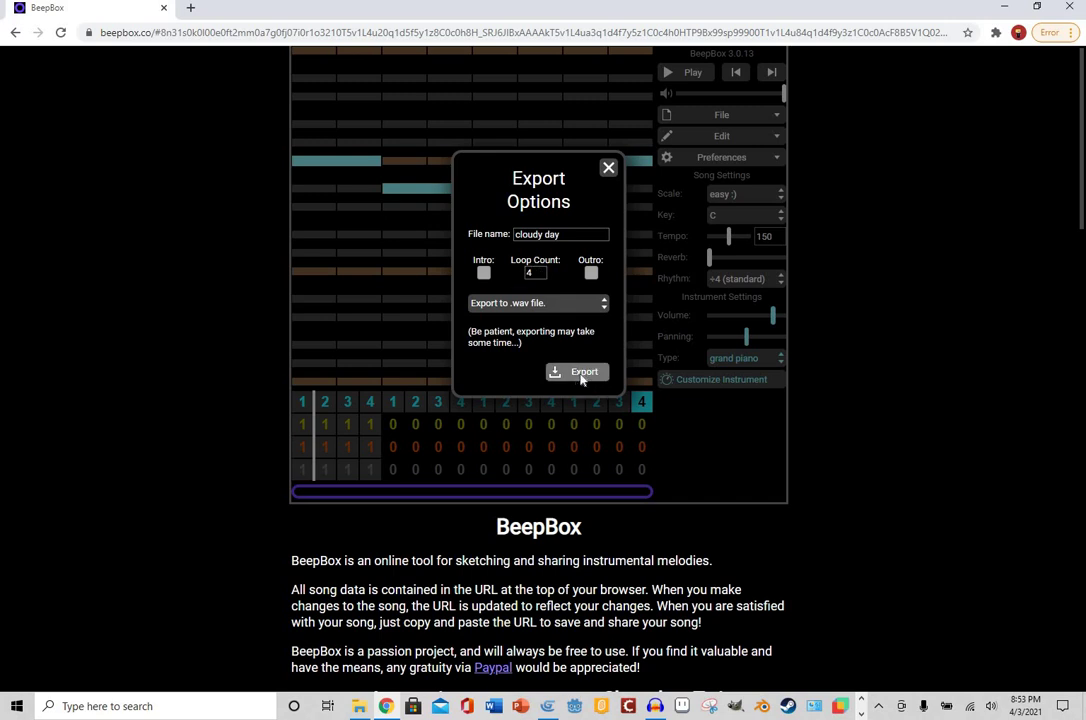
- Switch to Audacity, open a new empty project, close the relax(no drums) project without saving, and pause the BeepBox song
{"action": "left_click", "coordinate": [655, 706]}
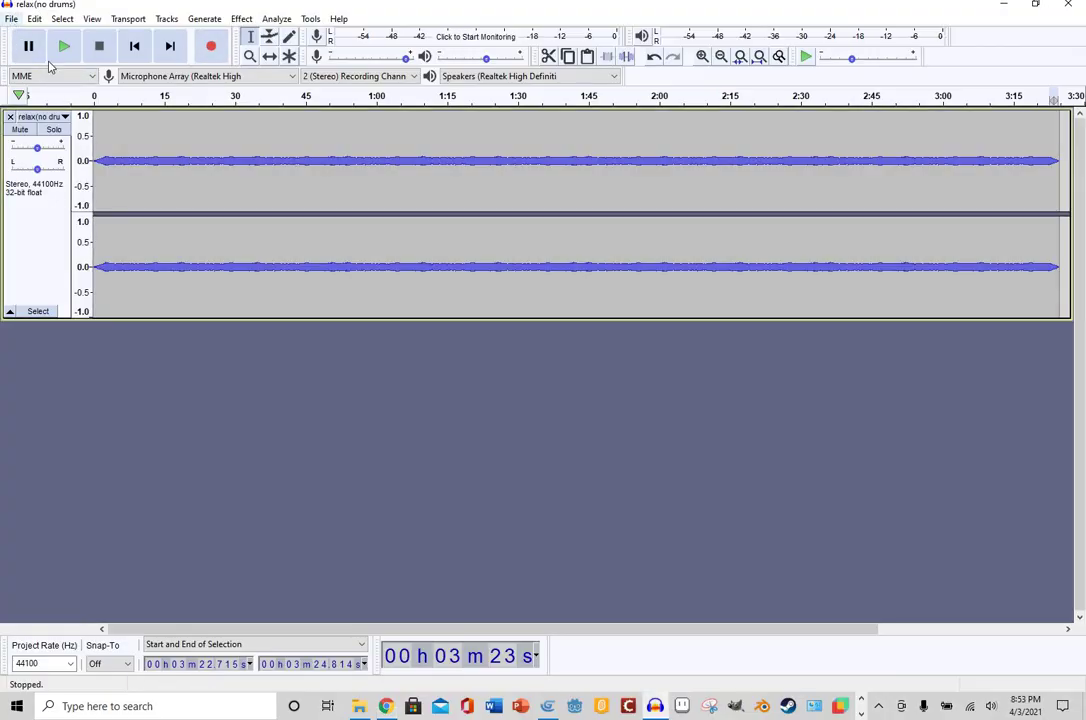
{"action": "left_click", "coordinate": [11, 18]}
{"action": "left_click", "coordinate": [32, 34]}
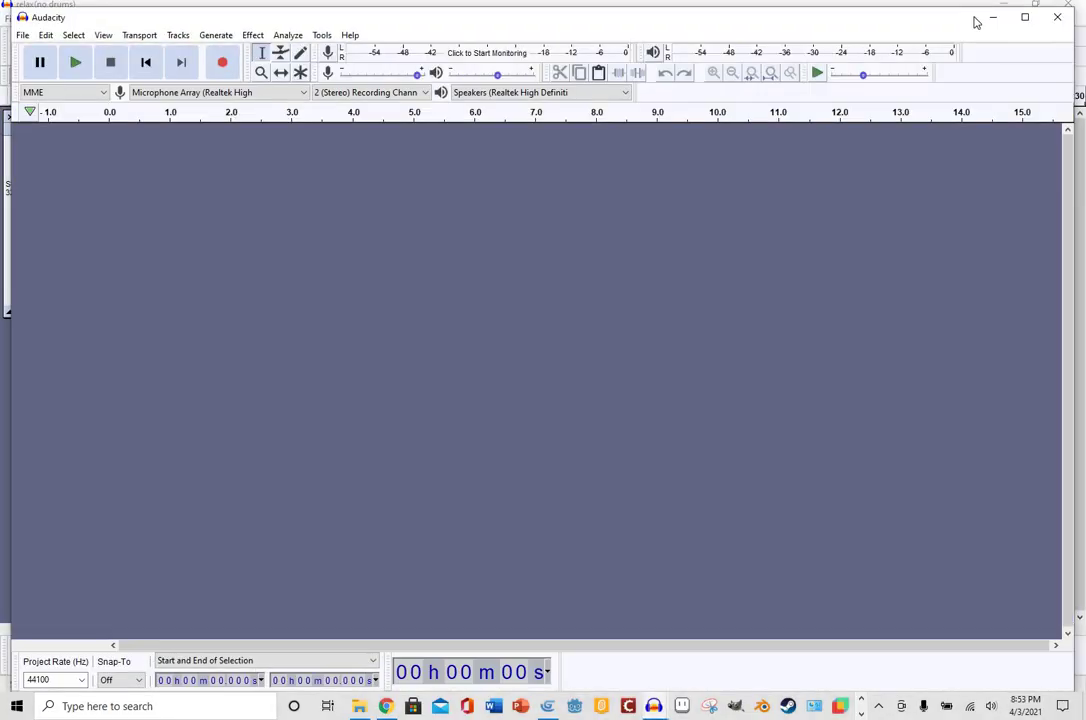
{"action": "left_click", "coordinate": [993, 18]}
{"action": "left_click", "coordinate": [1072, 6]}
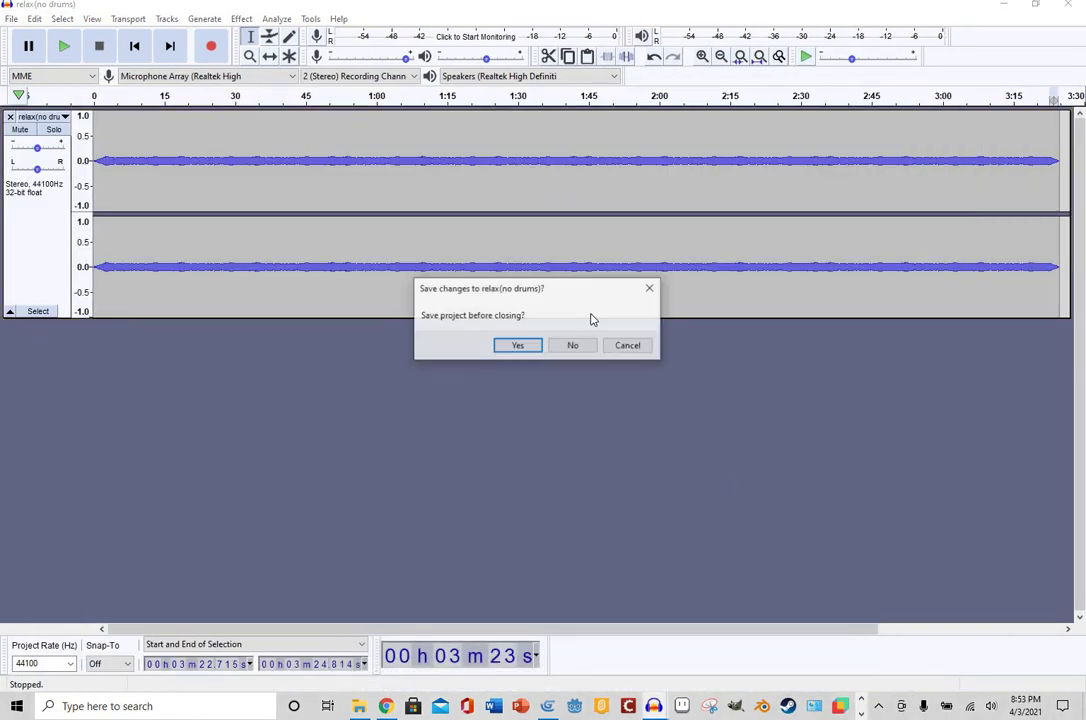
{"action": "left_click", "coordinate": [589, 346]}
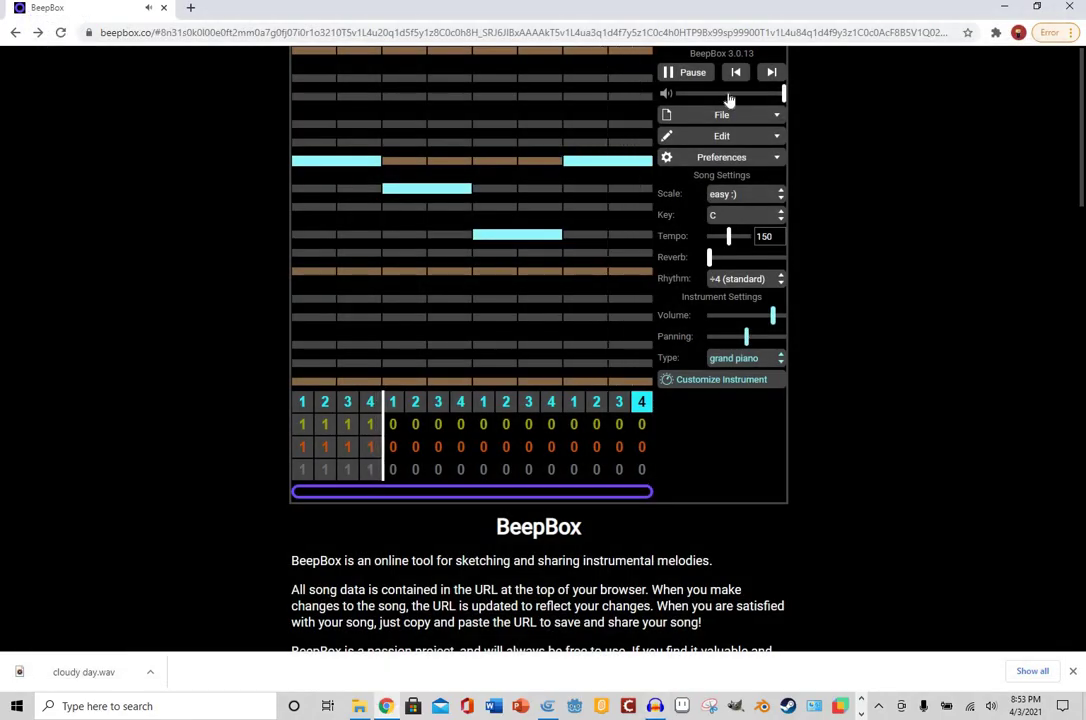
{"action": "left_click", "coordinate": [694, 73]}
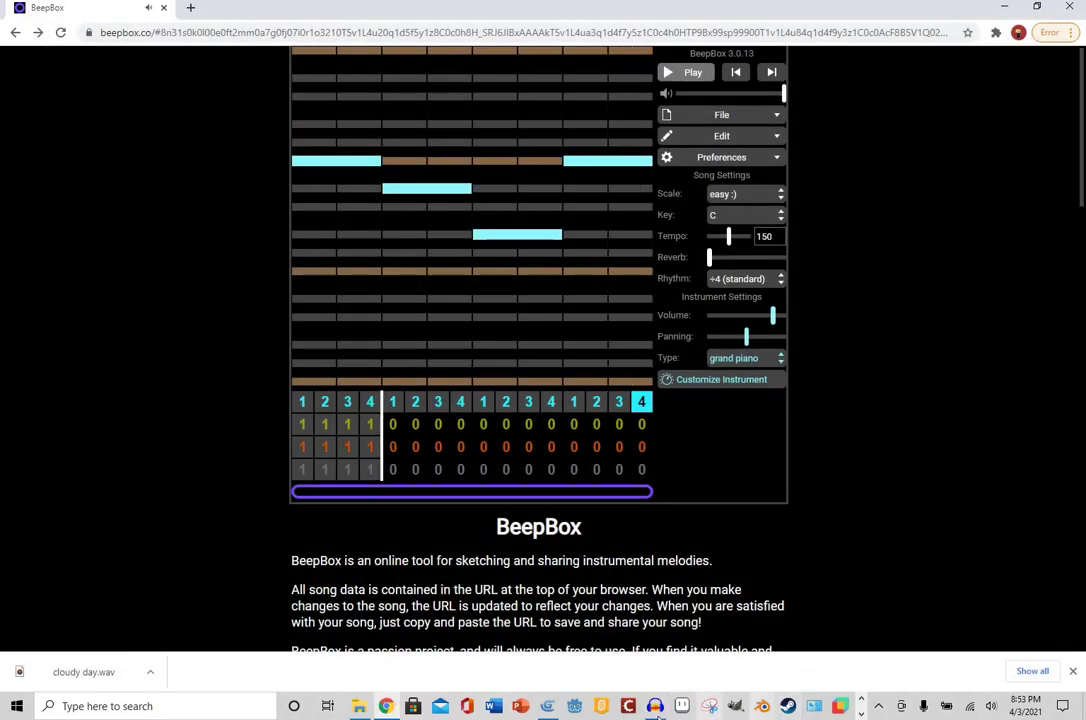
- Switch to Audacity, maximize its empty project window and import the cloudy day WAV file from the Downloads folder
{"action": "left_click", "coordinate": [655, 706]}
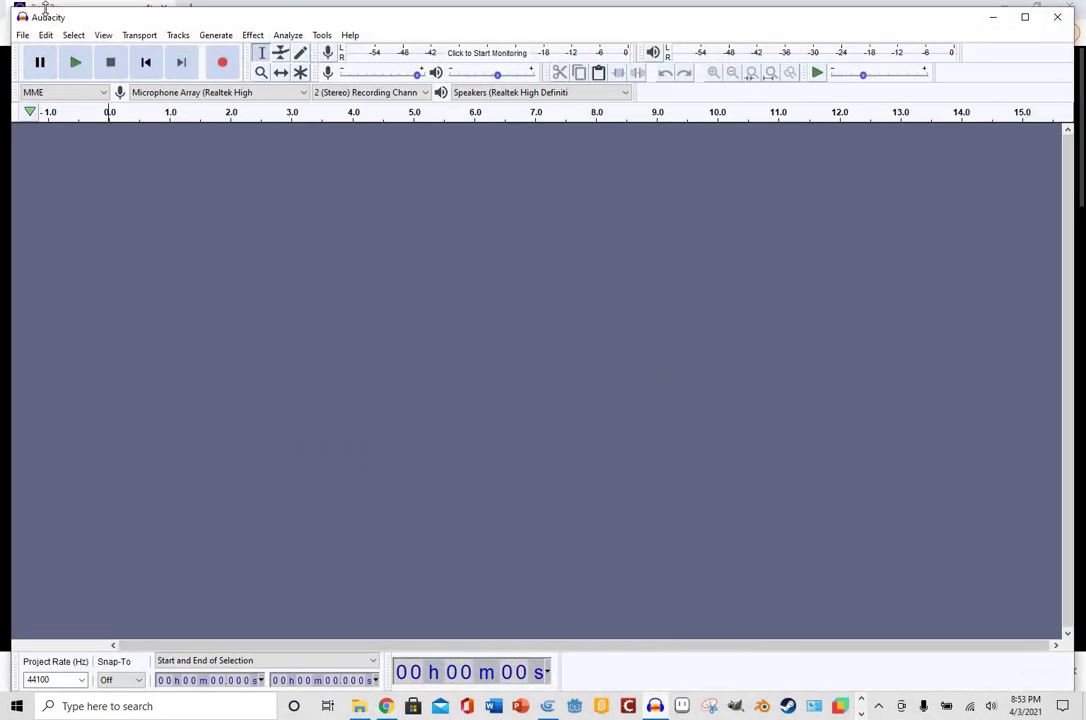
{"action": "double_click", "coordinate": [58, 15]}
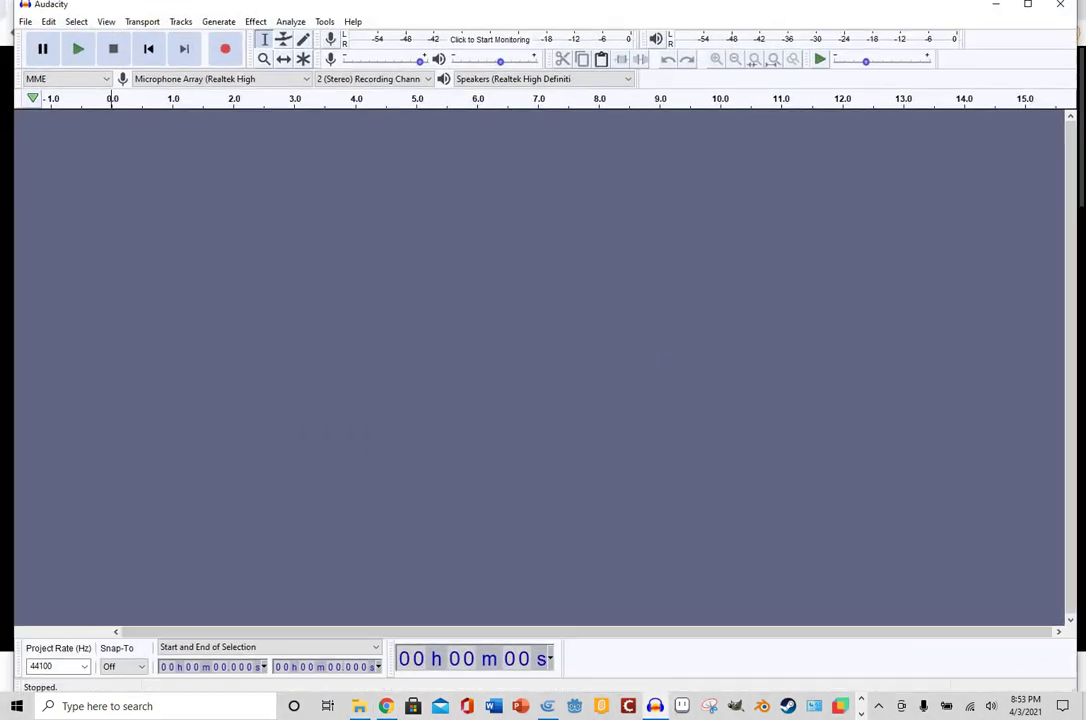
{"action": "left_click", "coordinate": [13, 19]}
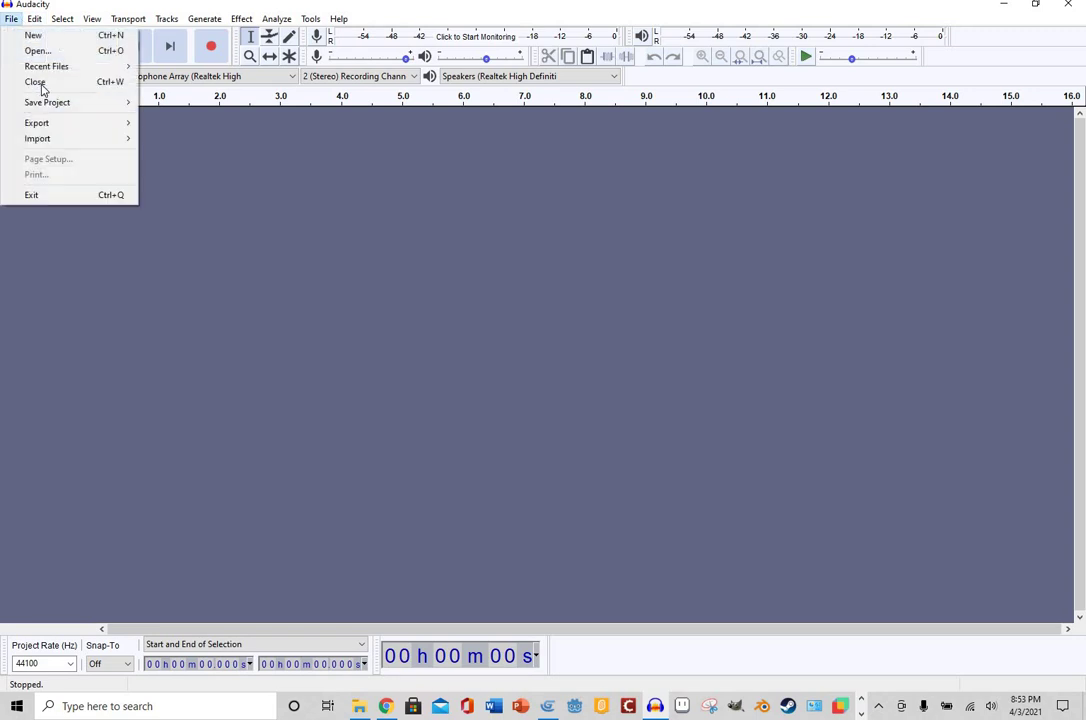
{"action": "mouse_move", "coordinate": [46, 138]}
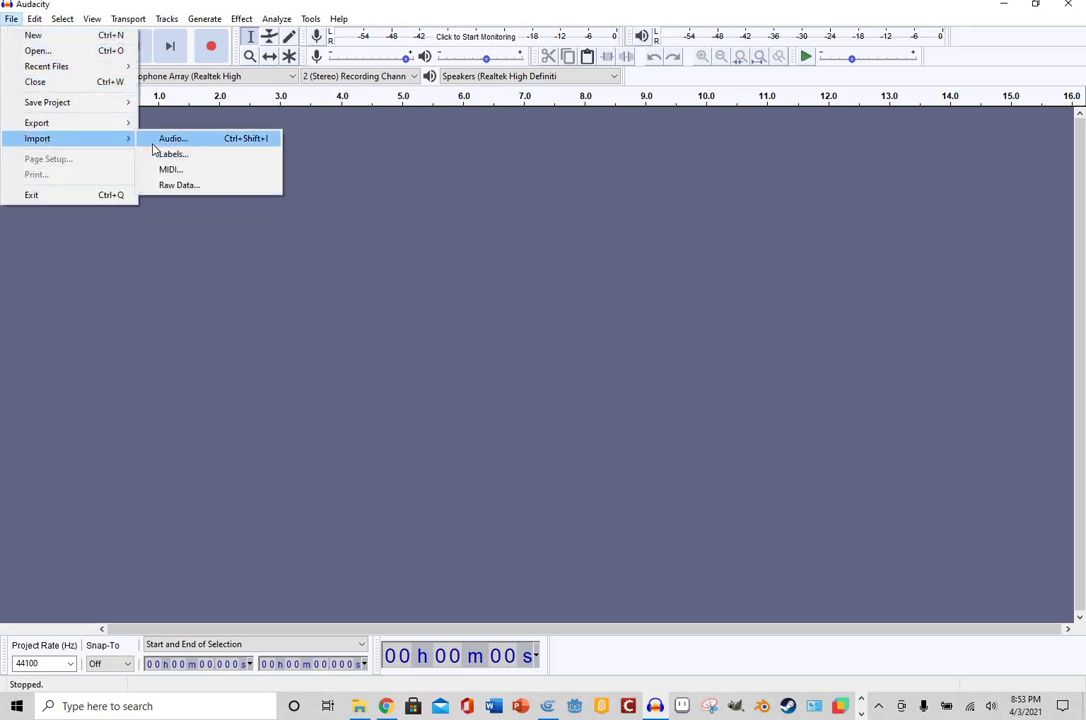
{"action": "left_click", "coordinate": [173, 138]}
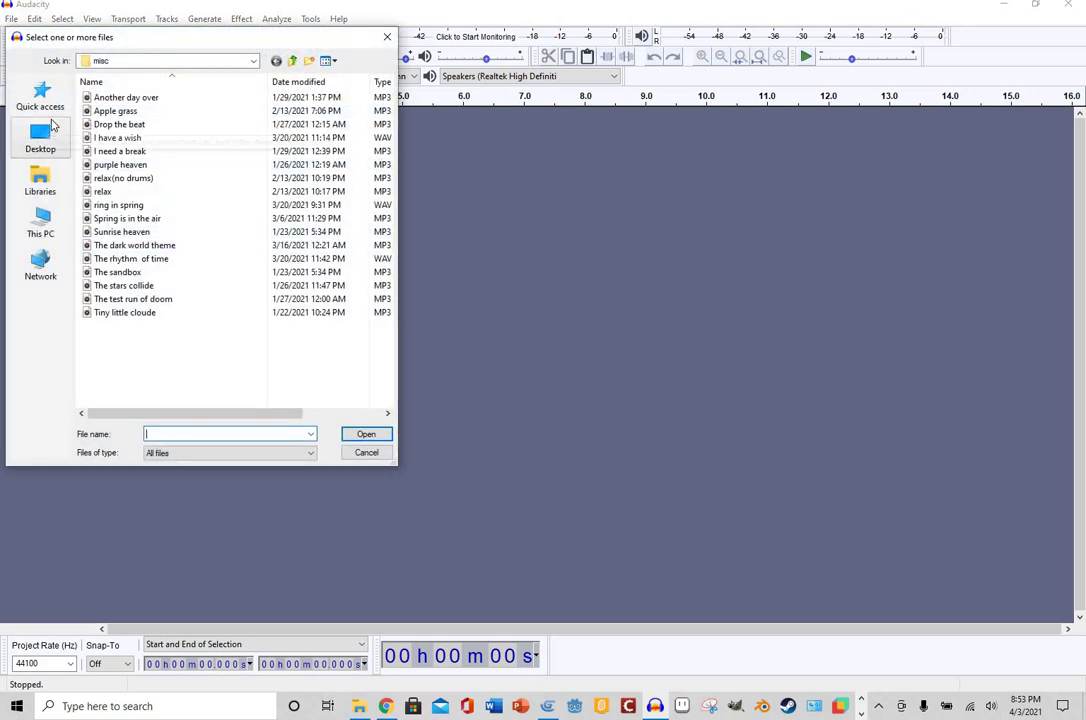
{"action": "left_click", "coordinate": [60, 224]}
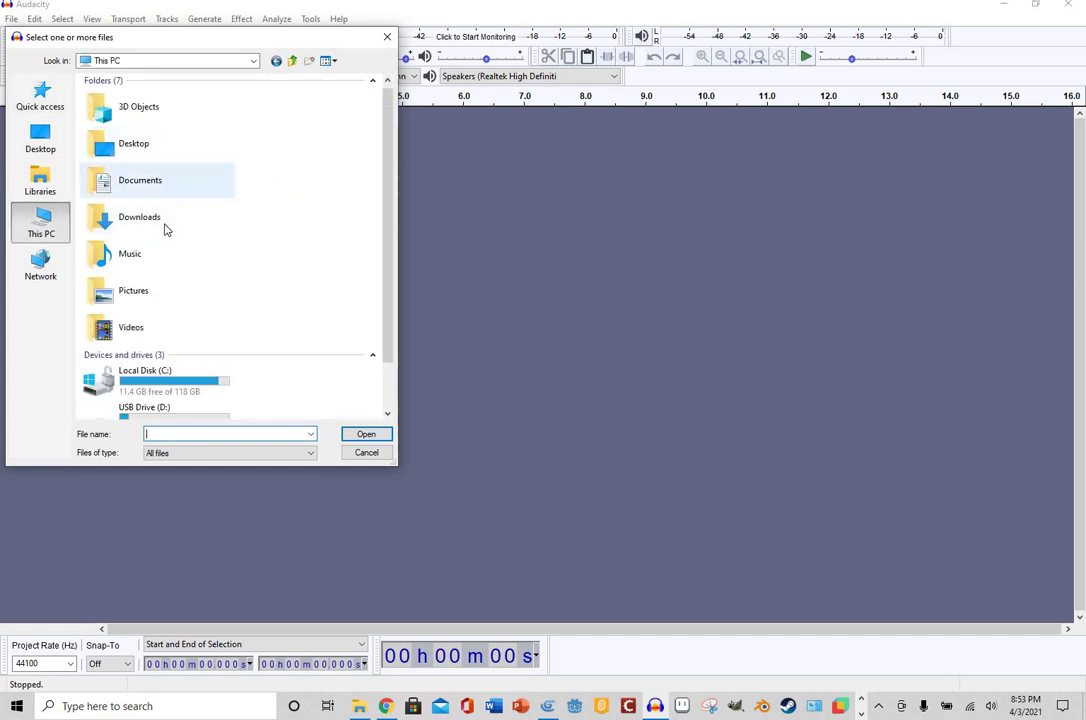
{"action": "double_click", "coordinate": [176, 208]}
{"action": "left_click", "coordinate": [112, 114]}
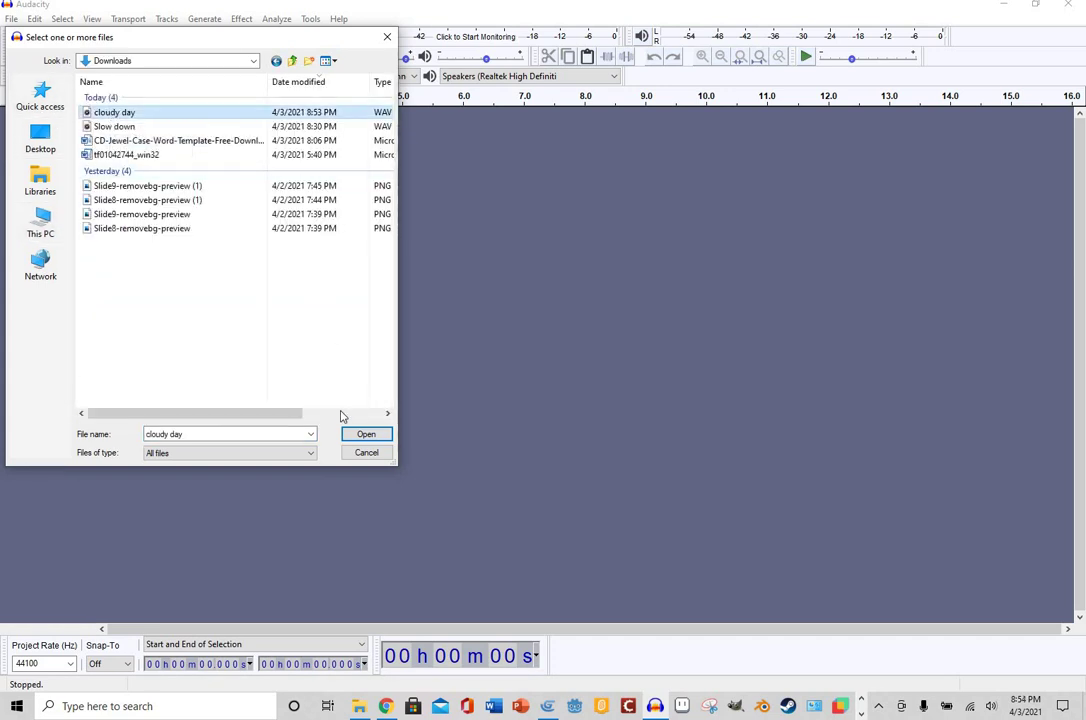
{"action": "left_click", "coordinate": [360, 434]}
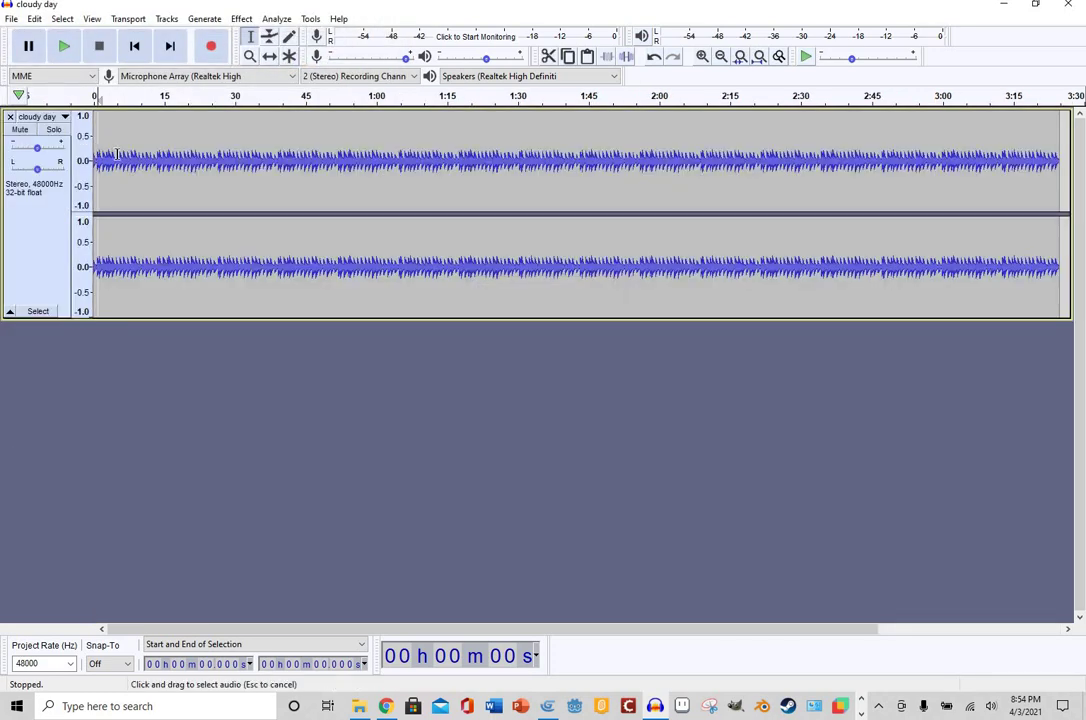
- Apply a Fade In to about the first 3.4 seconds of the cloudy day track
{"action": "mouse_move", "coordinate": [98, 154]}
{"action": "left_mouse_down"}
{"action": "mouse_move", "coordinate": [117, 154]}
{"action": "mouse_move", "coordinate": [100, 164]}
{"action": "mouse_move", "coordinate": [109, 164]}
{"action": "left_mouse_up"}
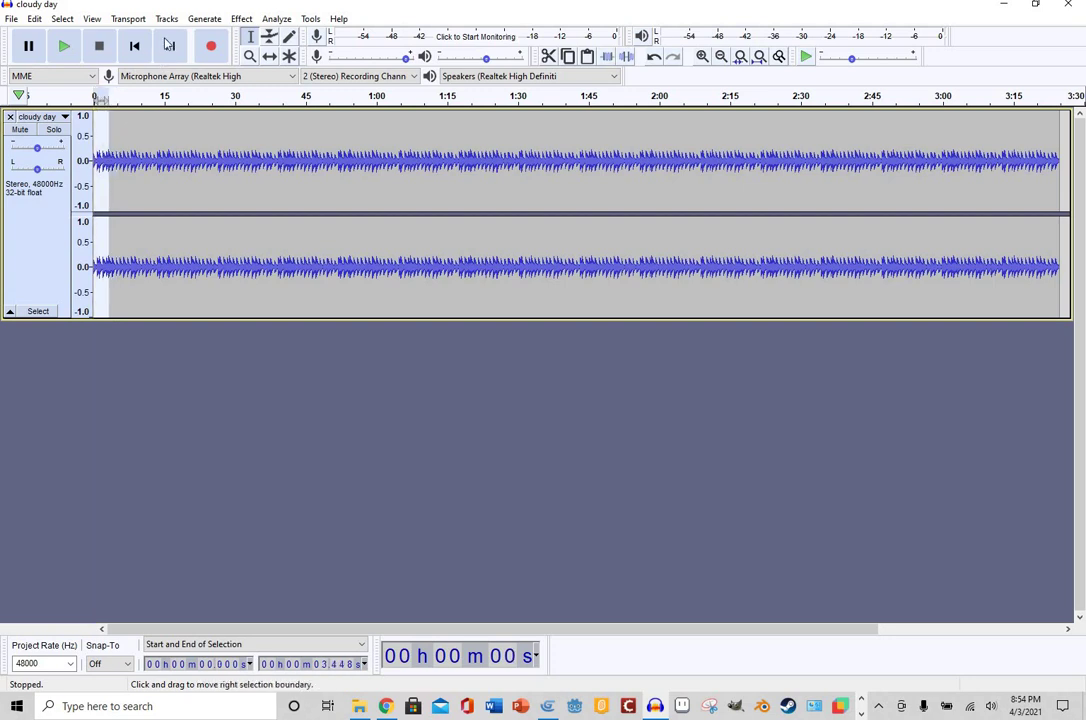
{"action": "left_click", "coordinate": [244, 18]}
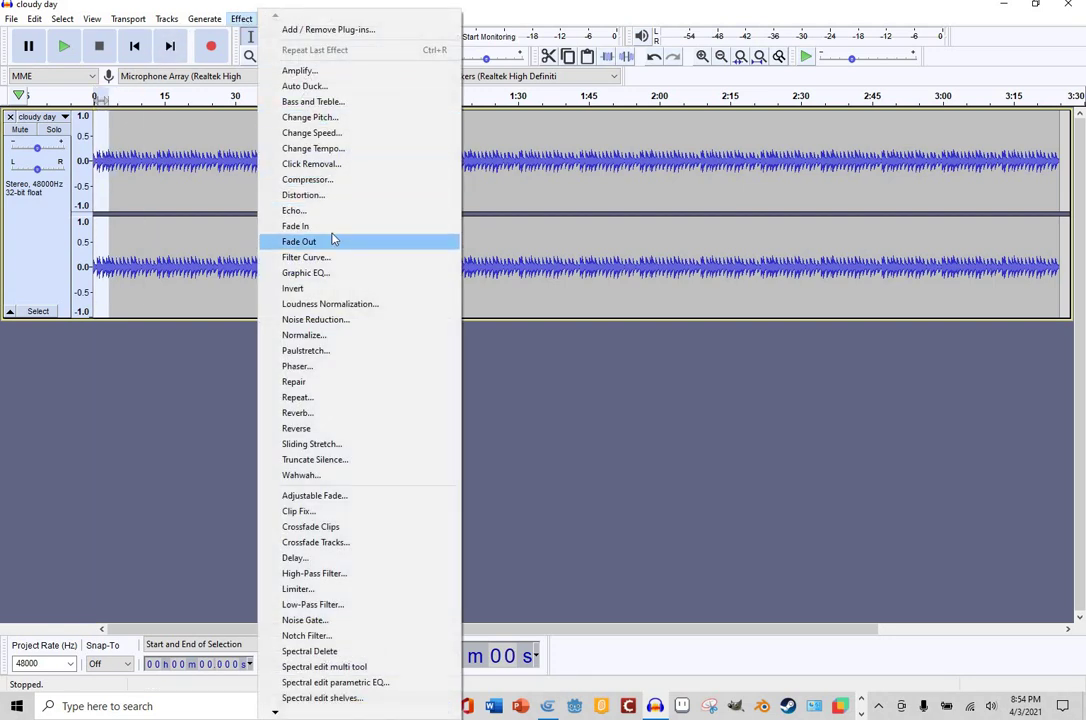
{"action": "key", "text": "Return"}
- Apply a Fade Out to about the last 3 seconds of the cloudy day track and play that ending
{"action": "left_click_drag", "start_coordinate": [1061, 162], "coordinate": [1048, 162]}
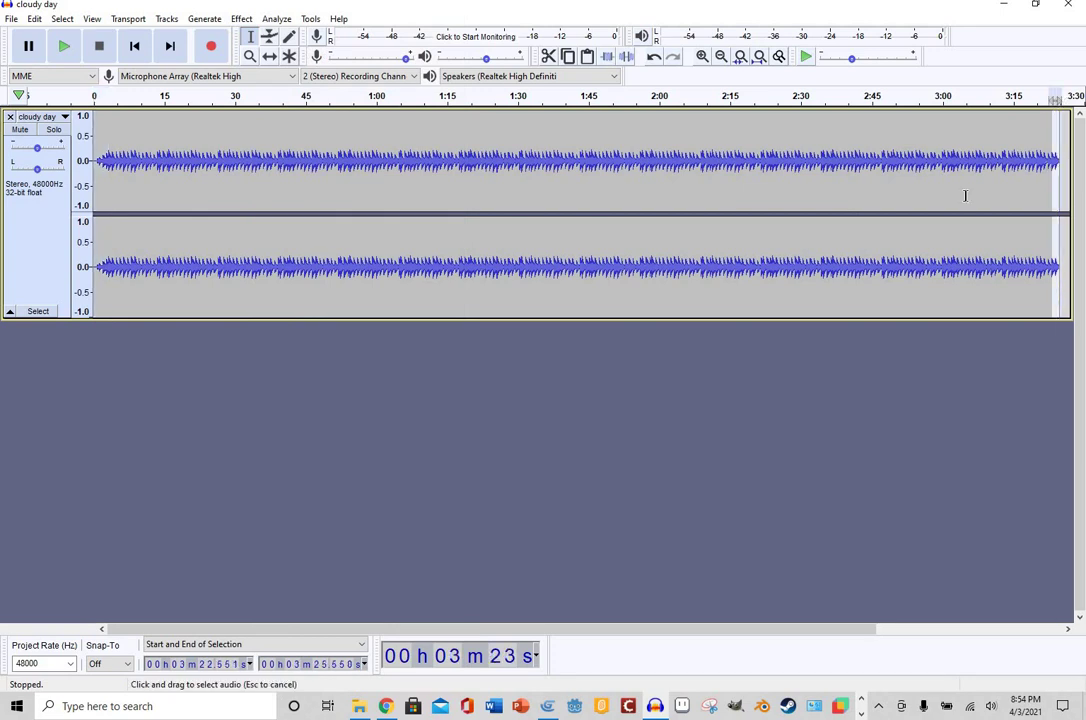
{"action": "left_click", "coordinate": [247, 20]}
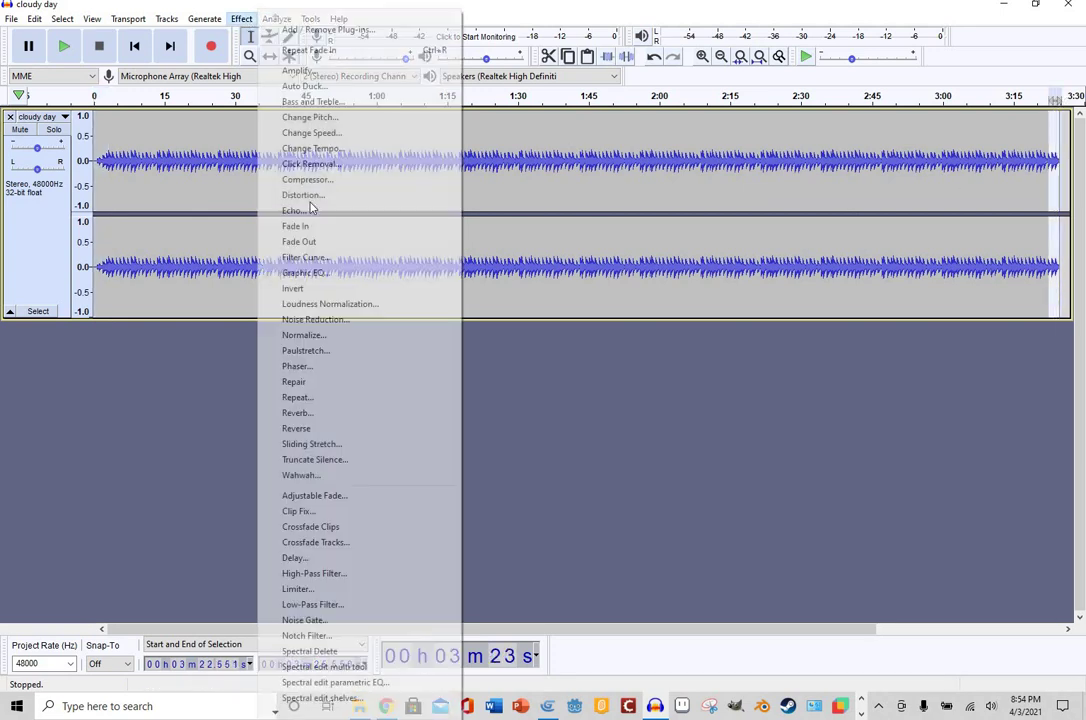
{"action": "left_click", "coordinate": [323, 244]}
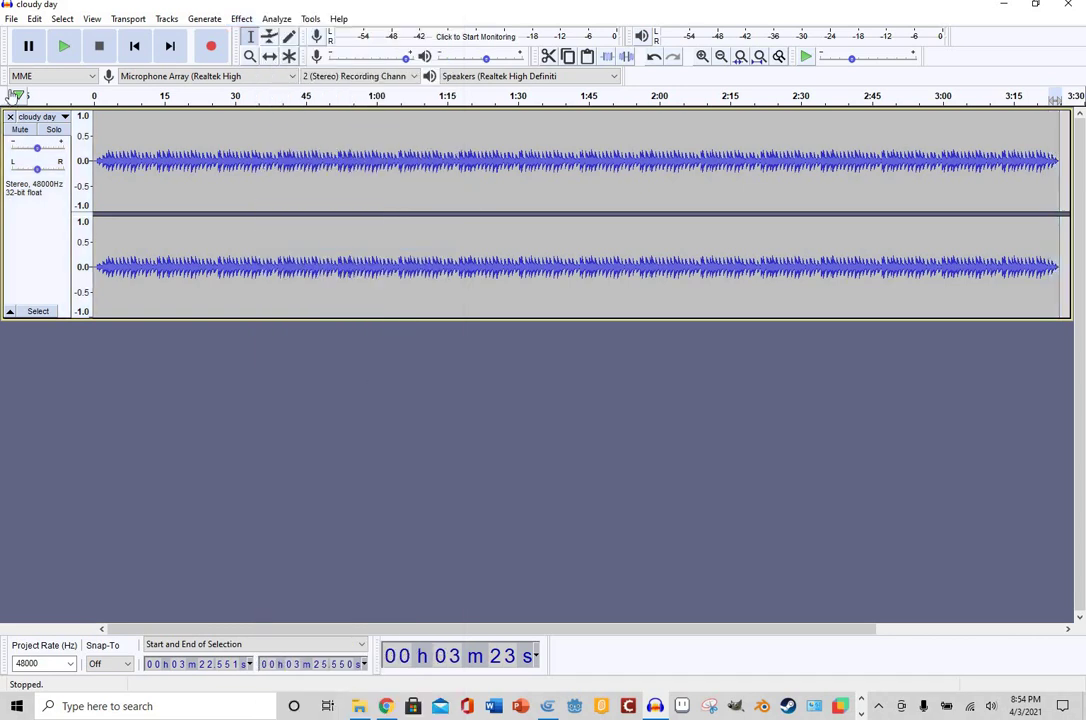
{"action": "left_click", "coordinate": [65, 46]}
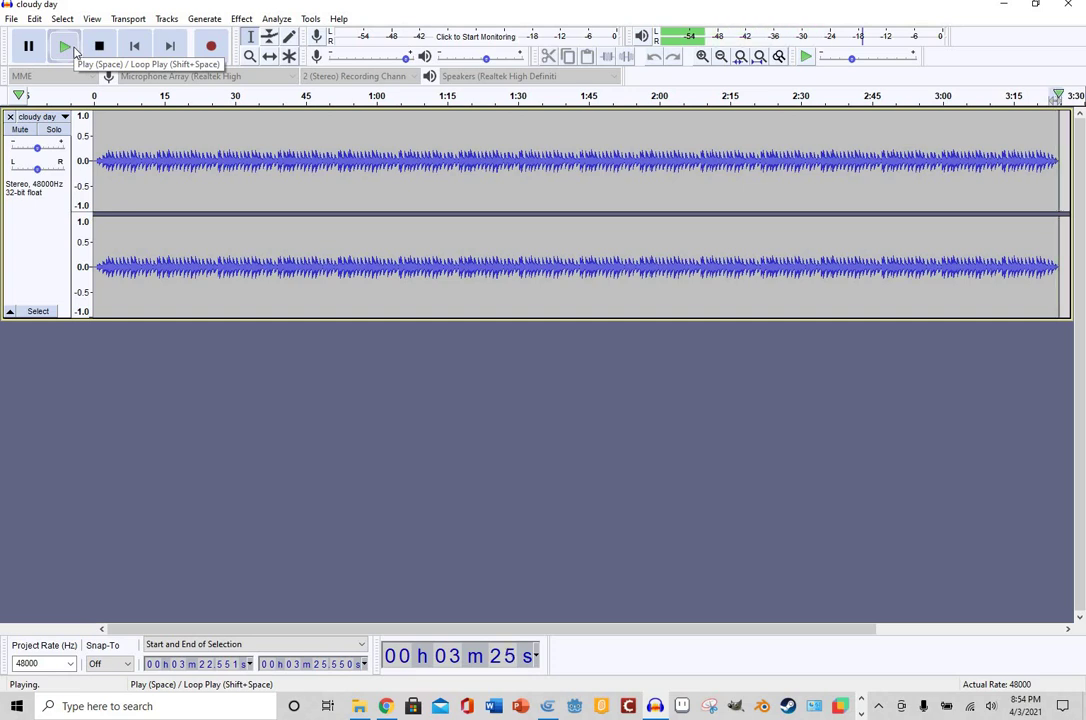
{"action": "left_click", "coordinate": [11, 19]}
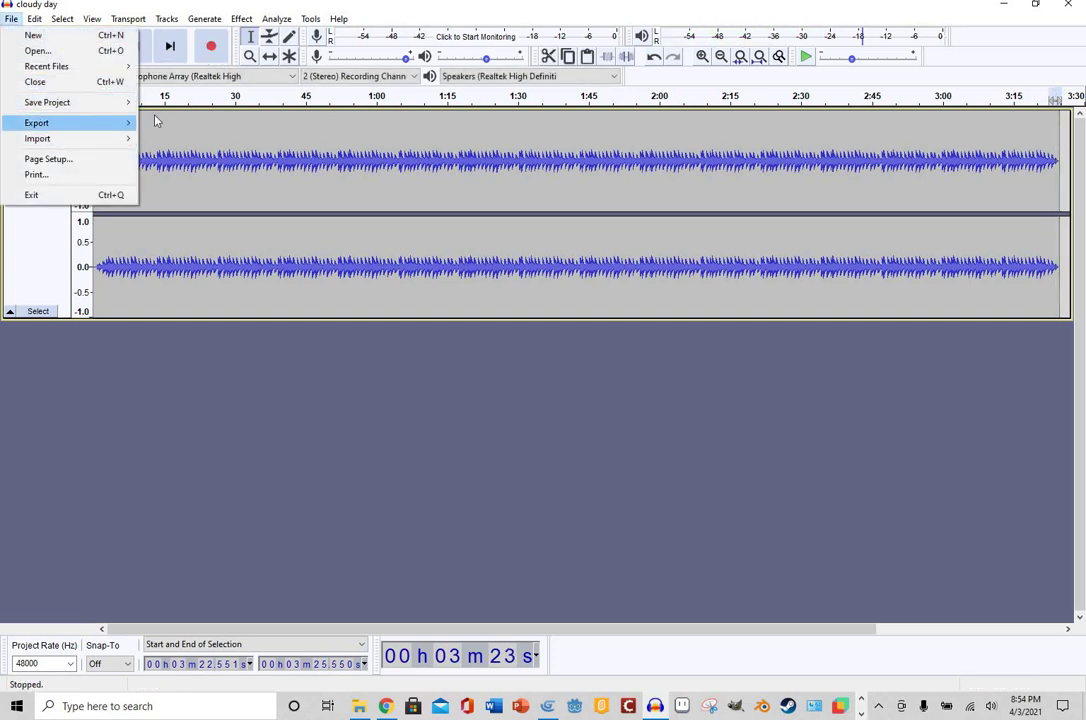
{"action": "mouse_move", "coordinate": [52, 123]}
{"action": "left_click", "coordinate": [206, 138]}
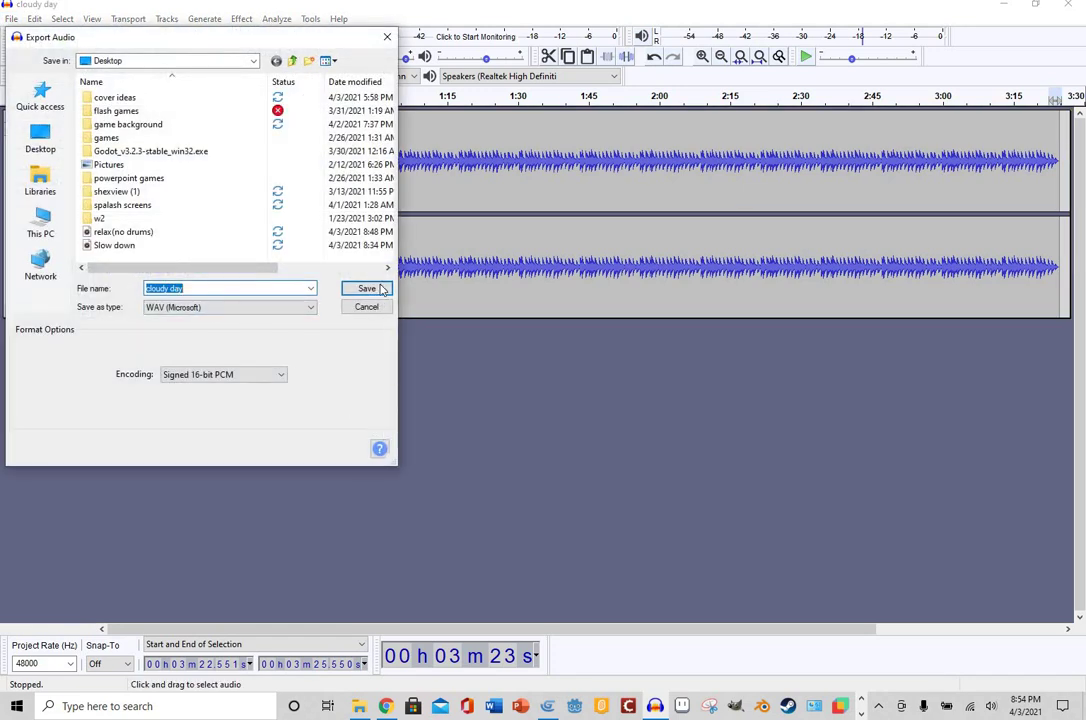
{"action": "key", "text": "Return"}
{"action": "left_click", "coordinate": [642, 470]}
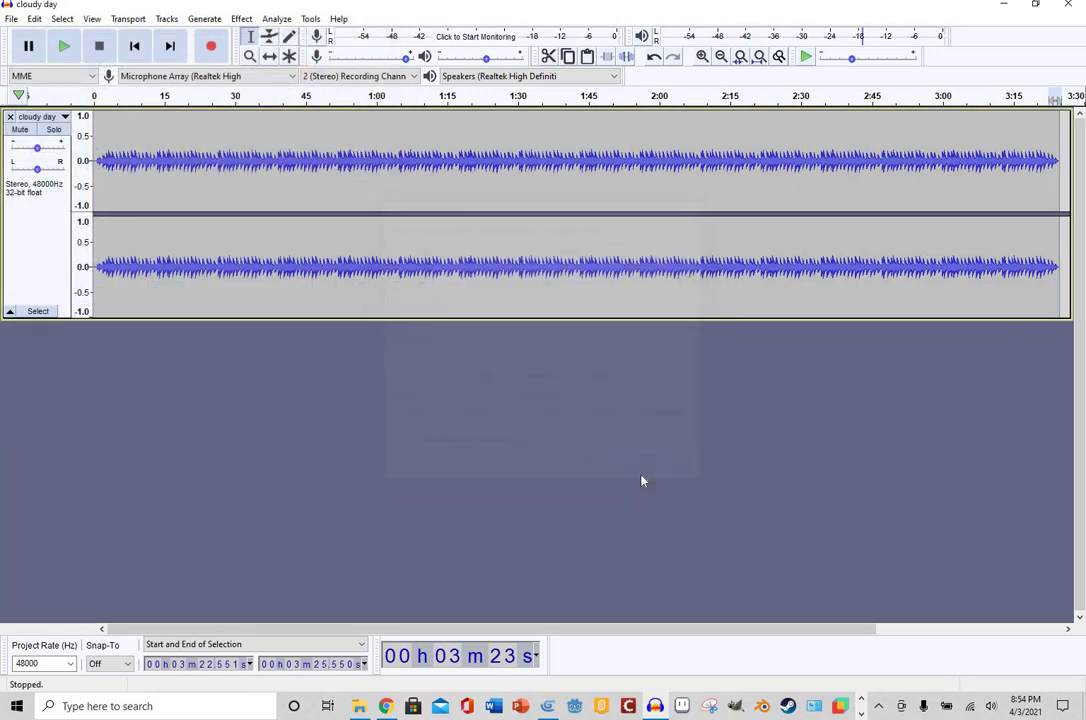
- Export the faded track to the Desktop as a signed 16-bit PCM WAV file named "cloudy day"
{"action": "left_click", "coordinate": [10, 20]}
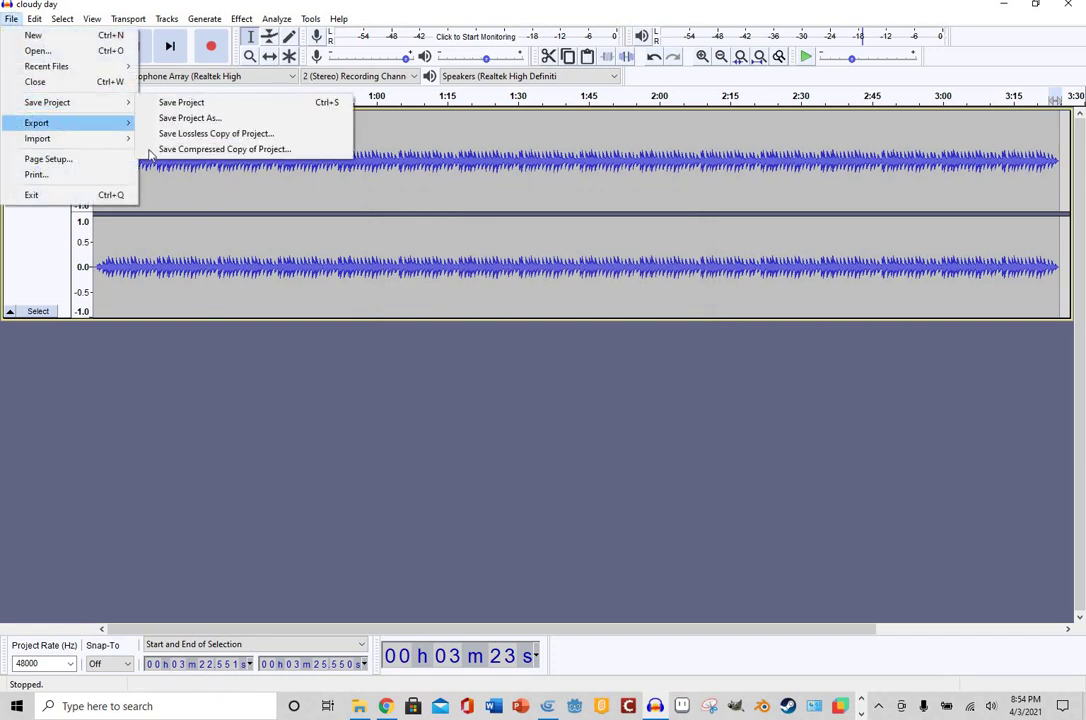
{"action": "mouse_move", "coordinate": [90, 122]}
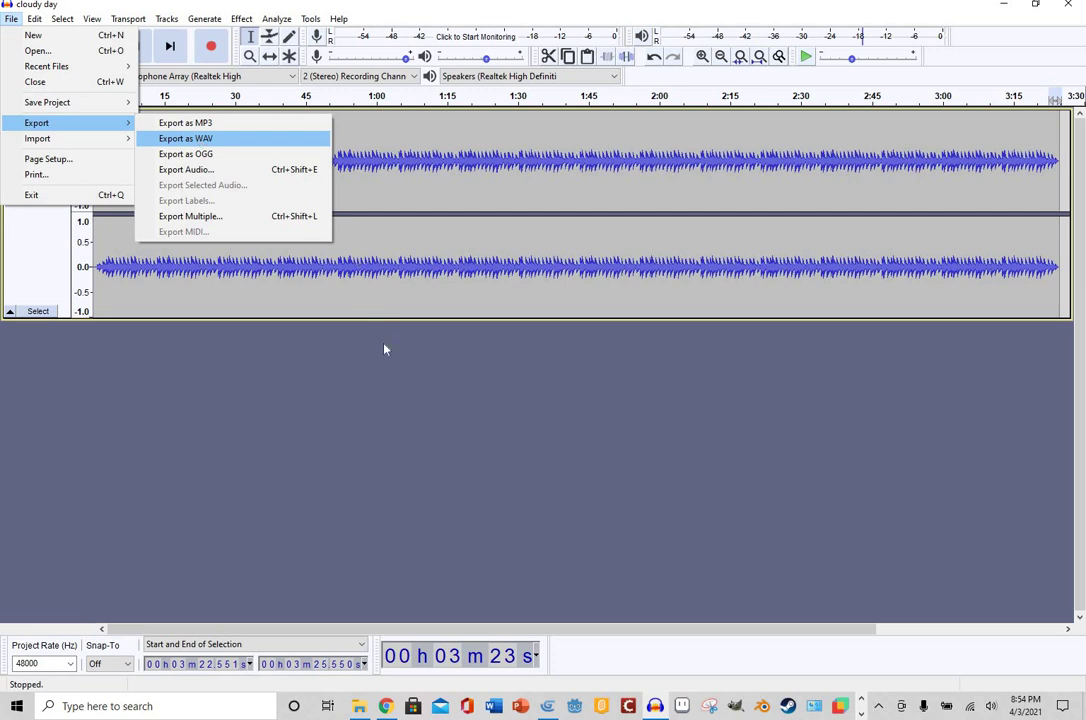
{"action": "key", "text": "Return"}
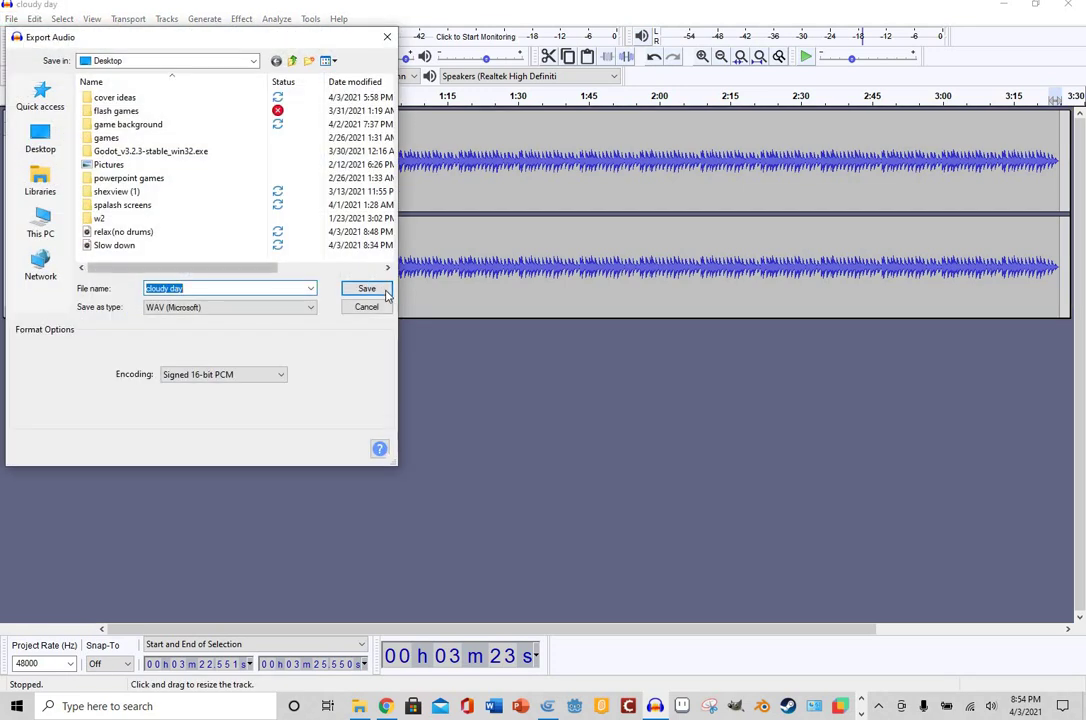
{"action": "left_click", "coordinate": [367, 288]}
{"action": "left_click", "coordinate": [594, 473]}
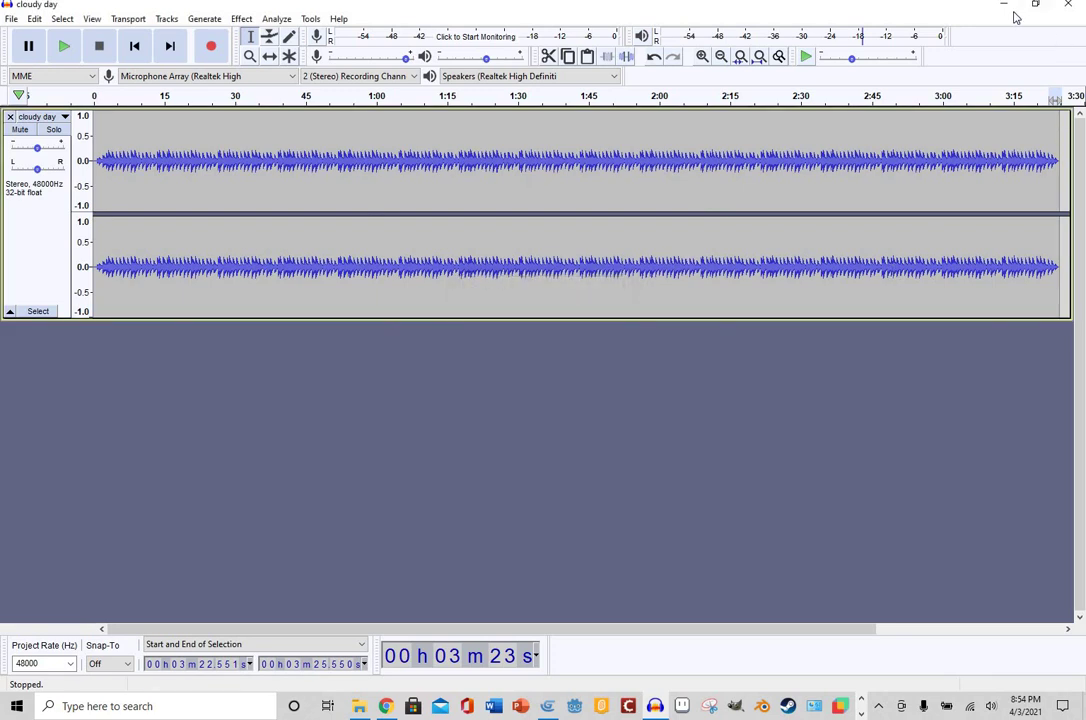
- Switch to GDevelop and set the explosion 1.wav volume to 50 in level 4's enemy1 and edge collision event
{"action": "left_click", "coordinate": [550, 705]}
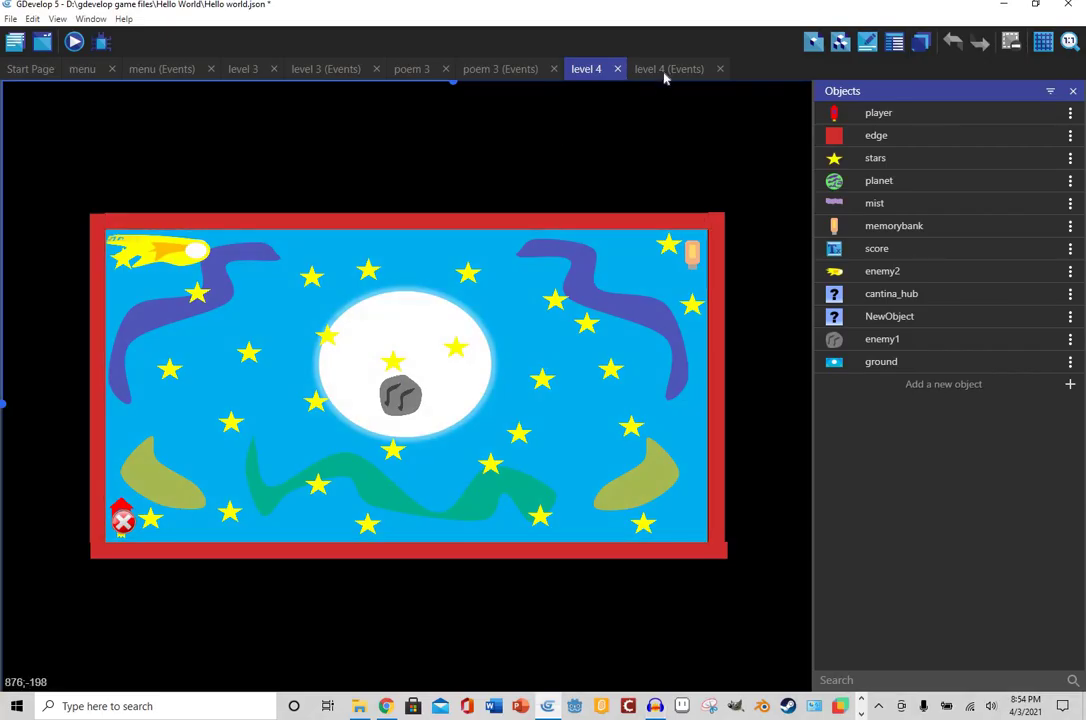
{"action": "left_click", "coordinate": [669, 68]}
{"action": "scroll", "coordinate": [344, 238], "scroll_direction": "down", "scroll_amount": 3}
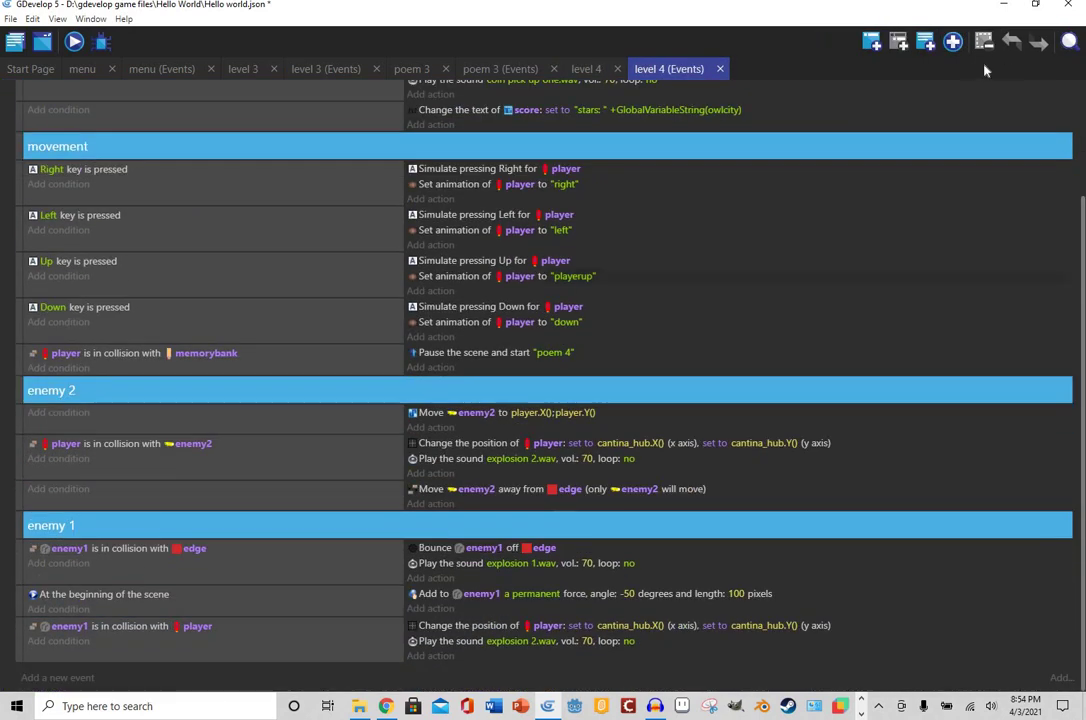
{"action": "left_click", "coordinate": [580, 562]}
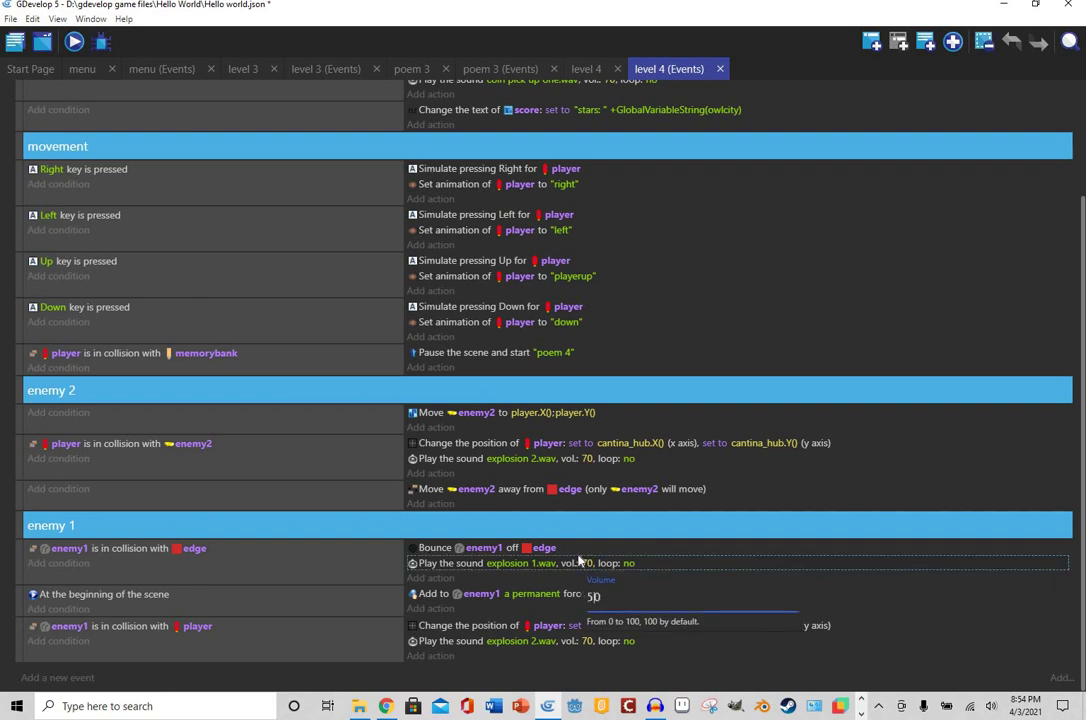
{"action": "left_click", "coordinate": [575, 648]}
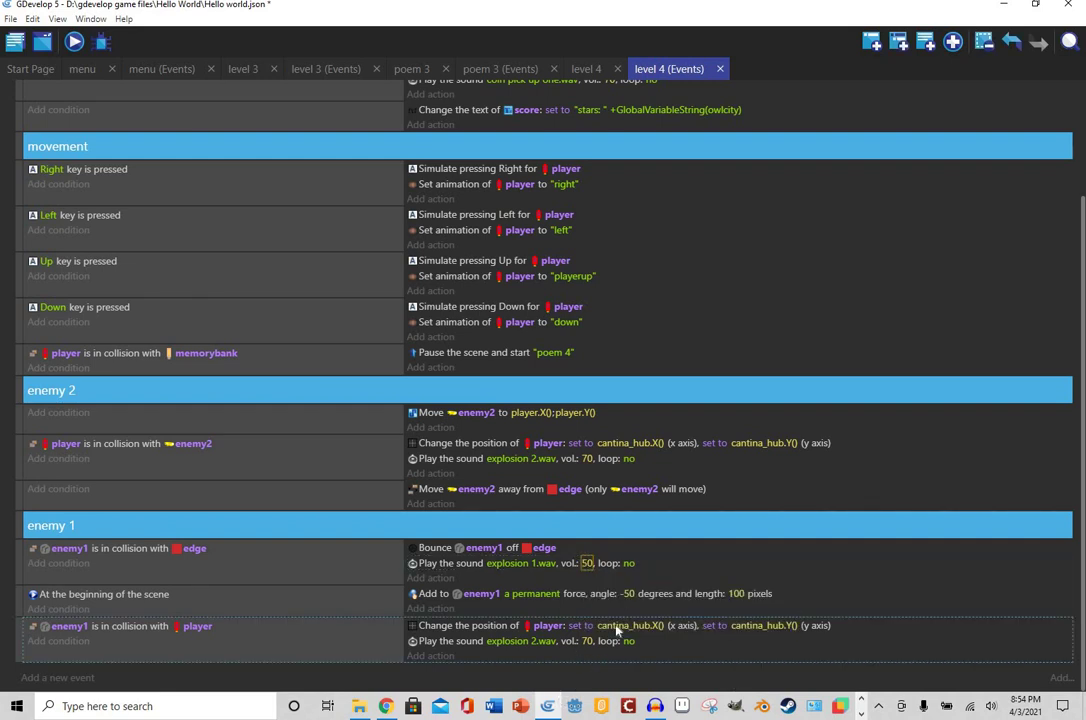
- Set the explosion 2.wav volume to 50 in level 4's player collision events for both enemy2 and enemy1
{"action": "left_click", "coordinate": [587, 458]}
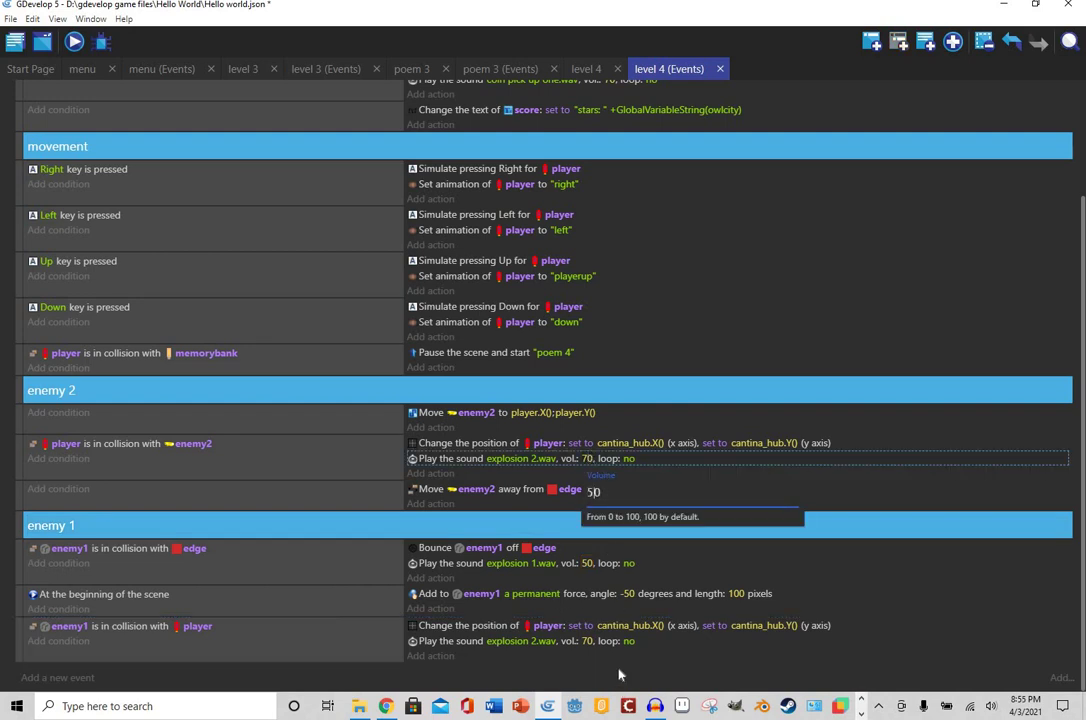
{"action": "type", "text": "50"}
{"action": "key", "text": "Return"}
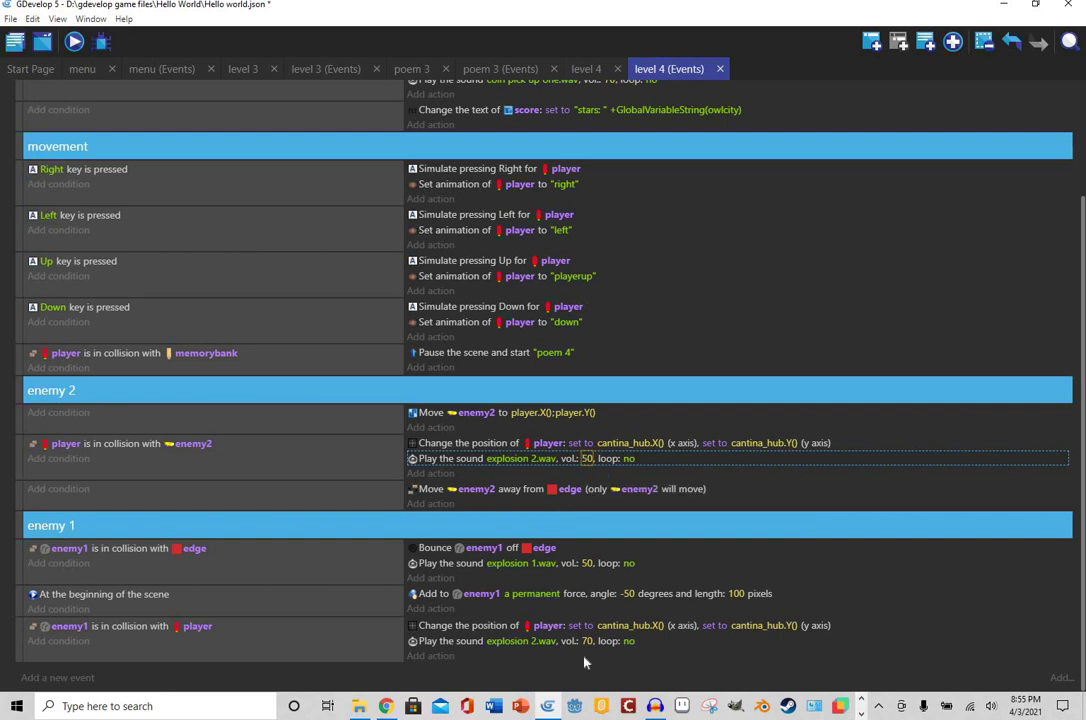
{"action": "left_click", "coordinate": [587, 641]}
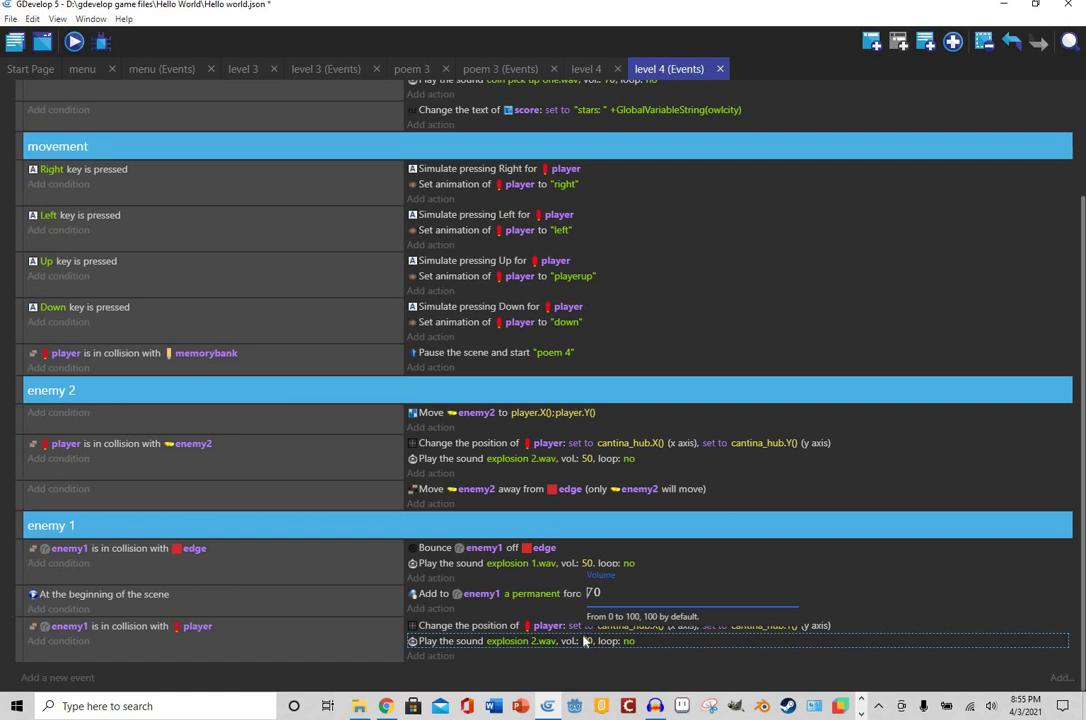
{"action": "key", "text": "Return"}
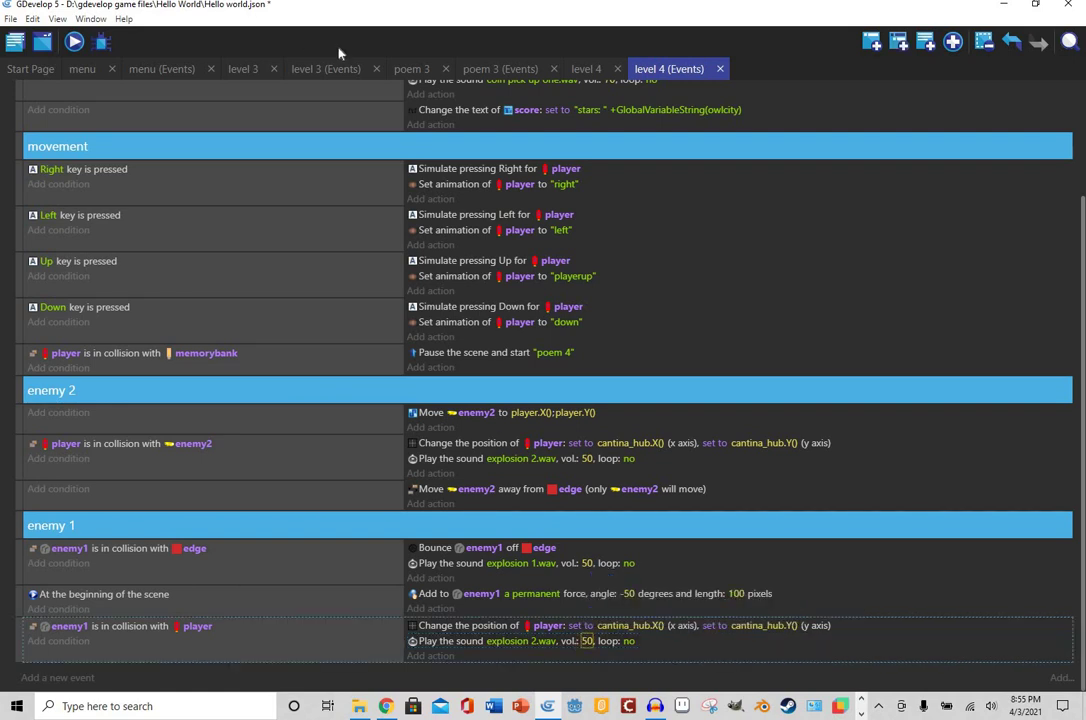
- Set the coin pick up one.wav volume to 50 in level 3's player and stars collision event, and save the project
{"action": "left_click", "coordinate": [322, 69]}
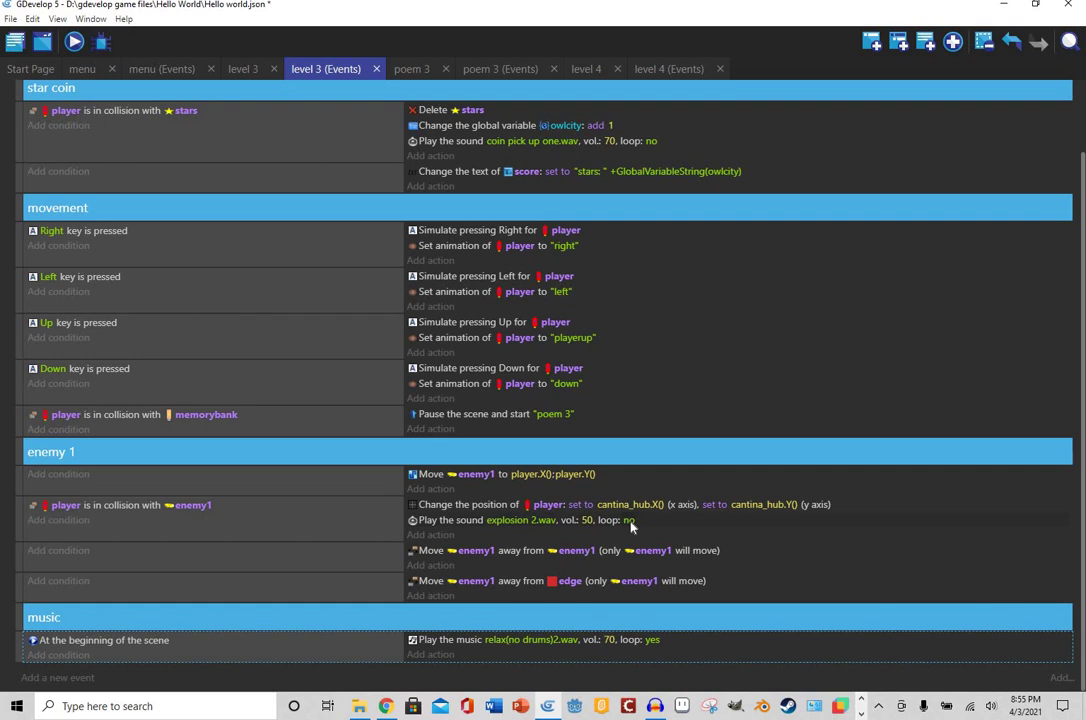
{"action": "left_click", "coordinate": [668, 69]}
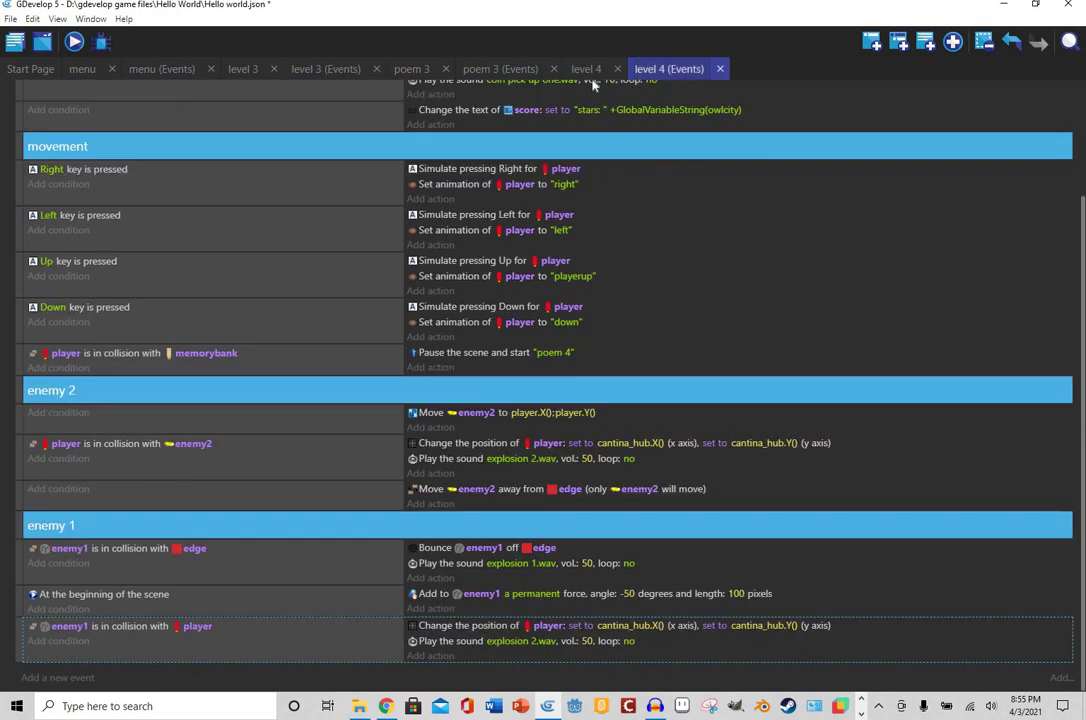
{"action": "left_click", "coordinate": [486, 69]}
{"action": "left_click", "coordinate": [405, 69]}
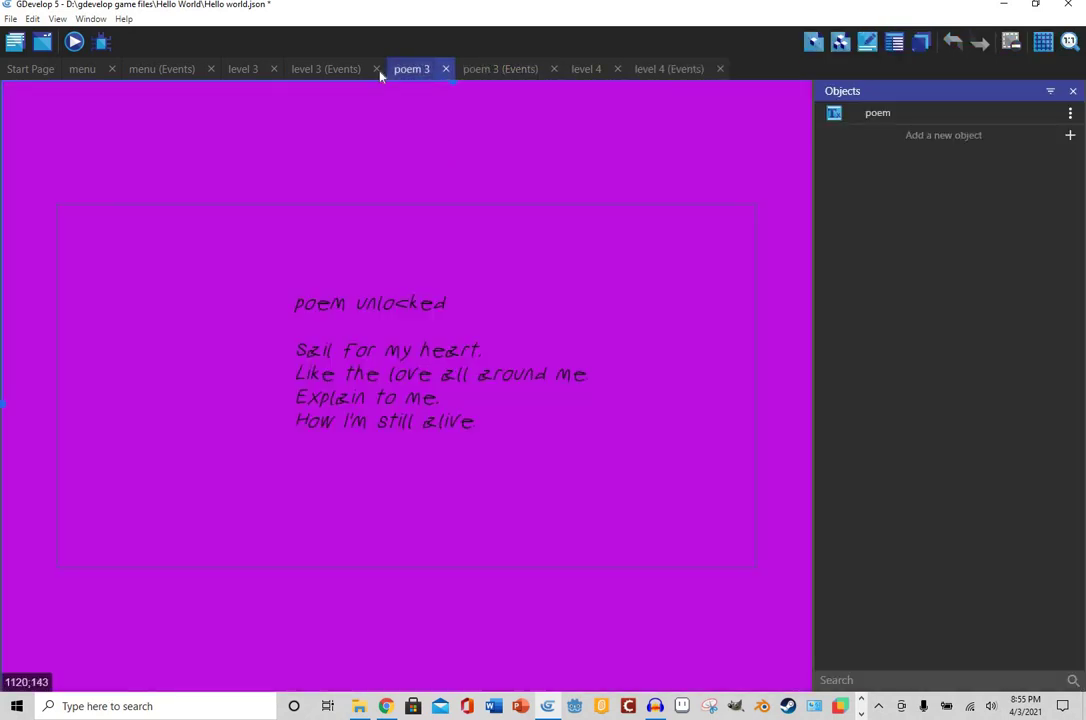
{"action": "left_click", "coordinate": [342, 71]}
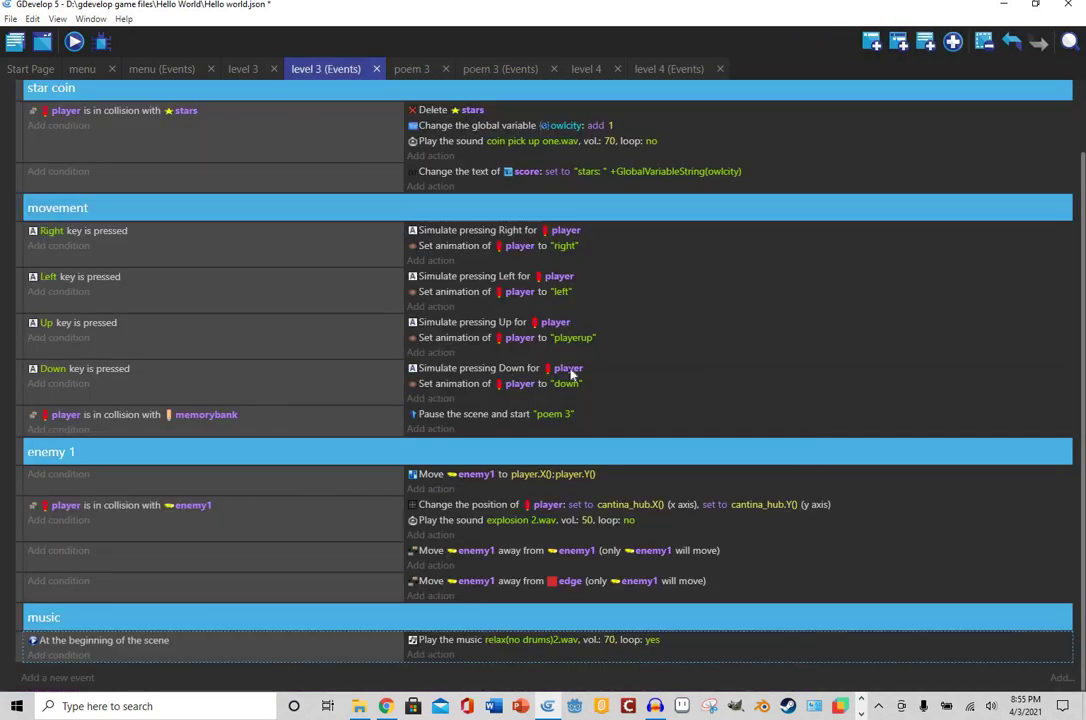
{"action": "left_click", "coordinate": [604, 144]}
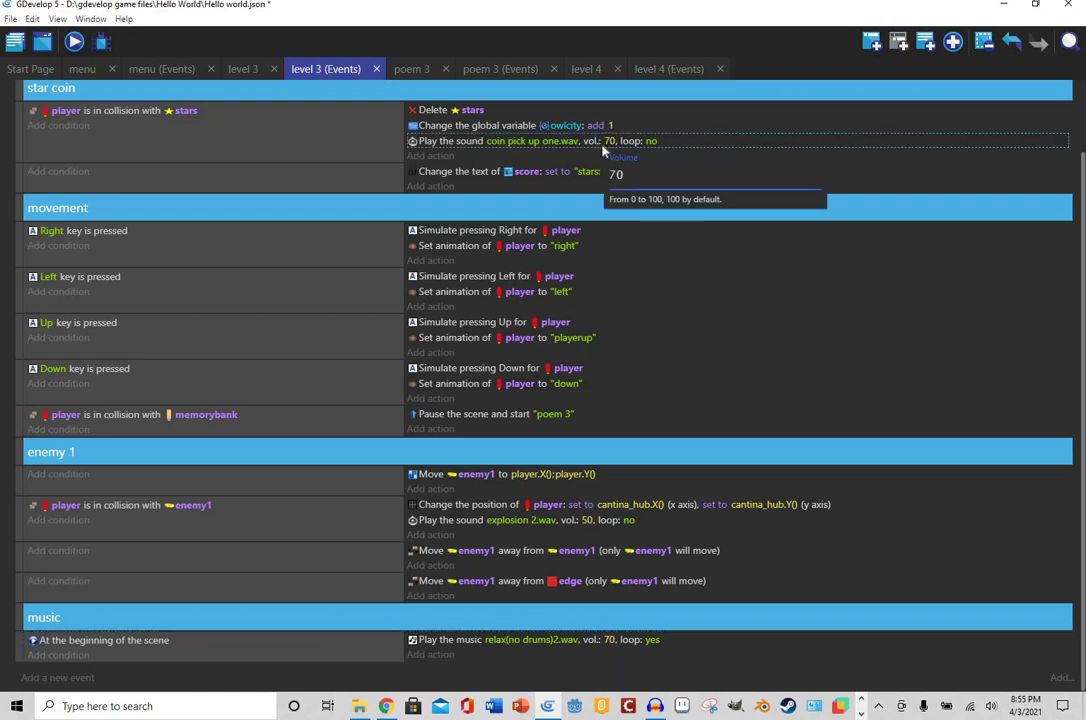
{"action": "key", "text": "BackSpace"}
{"action": "key", "text": "BackSpace"}
{"action": "type", "text": "50"}
{"action": "left_click", "coordinate": [10, 19]}
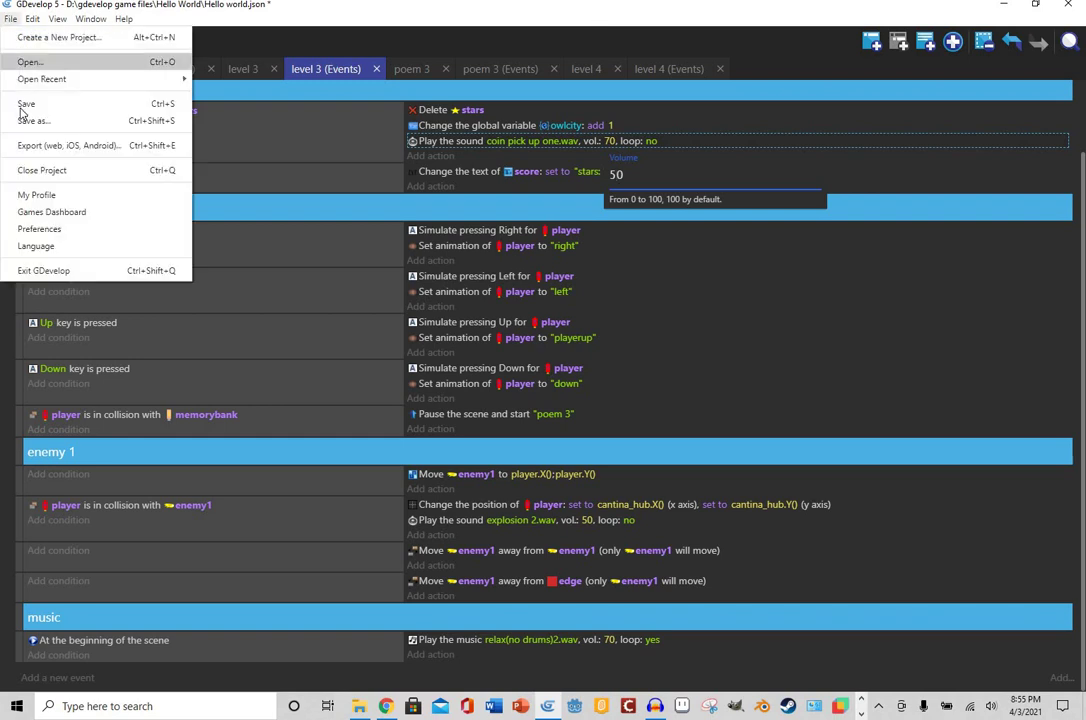
{"action": "left_click", "coordinate": [105, 100]}
- Open the level 2 scene's events and set the coin pick up one.wav volume to 50 in the star coin collision event
{"action": "left_click", "coordinate": [15, 42]}
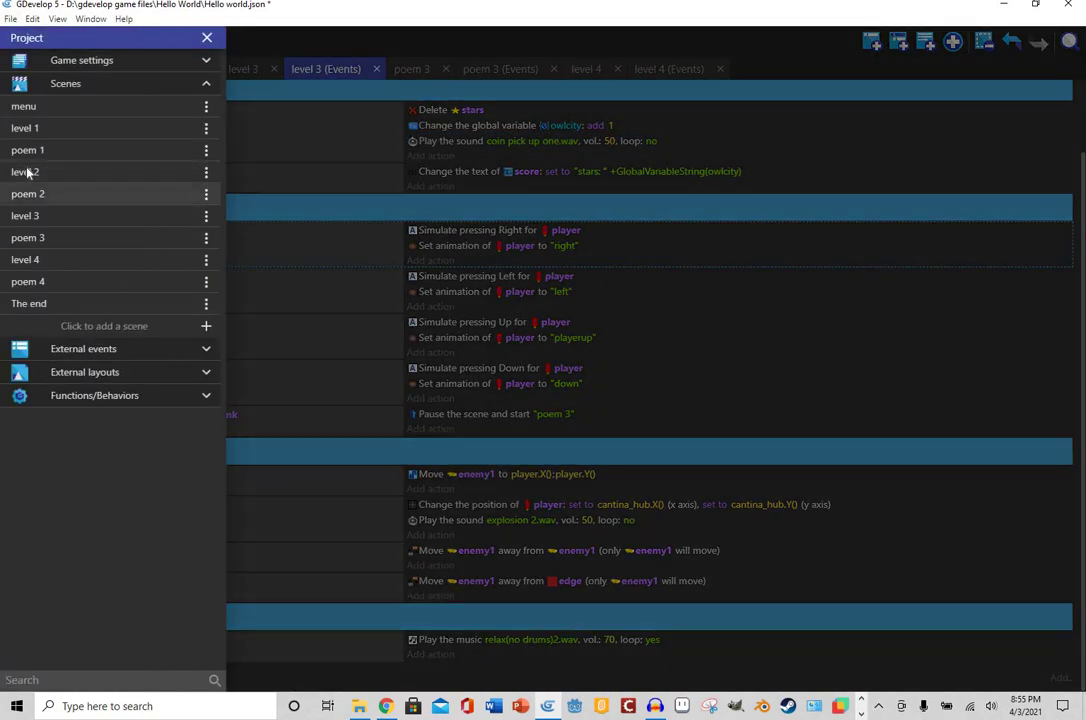
{"action": "left_click", "coordinate": [24, 172]}
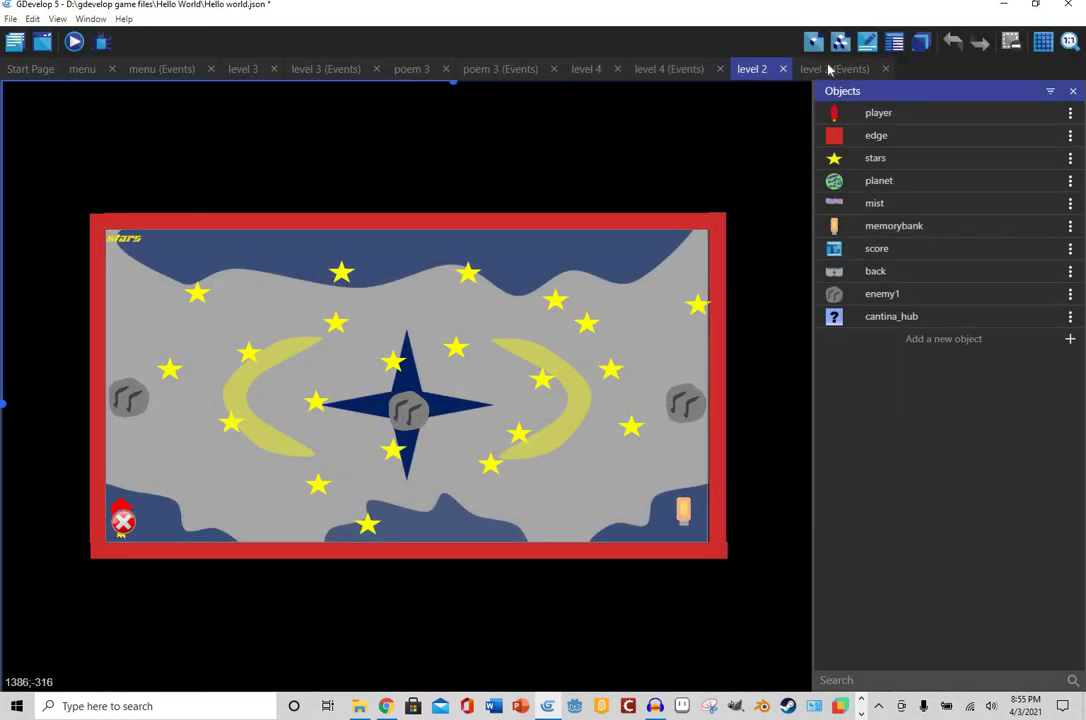
{"action": "left_click", "coordinate": [830, 69]}
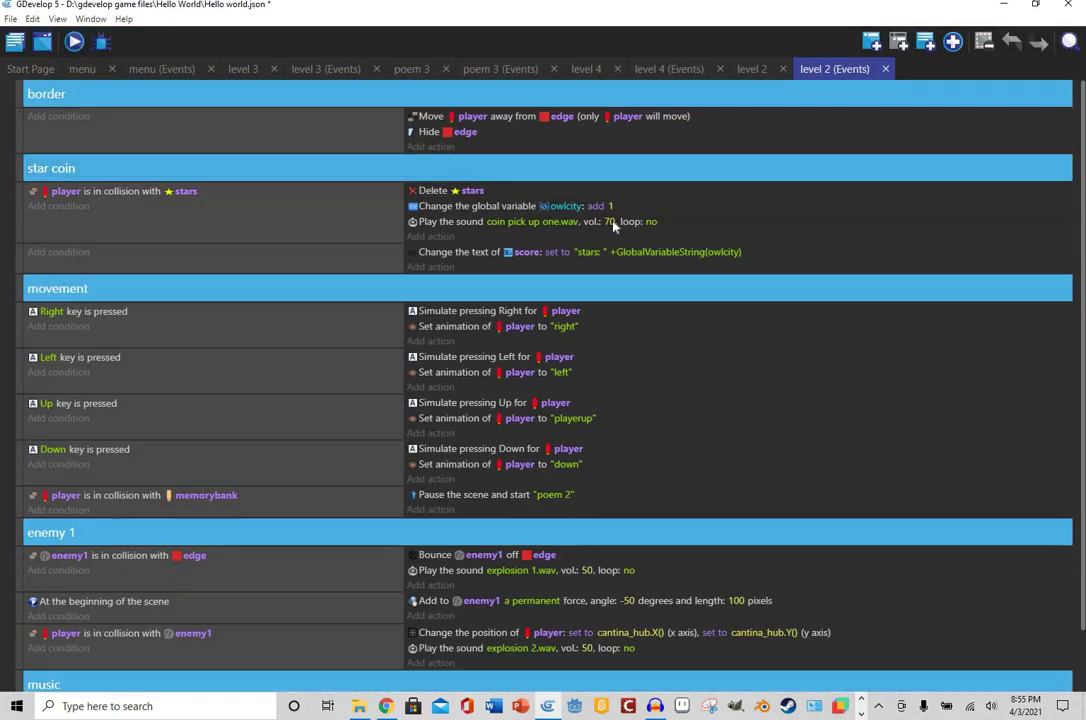
{"action": "left_click", "coordinate": [613, 223]}
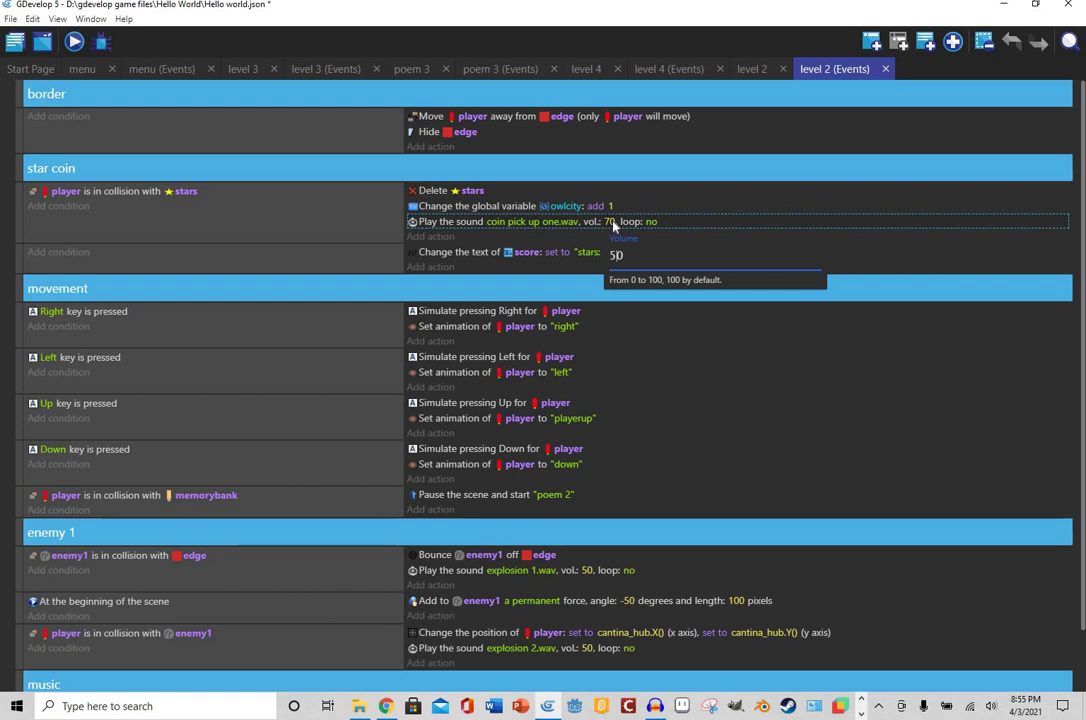
{"action": "key", "text": "BackSpace"}
{"action": "key", "text": "BackSpace"}
{"action": "type", "text": "50"}
{"action": "key", "text": "Return"}
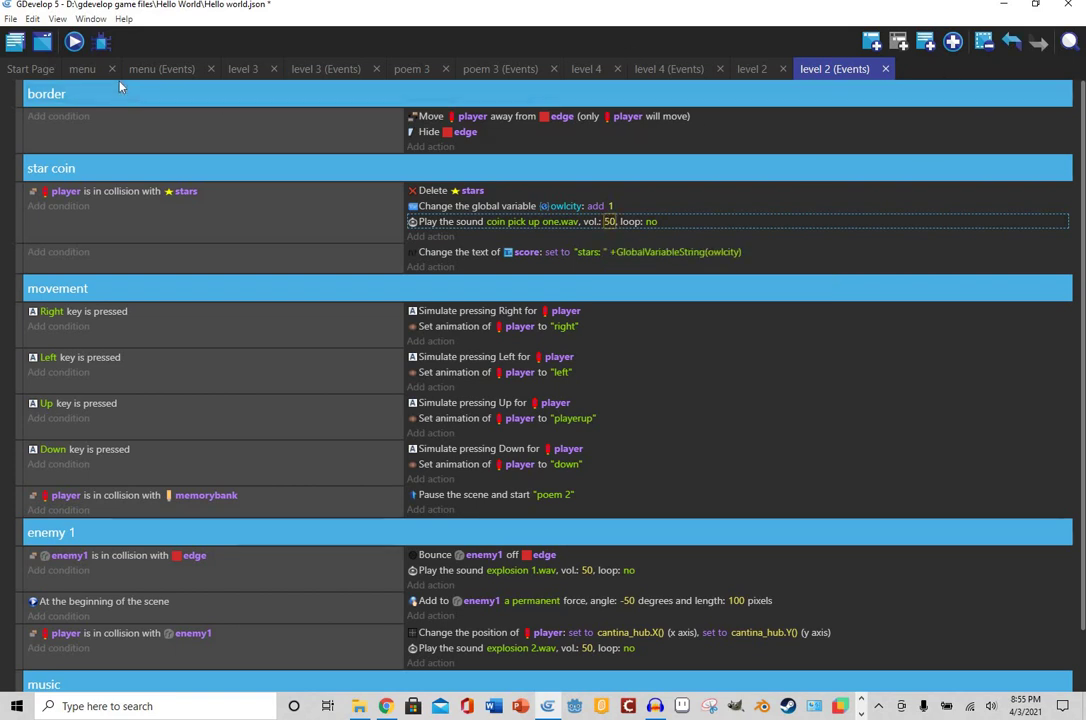
- Open the level 1 scene's events and set the coin pick up one.wav volume to 50 in the star coin collision event
{"action": "left_click", "coordinate": [15, 41]}
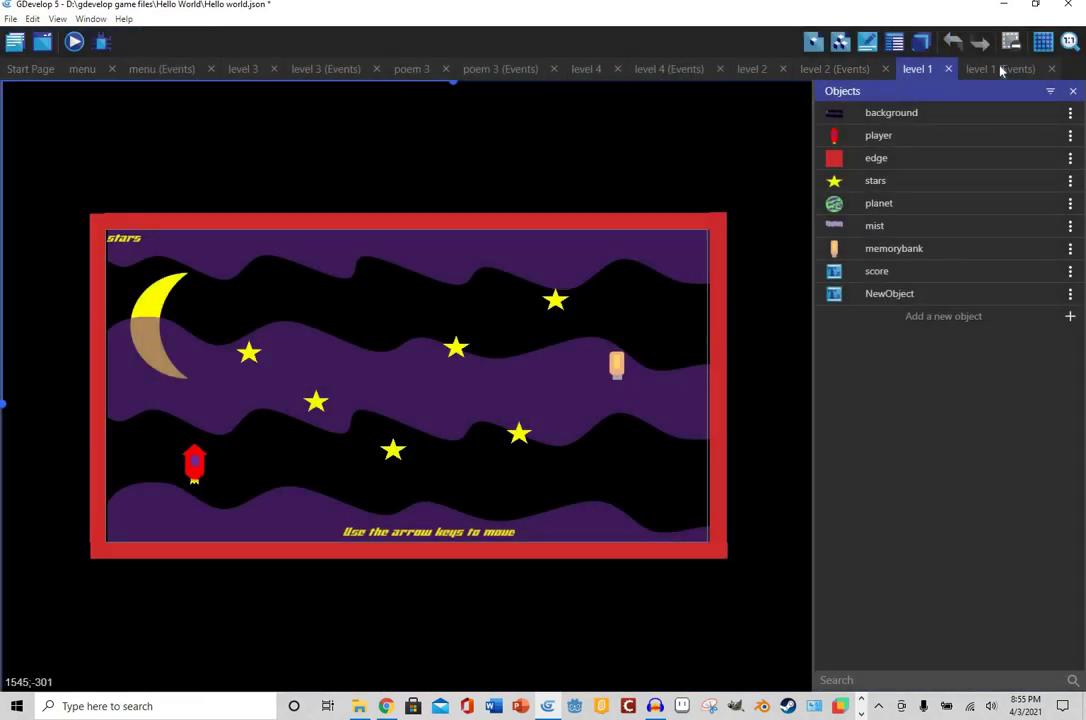
{"action": "left_click", "coordinate": [1001, 70]}
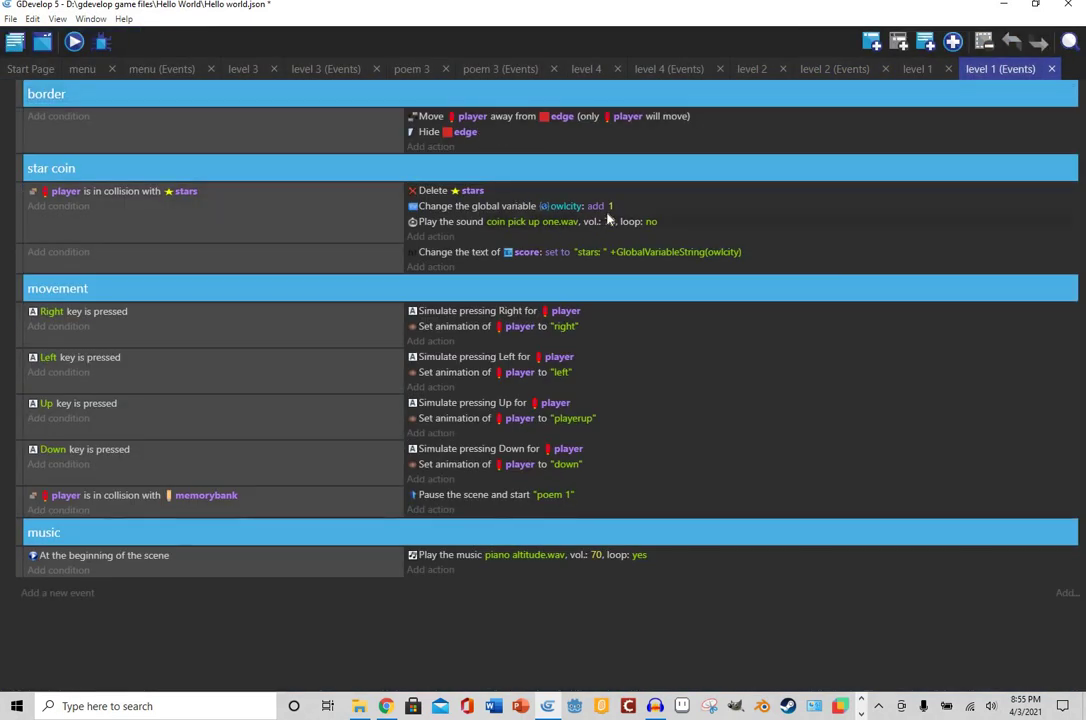
{"action": "left_click", "coordinate": [610, 222]}
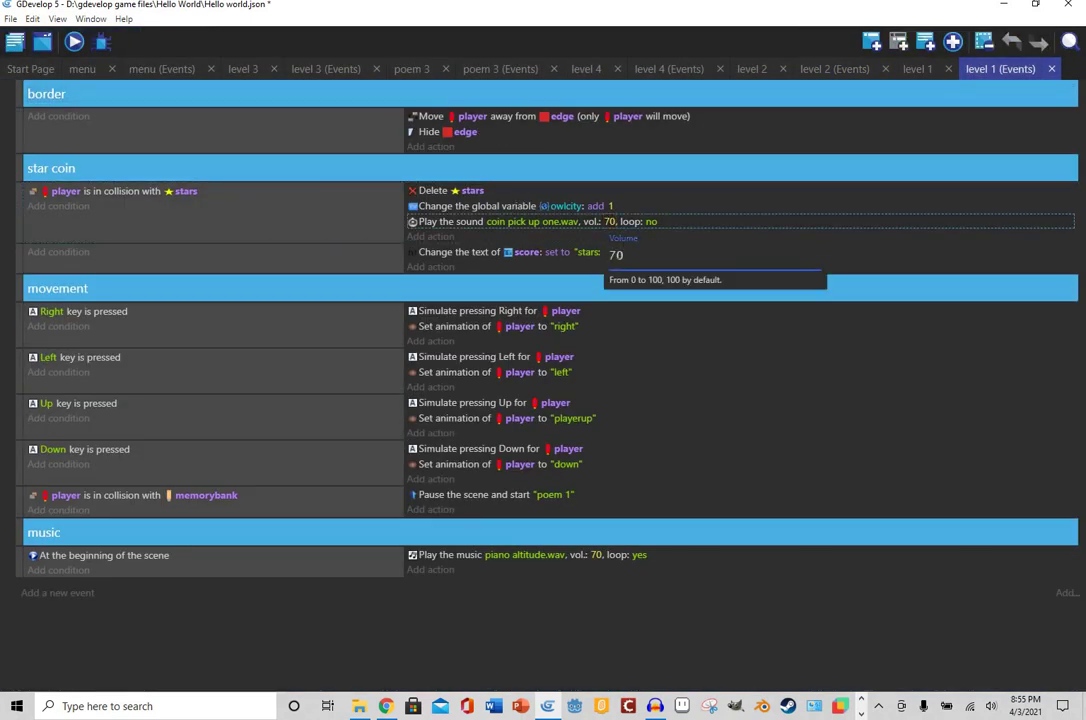
{"action": "key", "text": "BackSpace"}
{"action": "type", "text": "5"}
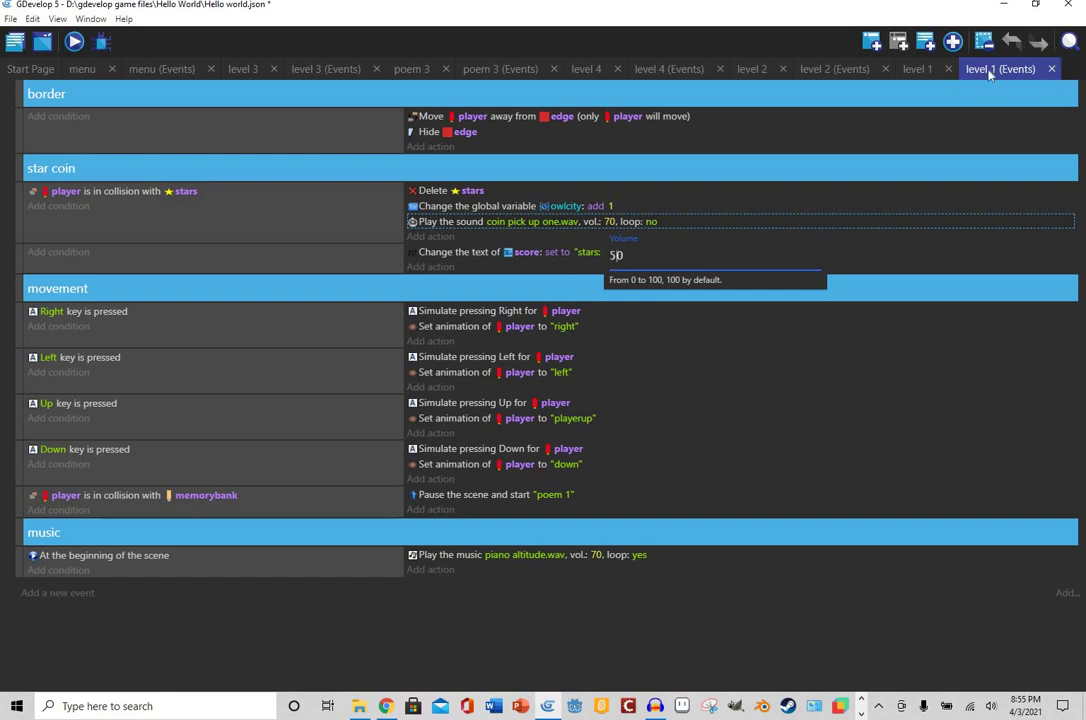